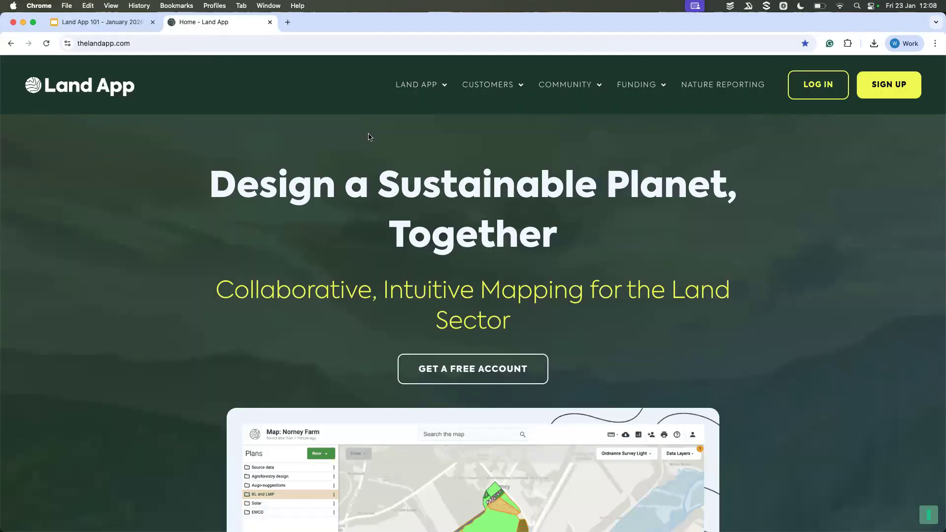
Step: Look over the Land App home page, open the site's Functions page and view its subscription-level overview
scroll(457, 193, down, 1)
scroll(457, 193, up, 1)
mouse_move(430, 88)
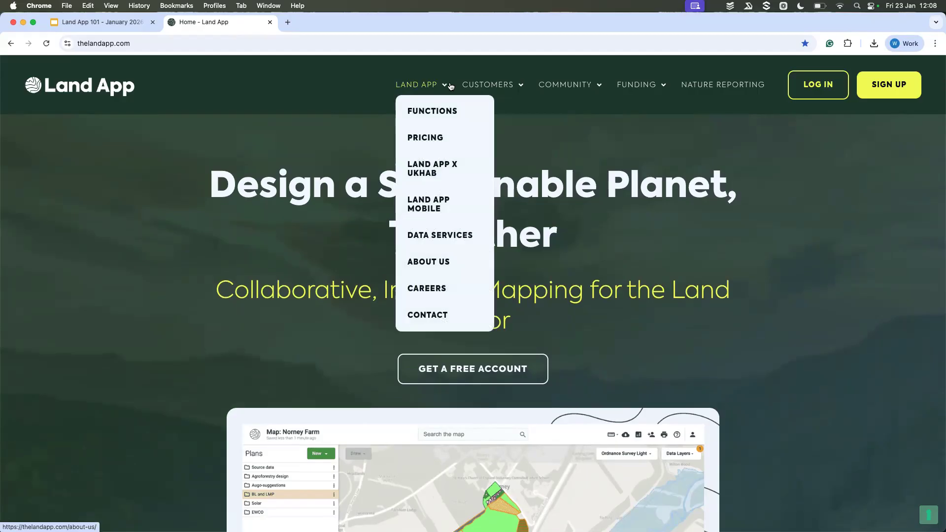
click(441, 113)
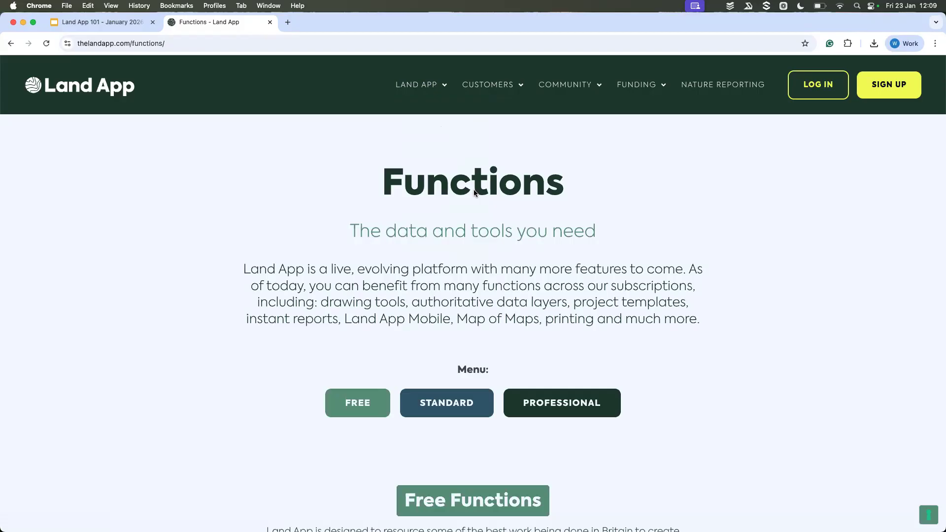
scroll(474, 192, down, 4)
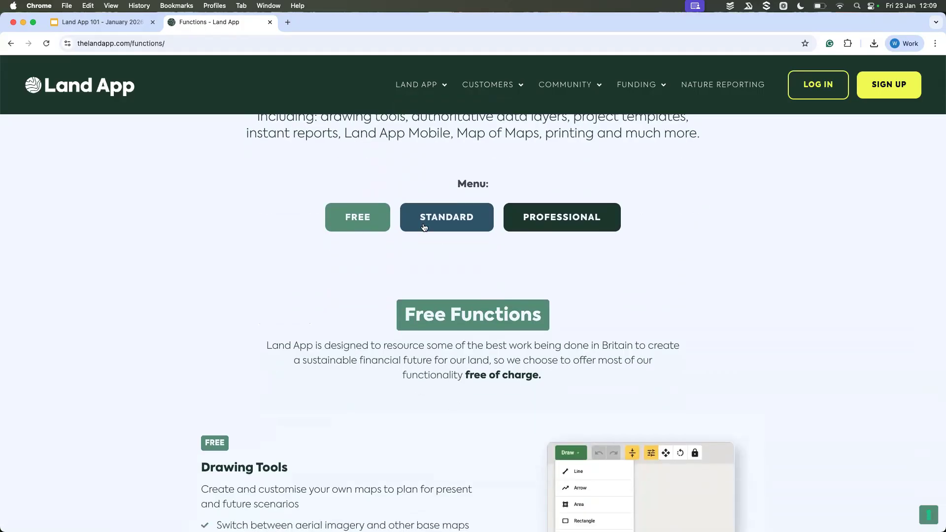
Step: Go to the Standard functions on the Functions page and examine the data layers, instant reports and collaboration entries
click(461, 220)
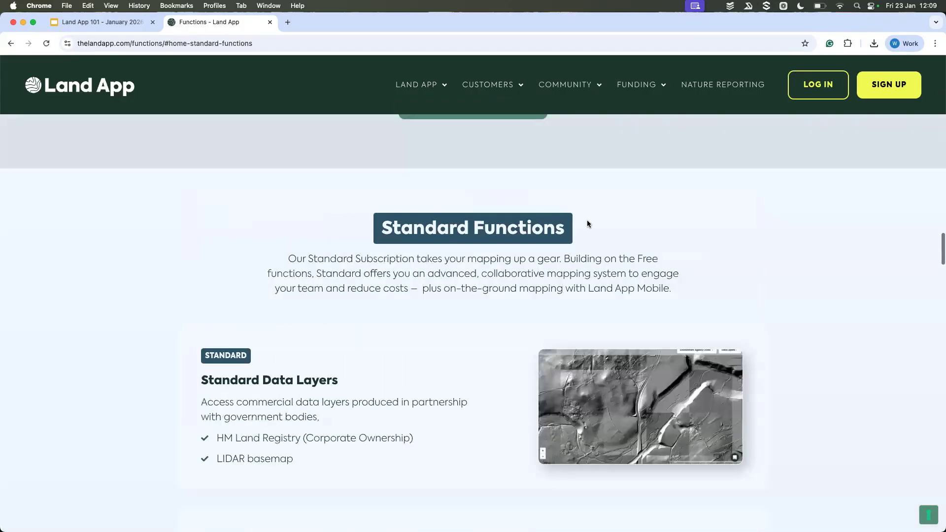
scroll(664, 235, down, 1)
scroll(664, 235, down, 5)
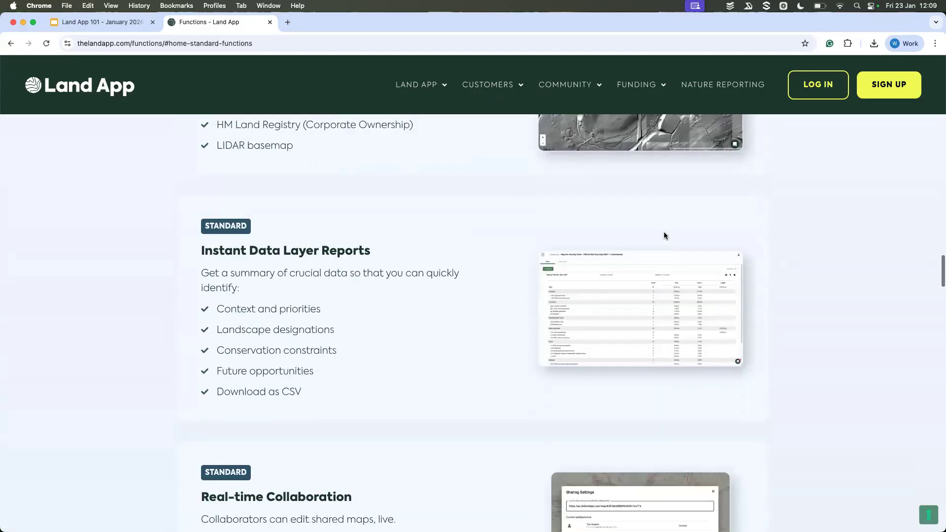
scroll(664, 235, down, 1)
scroll(664, 235, up, 10)
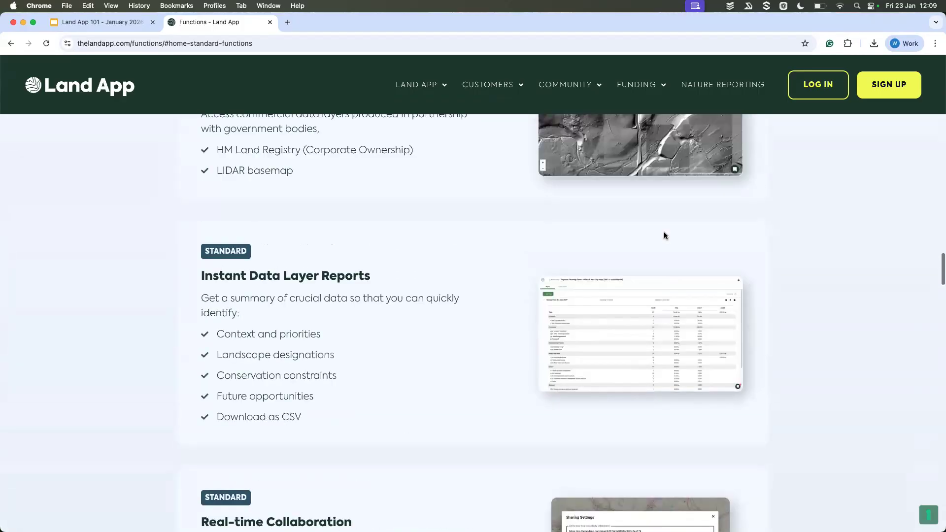
Step: Review the free functions, including commercial data layers, help guidance, opportunity workflows, plan reports and real-time collaboration
scroll(664, 236, up, 7)
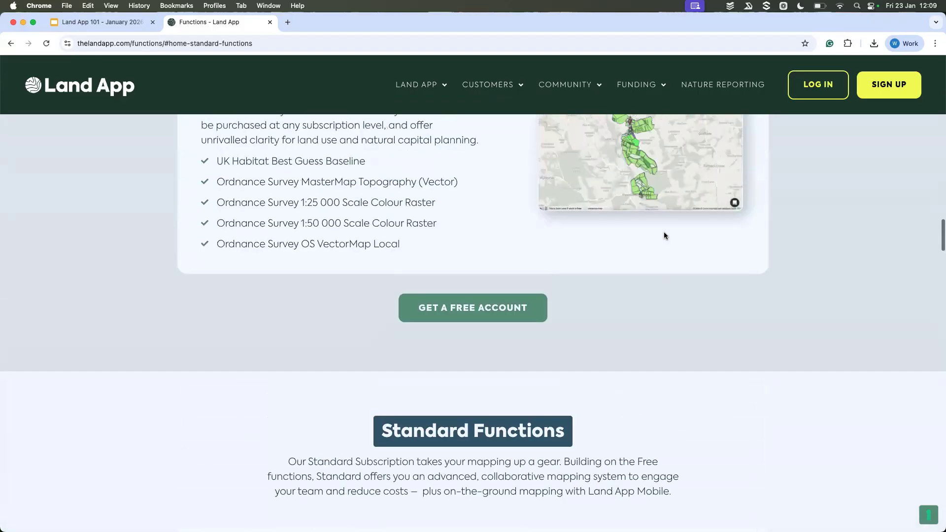
scroll(664, 236, up, 1)
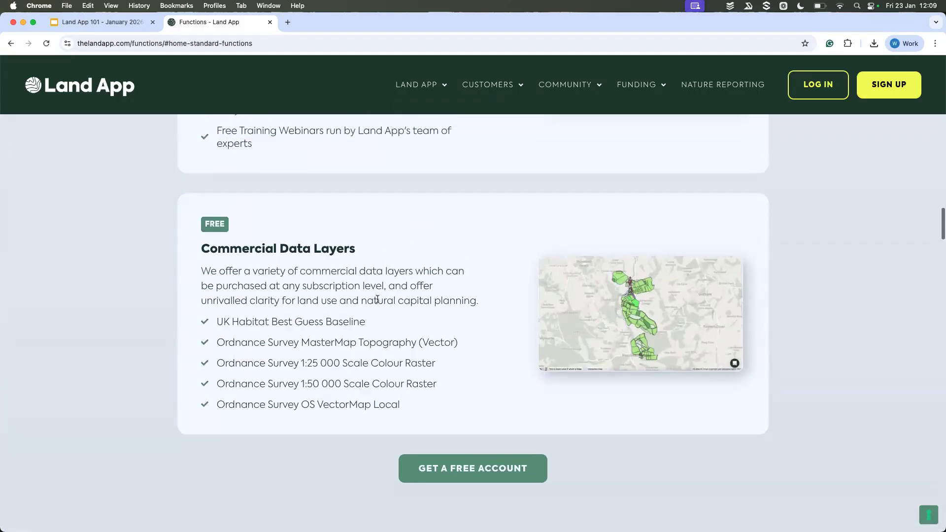
scroll(356, 288, up, 4)
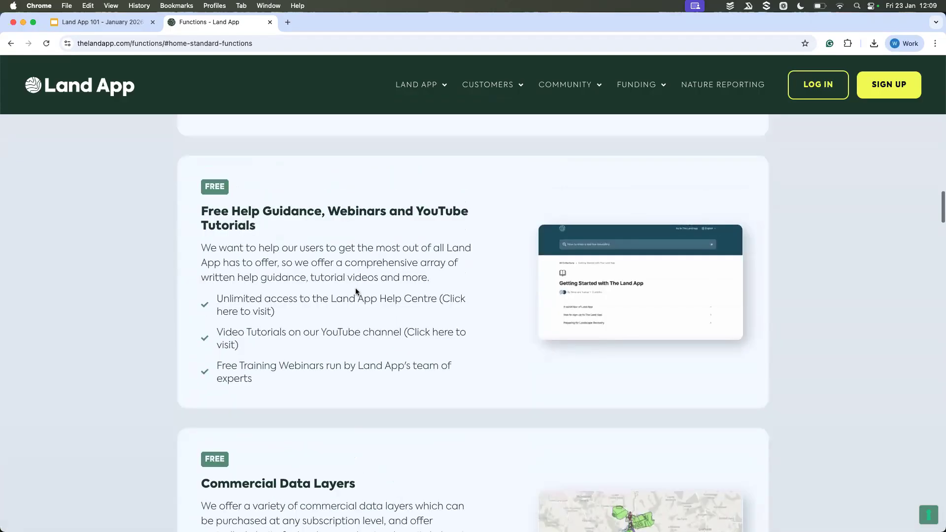
scroll(376, 311, up, 2)
scroll(377, 310, up, 5)
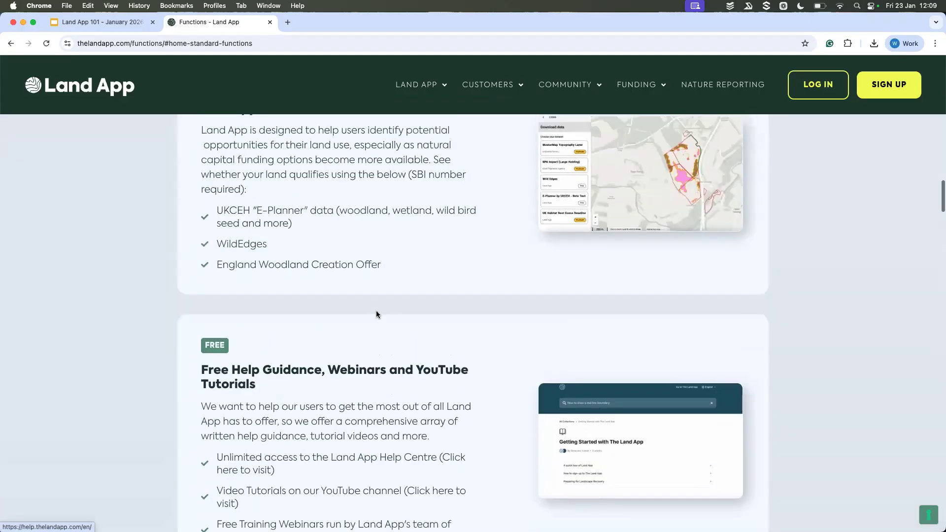
scroll(376, 310, up, 8)
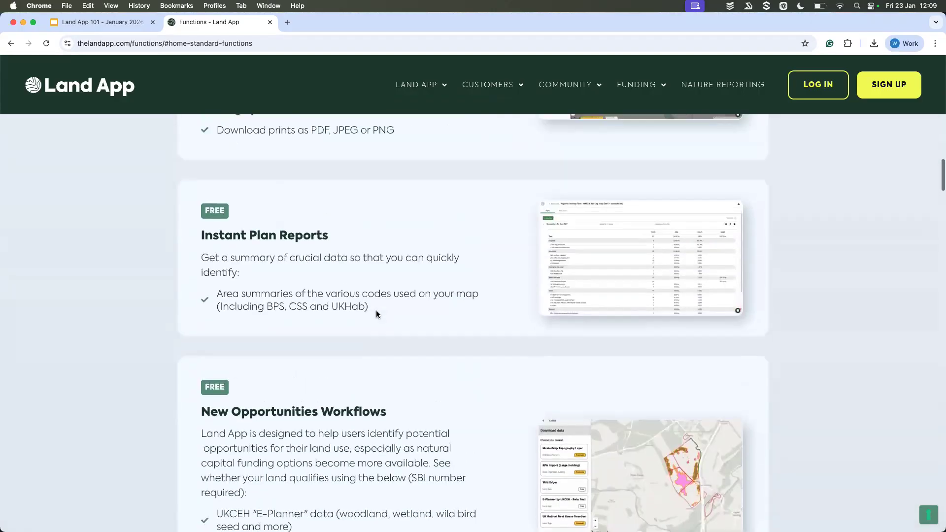
scroll(376, 314, up, 4)
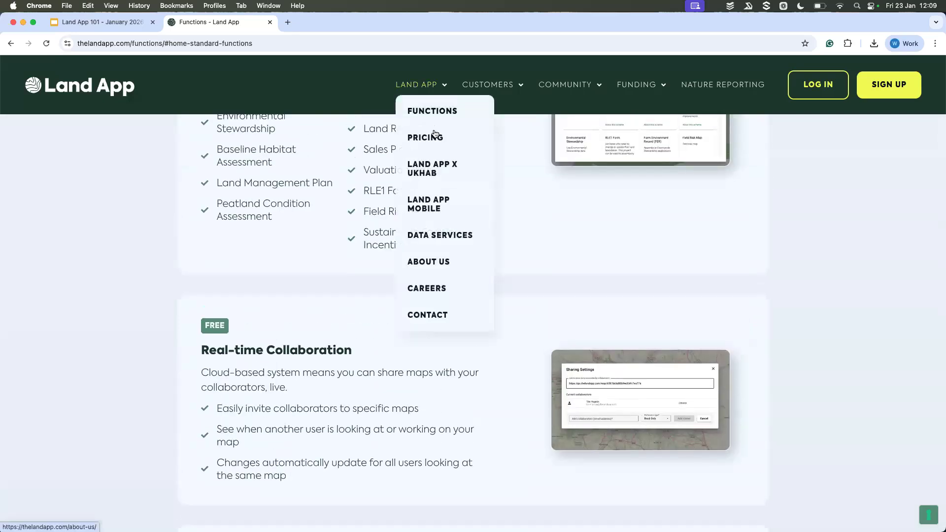
Step: Open the Pricing page and compare the features and annual prices of the Free, Standard and Professional plans
click(434, 139)
scroll(445, 233, down, 6)
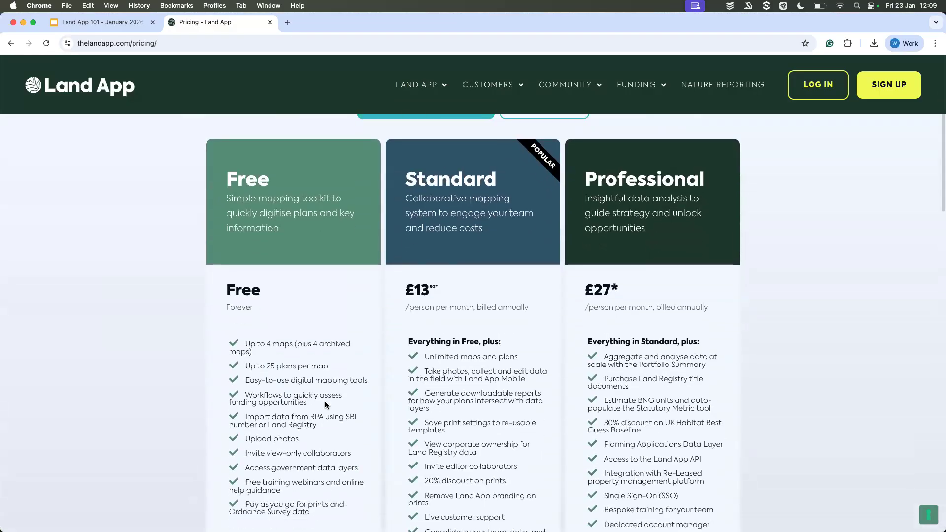
scroll(330, 345, down, 1)
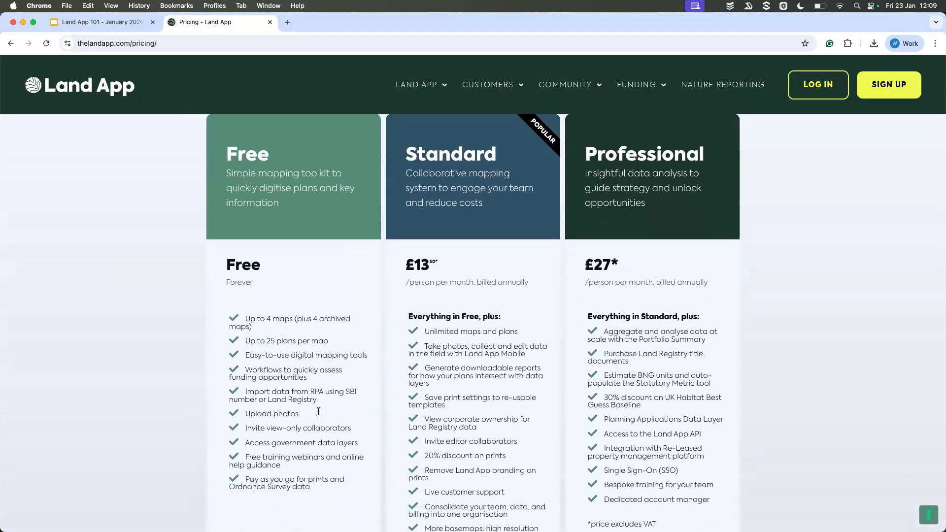
scroll(318, 411, down, 1)
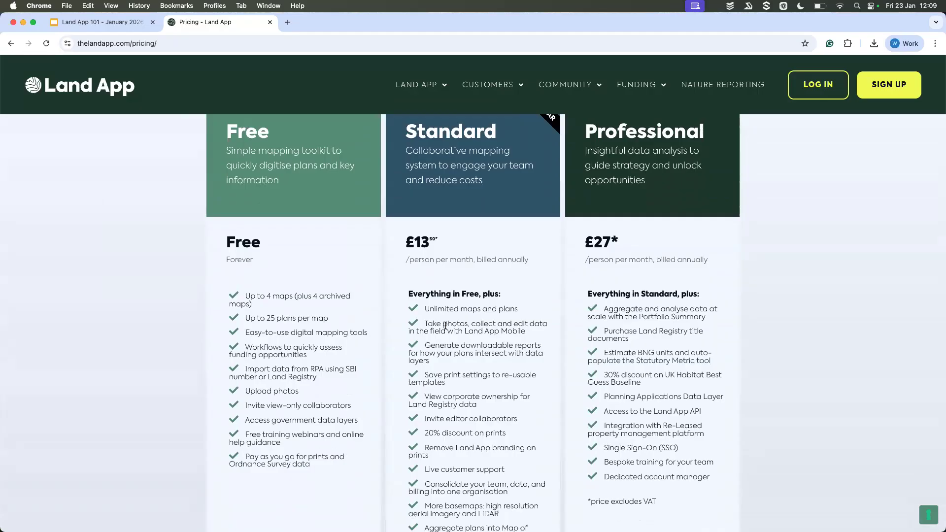
scroll(564, 287, down, 8)
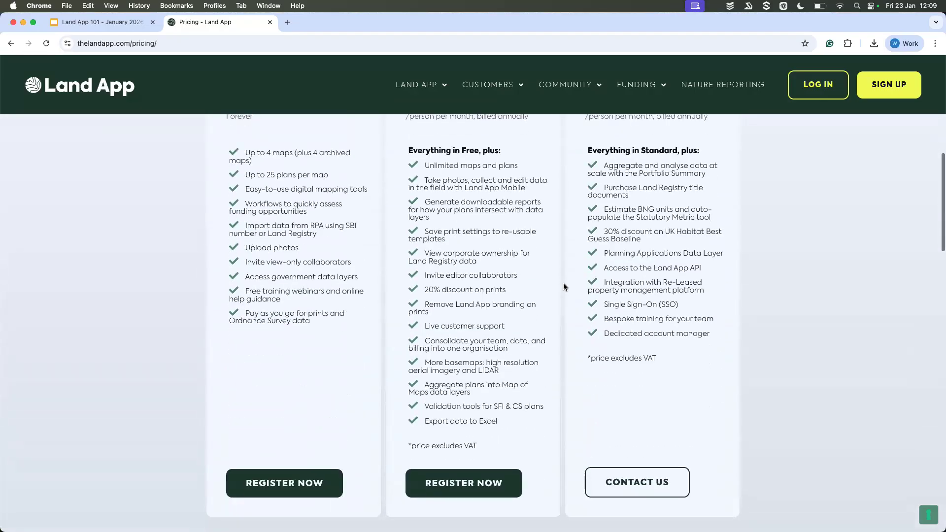
scroll(564, 286, up, 9)
scroll(563, 287, up, 8)
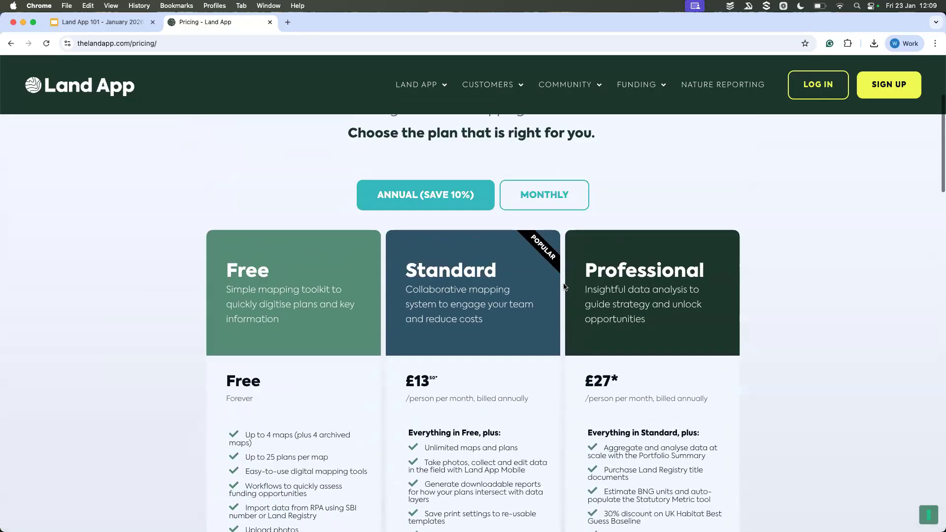
Step: Open the Estates customer page and examine its list of trusting organisations and its introduction to estate-wide planning
mouse_move(420, 80)
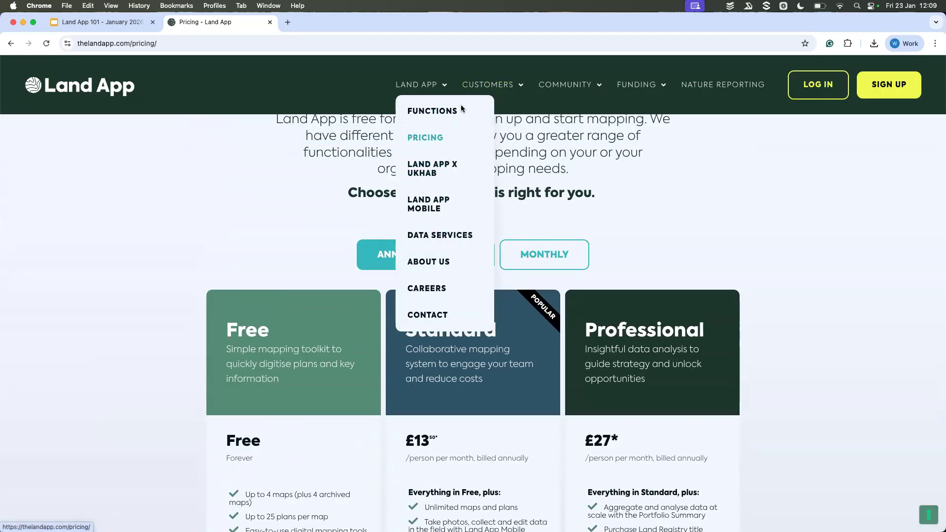
mouse_move(487, 89)
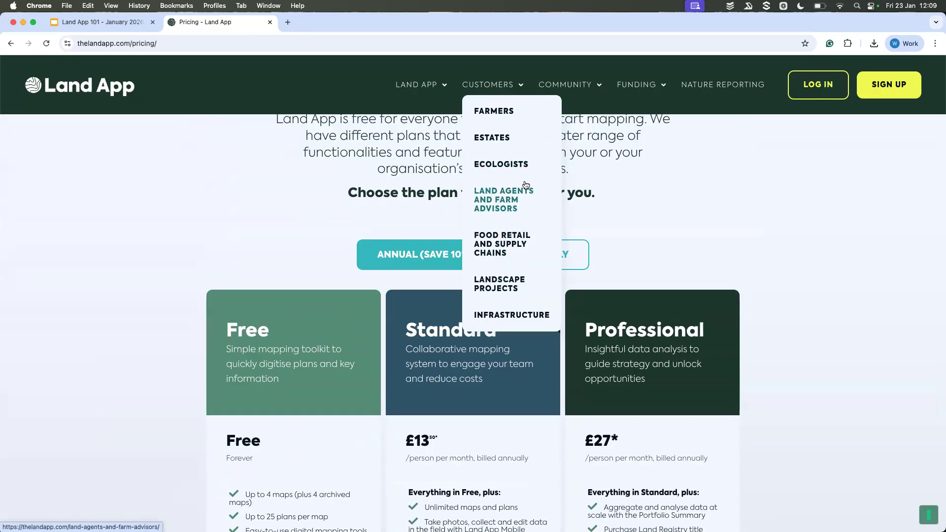
click(503, 138)
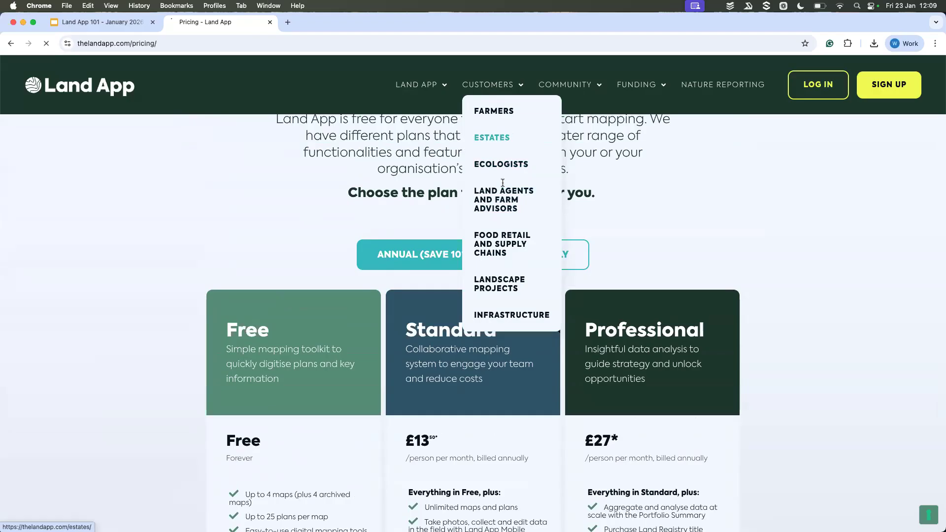
scroll(503, 182, down, 6)
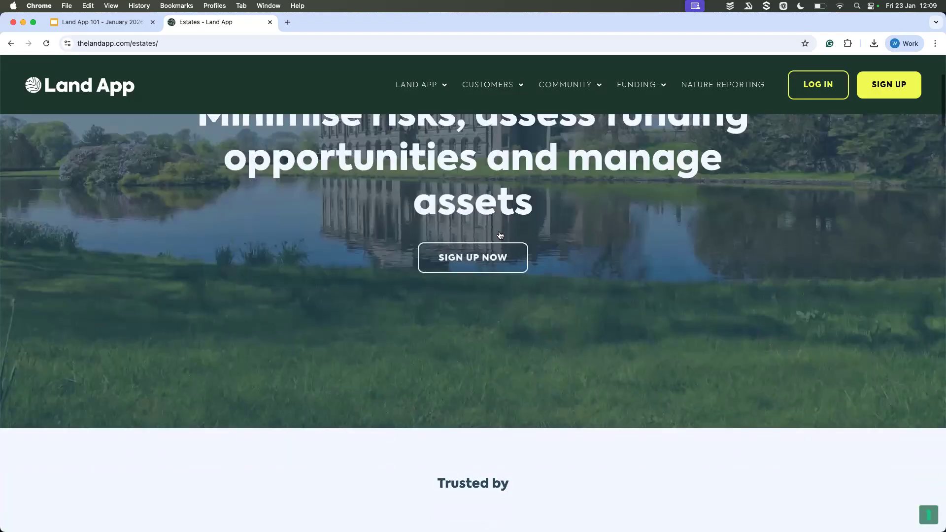
scroll(499, 234, down, 4)
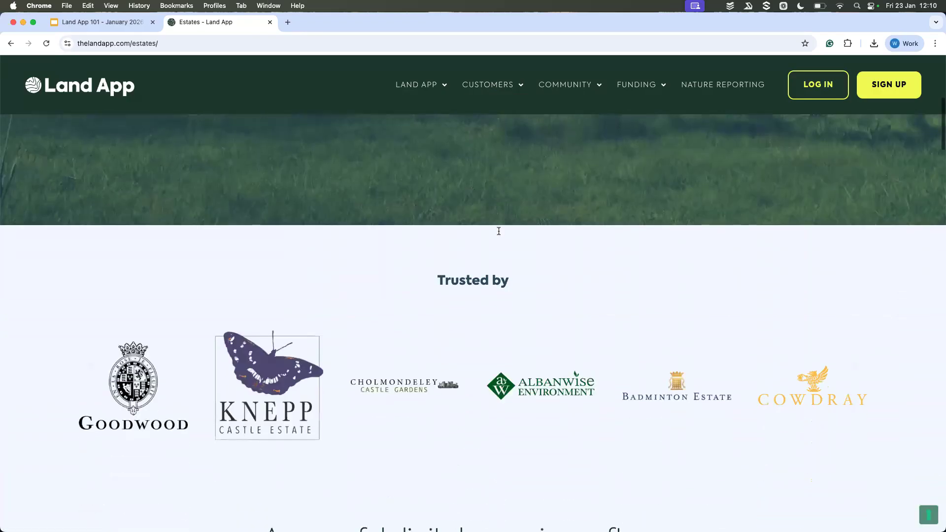
scroll(498, 235, down, 5)
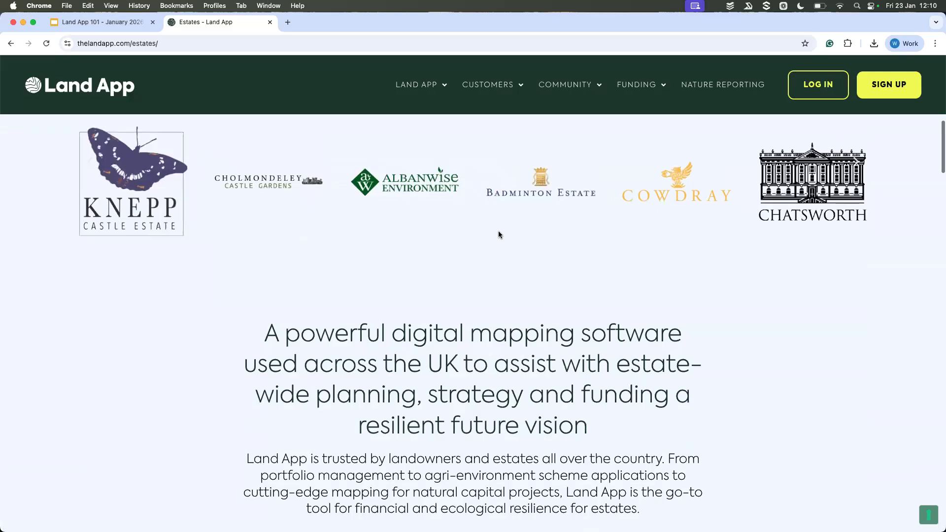
scroll(499, 235, down, 3)
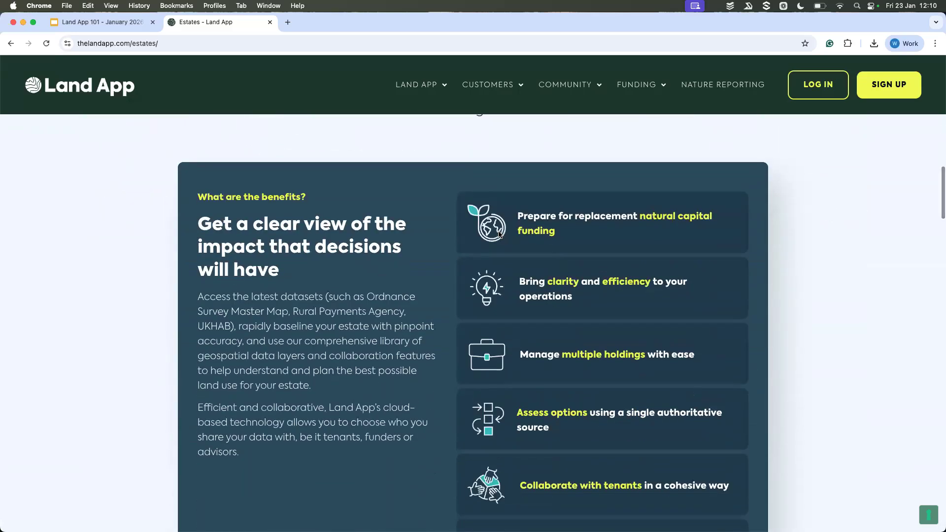
Step: Examine the Estates page's benefits, example estate map and the section on what Land App offers
scroll(482, 289, down, 2)
scroll(482, 288, down, 3)
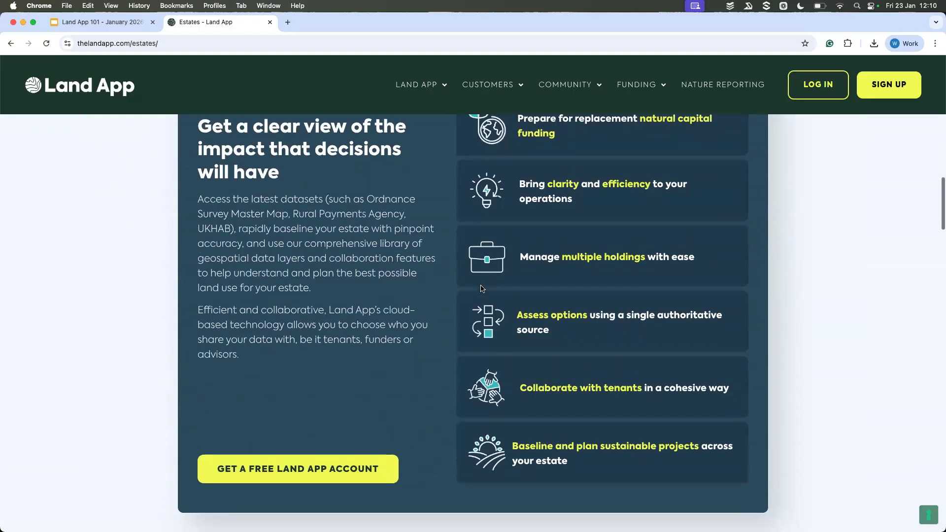
scroll(482, 289, down, 6)
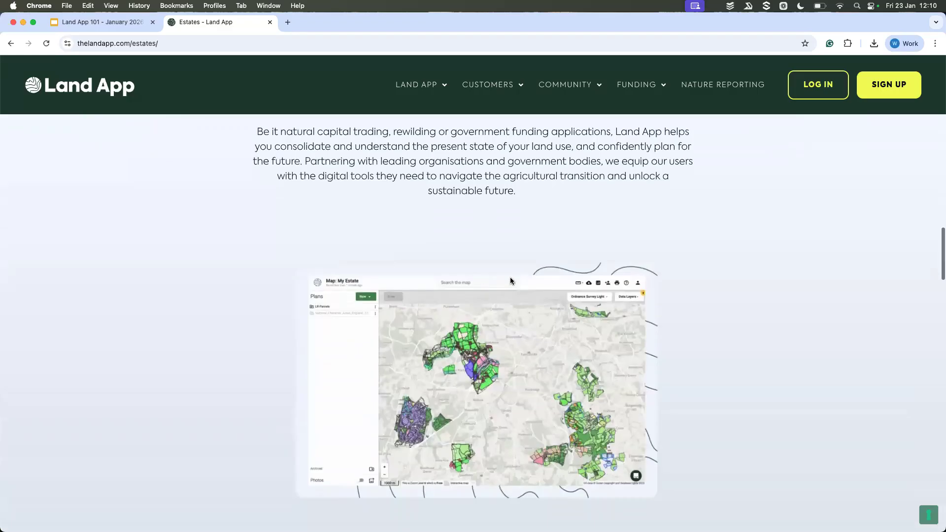
scroll(478, 290, down, 2)
scroll(478, 290, down, 5)
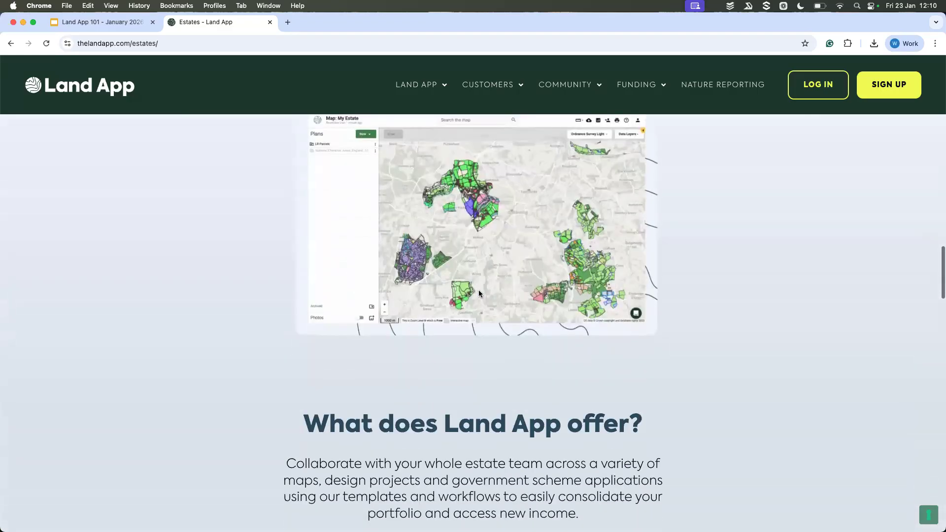
scroll(478, 289, down, 5)
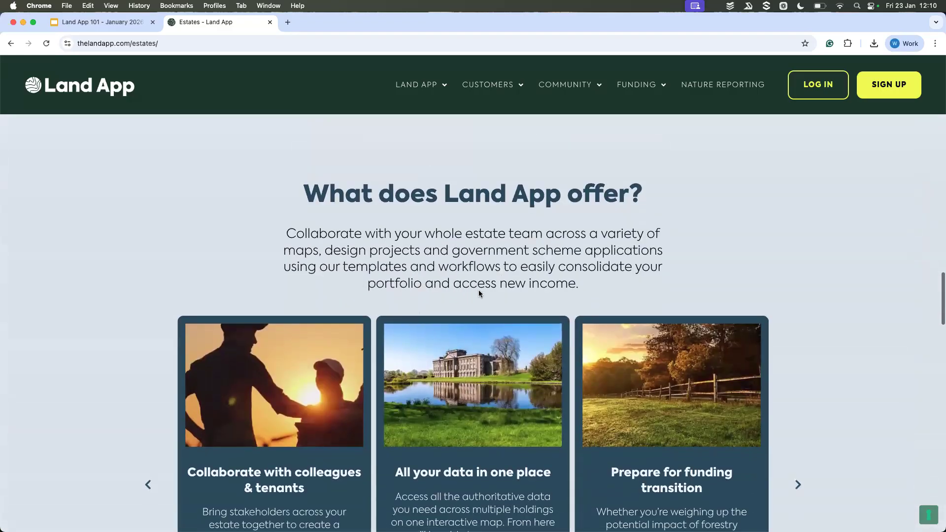
scroll(479, 291, down, 2)
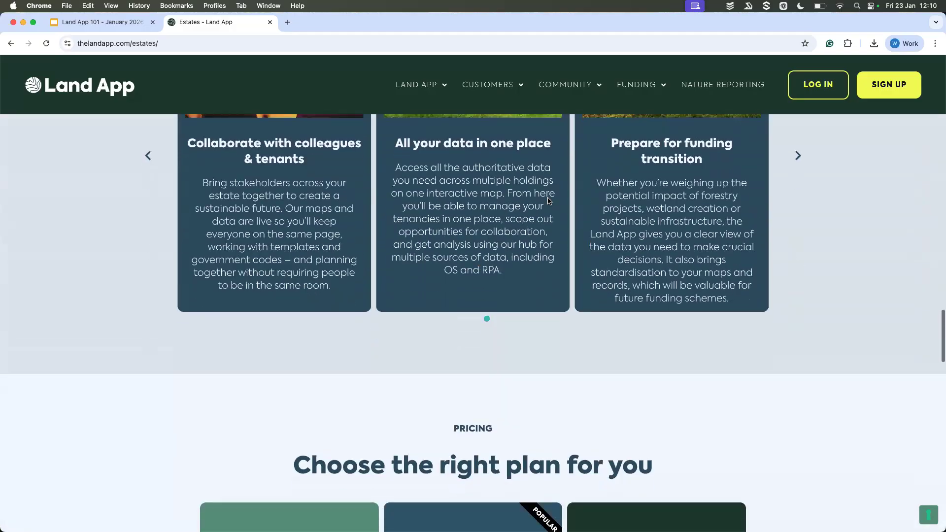
Step: Open the community Product Updates page and view the January 20, 2026 update article
mouse_move(595, 85)
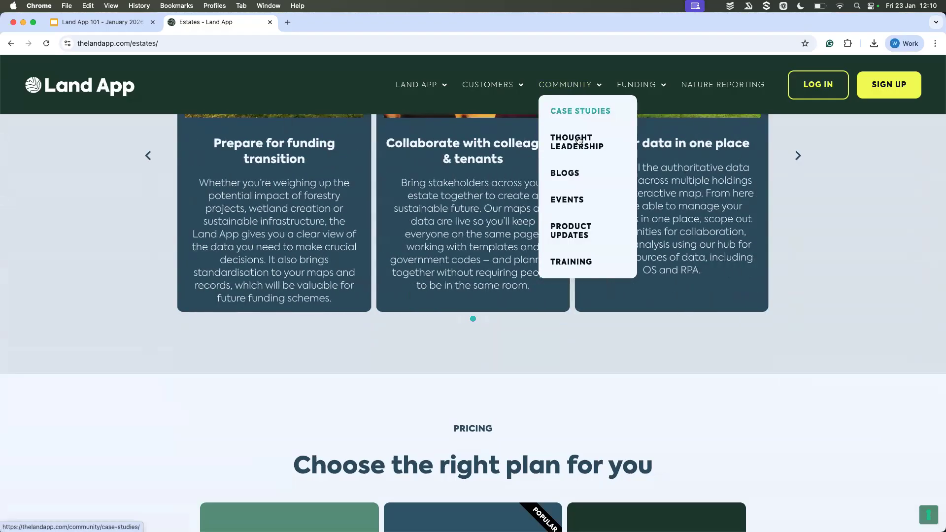
click(565, 237)
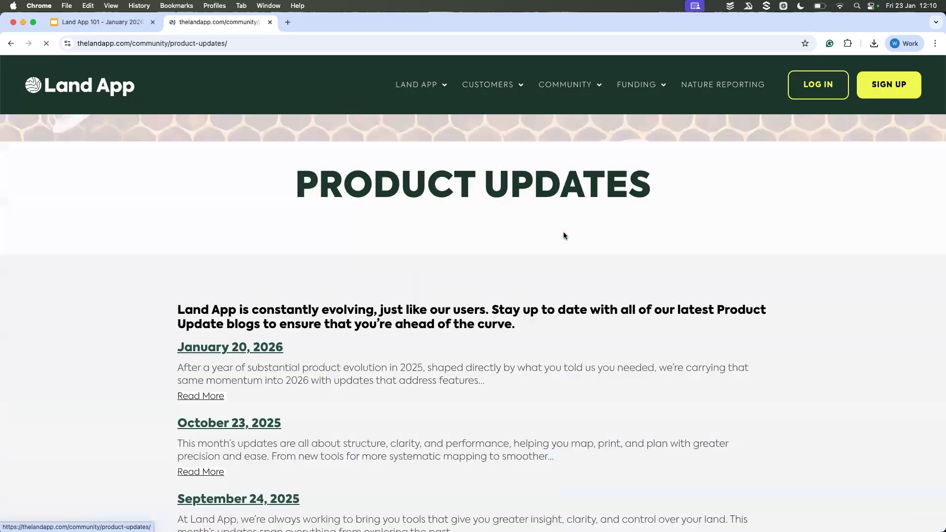
scroll(564, 235, down, 2)
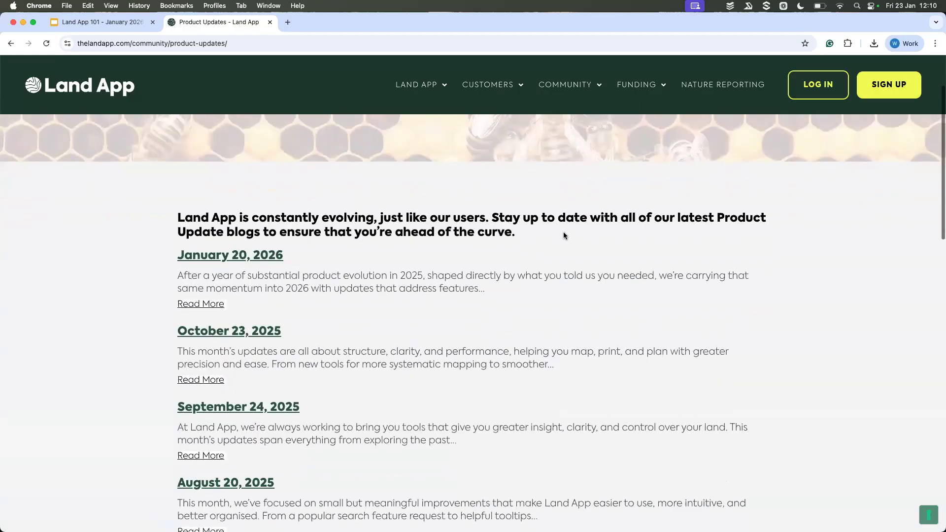
scroll(564, 235, down, 2)
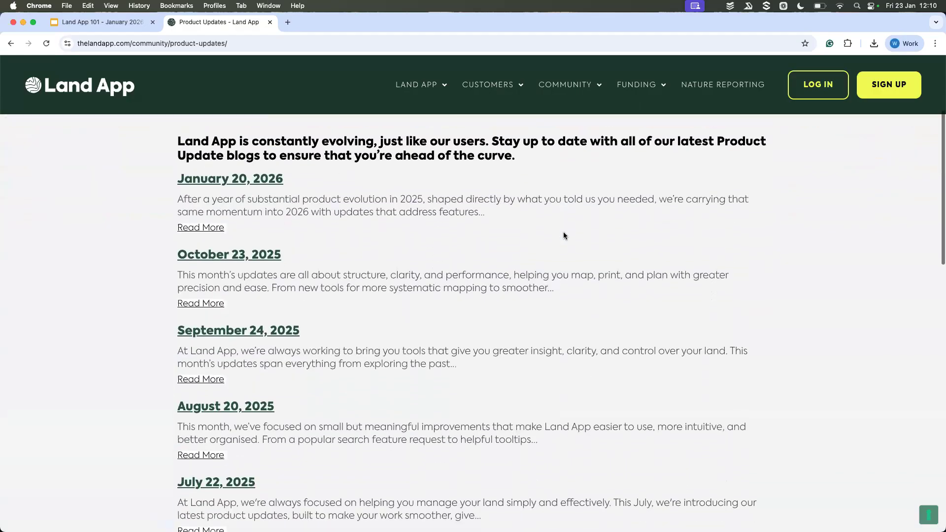
click(247, 181)
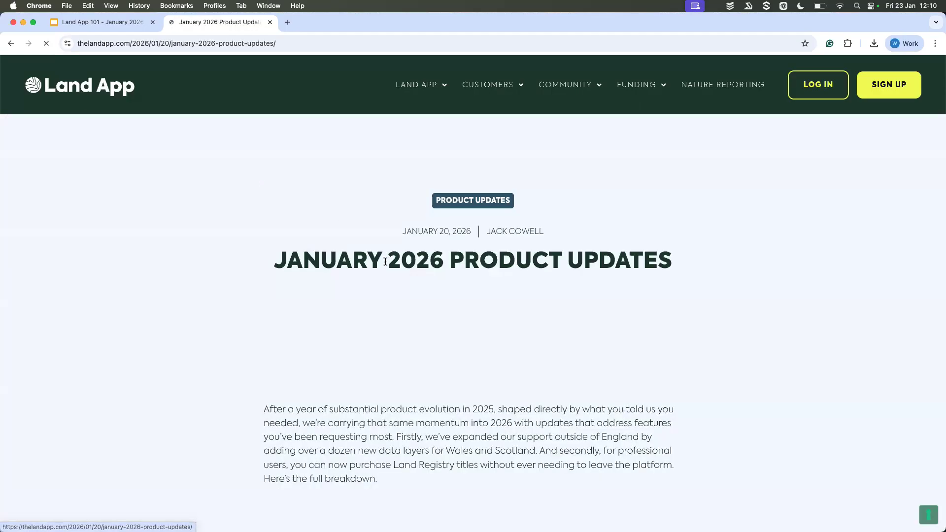
scroll(386, 261, down, 3)
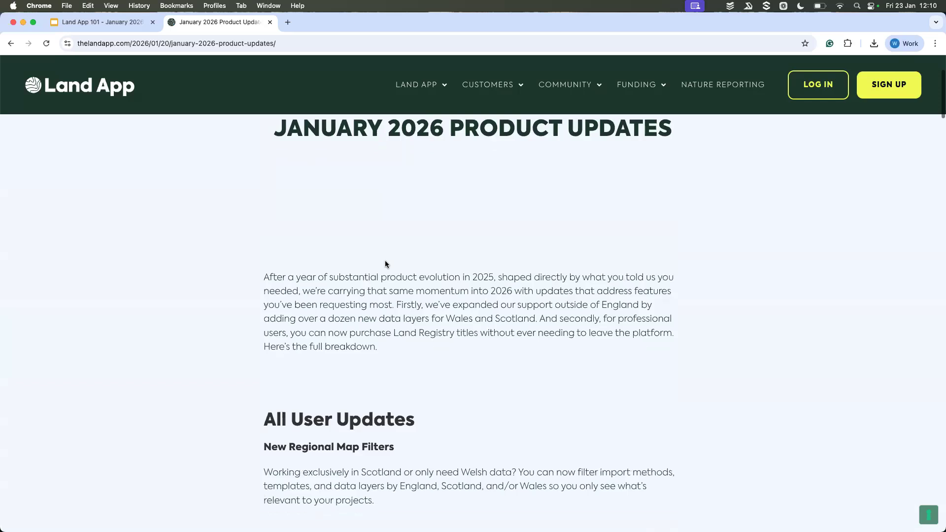
Step: Read the January 2026 Product Updates article's sections on new regional map filters and new data layers for Wales and Scotland
scroll(386, 261, down, 4)
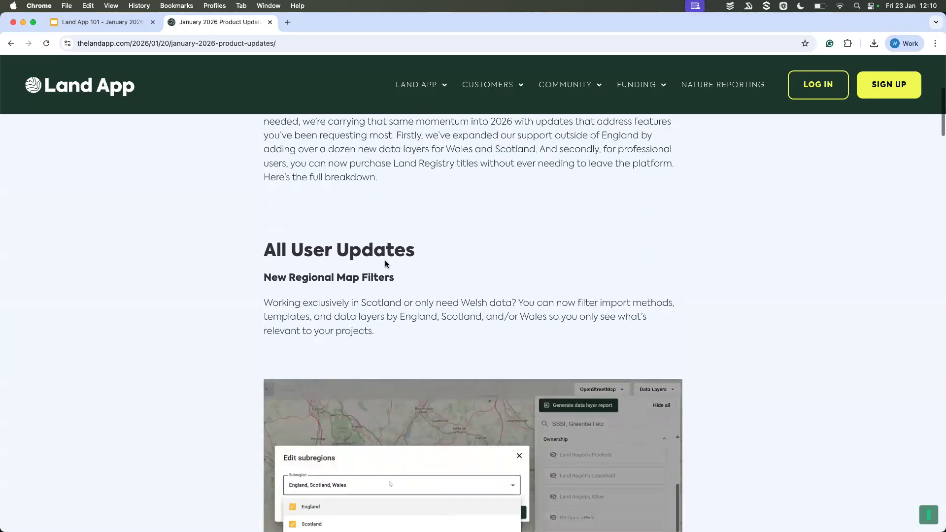
scroll(386, 261, up, 5)
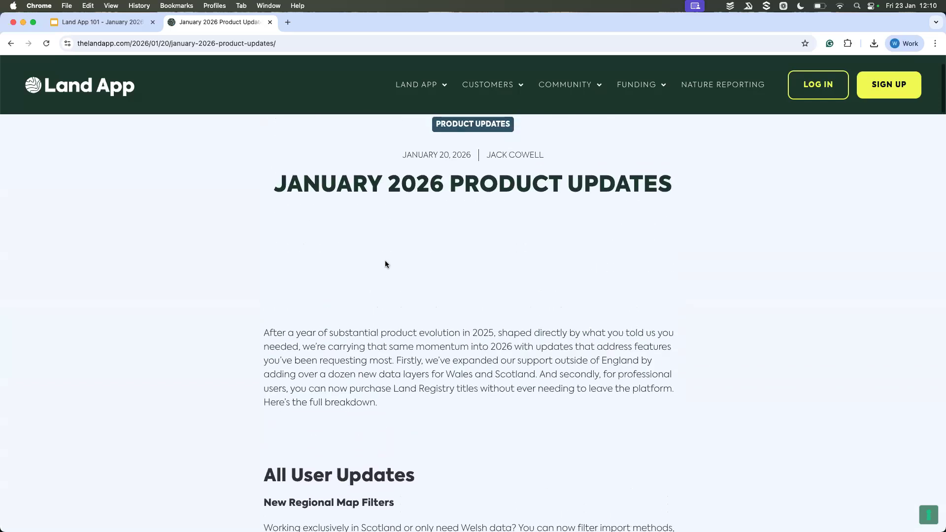
scroll(386, 197, down, 5)
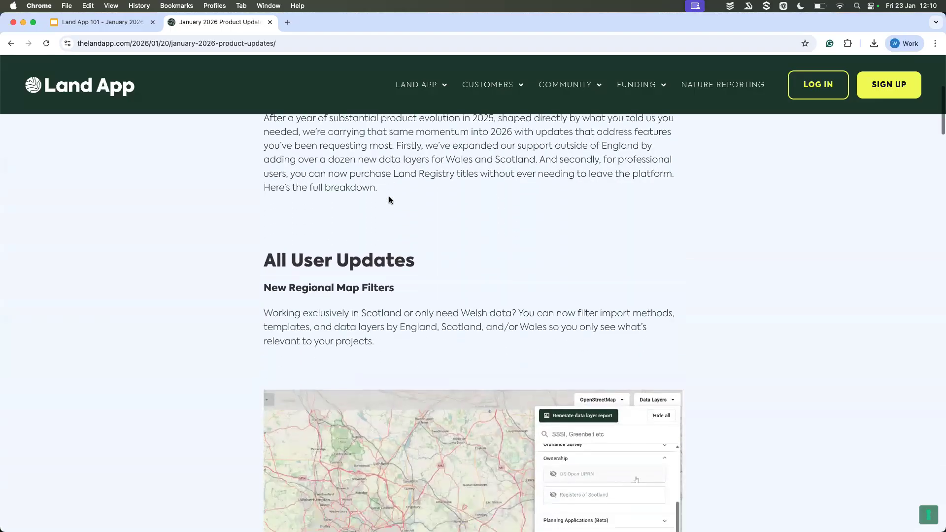
scroll(389, 197, down, 2)
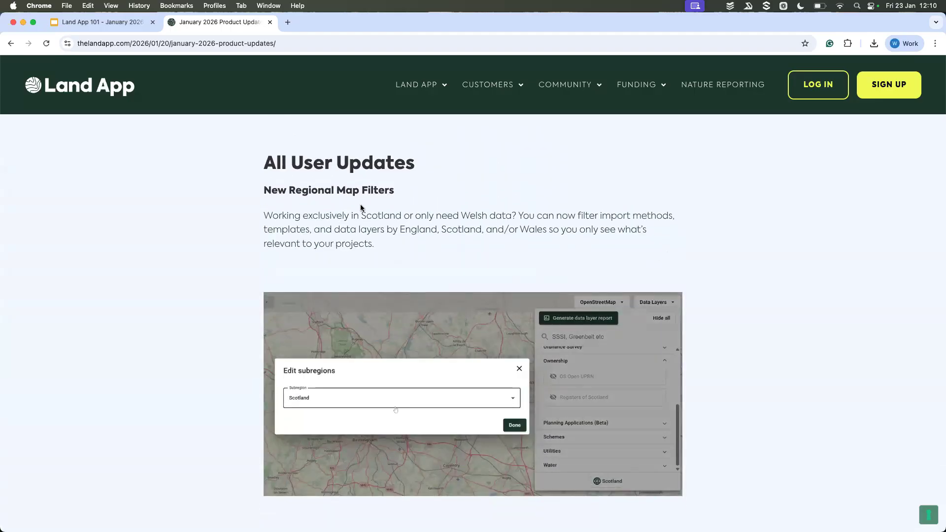
scroll(375, 212, down, 3)
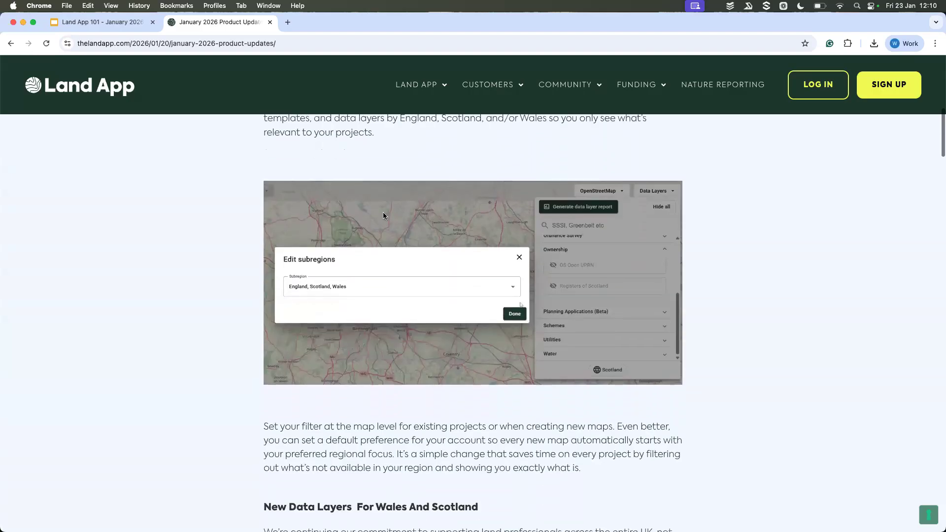
scroll(383, 213, down, 4)
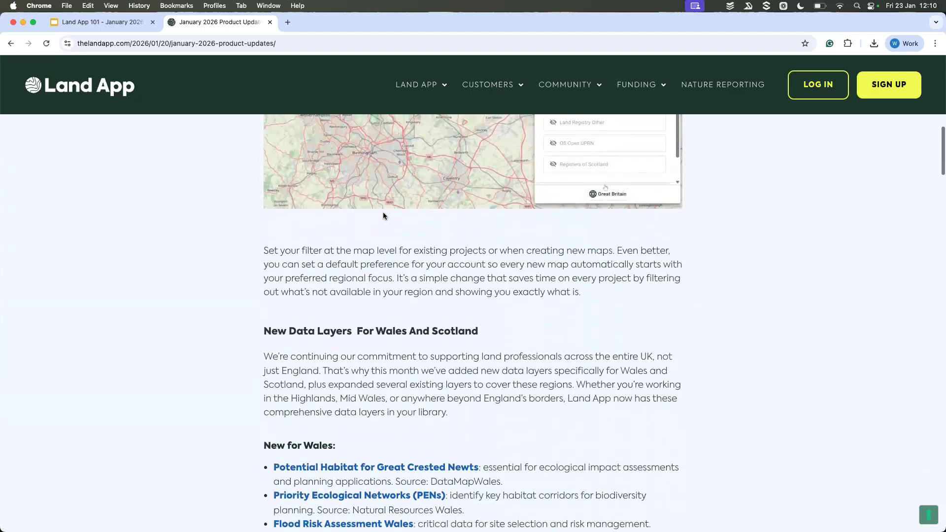
scroll(383, 215, down, 5)
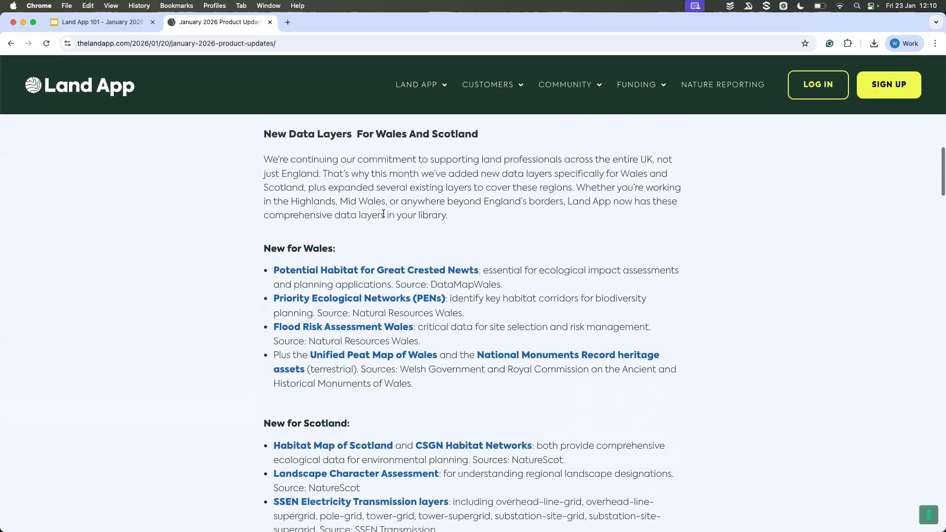
scroll(383, 213, down, 2)
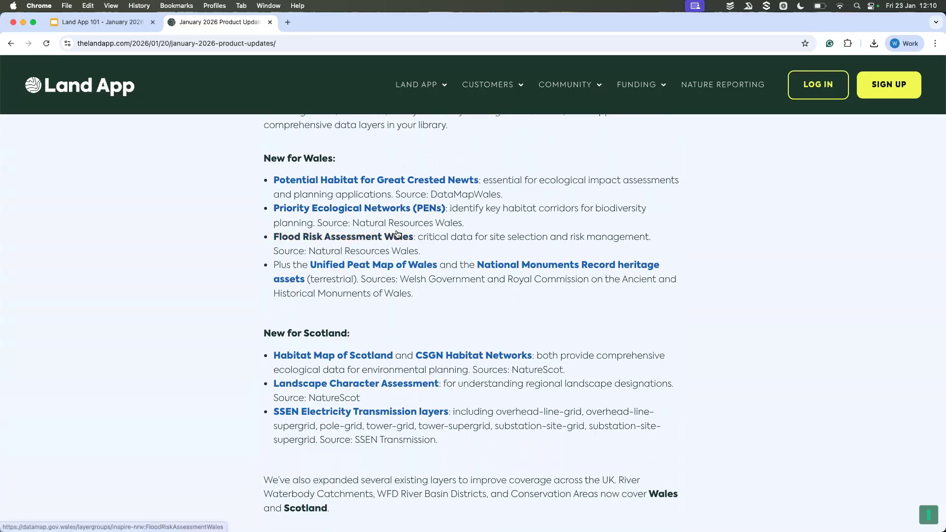
scroll(464, 227, down, 1)
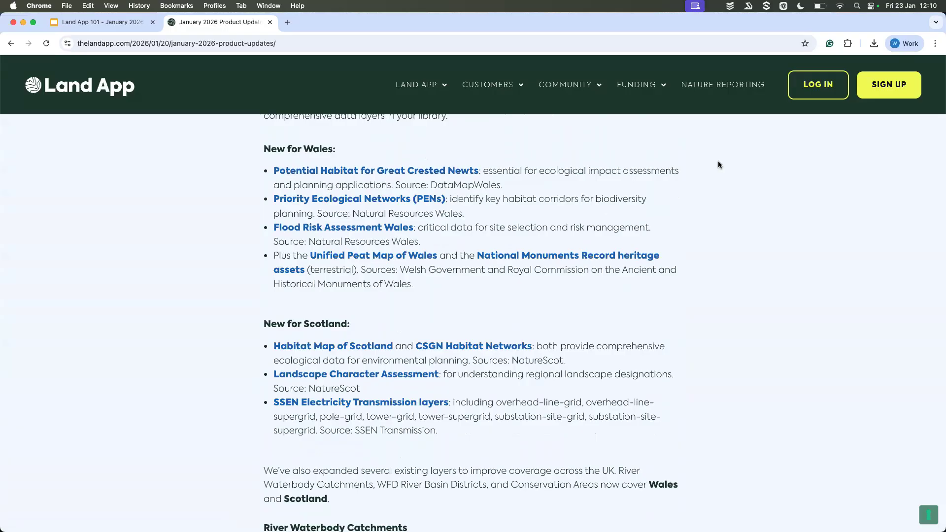
scroll(719, 165, up, 10)
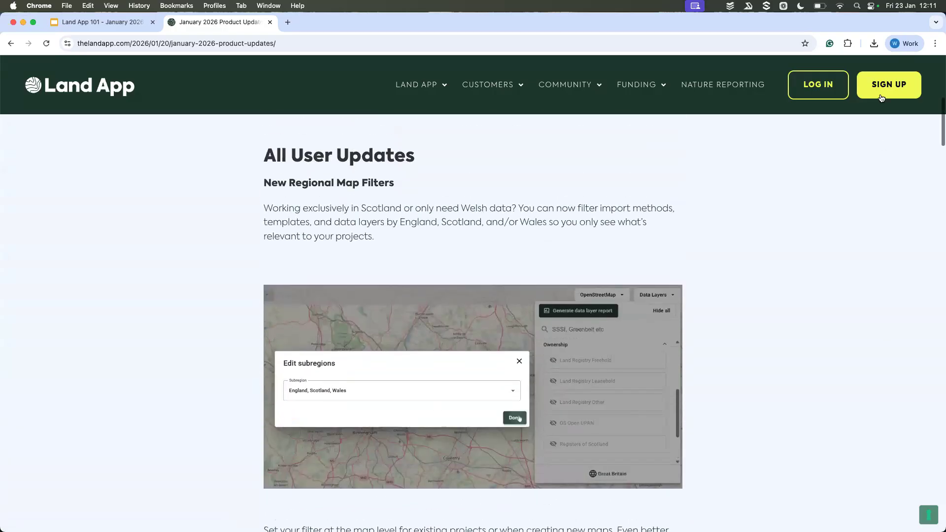
Step: Open the sign-up page, switch to the login form and log in with the free account's saved email and password
click(881, 97)
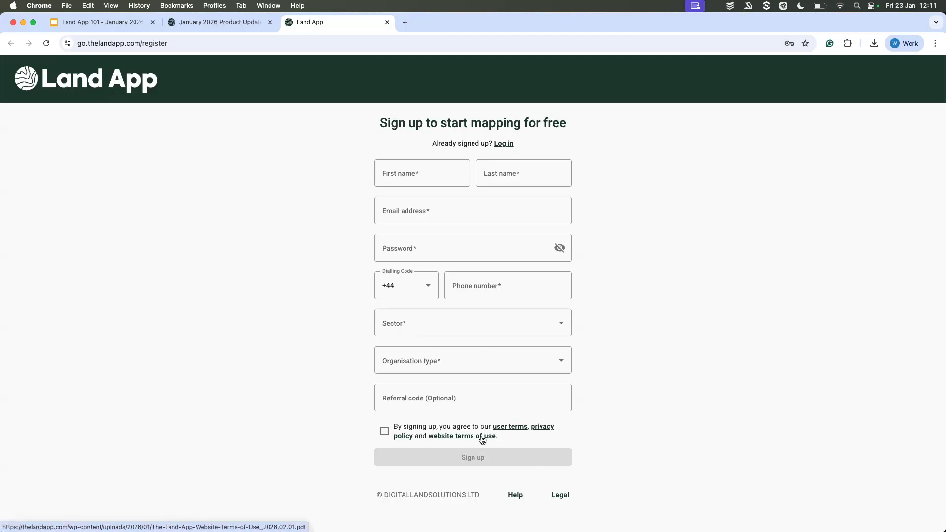
click(504, 143)
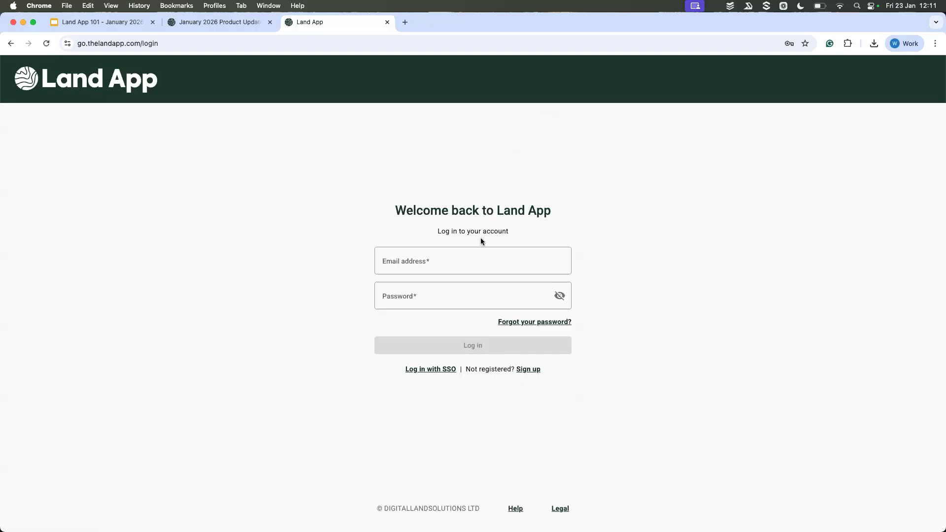
click(423, 258)
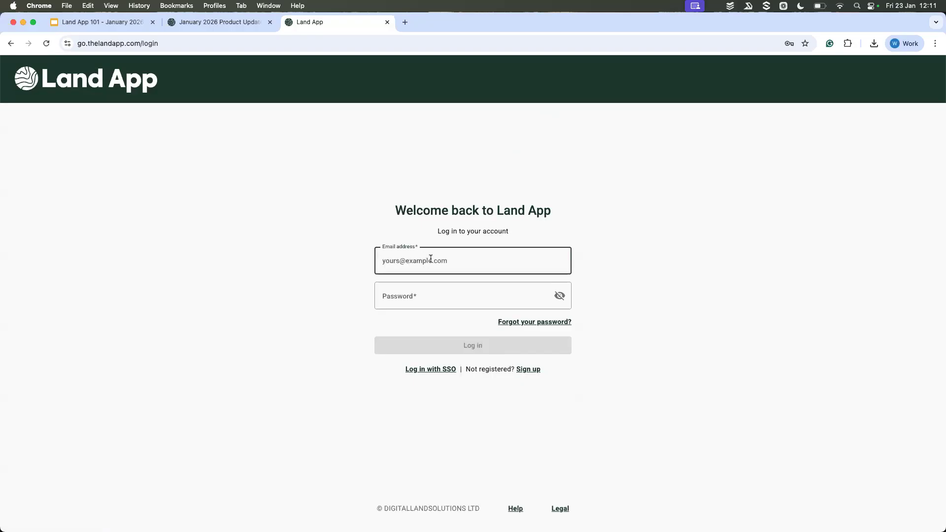
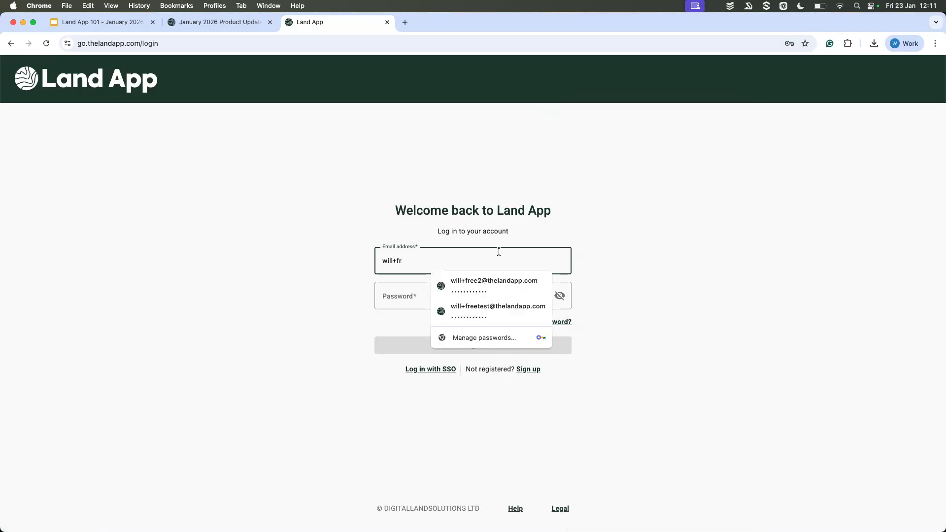
click(492, 282)
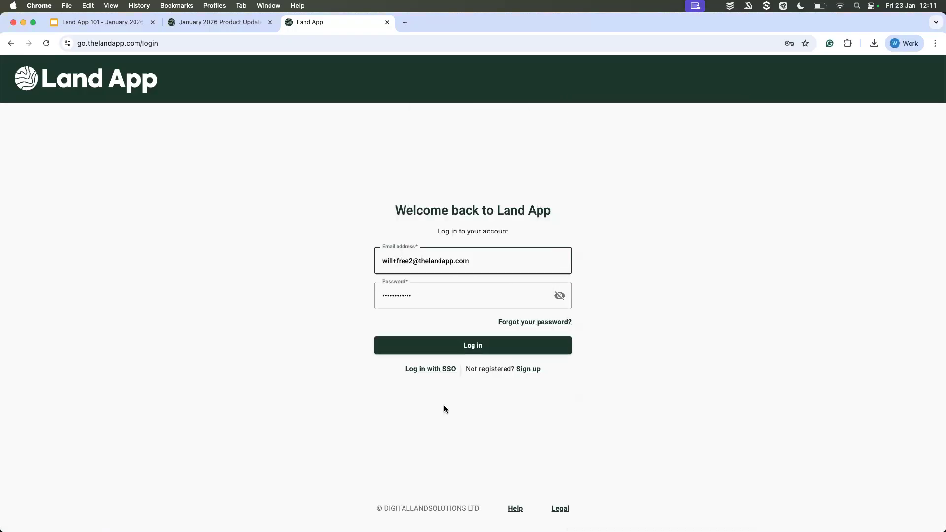
click(471, 343)
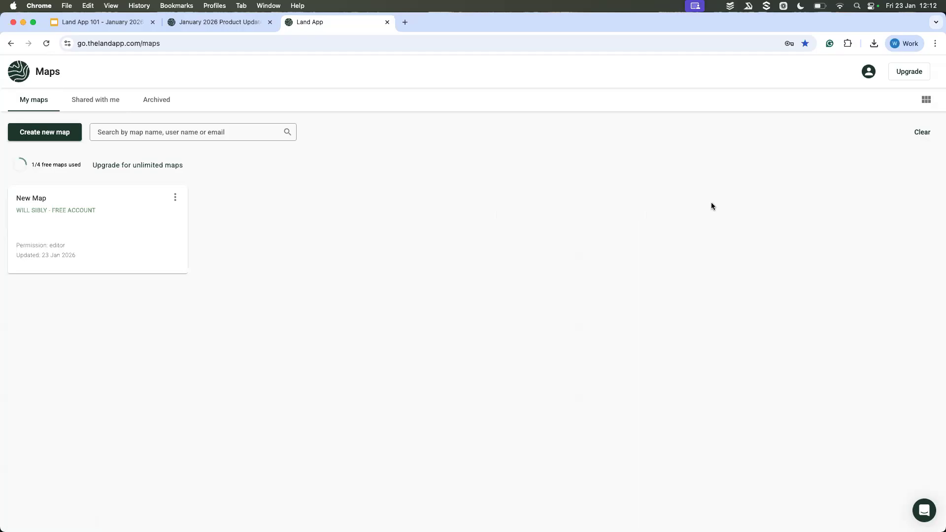
Step: Compare the list and grid layouts of the maps page, and view the shared and archived maps
click(926, 101)
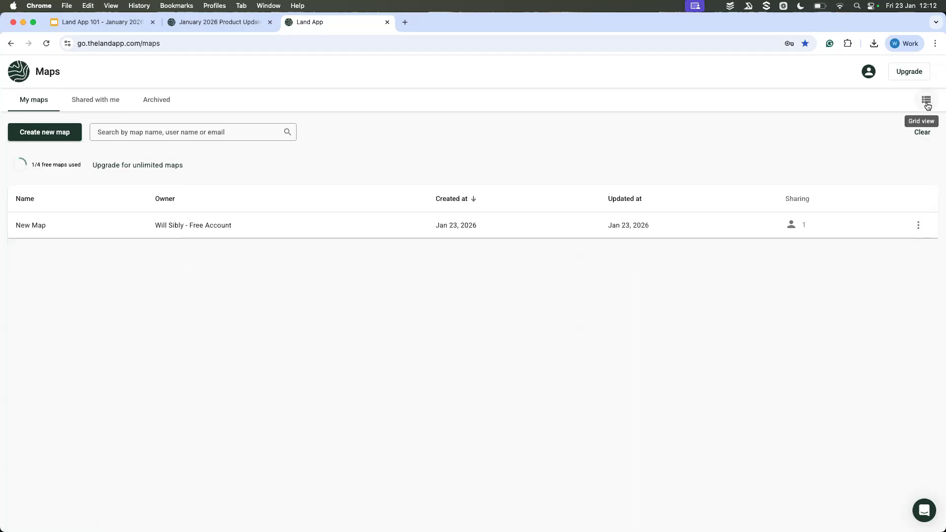
click(932, 105)
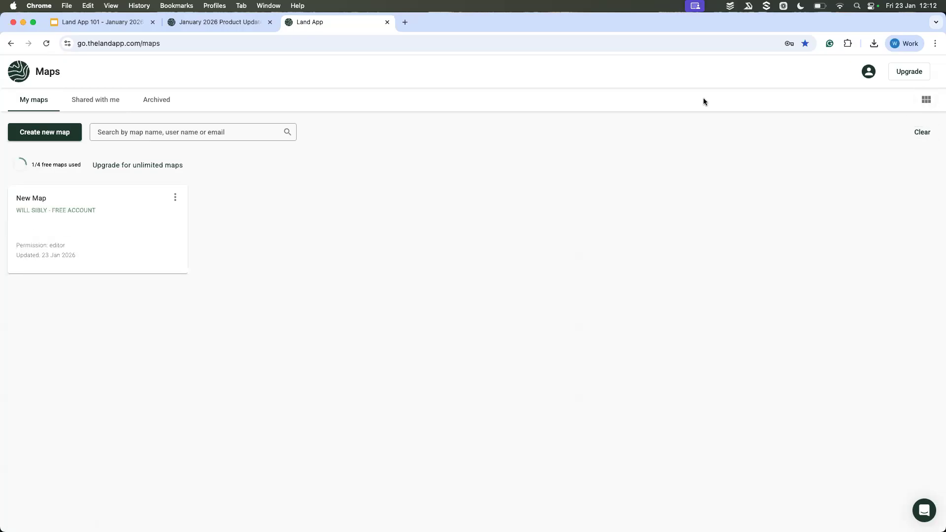
click(98, 107)
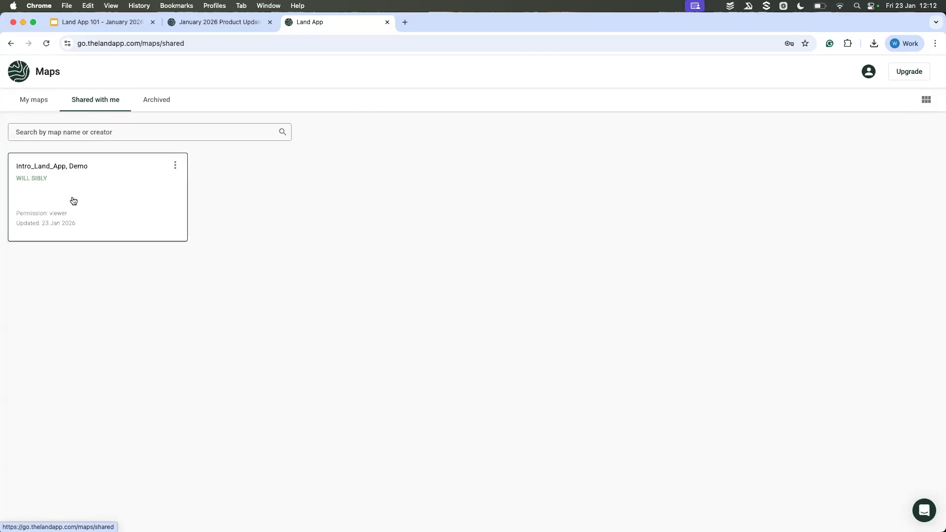
click(152, 109)
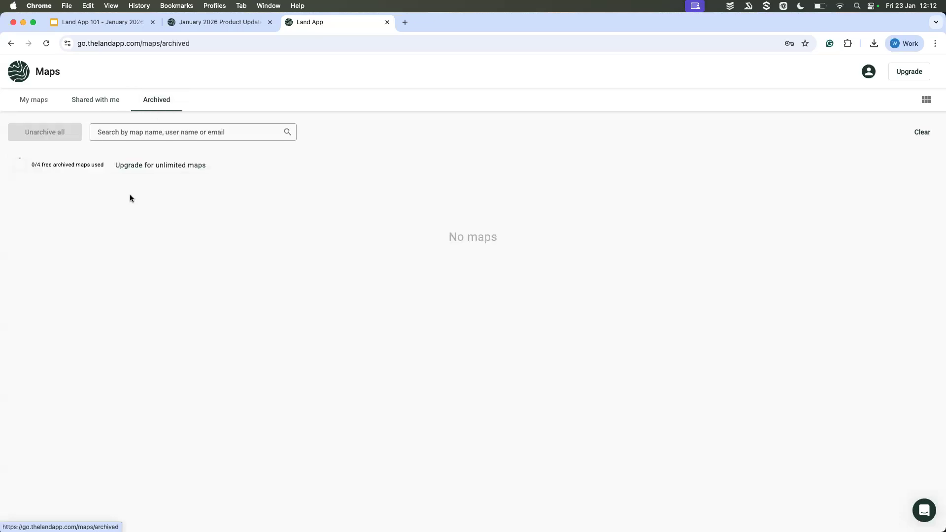
Step: Return to the account's own maps and archive the map called New Map
click(29, 102)
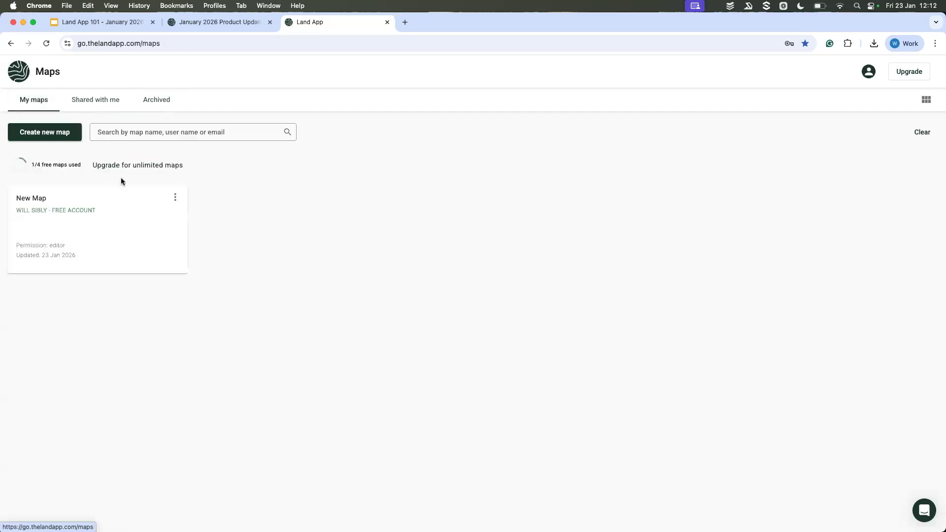
click(175, 197)
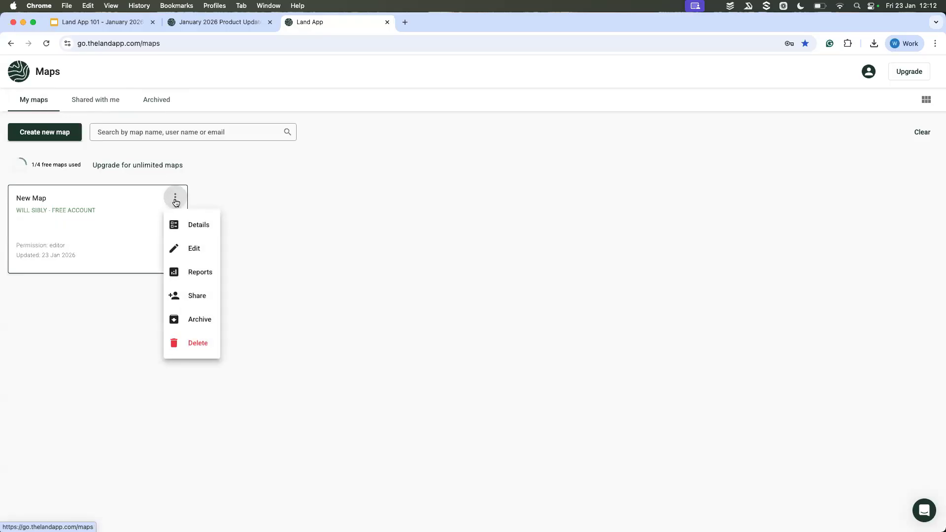
click(193, 318)
click(501, 326)
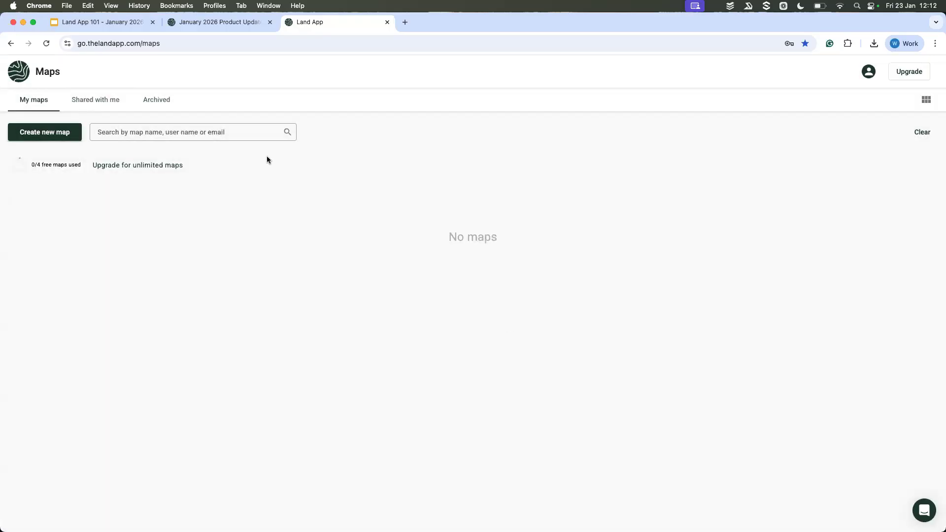
Step: Compare the archived maps with the account's active maps and their free map allowances
click(159, 101)
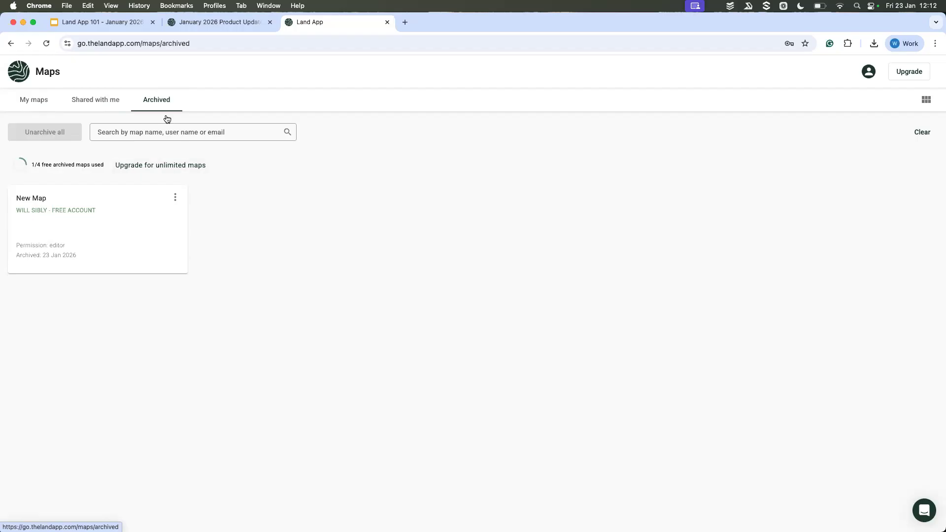
click(34, 105)
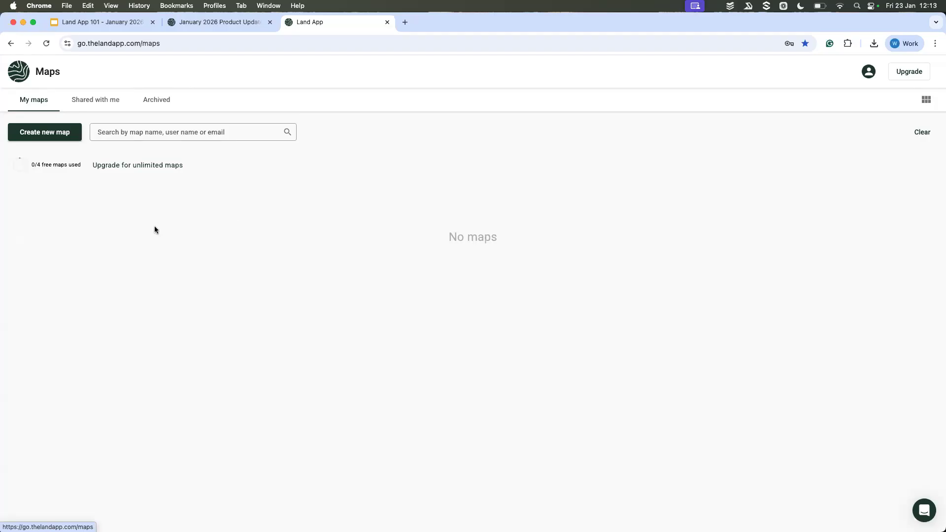
click(158, 103)
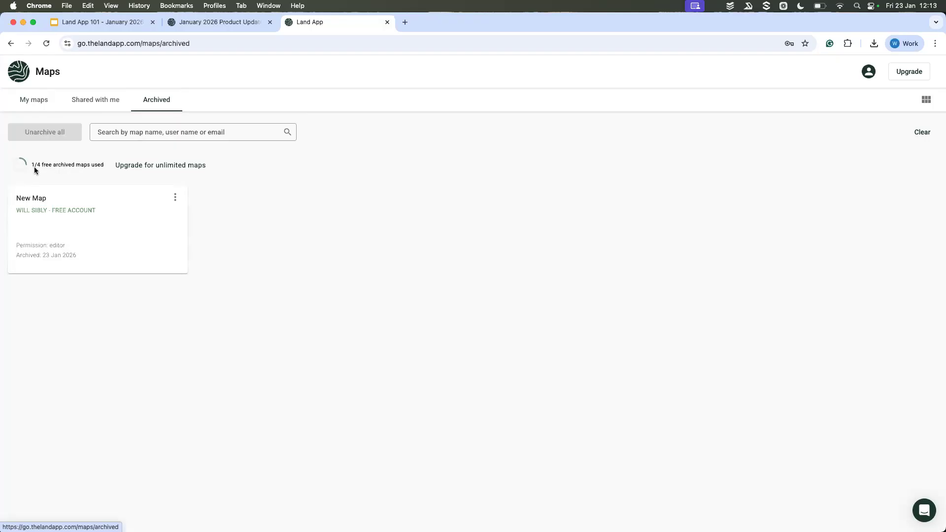
click(29, 101)
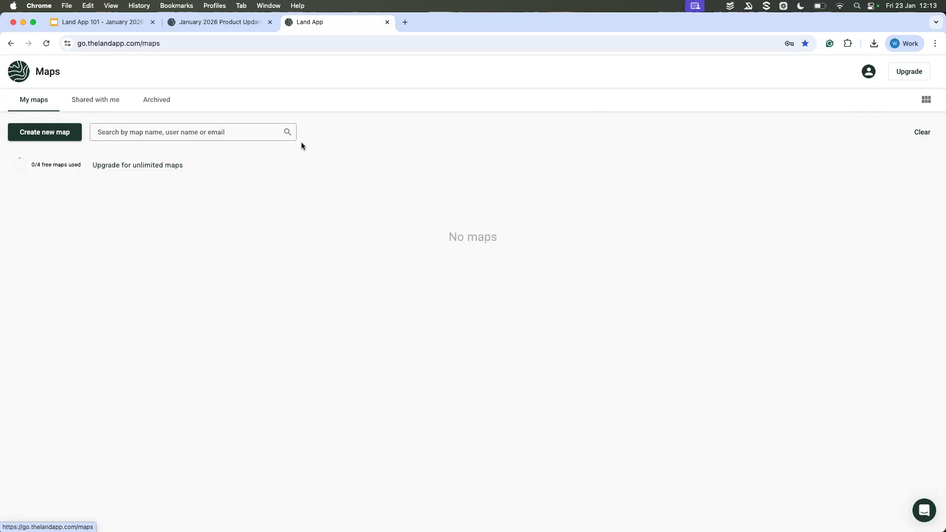
Step: Start creating a new map and limit its subregion to England, excluding Scotland and Wales
click(47, 140)
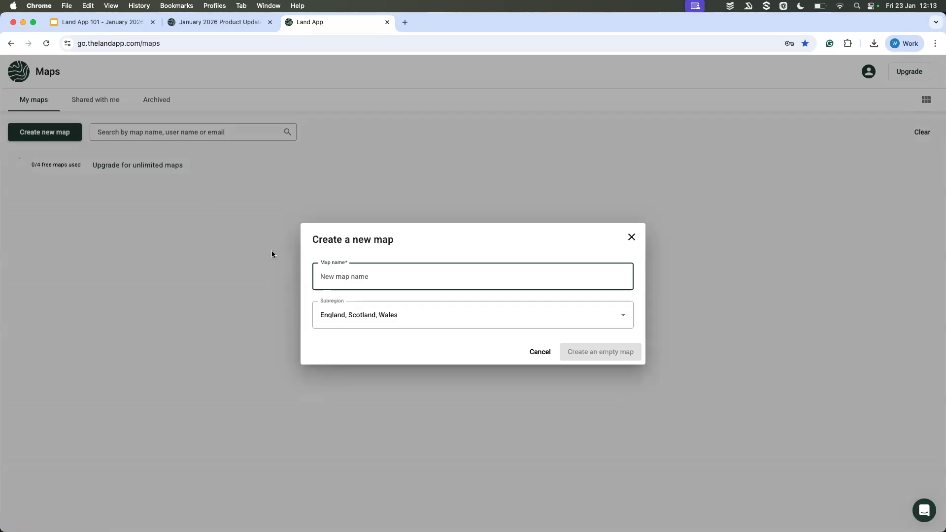
click(363, 321)
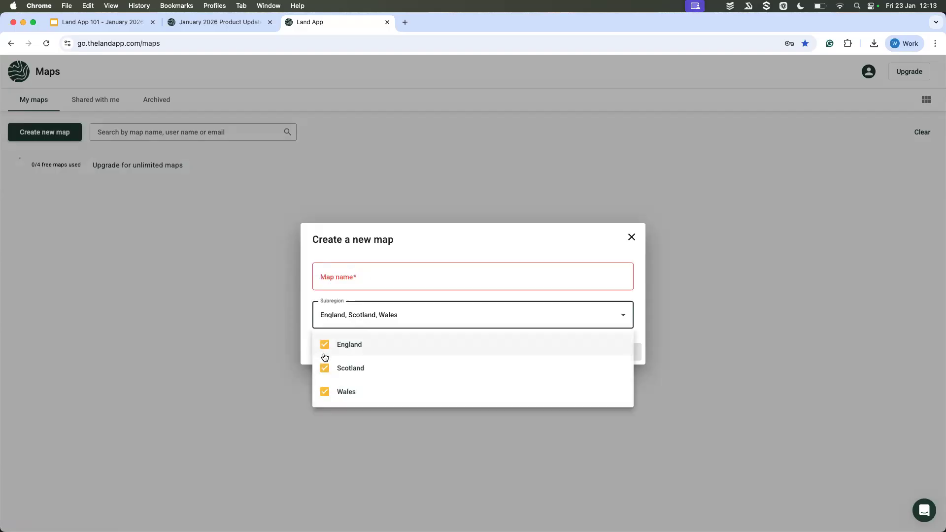
click(325, 371)
click(324, 392)
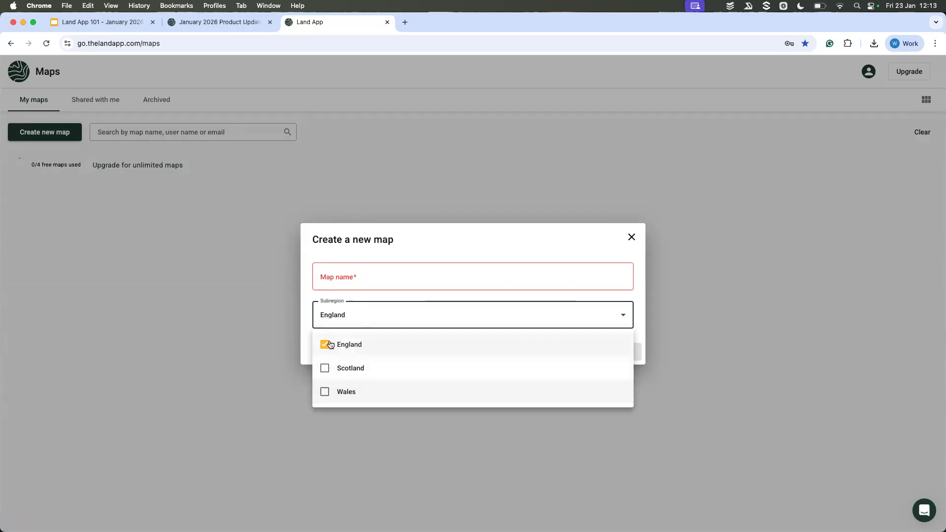
click(326, 346)
click(325, 345)
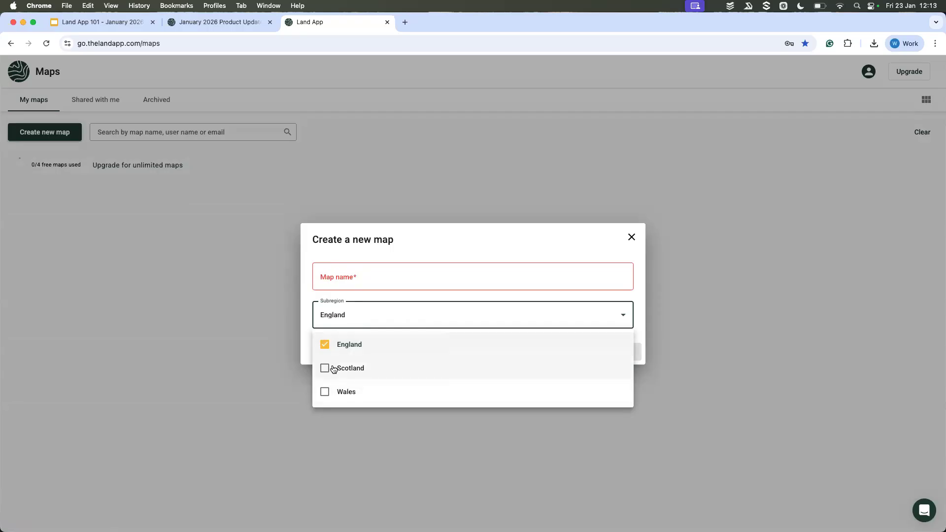
Step: Create the empty map with the name Webionar_Demo and save Great Britain and England as the account's default region and subregion
click(382, 272)
click(382, 272)
text(Wed)
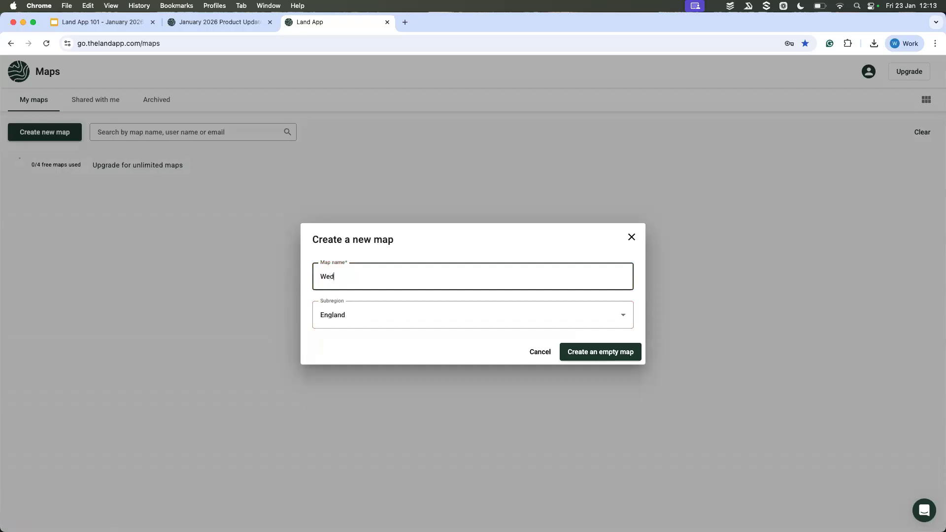
text(ionar_Demo)
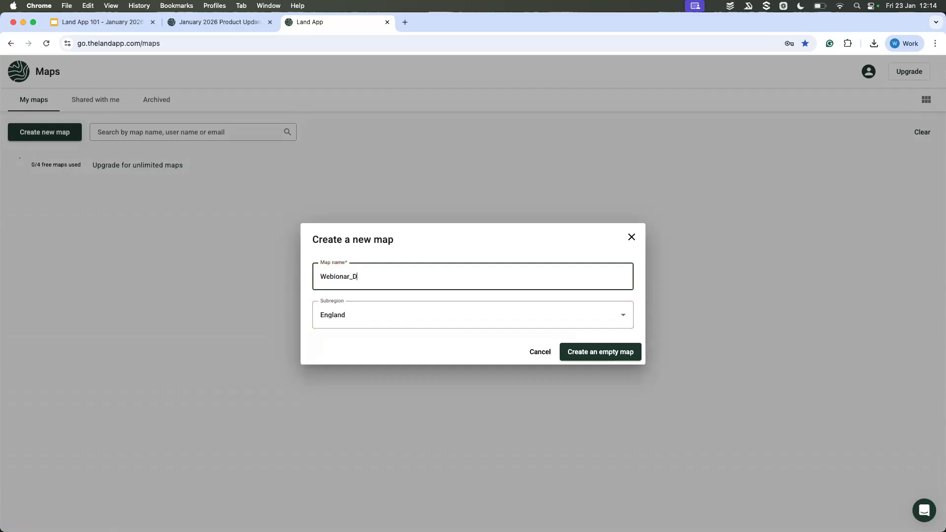
click(582, 352)
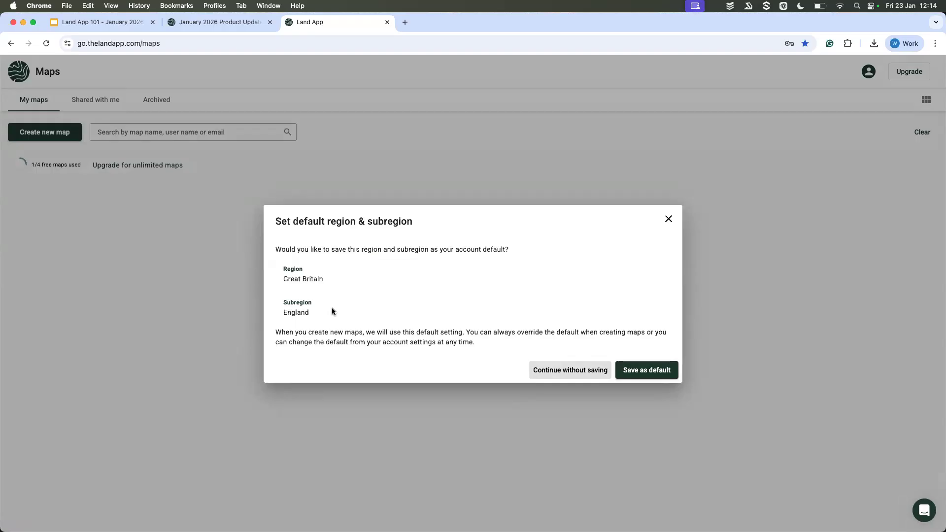
click(637, 372)
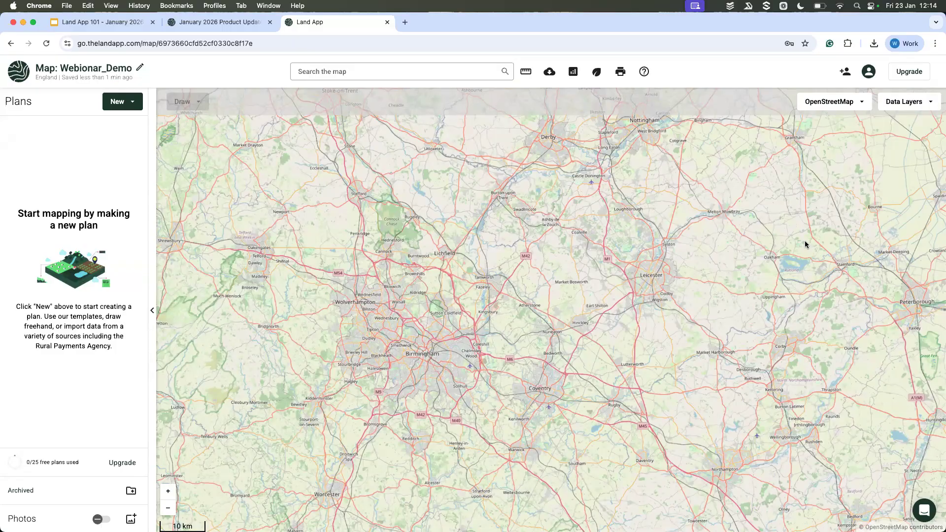
Step: Switch the basemap to Stadia Maps Imagery and examine the satellite imagery at individual field level
click(846, 104)
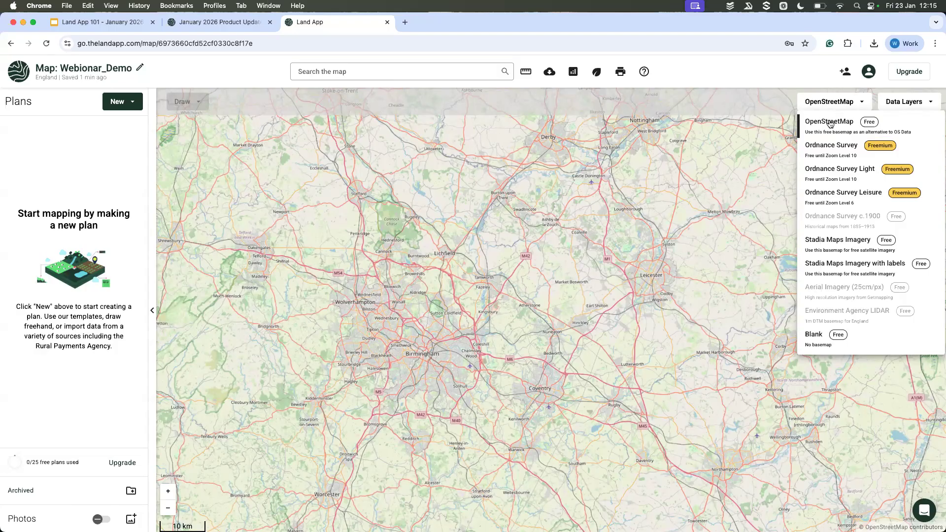
mouse_move(873, 129)
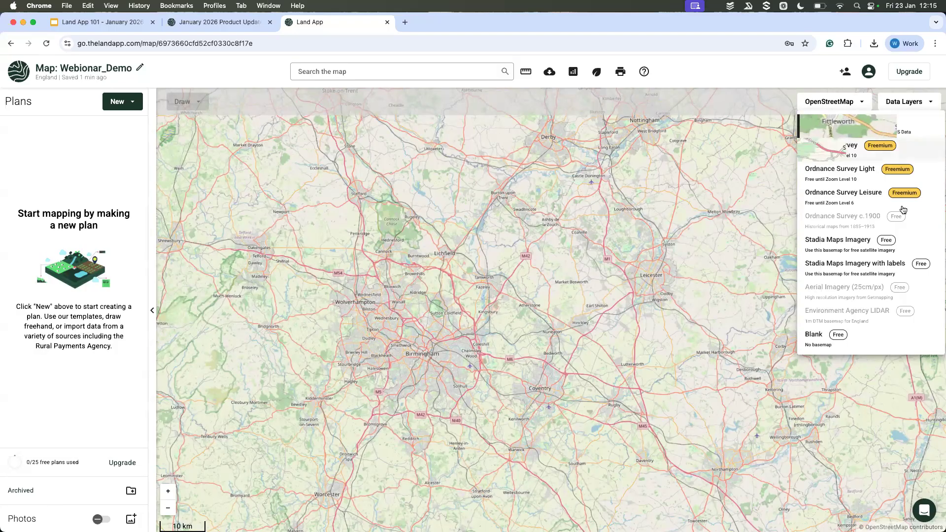
click(823, 249)
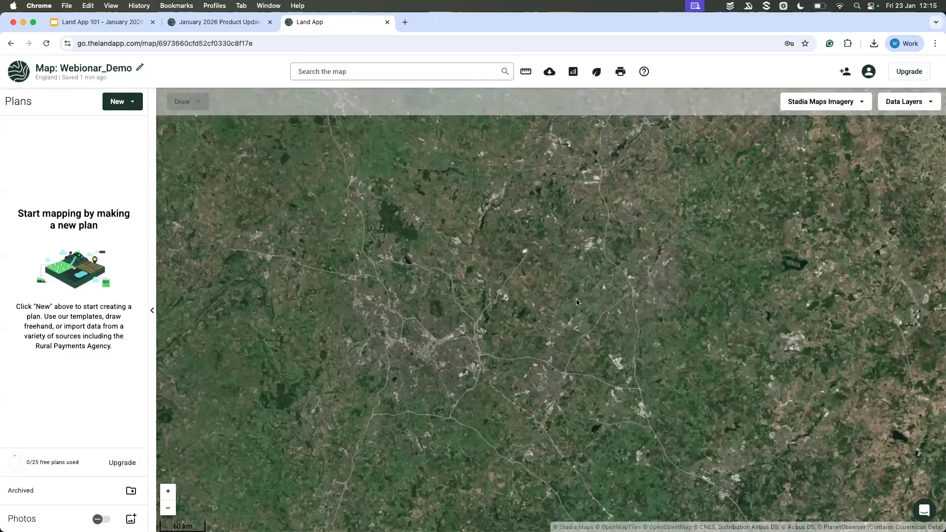
scroll(577, 302, up, 3)
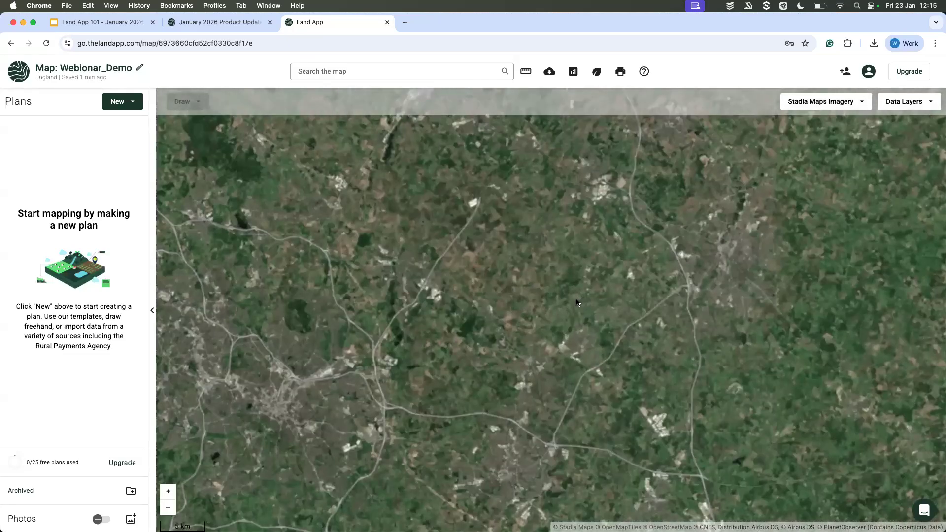
scroll(577, 303, up, 2)
scroll(578, 303, up, 2)
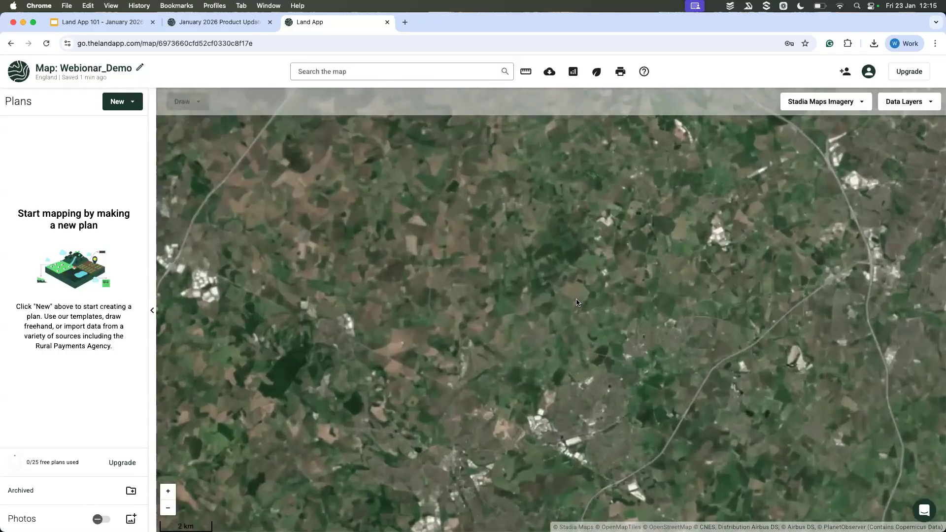
scroll(577, 302, up, 2)
scroll(578, 302, up, 2)
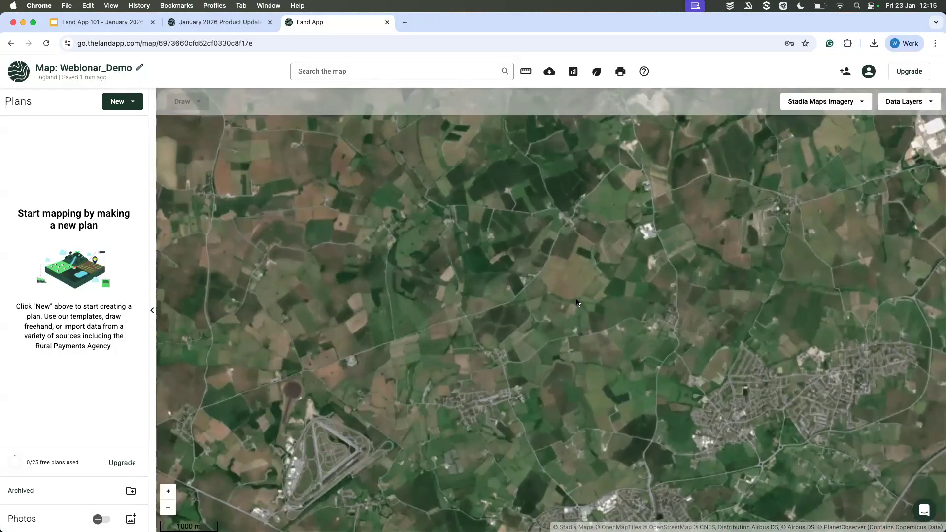
scroll(577, 303, up, 2)
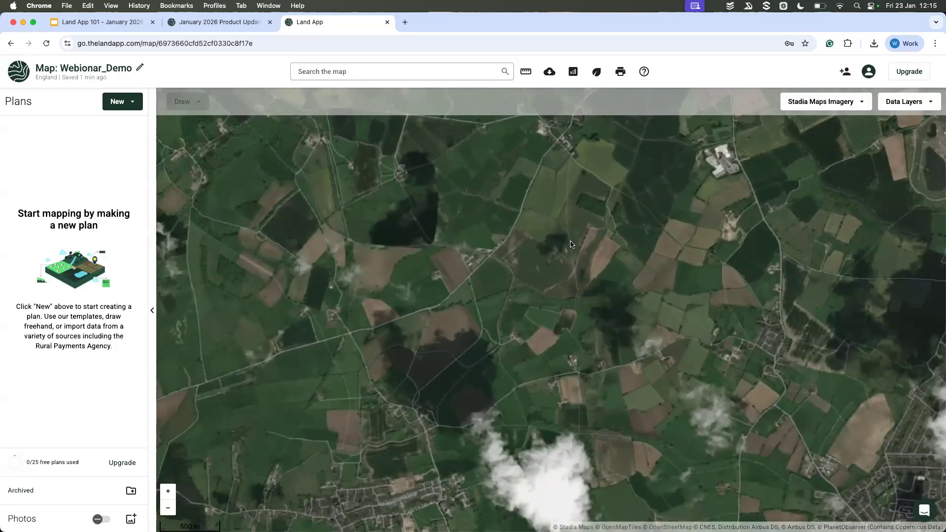
scroll(591, 314, up, 3)
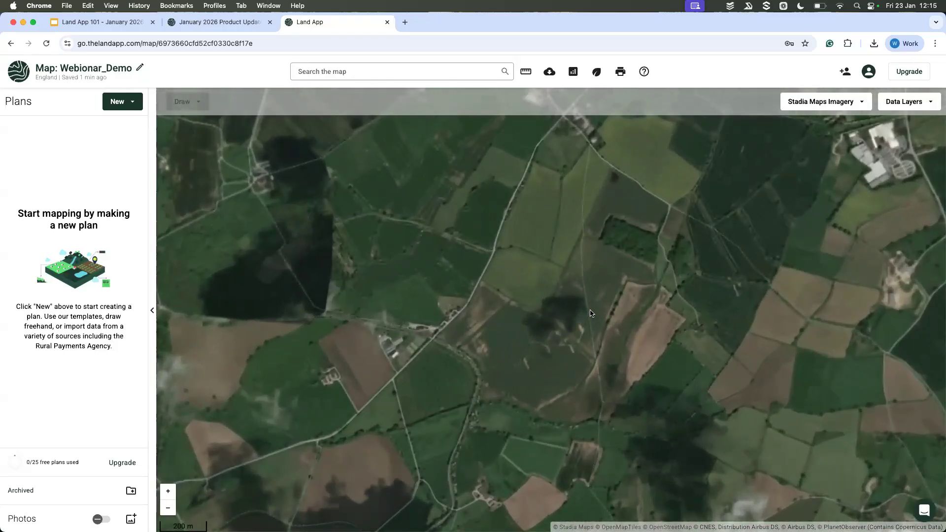
scroll(590, 313, up, 3)
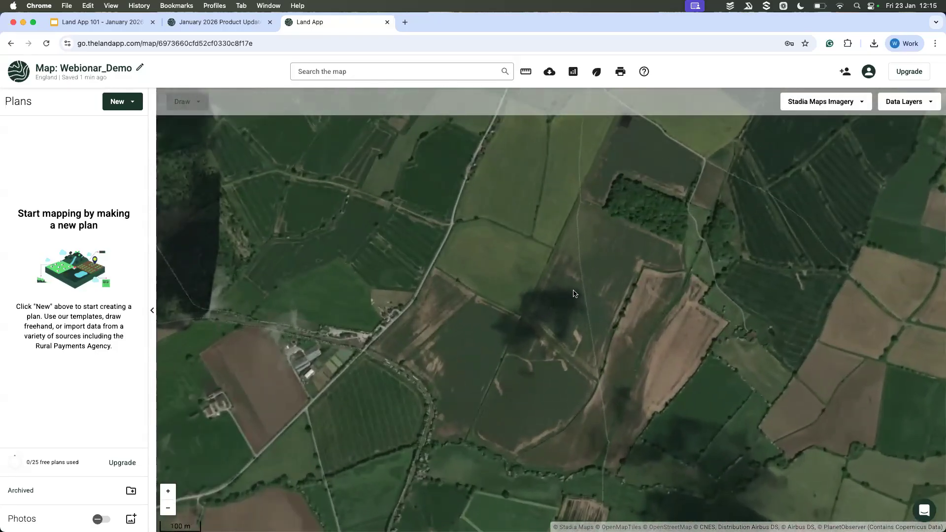
scroll(506, 303, up, 2)
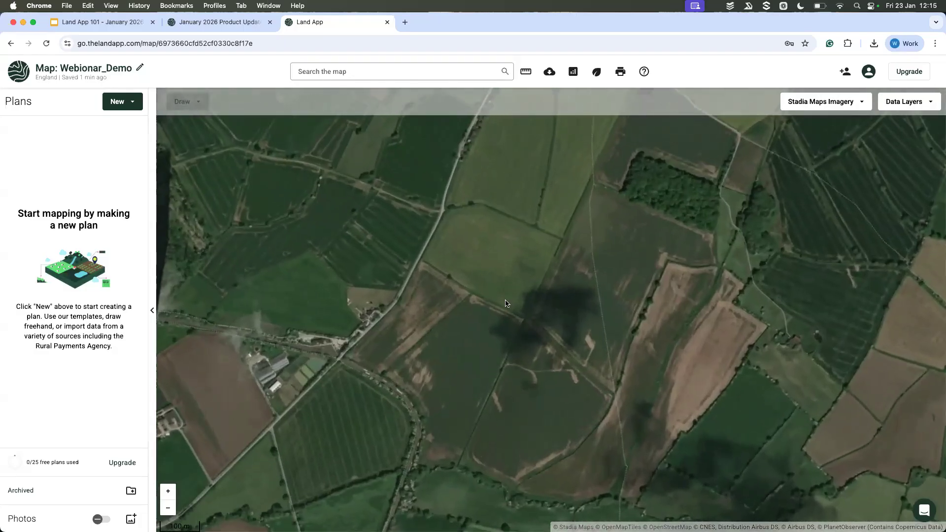
drag(437, 321, 502, 319)
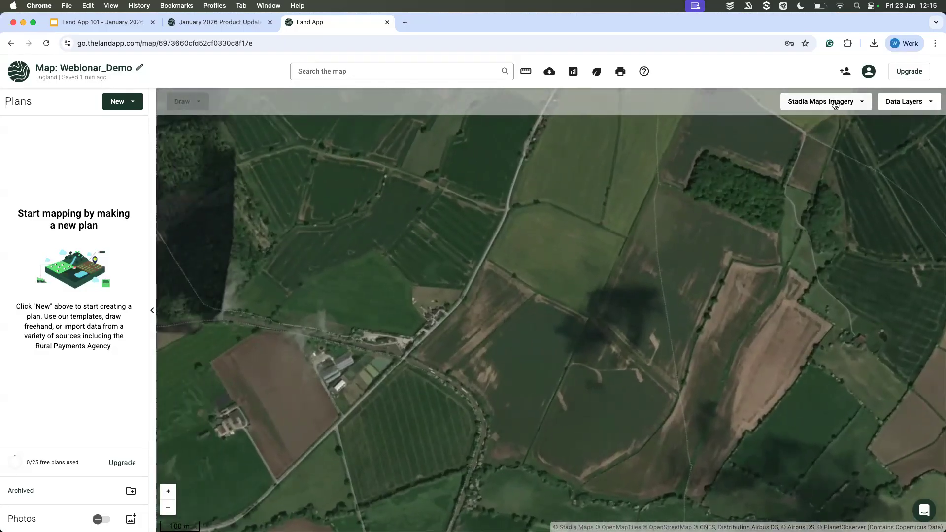
Step: Switch the basemap to Stadia Maps Imagery with labels and examine the road labels around Wharf Lane and the woodland
click(834, 104)
click(817, 264)
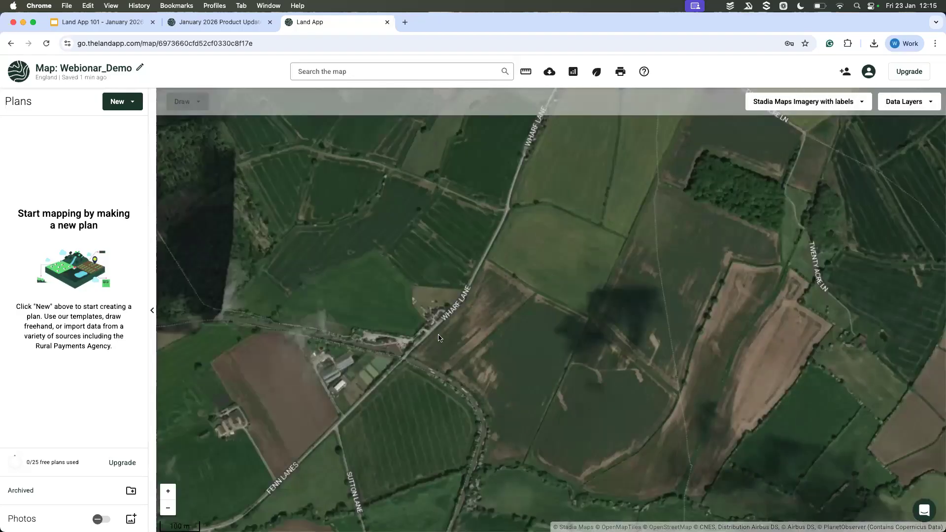
drag(604, 355, 501, 355)
drag(614, 339, 525, 339)
scroll(526, 340, down, 2)
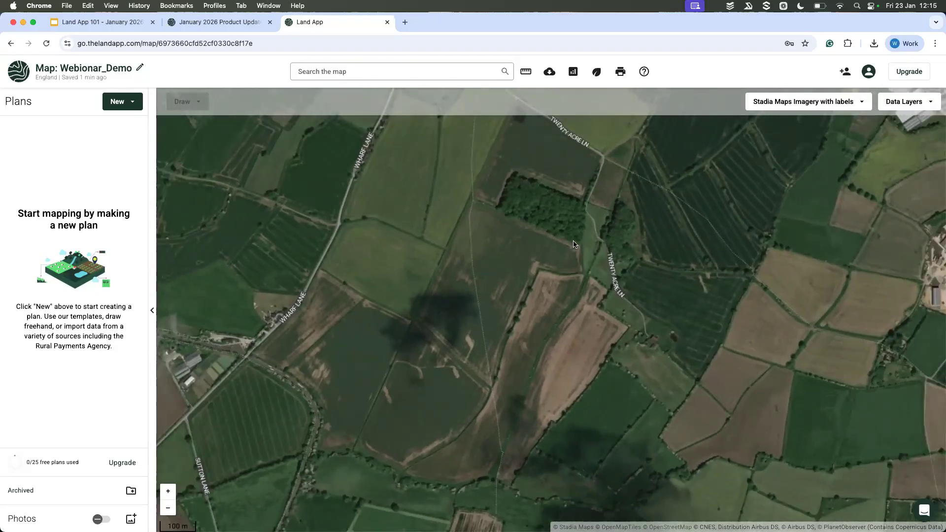
drag(574, 219, 574, 244)
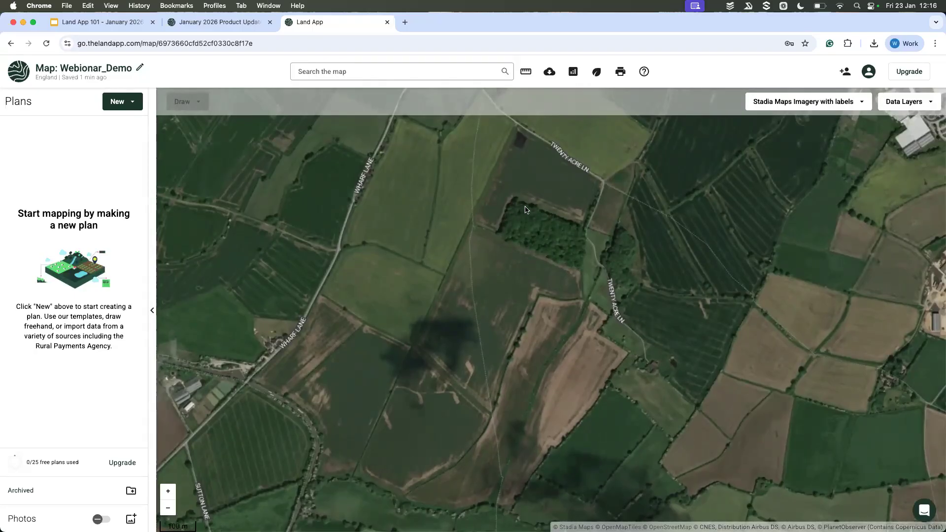
Step: Preview the same area on the Blank, Ordnance Survey and Ordnance Survey Light basemaps in turn
click(808, 101)
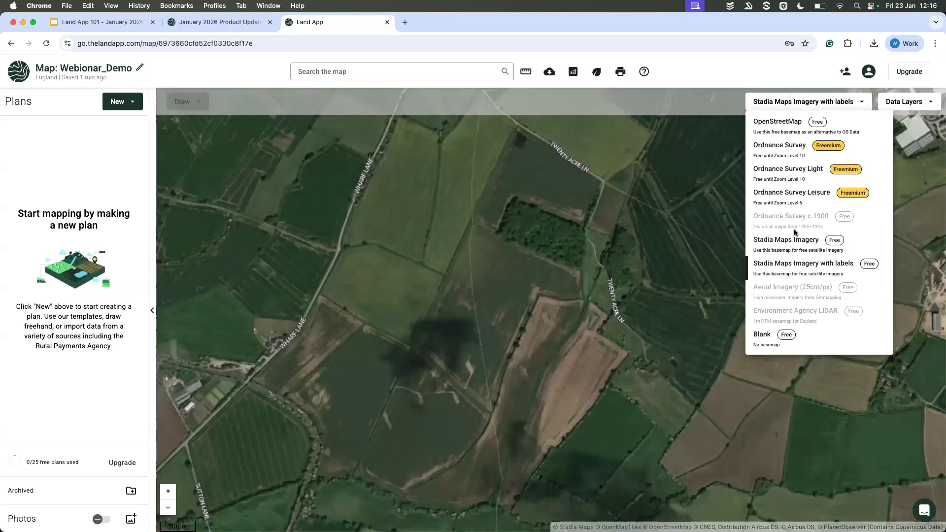
click(761, 336)
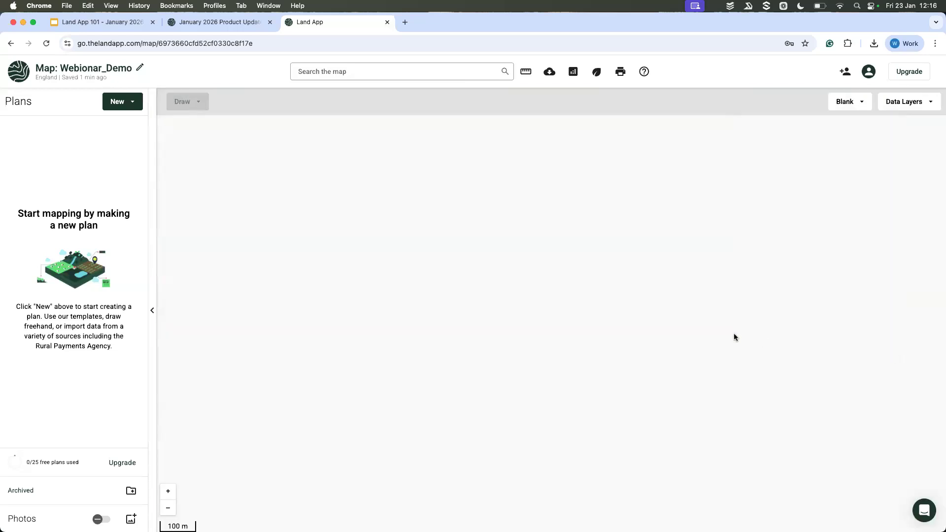
click(853, 110)
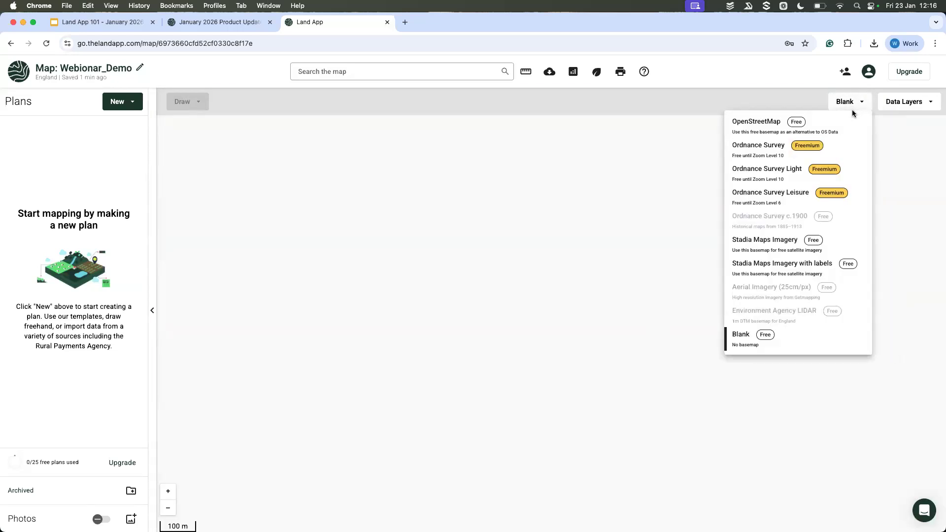
click(845, 147)
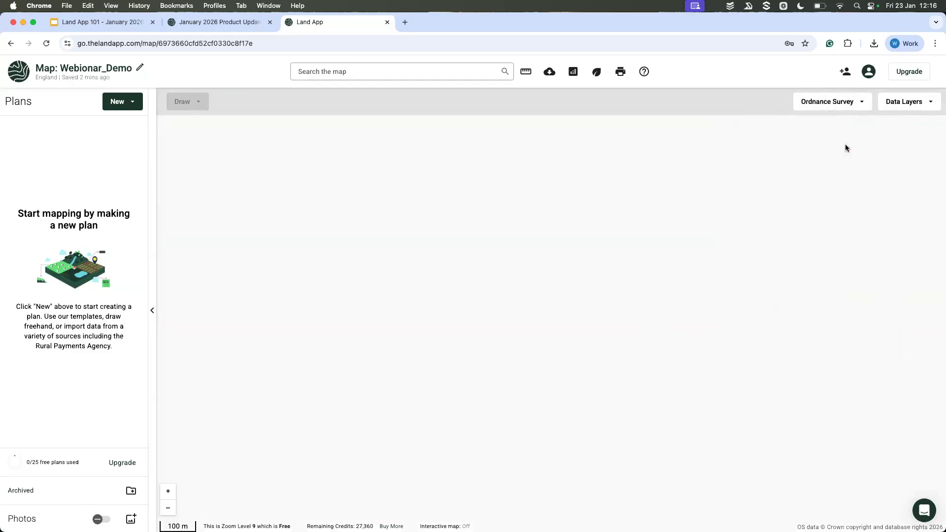
click(852, 109)
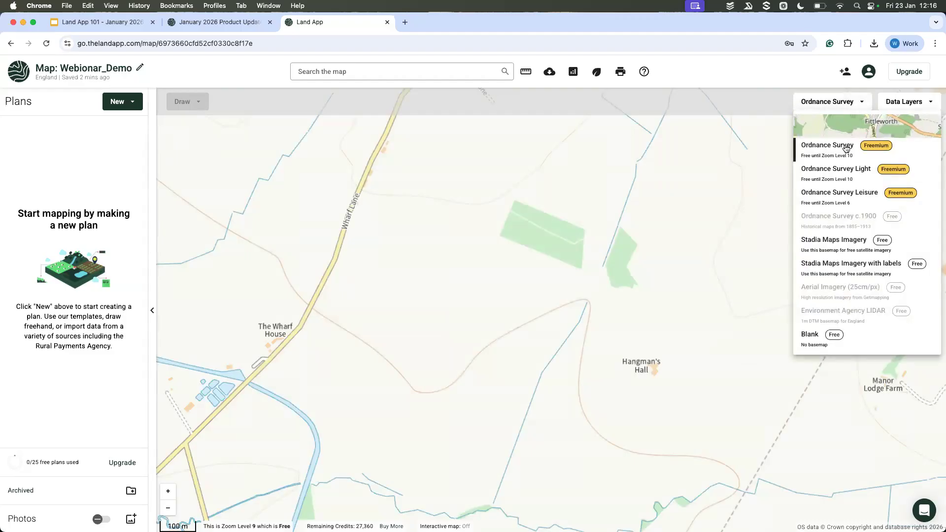
click(849, 173)
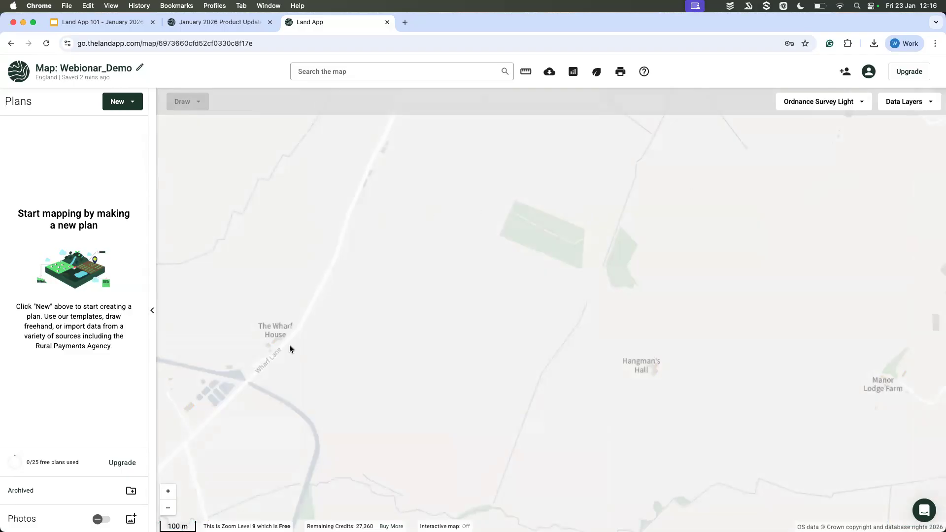
Step: Switch the basemap to Ordnance Survey Leisure and examine the paths, contours and field boundaries around Sutton Cheney and Stapleton
click(837, 108)
click(827, 194)
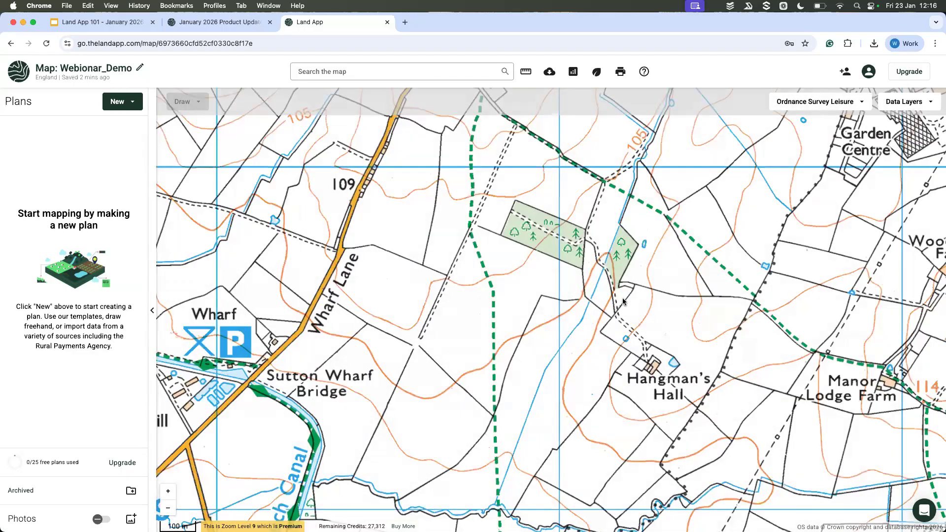
scroll(623, 302, down, 4)
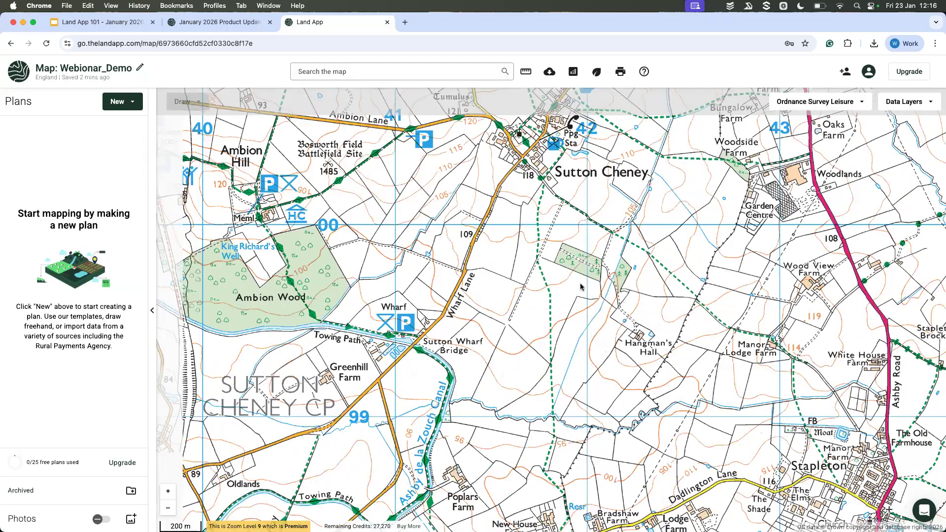
drag(667, 241, 574, 290)
scroll(574, 289, down, 1)
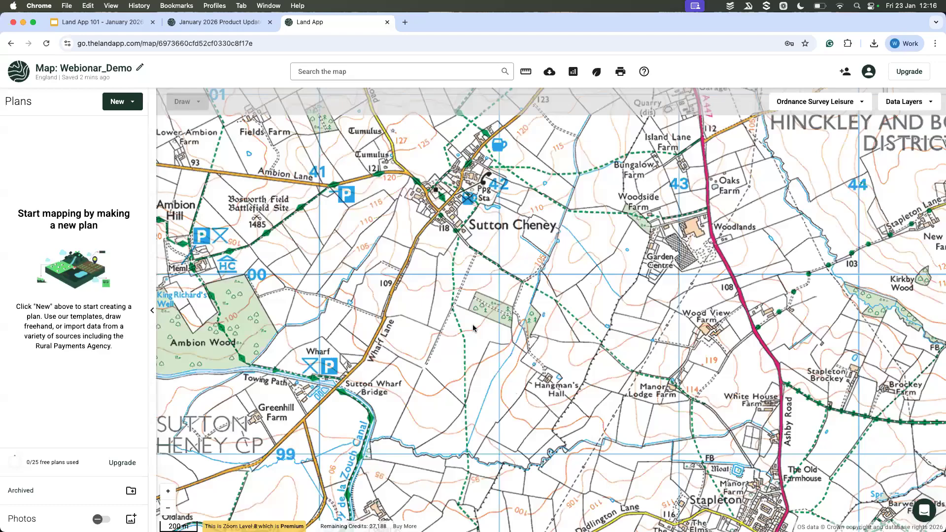
scroll(473, 328, down, 2)
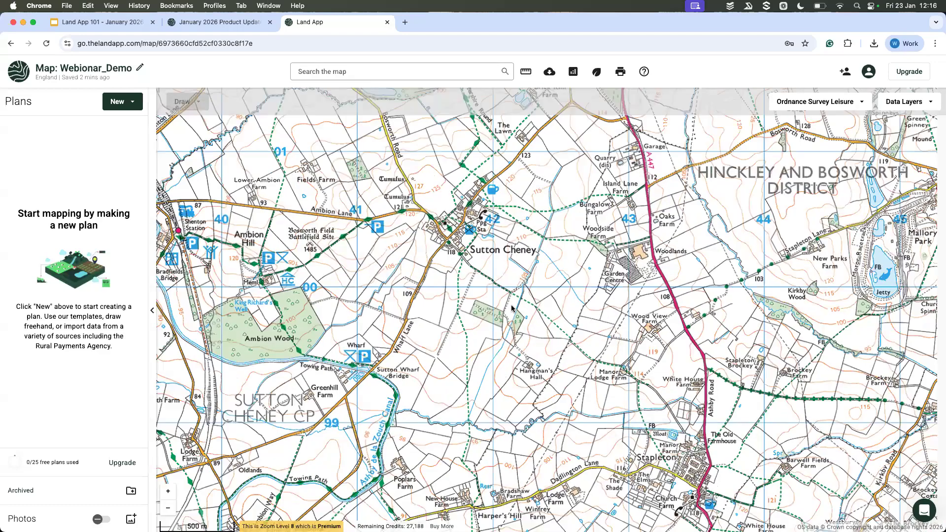
scroll(510, 306, down, 1)
drag(558, 285, 593, 274)
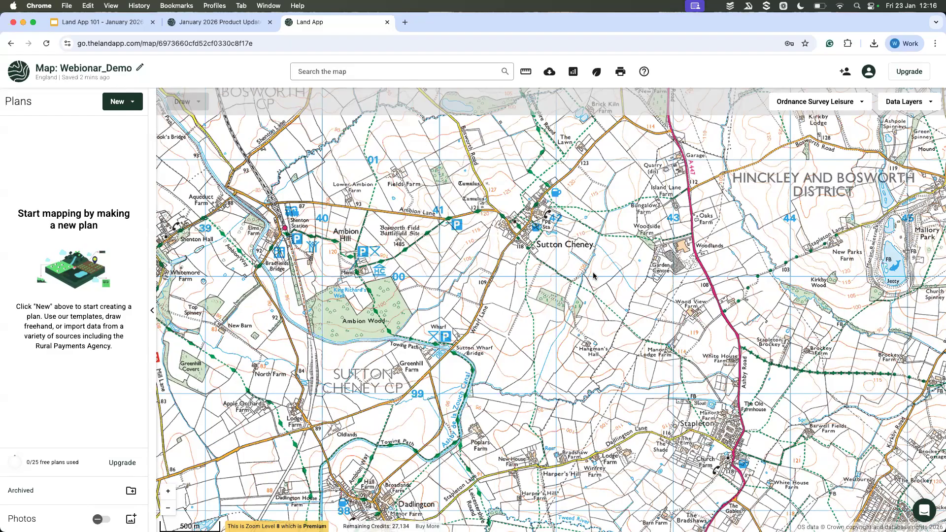
scroll(593, 273, up, 2)
drag(648, 230, 568, 274)
drag(650, 269, 544, 254)
scroll(590, 274, down, 2)
scroll(544, 254, down, 2)
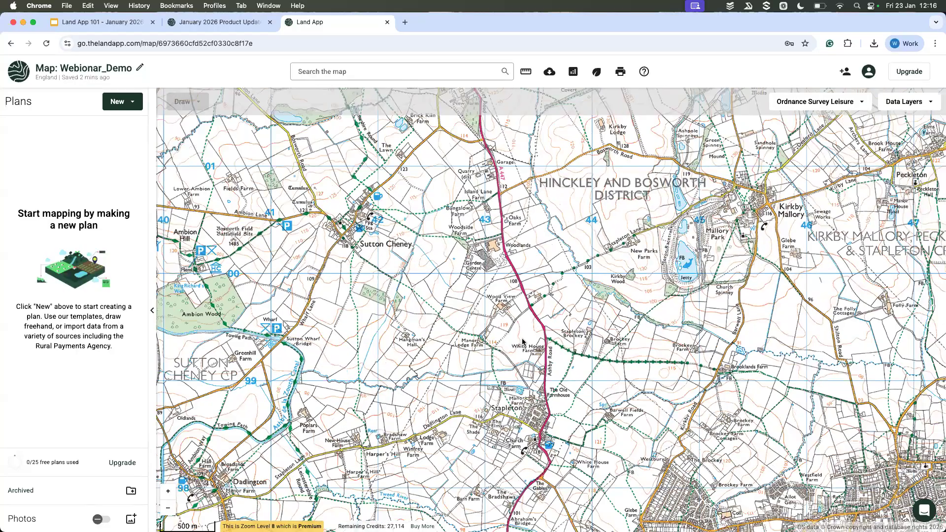
drag(483, 274, 528, 276)
scroll(528, 276, up, 2)
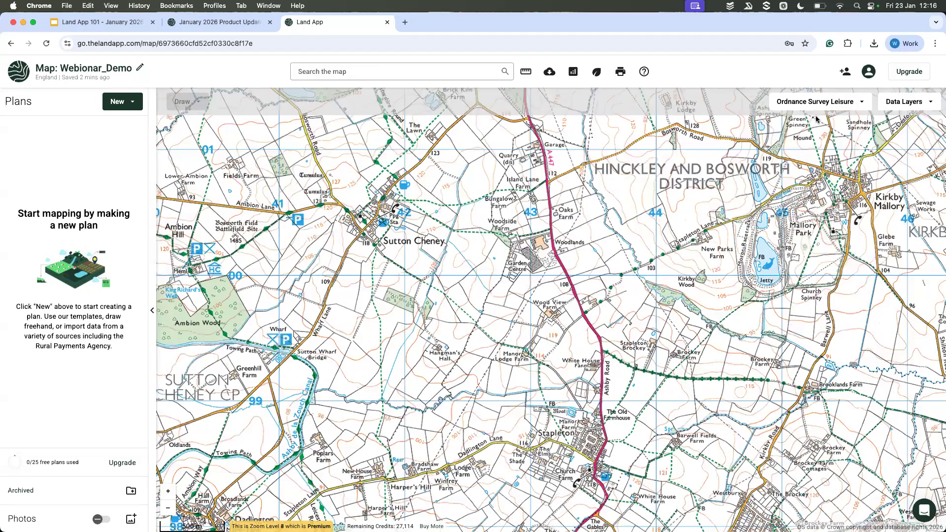
Step: Set the map's basemap back to the standard Ordnance Survey option
click(820, 103)
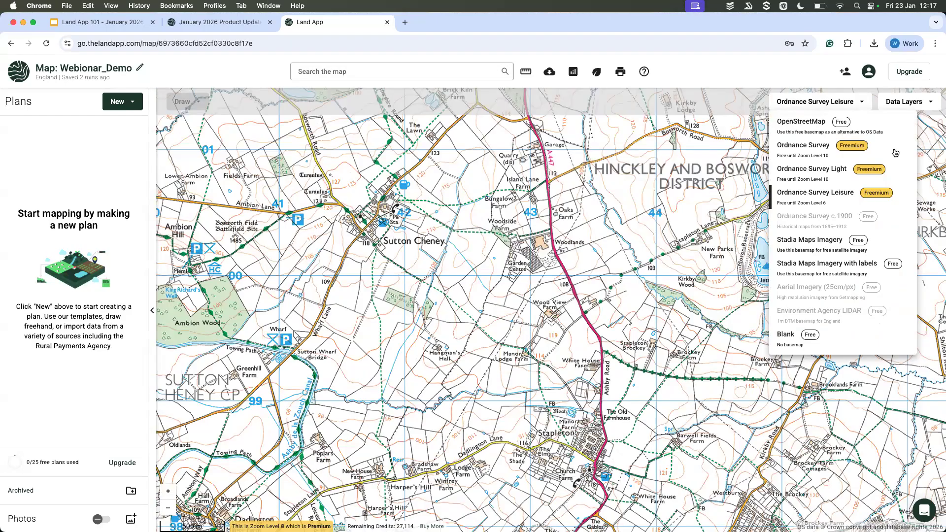
mouse_move(895, 153)
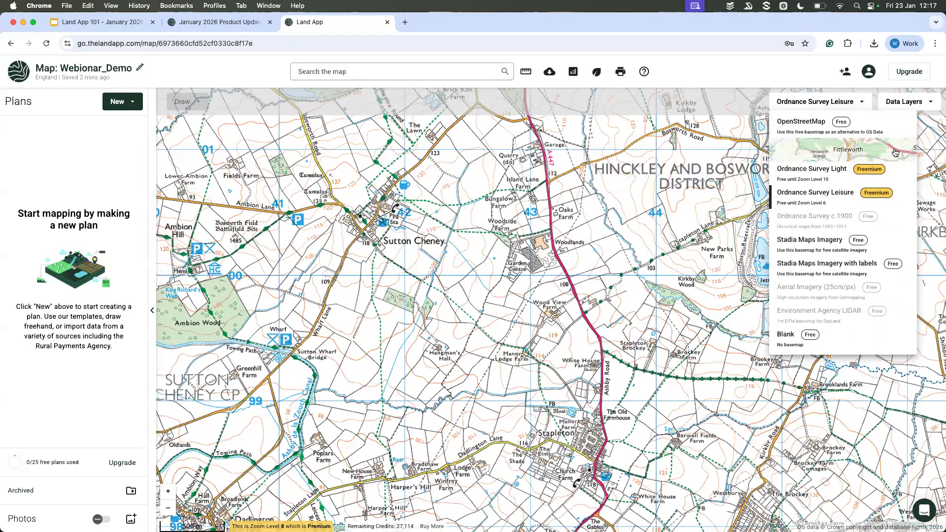
click(881, 153)
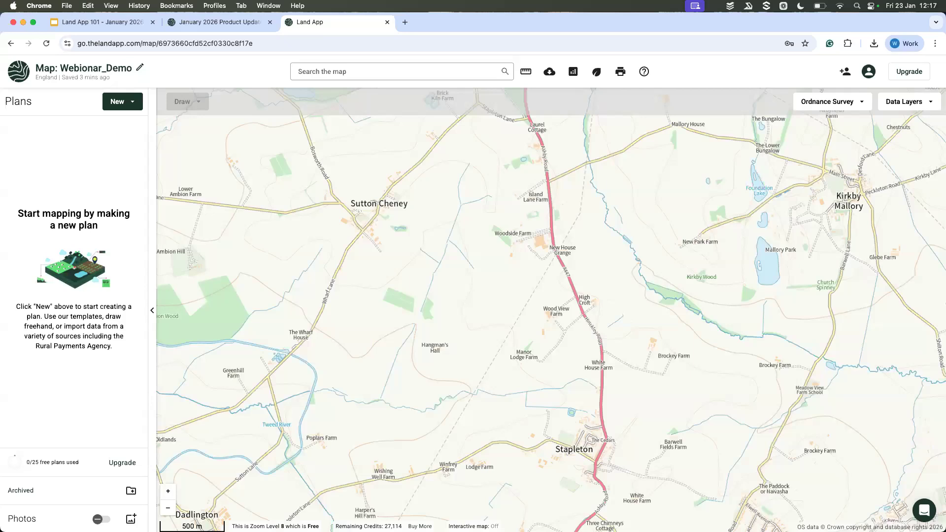
Step: Check the zoom level's free or premium status on the Ordnance Survey basemap, up to Zoom Level 10 near White House Farm
drag(232, 526, 306, 527)
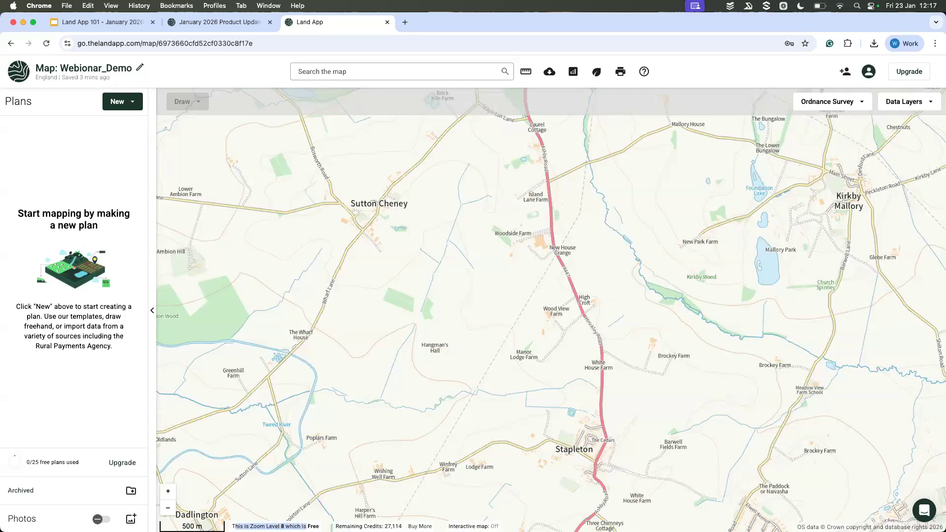
click(312, 526)
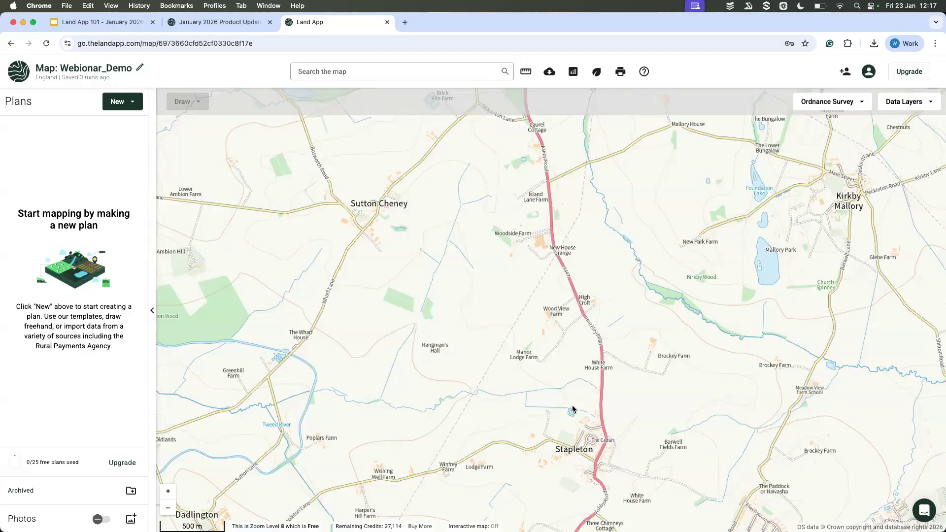
scroll(576, 365, up, 5)
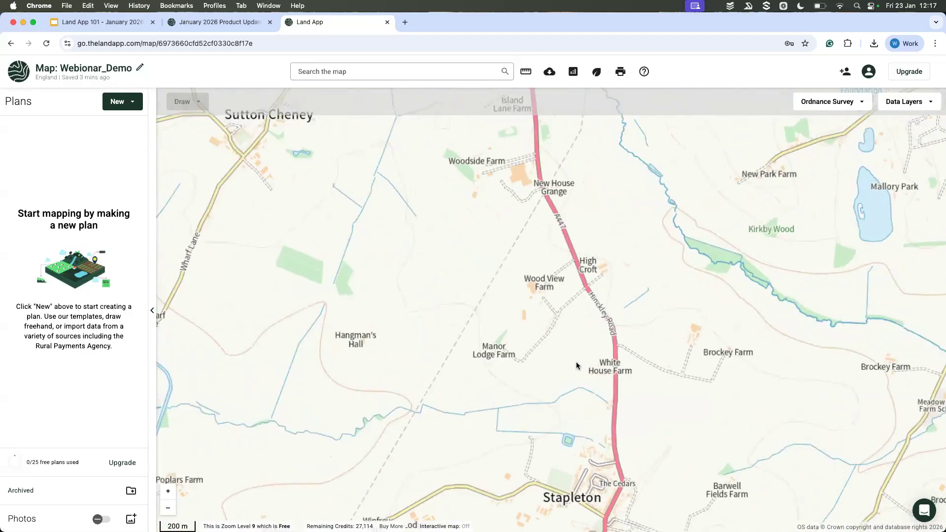
scroll(576, 365, up, 5)
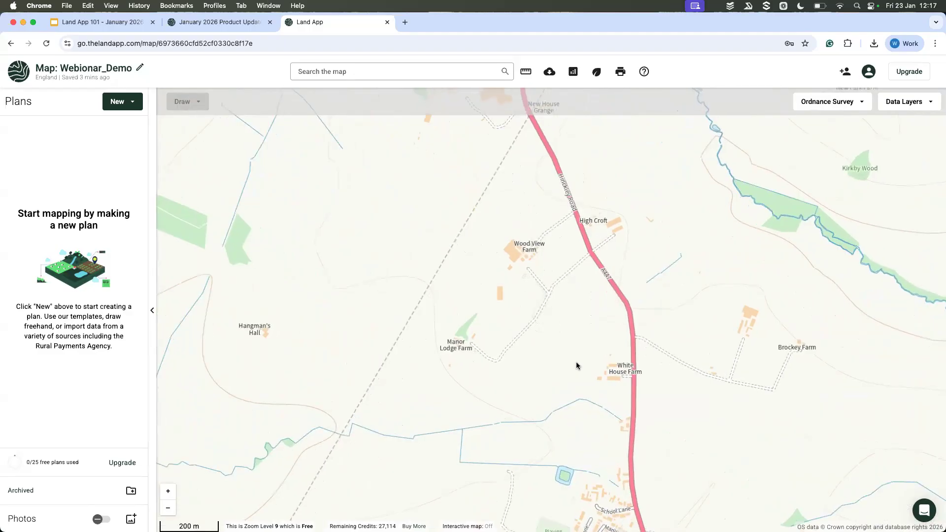
scroll(576, 365, up, 5)
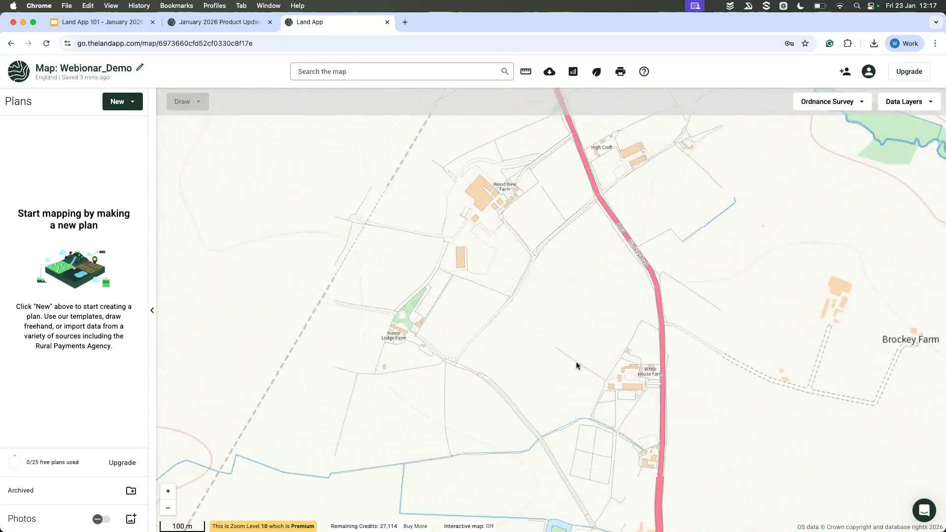
Step: Compare the Ordnance Survey detail at free and premium zoom levels around White House Farm, Manor Lodge Farm and Wood View Farm
mouse_move(263, 531)
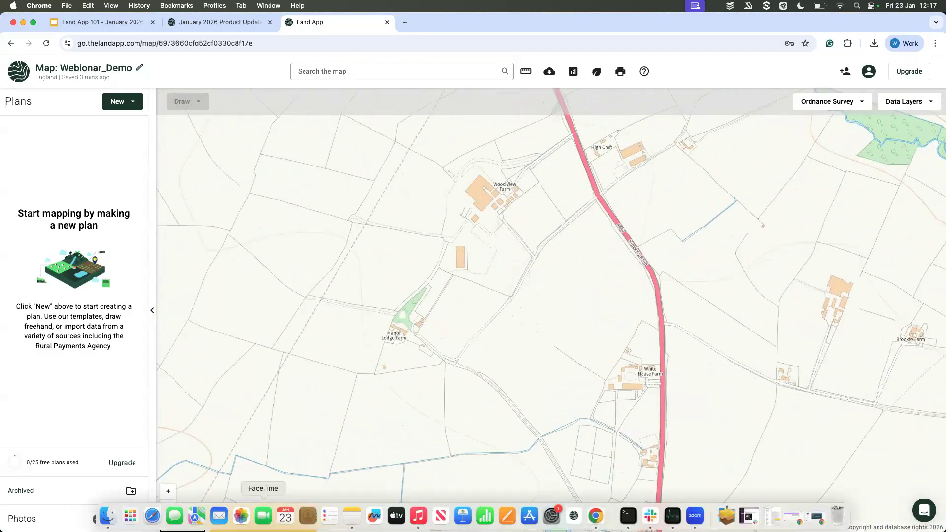
scroll(572, 364, up, 2)
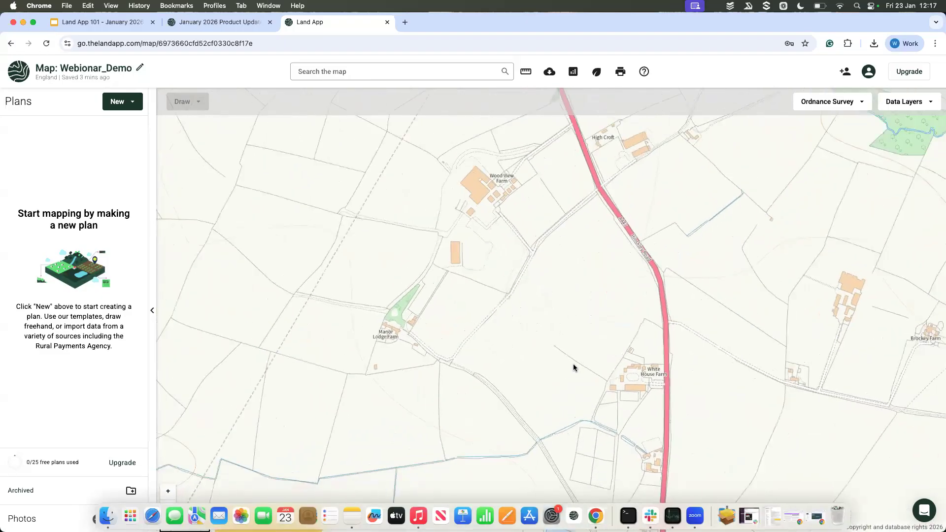
scroll(573, 364, down, 3)
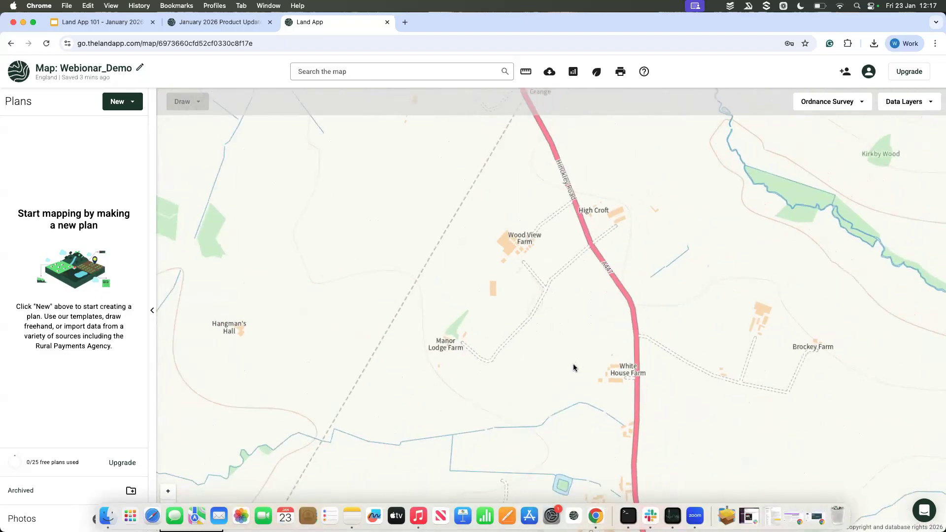
scroll(572, 364, up, 4)
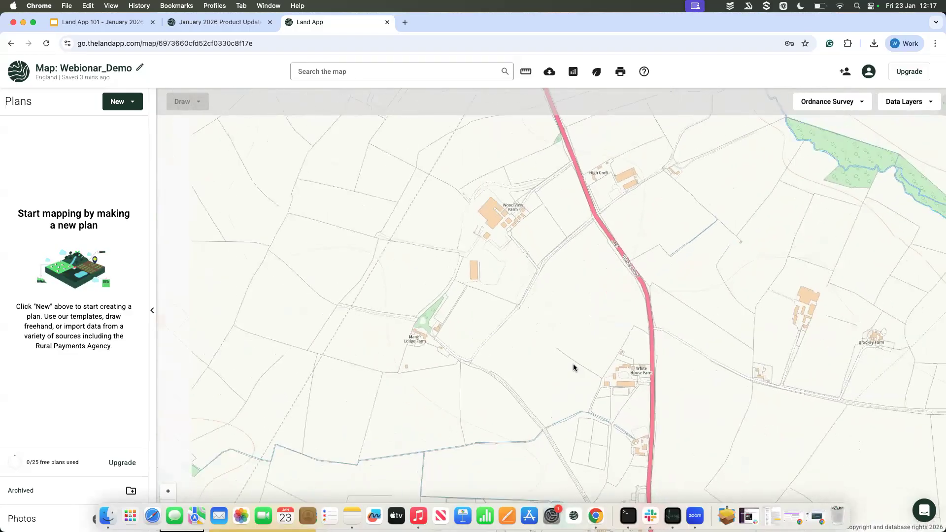
scroll(573, 364, down, 3)
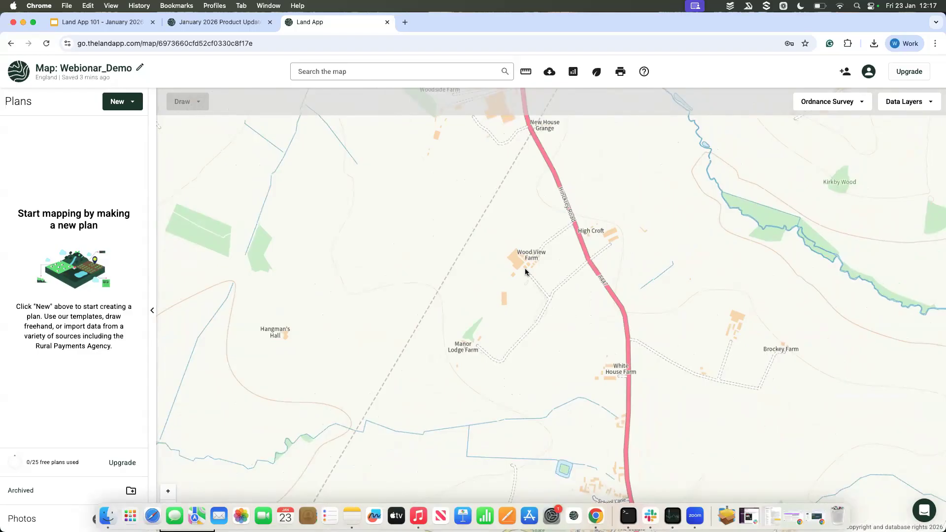
scroll(525, 270, up, 3)
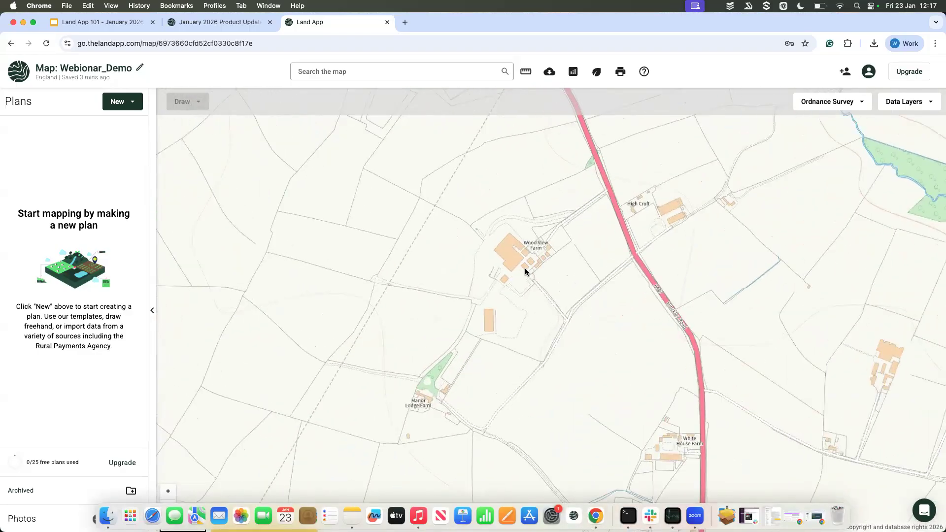
scroll(524, 281, up, 1)
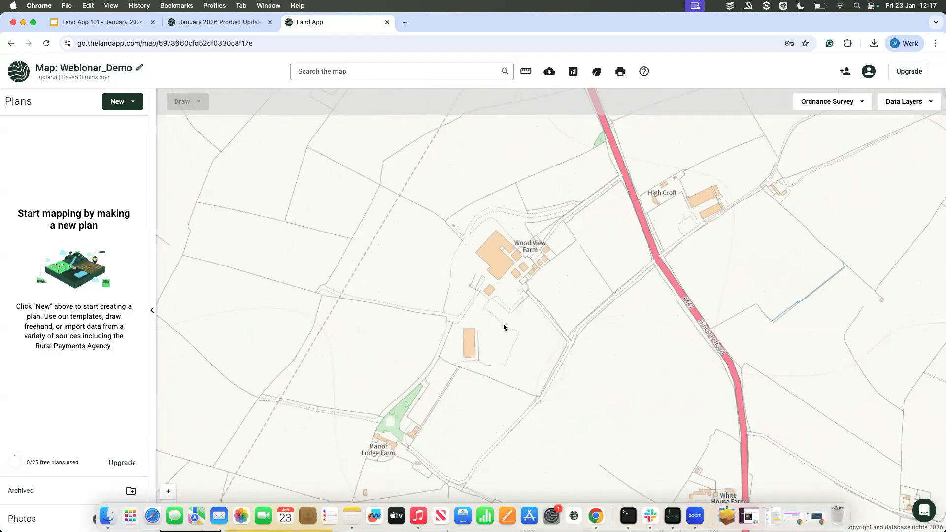
scroll(531, 267, up, 1)
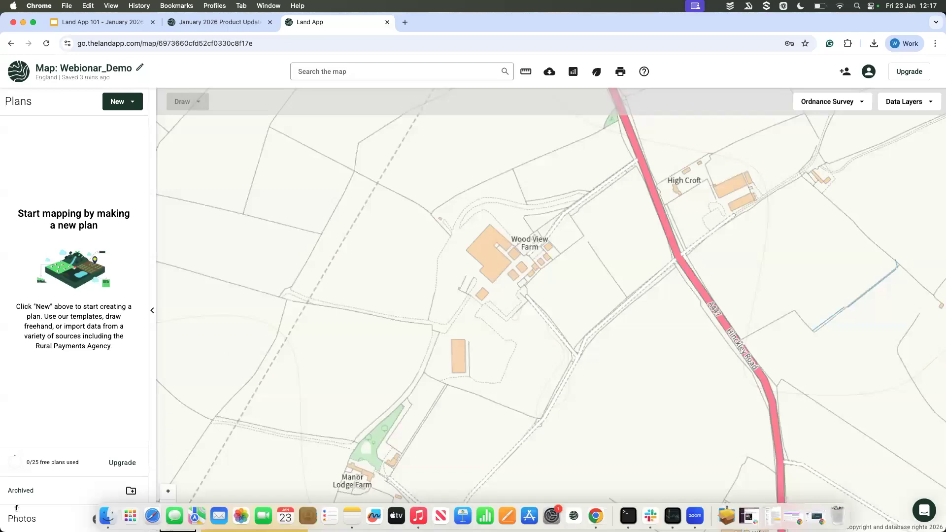
scroll(17, 503, down, 1)
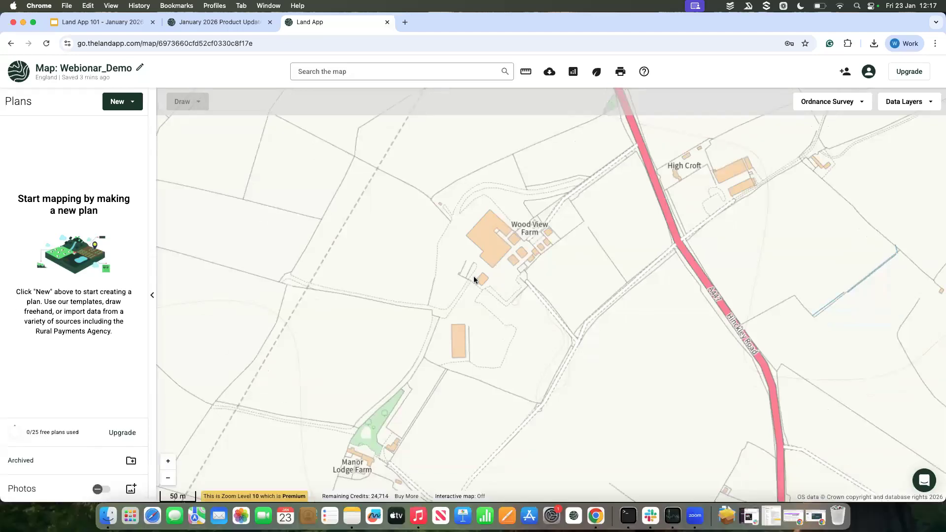
Step: Examine the buildings, tracks and boundaries at Wood View Farm and High Croft at premium Zoom Level 11
scroll(479, 278, up, 3)
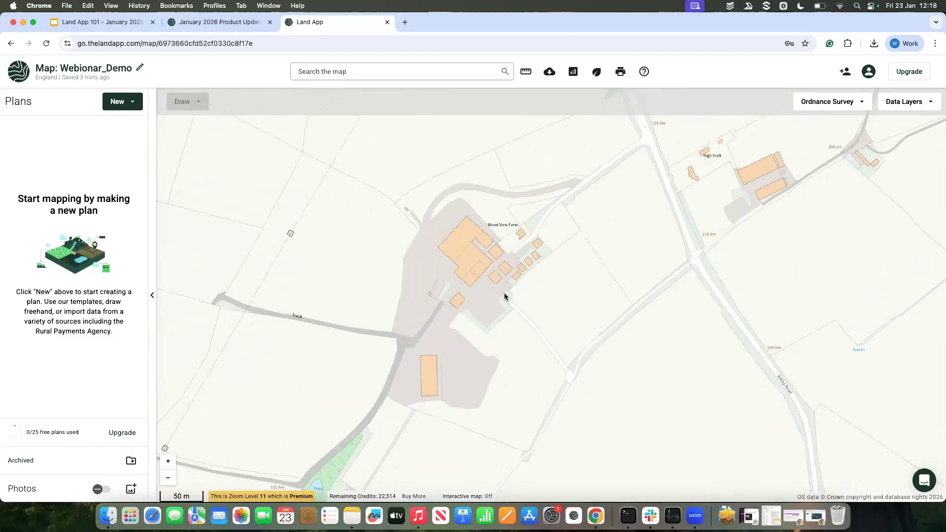
drag(589, 223, 511, 255)
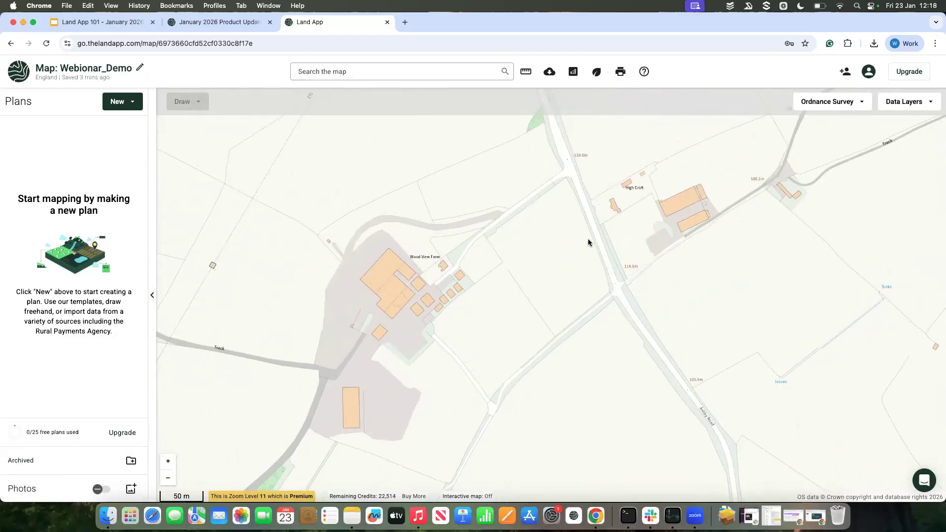
scroll(621, 234, up, 2)
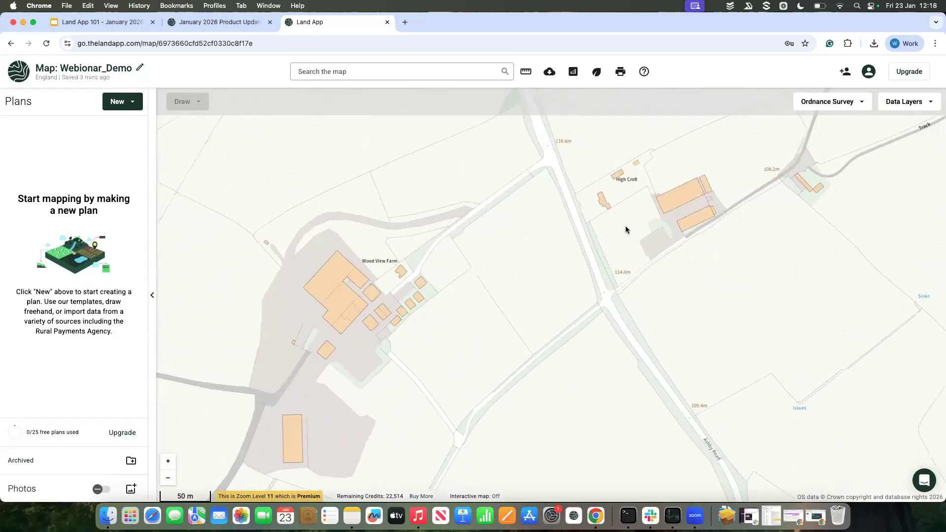
scroll(622, 226, up, 2)
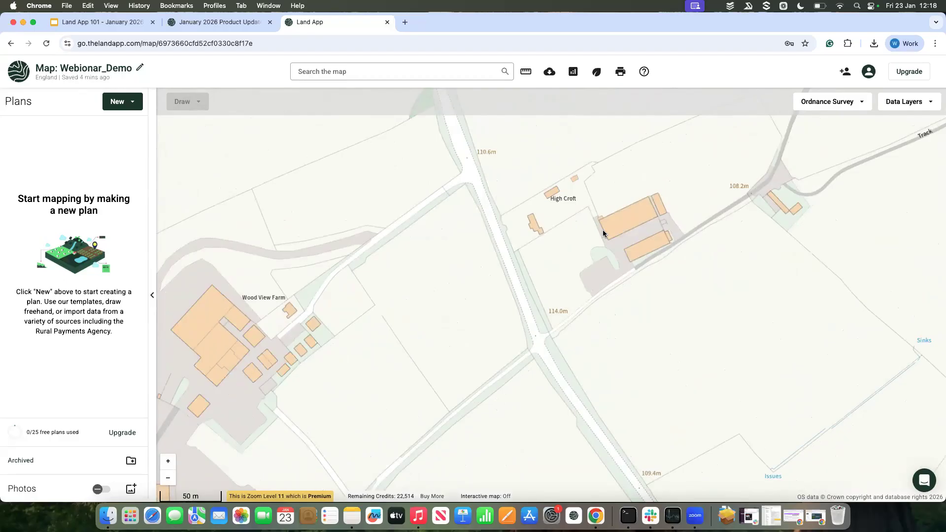
drag(622, 216, 607, 237)
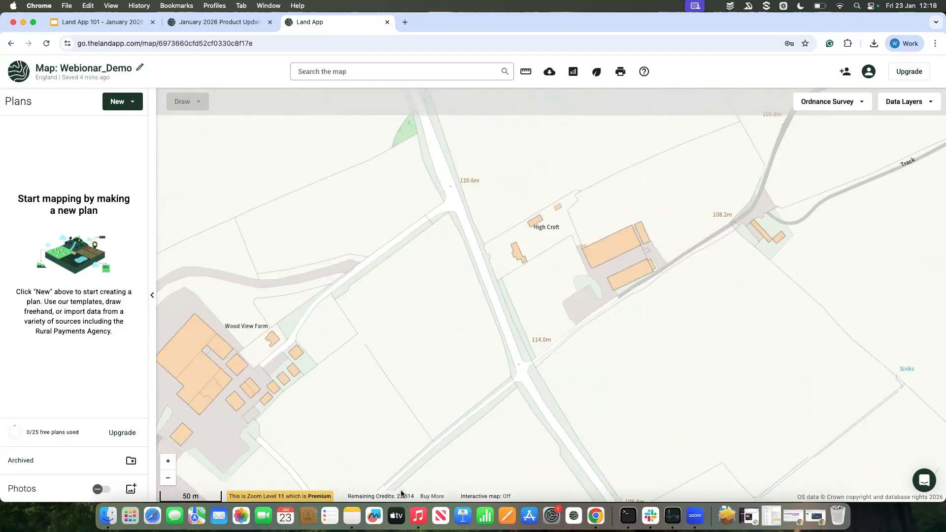
Step: Compare Zoom Levels 10 and 11 around High Croft and its neighbouring fields on the Ordnance Survey basemap
scroll(517, 305, down, 5)
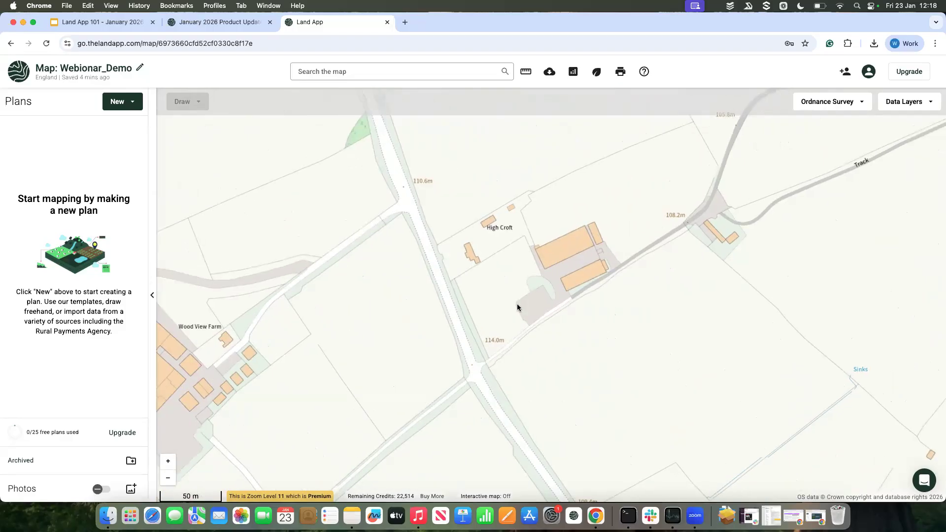
scroll(524, 302, up, 5)
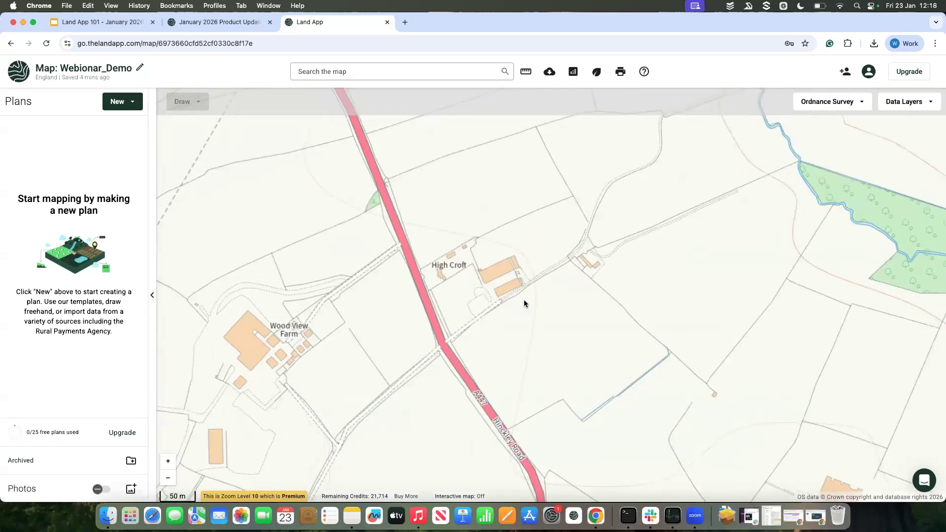
drag(525, 300, 492, 322)
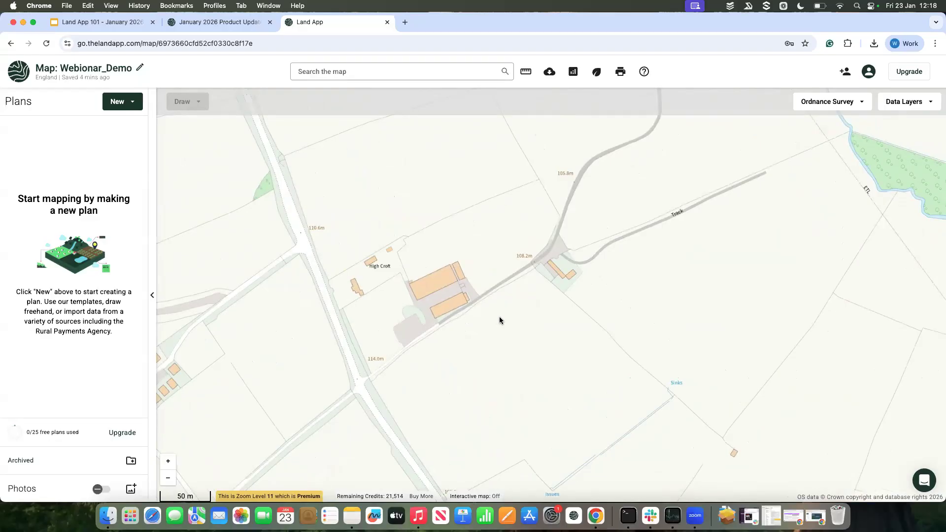
scroll(459, 354, up, 2)
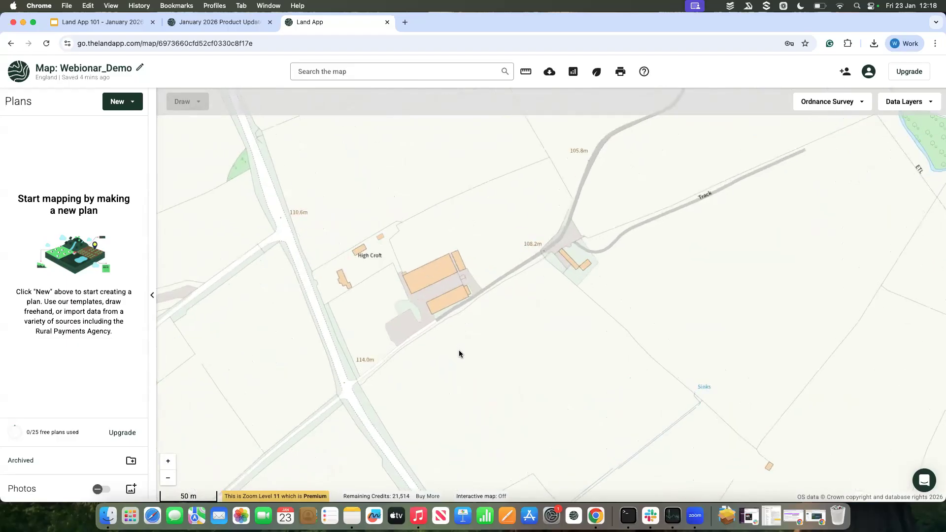
scroll(459, 354, up, 3)
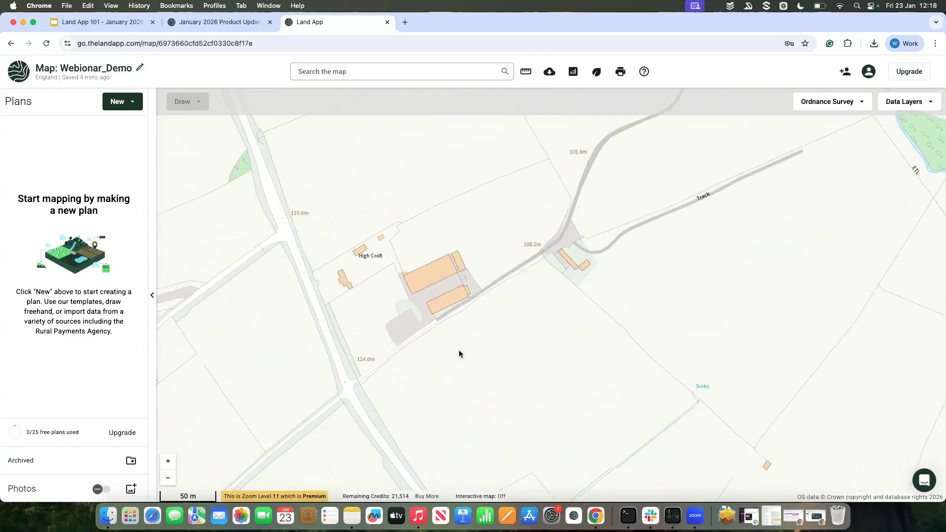
scroll(459, 354, up, 3)
scroll(459, 353, down, 3)
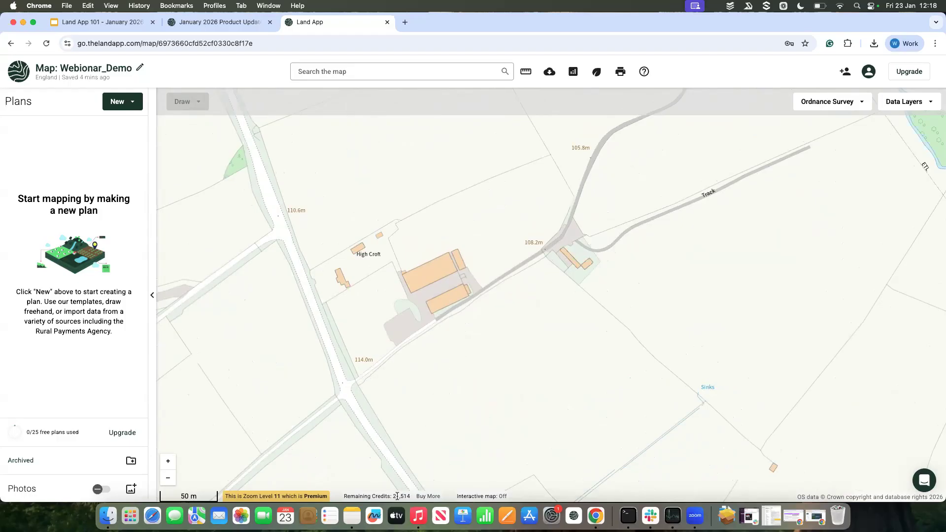
Step: Check the remaining credits while taking the High Croft view to Zoom Level 12 and back to Level 11
double_click(397, 496)
scroll(420, 446, up, 3)
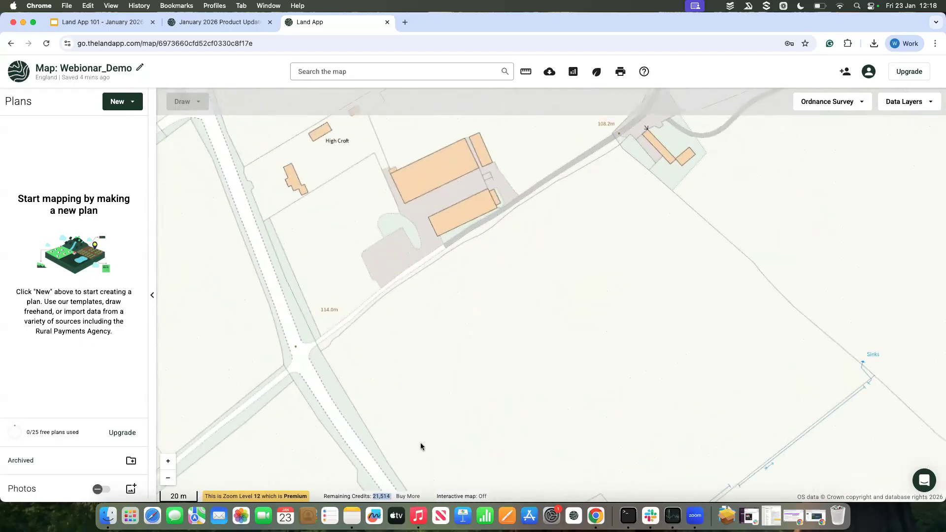
scroll(420, 446, down, 2)
scroll(420, 446, down, 3)
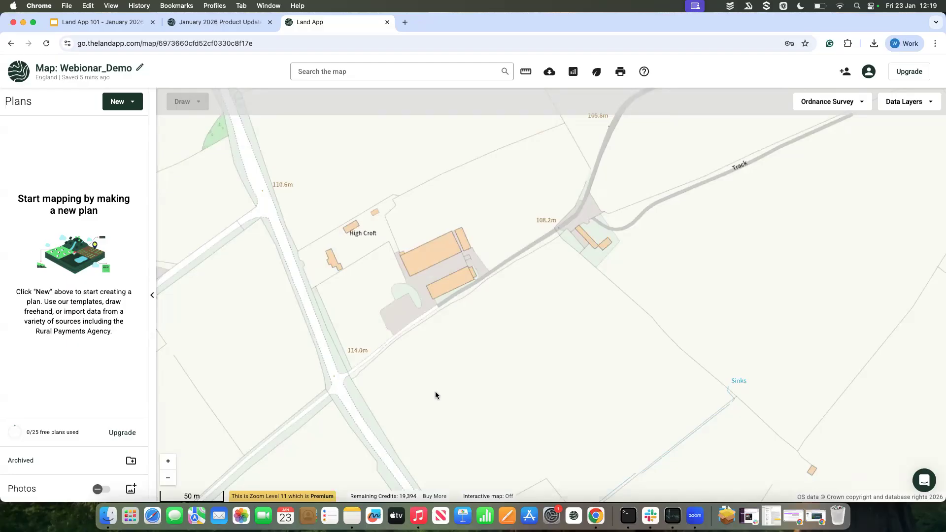
scroll(435, 391, down, 1)
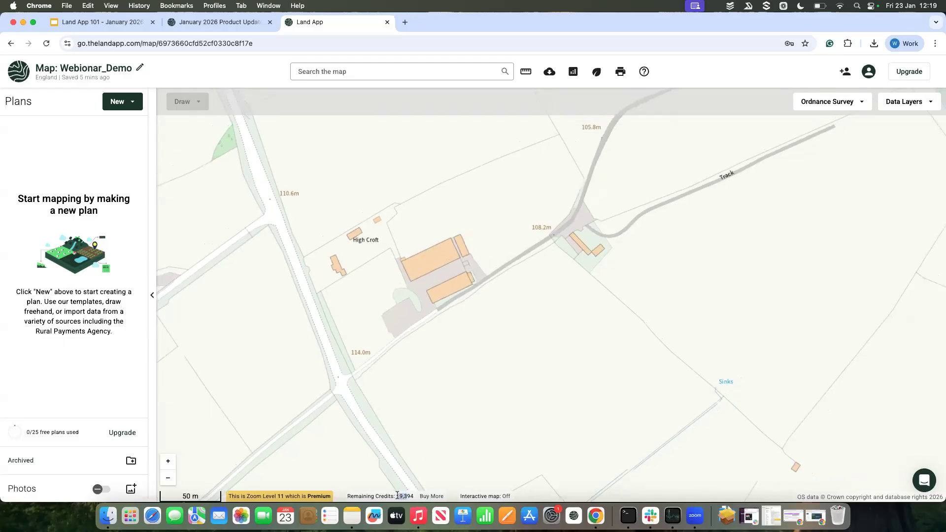
Step: Check the remaining OS credits on the map and in the account details, and review the Add OS Credits packages without buying
drag(415, 497, 396, 497)
click(413, 499)
click(869, 72)
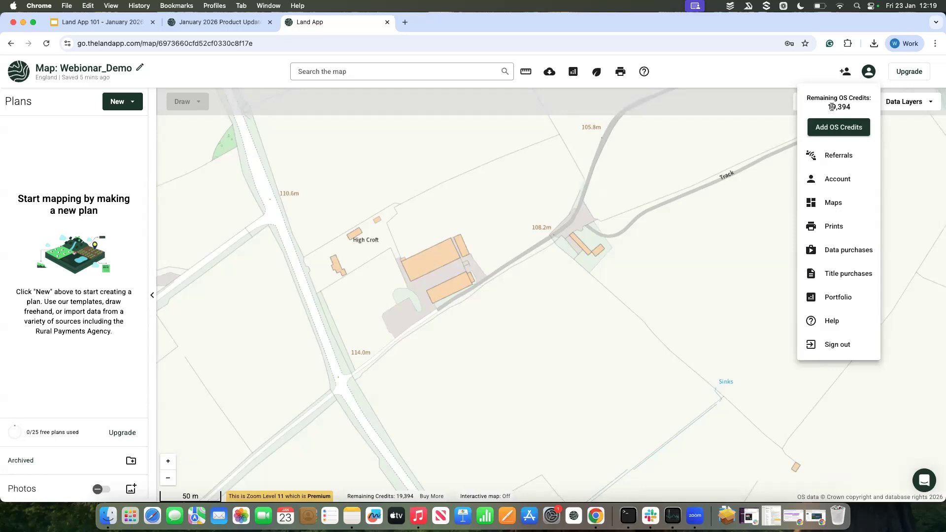
click(465, 305)
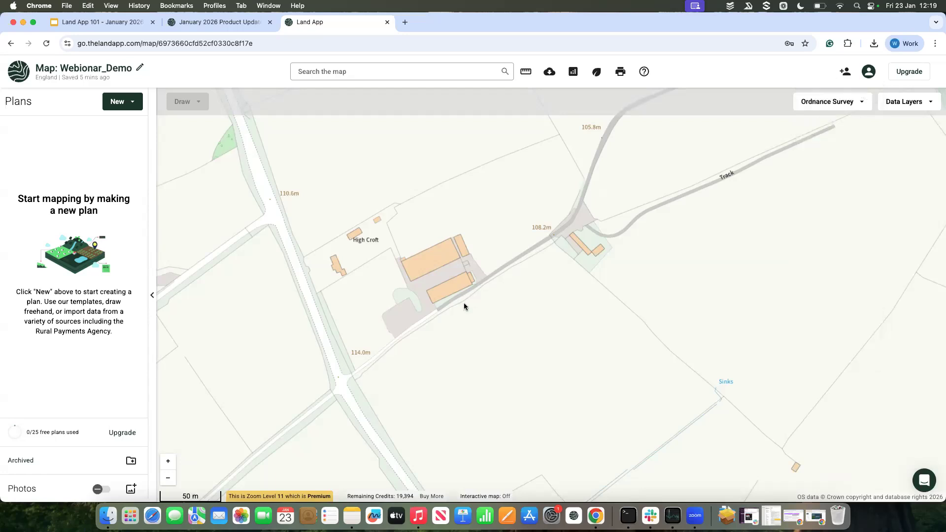
click(432, 496)
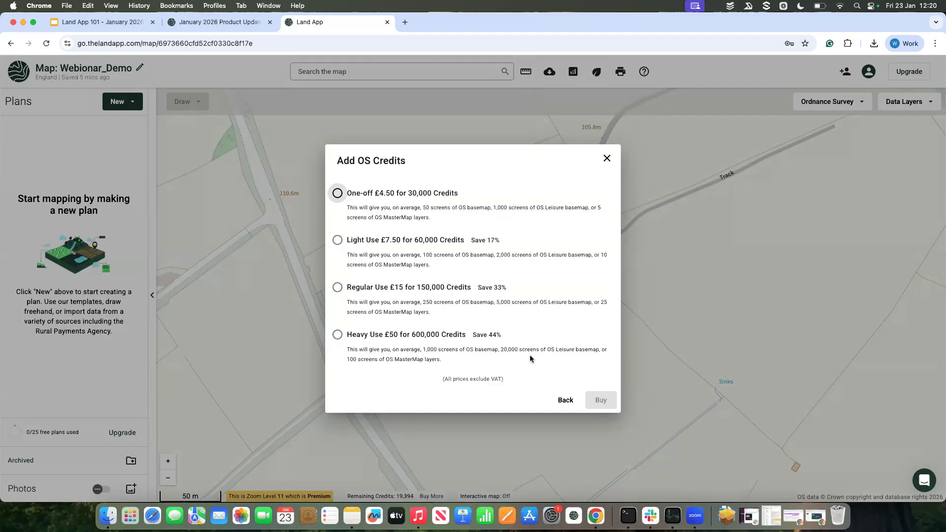
click(607, 158)
Step: Return the map to free Zoom Level 9 near High Croft and switch the basemap to OpenStreetMap
scroll(434, 321, down, 3)
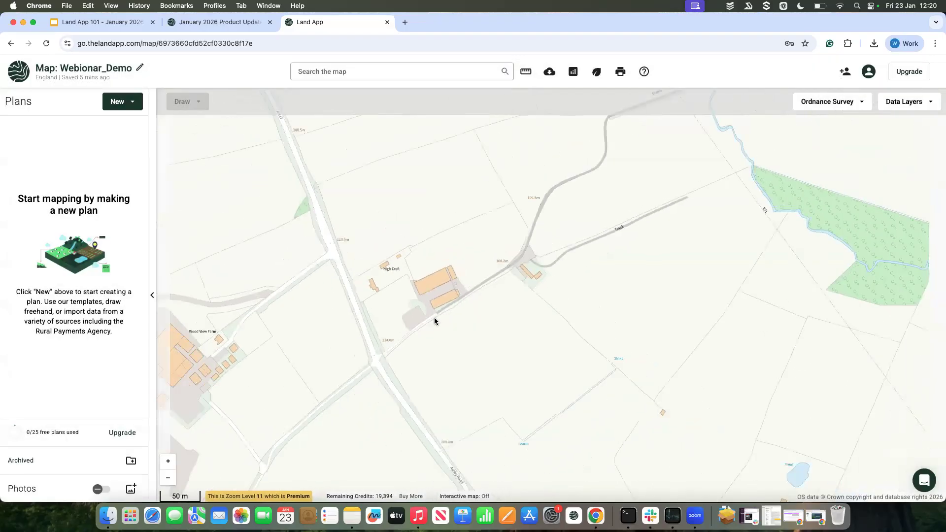
drag(422, 318, 478, 318)
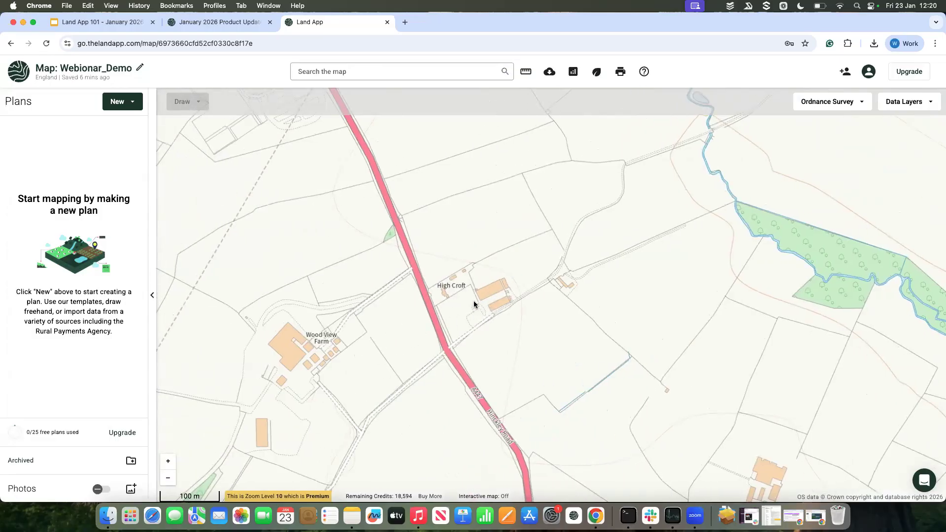
scroll(474, 304, down, 3)
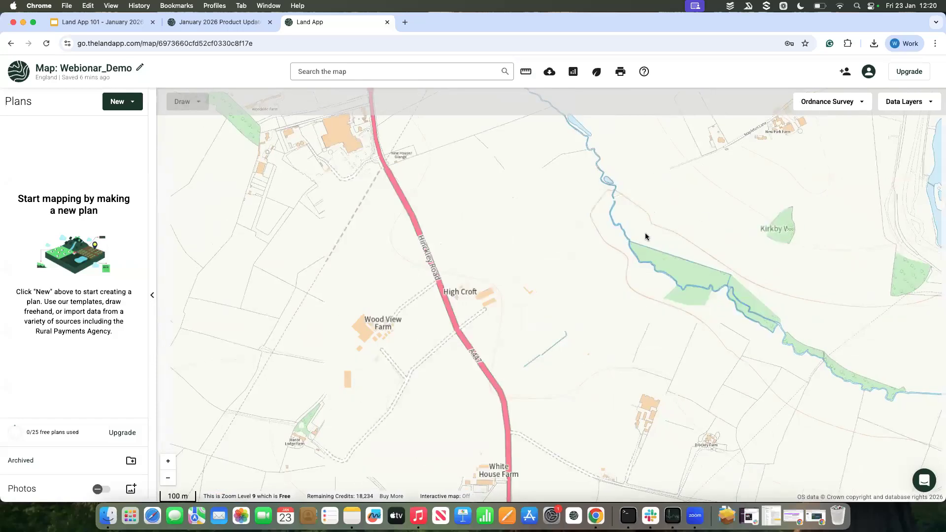
click(843, 106)
click(841, 121)
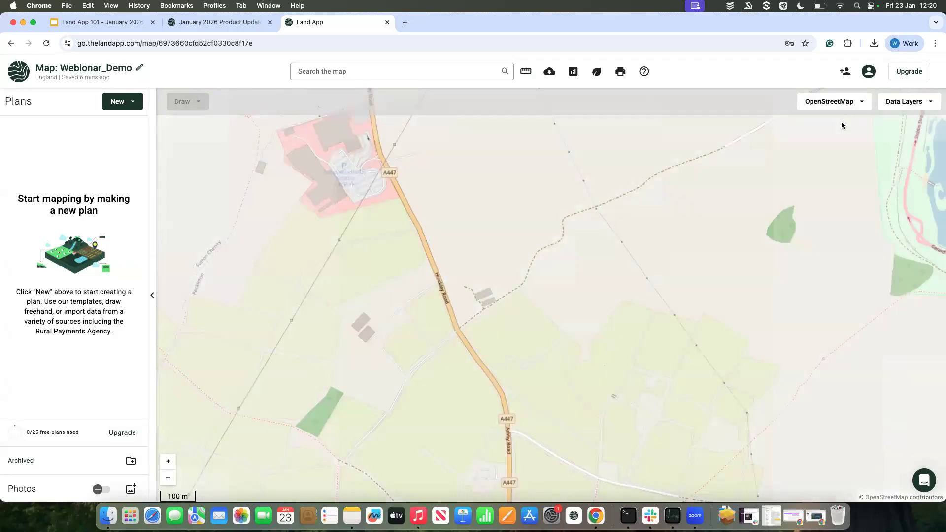
Step: Examine the roads, paths and settlements around Stapleton and Mallory Park Racing Circuit on the OpenStreetMap basemap
scroll(567, 225, down, 3)
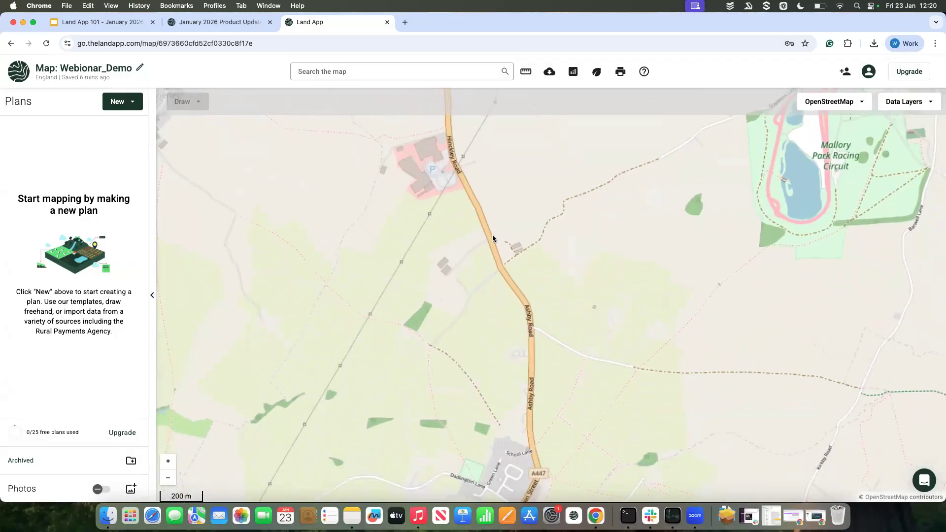
drag(492, 235, 409, 284)
scroll(409, 284, down, 3)
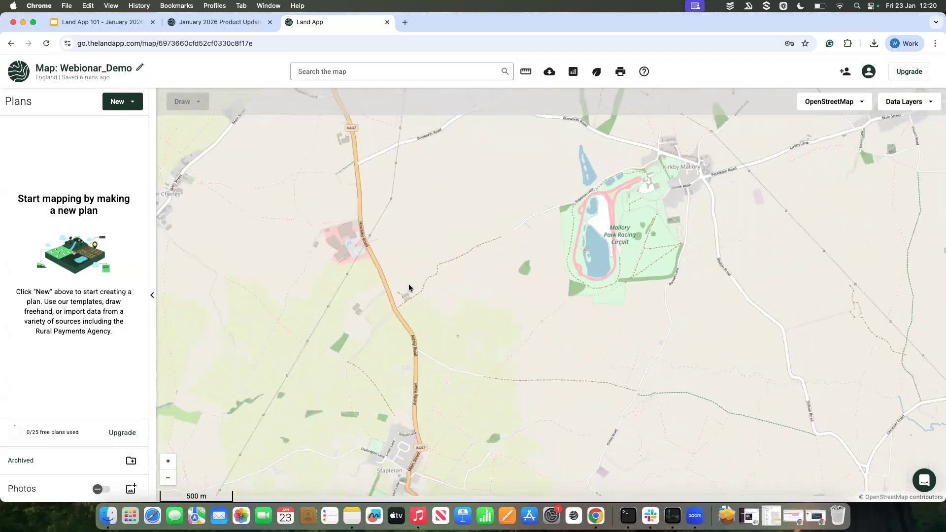
drag(375, 334, 416, 317)
scroll(415, 317, down, 2)
drag(399, 372, 399, 310)
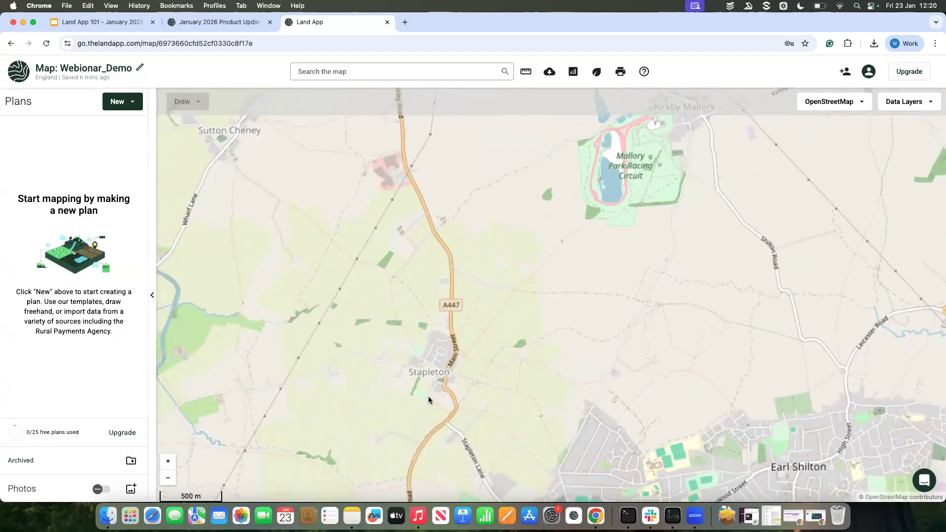
scroll(426, 397, up, 1)
drag(423, 387, 469, 363)
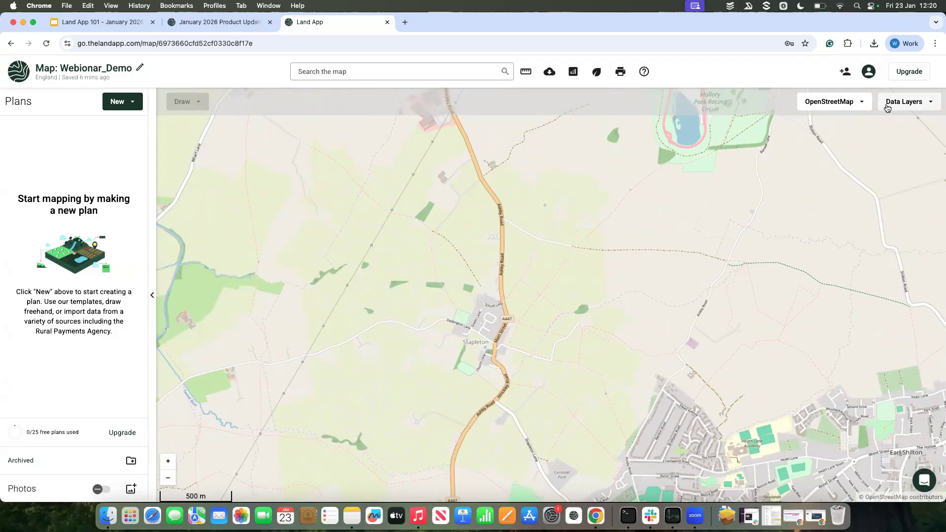
Step: Look through the data layers offered in the Access, Administrative, Designations and Geology categories
click(907, 105)
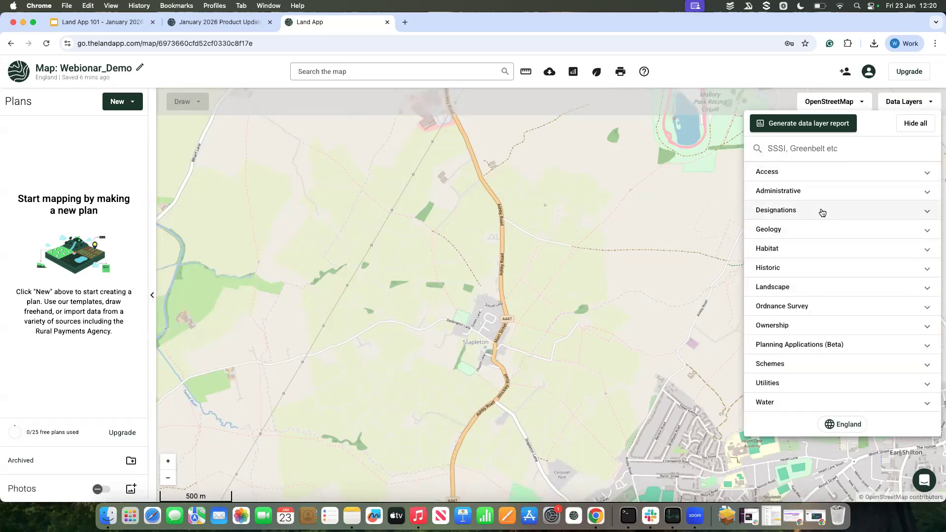
click(824, 176)
click(825, 177)
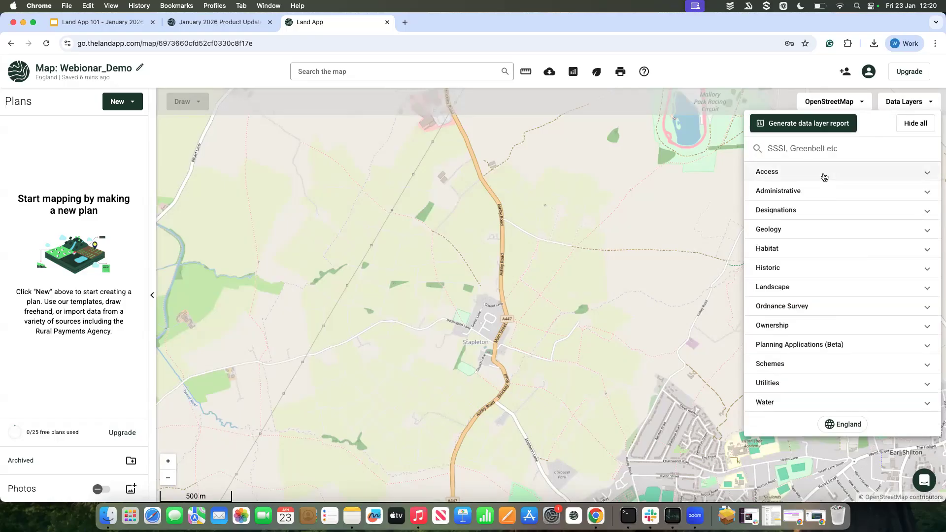
click(819, 193)
click(818, 192)
click(816, 209)
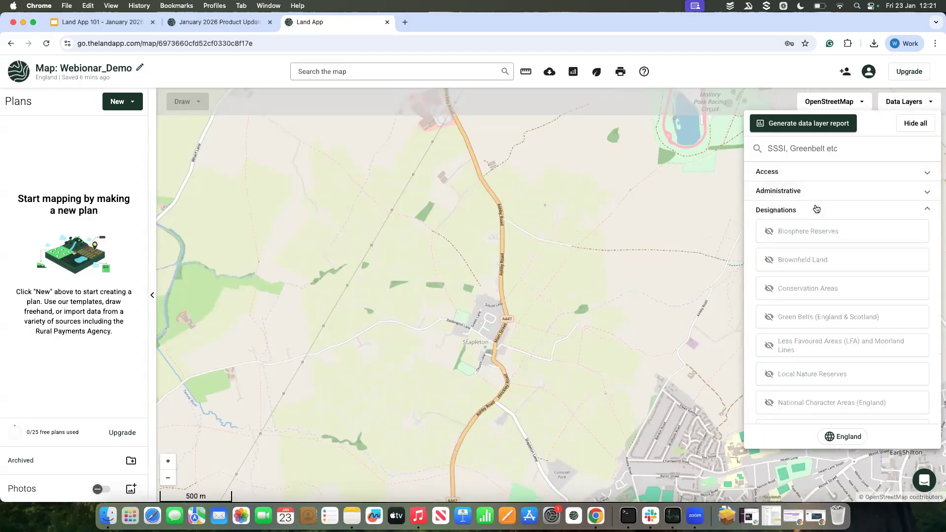
click(816, 208)
click(816, 230)
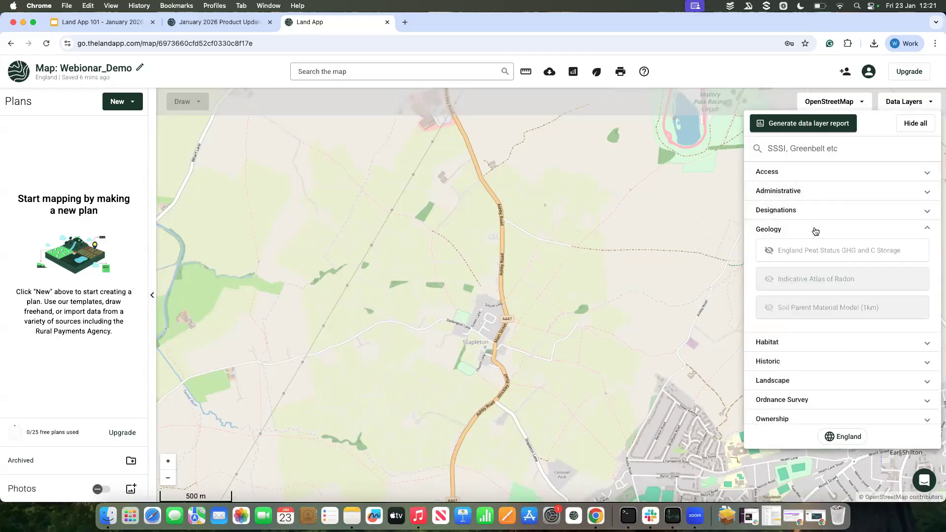
click(816, 231)
Step: Review the data layers listed under the Habitat and Historic categories
click(813, 249)
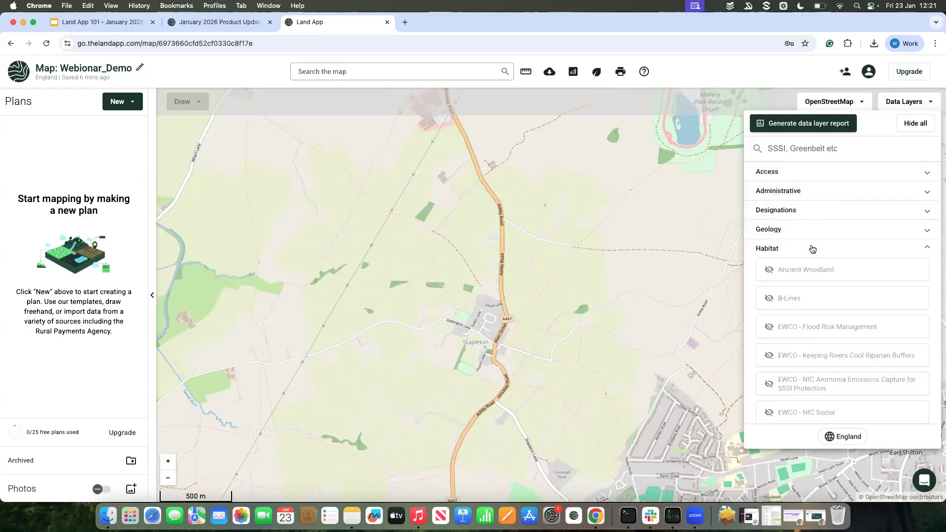
click(813, 248)
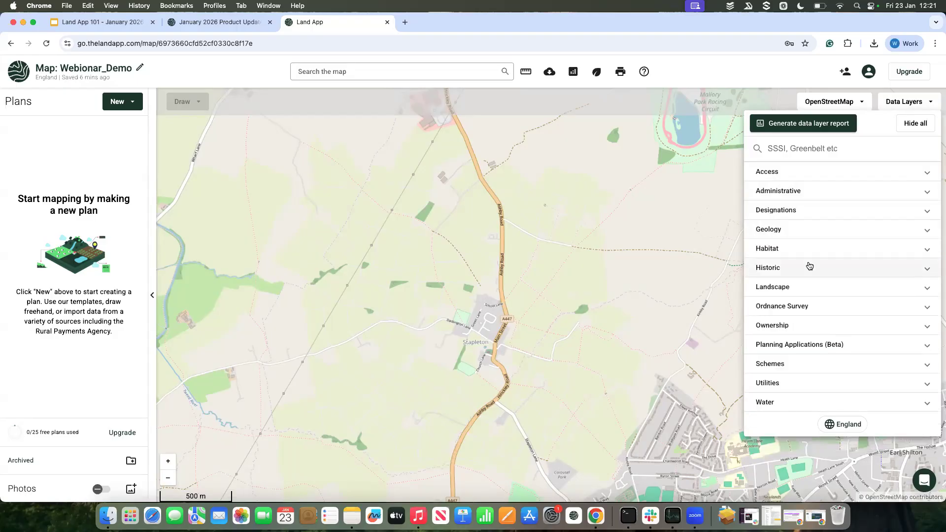
click(809, 266)
scroll(809, 261, down, 2)
scroll(809, 336, down, 1)
scroll(809, 344, up, 5)
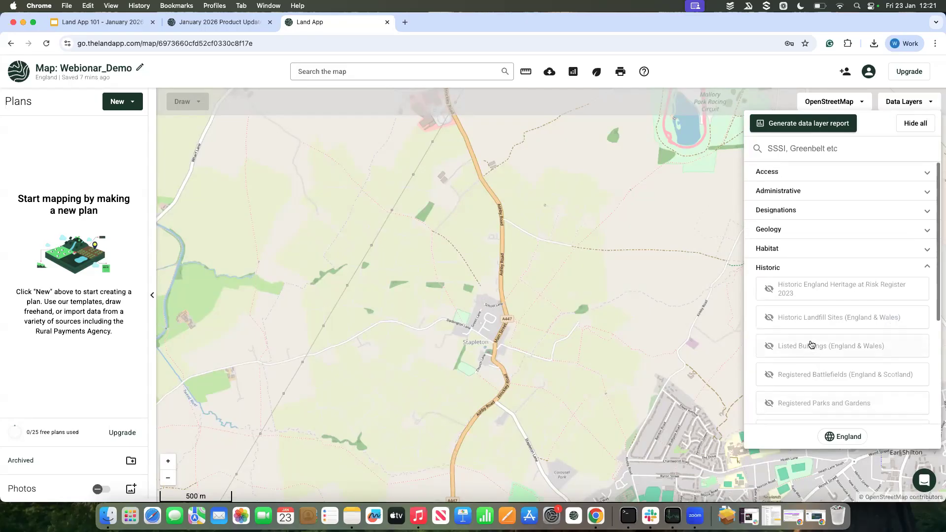
click(815, 268)
Step: Turn on the Public Rights of Way layer in the Access category, toggling it off and on to compare the map
click(813, 175)
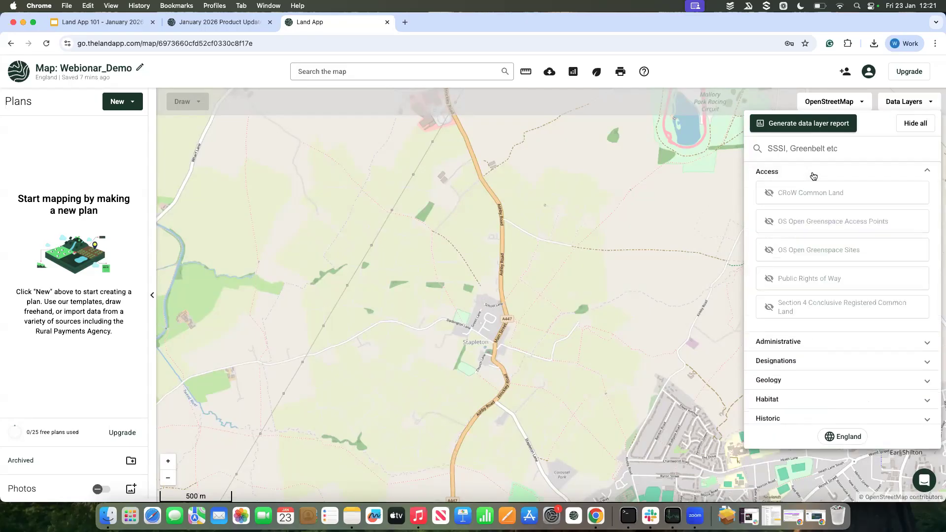
click(814, 279)
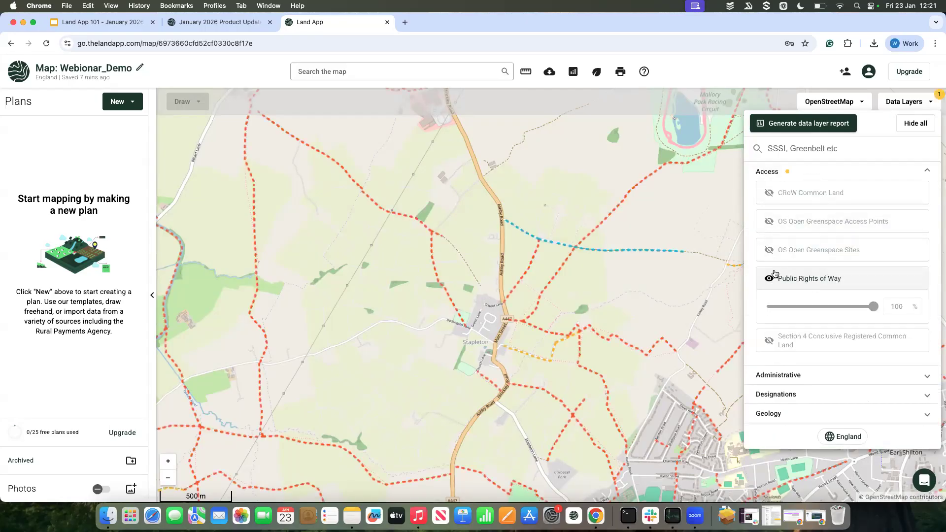
click(813, 285)
click(813, 286)
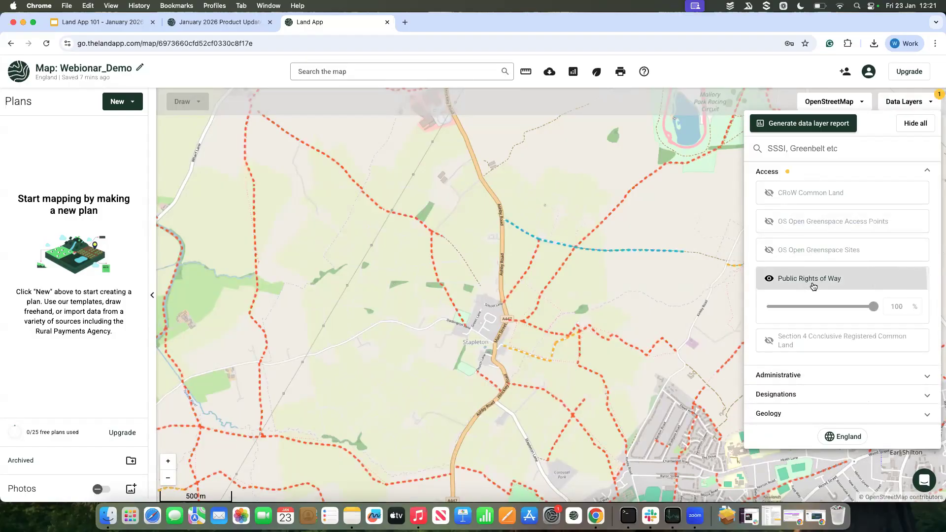
click(790, 282)
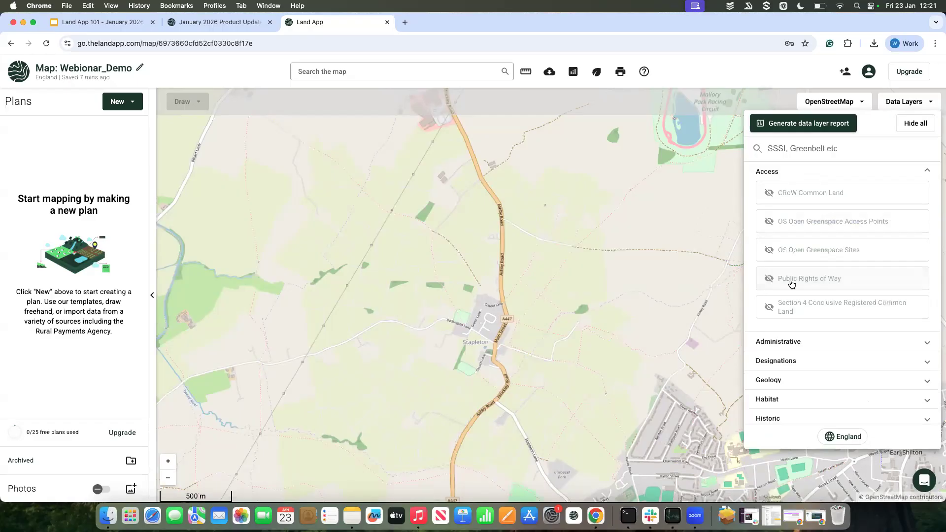
click(791, 285)
Step: Inspect the attributes of several byway and footpath segments between Ashby Road and Kirkby Road, east of Stapleton
drag(615, 290, 533, 290)
scroll(534, 289, down, 2)
scroll(533, 290, up, 2)
click(501, 243)
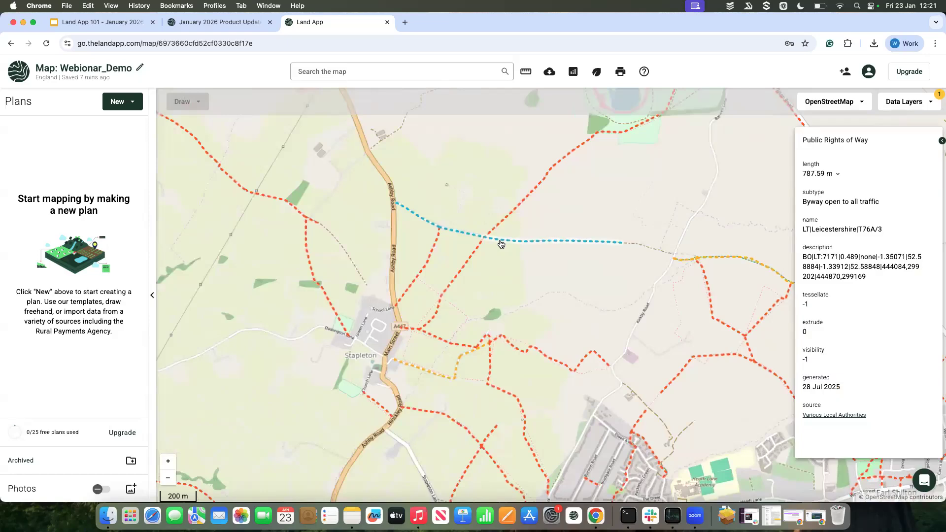
click(465, 236)
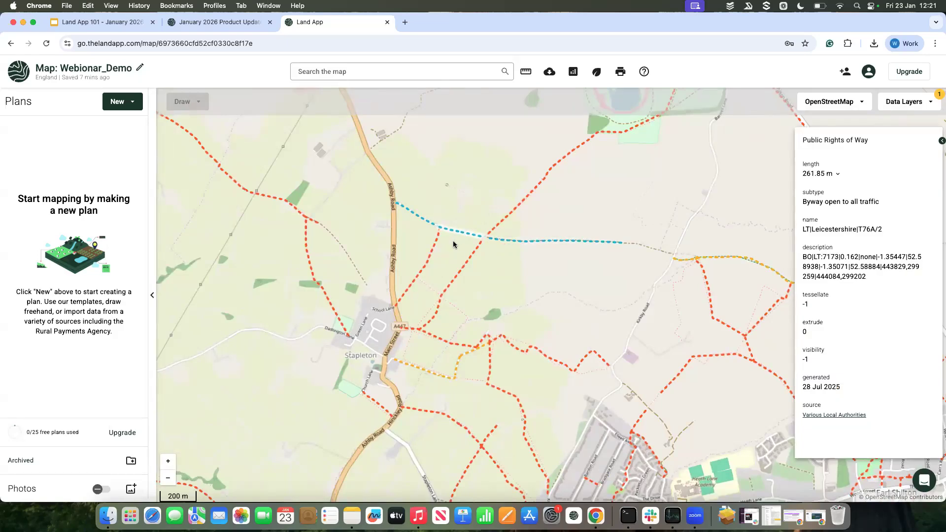
click(473, 255)
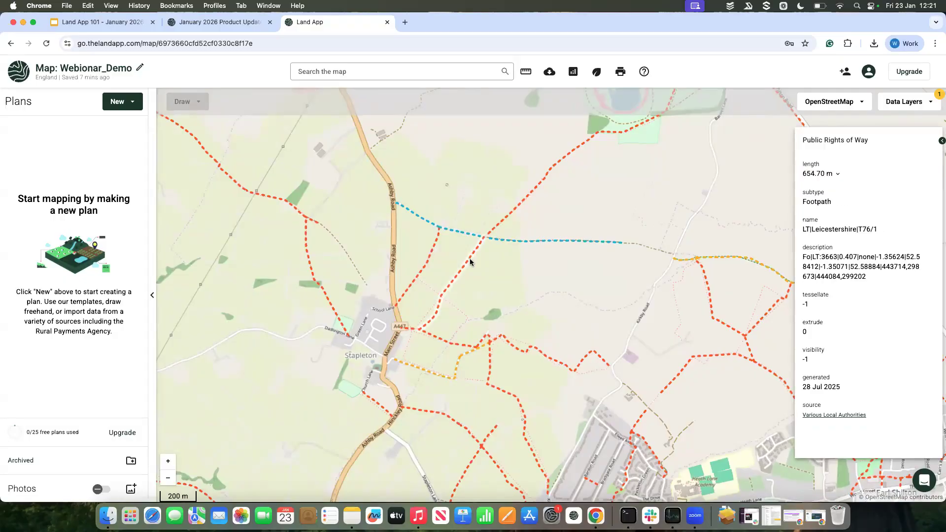
click(443, 340)
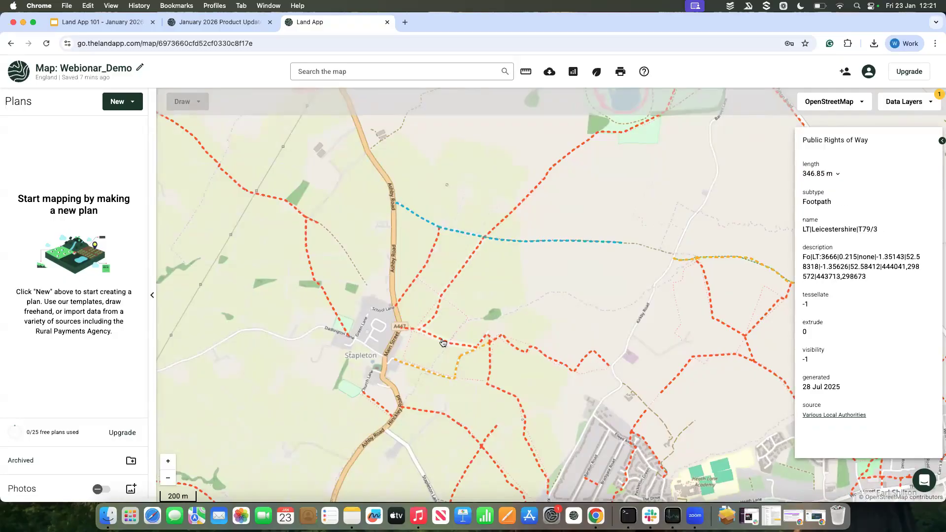
click(507, 343)
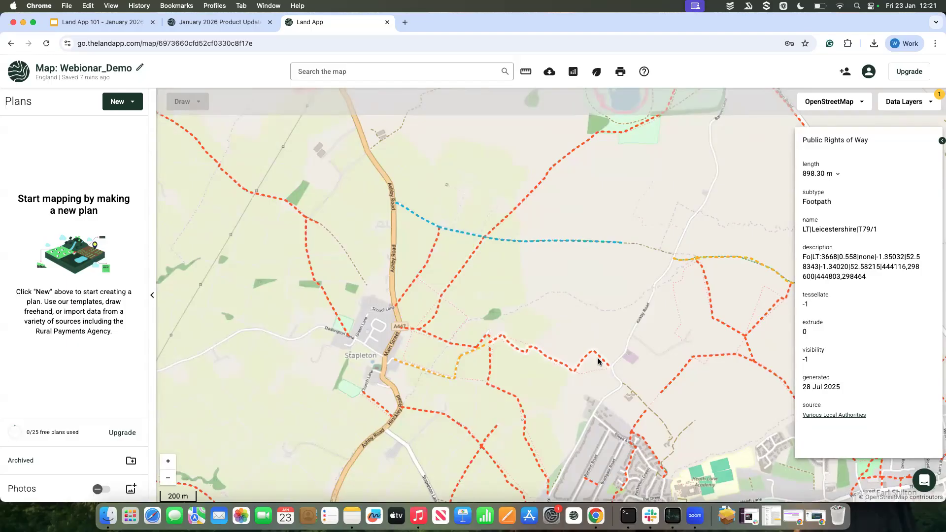
click(600, 321)
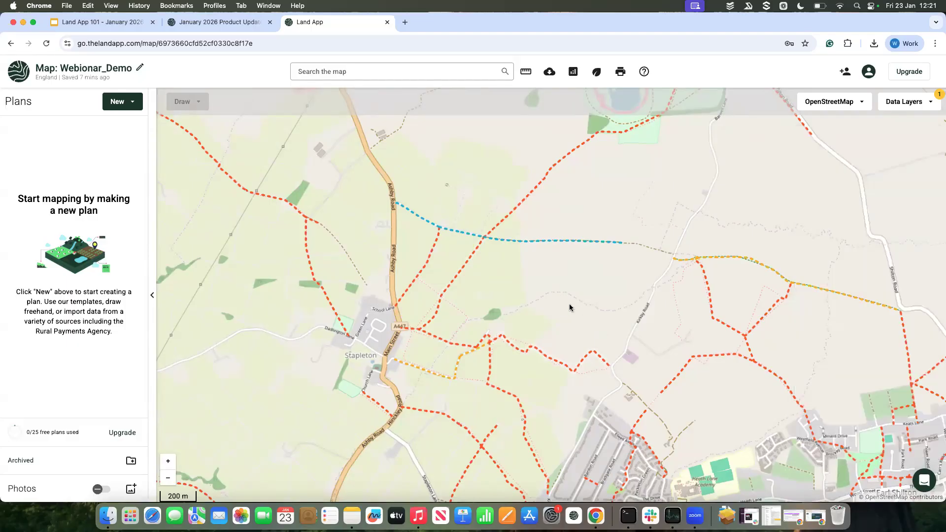
Step: Examine the type, generation date and source of the blue byway south-west of Mallory Park Racing Circuit, and check neighbouring rights of way
click(590, 244)
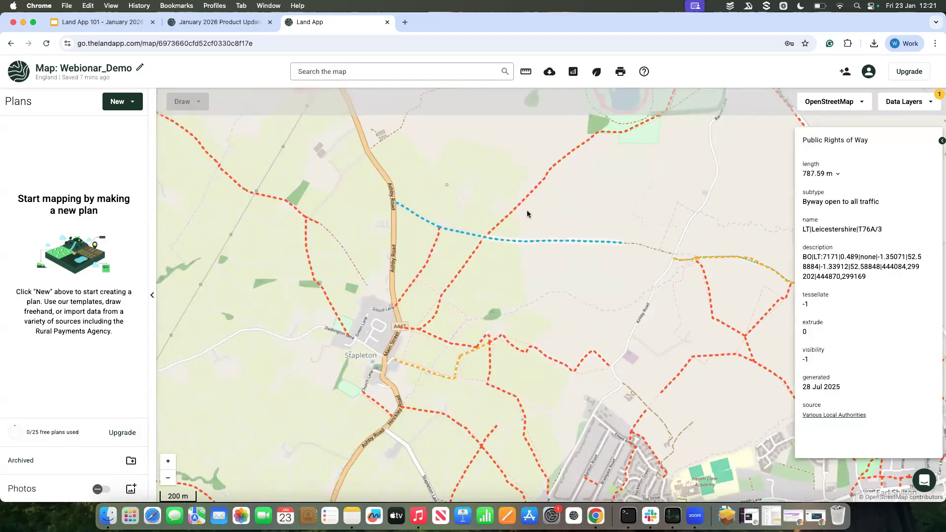
click(515, 209)
drag(477, 189, 494, 242)
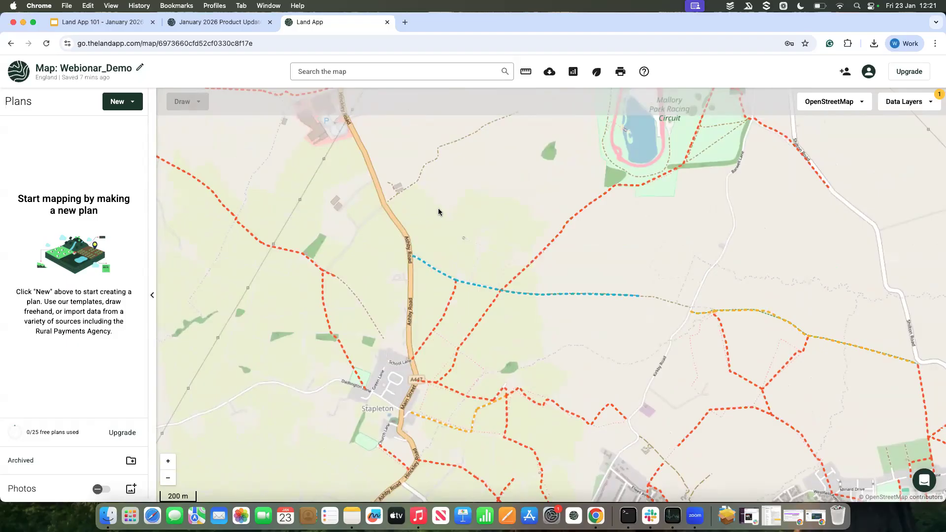
drag(441, 175, 442, 239)
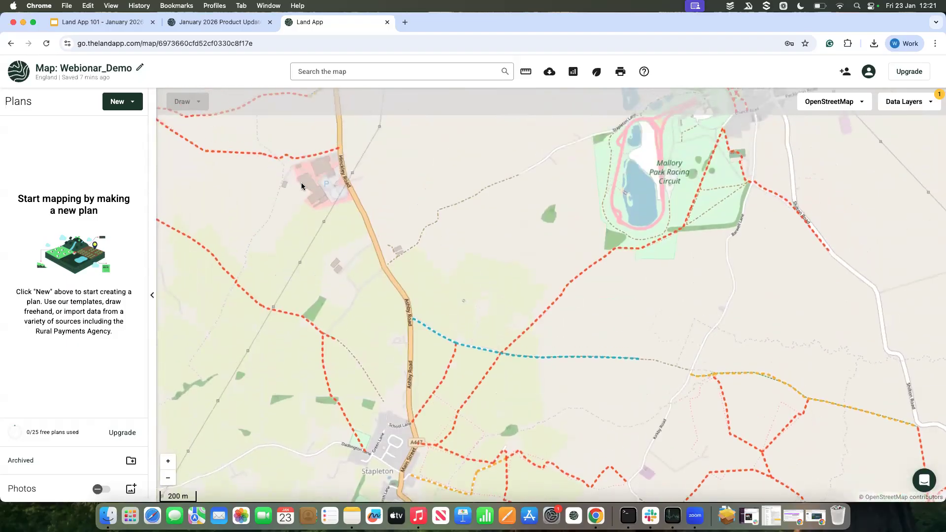
click(553, 359)
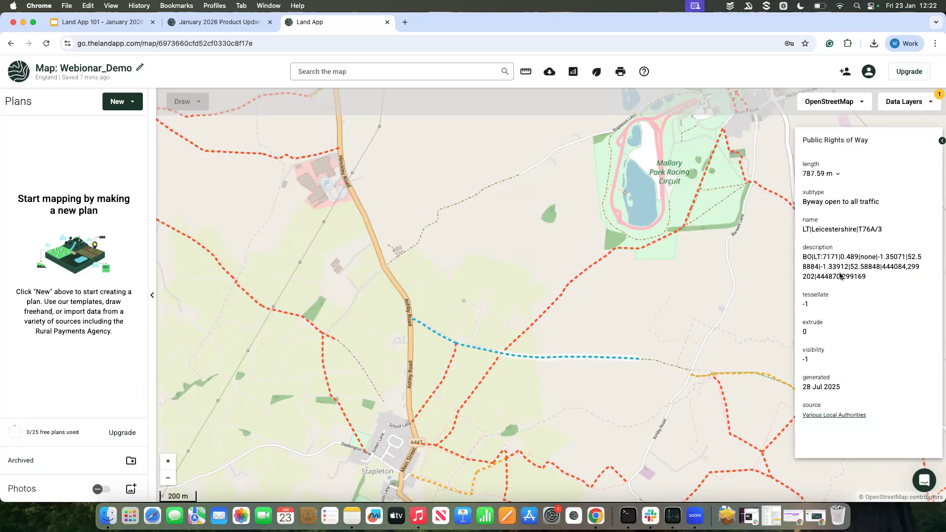
drag(734, 280, 694, 288)
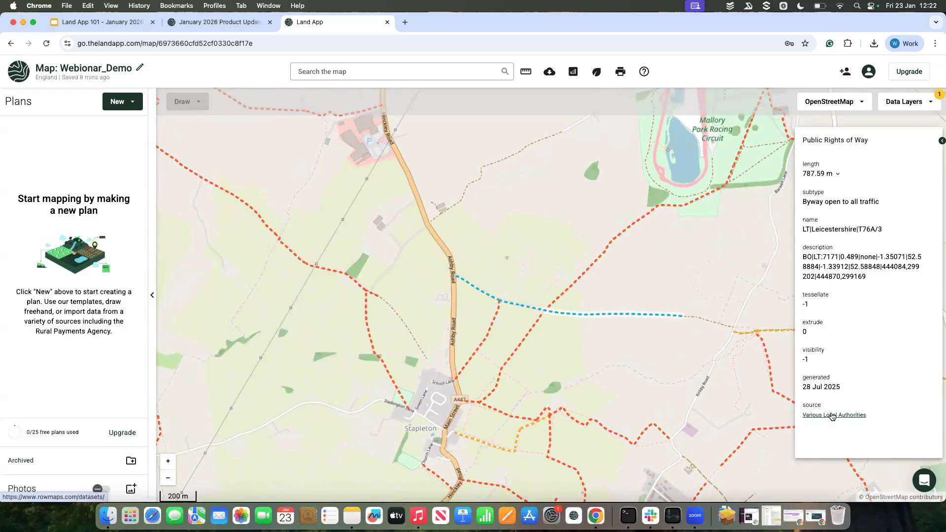
click(722, 365)
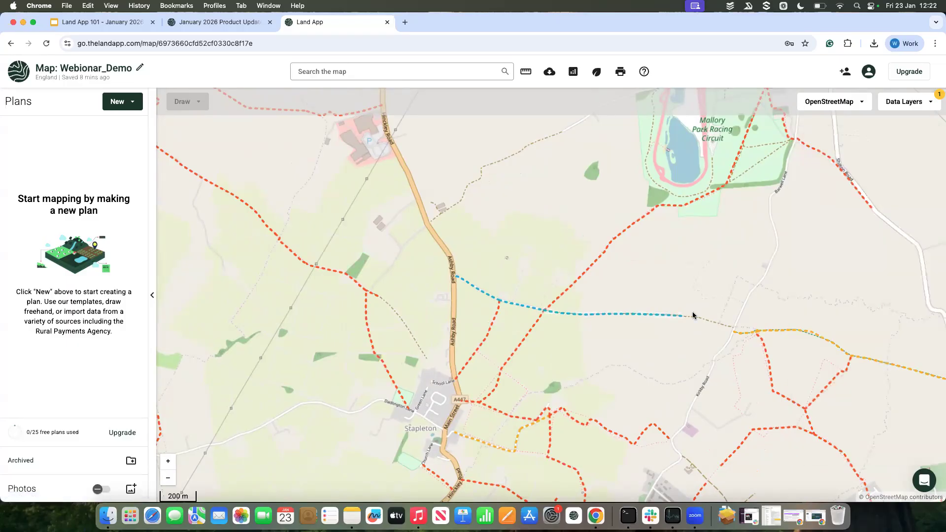
click(759, 334)
Step: Search the data layers for "floo", display Flood Map for Planning - Flood Zones (England and Wales), and inspect a flood zone near Mallory Park
click(916, 102)
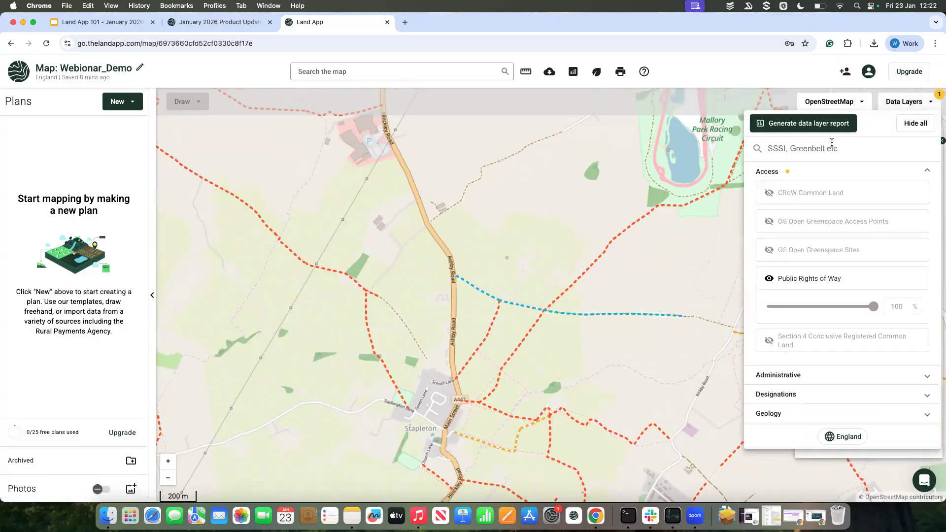
text(floo)
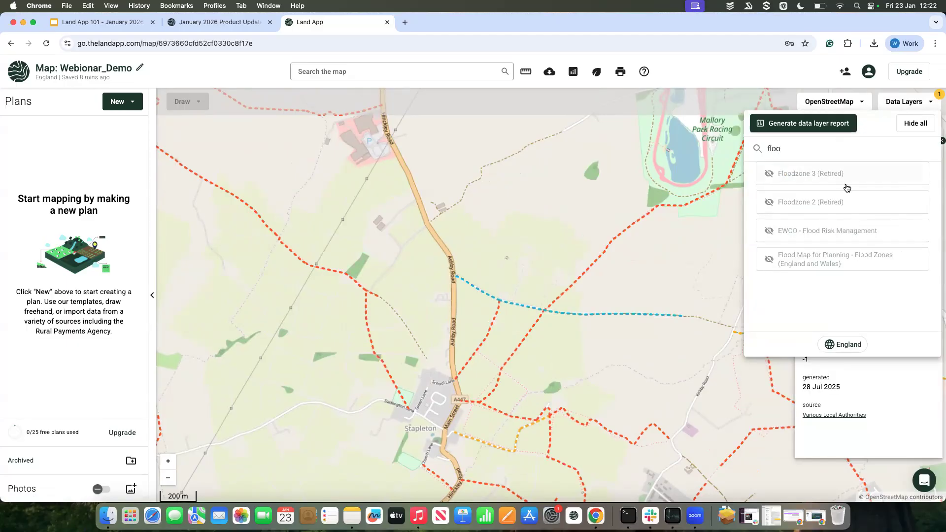
click(828, 259)
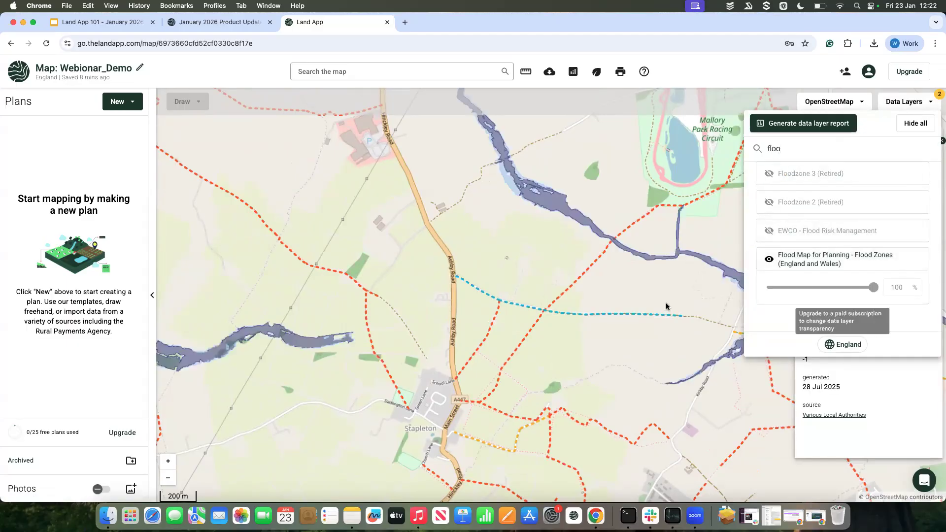
click(690, 291)
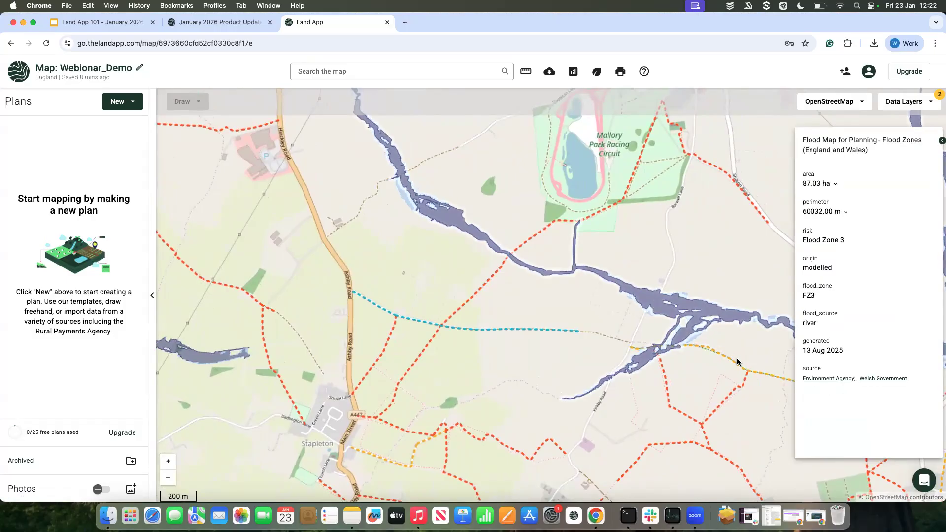
Step: Search the data layers for "sss" and display the SSSI layer on the map
click(902, 102)
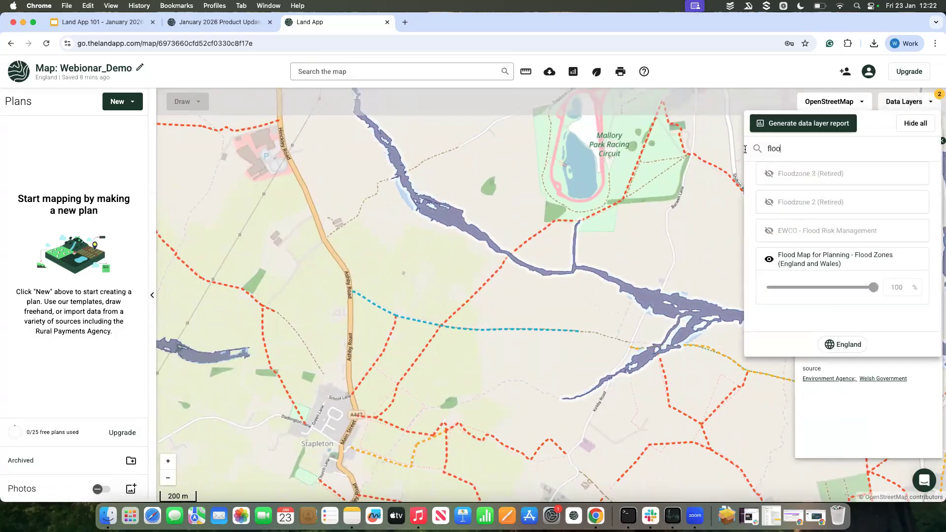
text(sss)
click(770, 174)
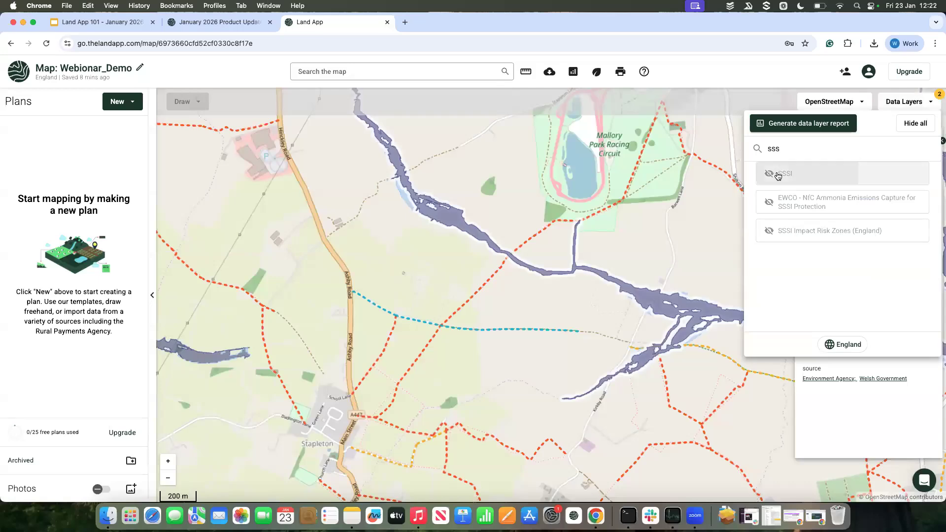
click(633, 240)
Step: Locate the yellow SSSI area beside Botcheston and read through its attributes, website link and data sources
scroll(635, 241, down, 5)
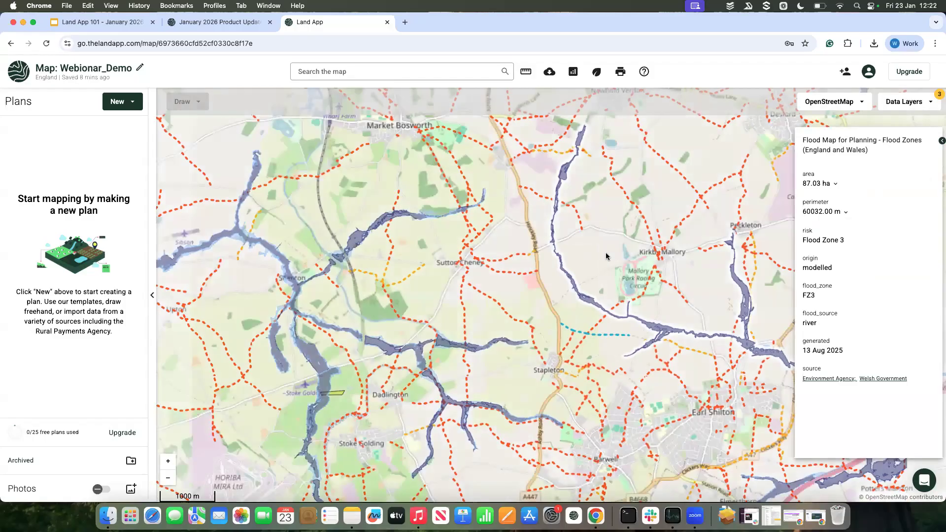
drag(605, 254, 474, 363)
drag(699, 186, 614, 272)
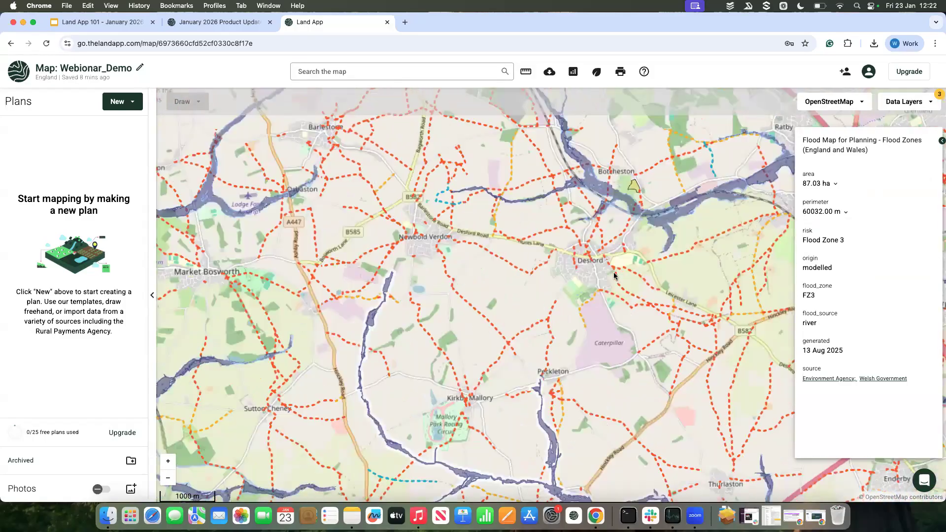
scroll(592, 234, up, 5)
click(629, 203)
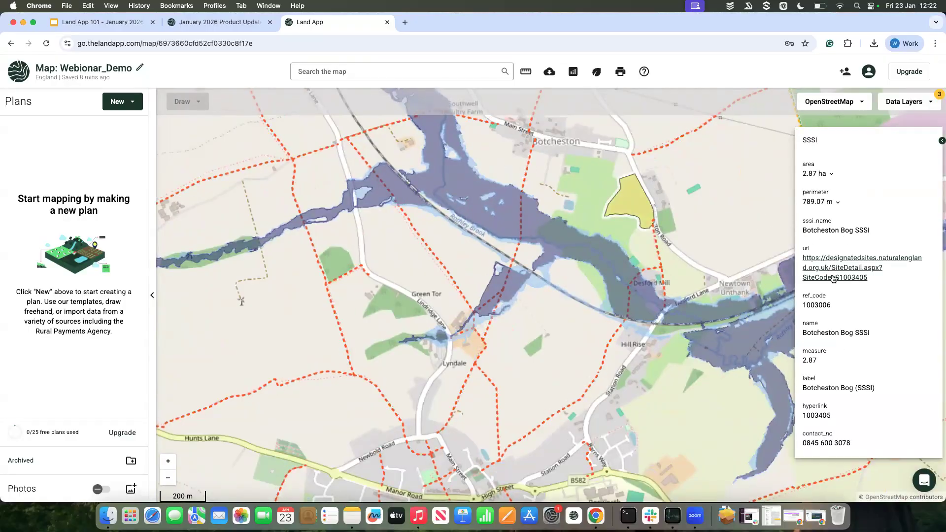
scroll(843, 266, down, 1)
scroll(839, 246, down, 1)
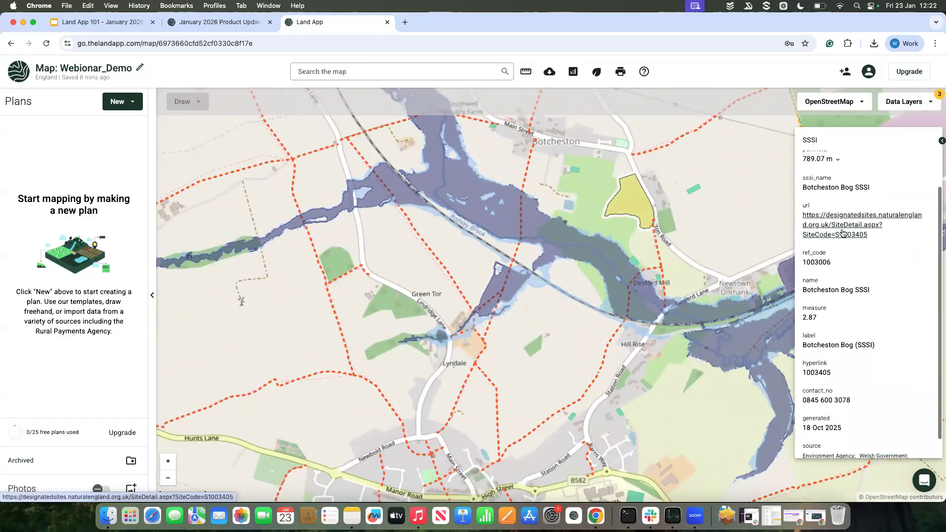
scroll(842, 223, down, 1)
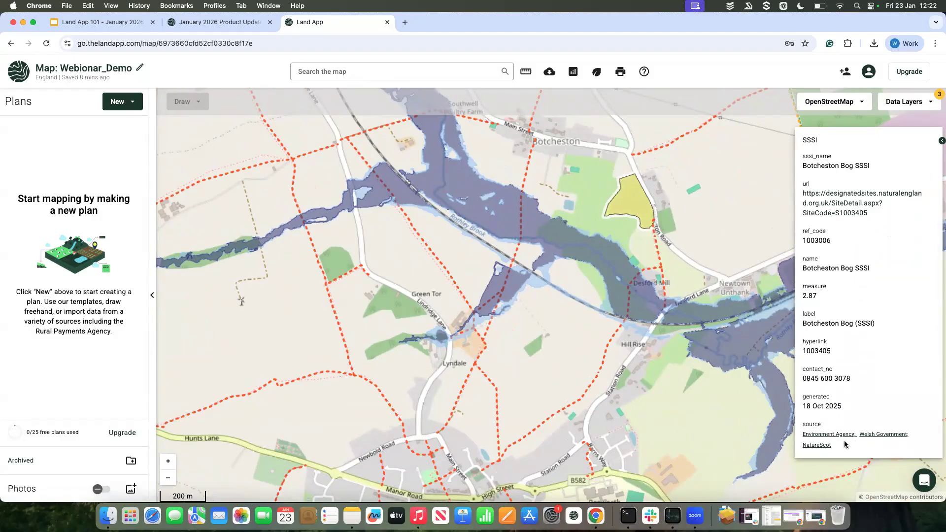
scroll(707, 237, down, 3)
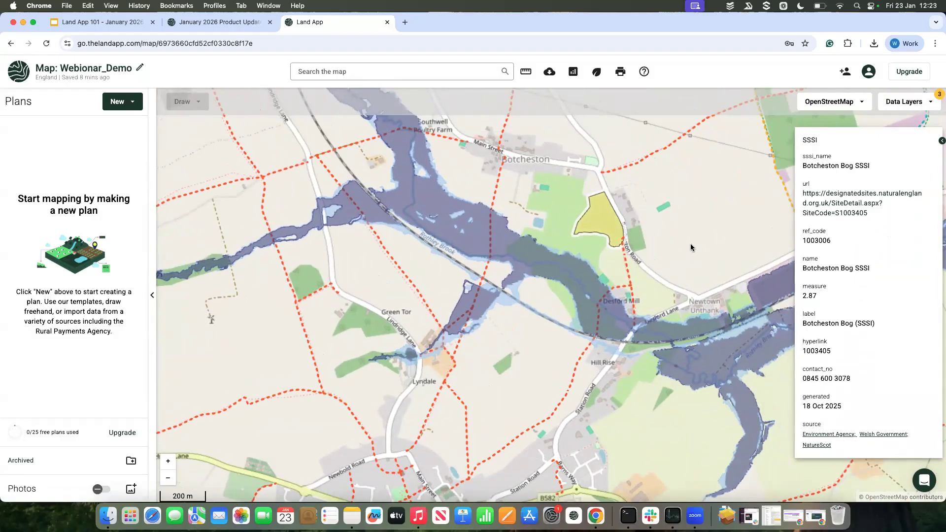
Step: Close the SSSI details, clear the data layer search and hide all displayed data layers
click(700, 228)
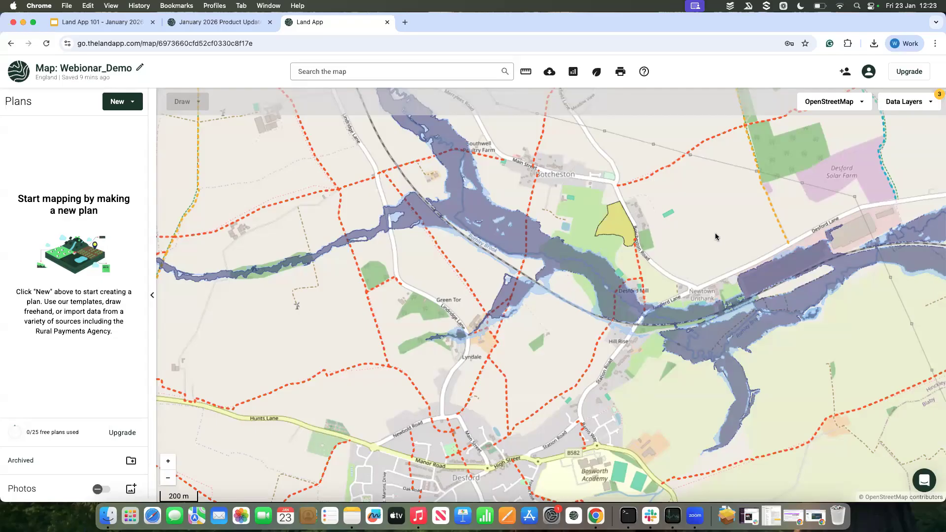
click(926, 103)
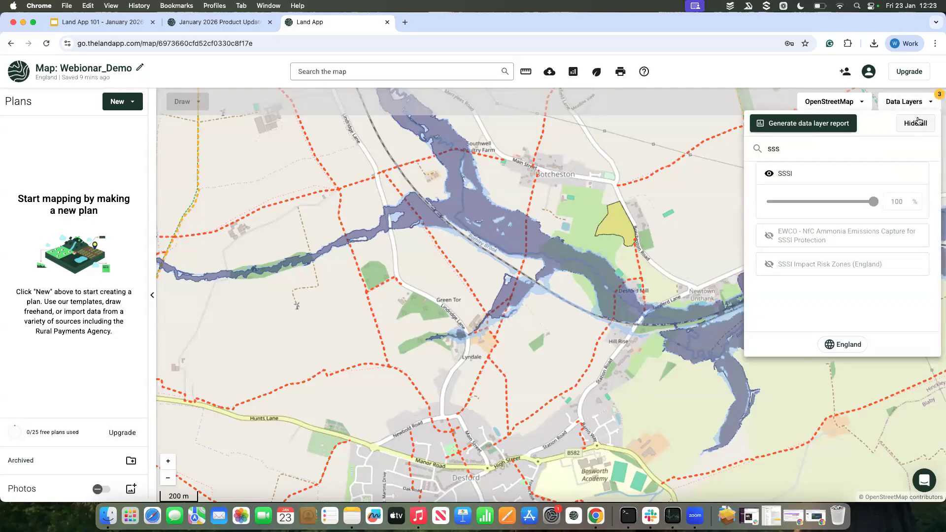
click(860, 151)
key(BackSpace)
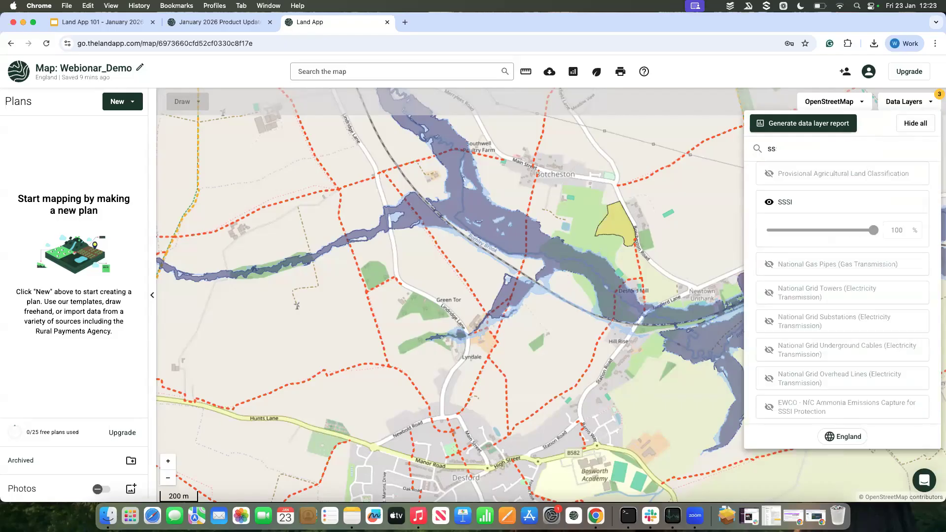
key(BackSpace)
key(BackSpace)
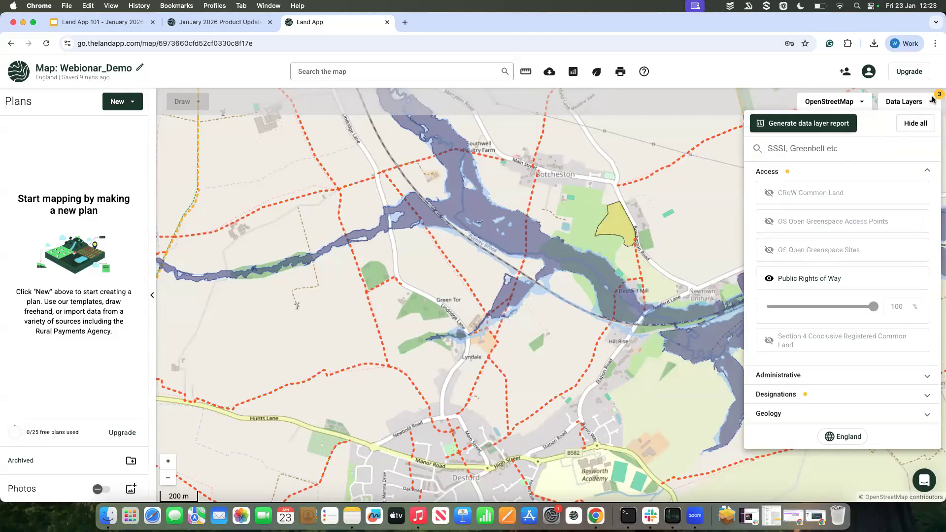
click(909, 124)
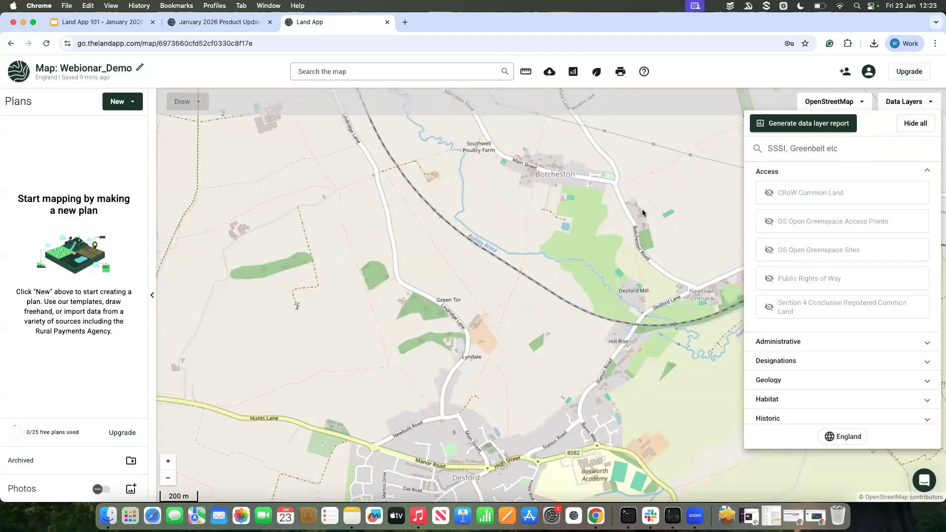
click(581, 243)
drag(569, 275, 587, 264)
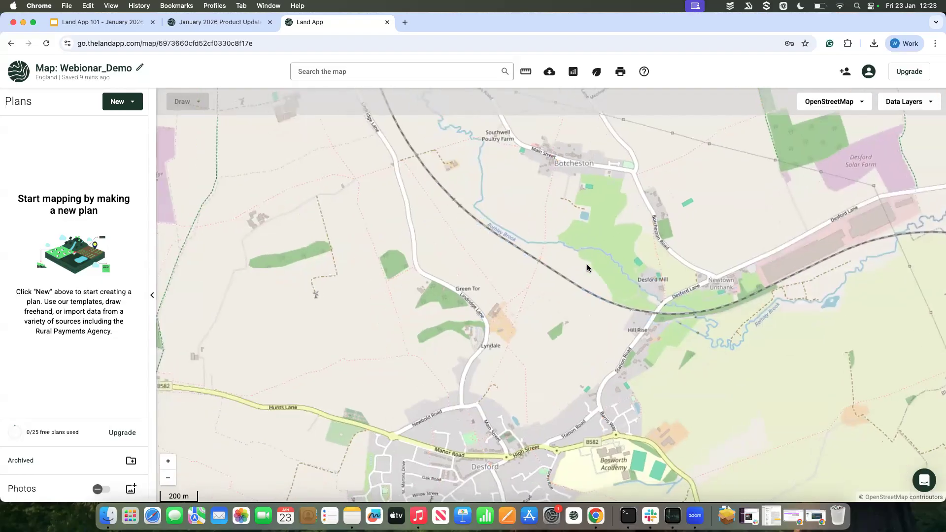
scroll(558, 321, down, 2)
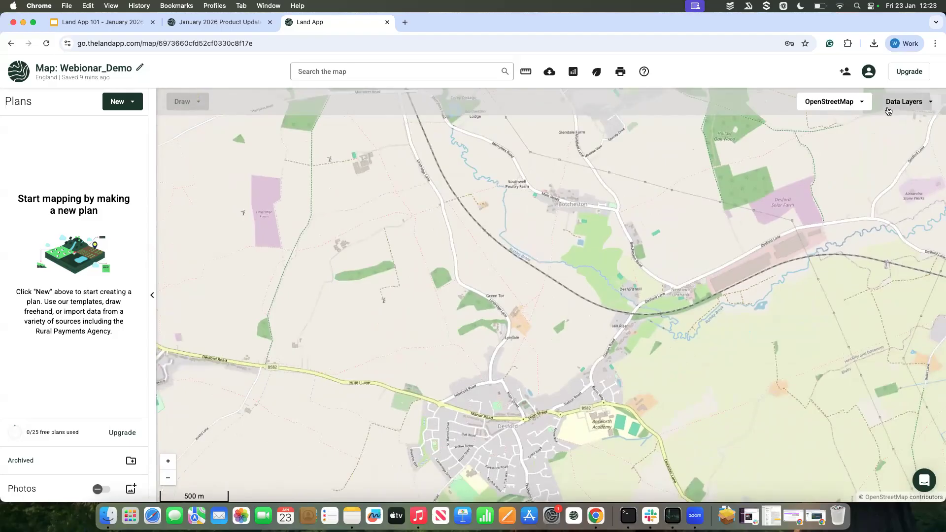
Step: Collapse the Access category and look over the full list of data layer categories for England
click(906, 101)
click(853, 170)
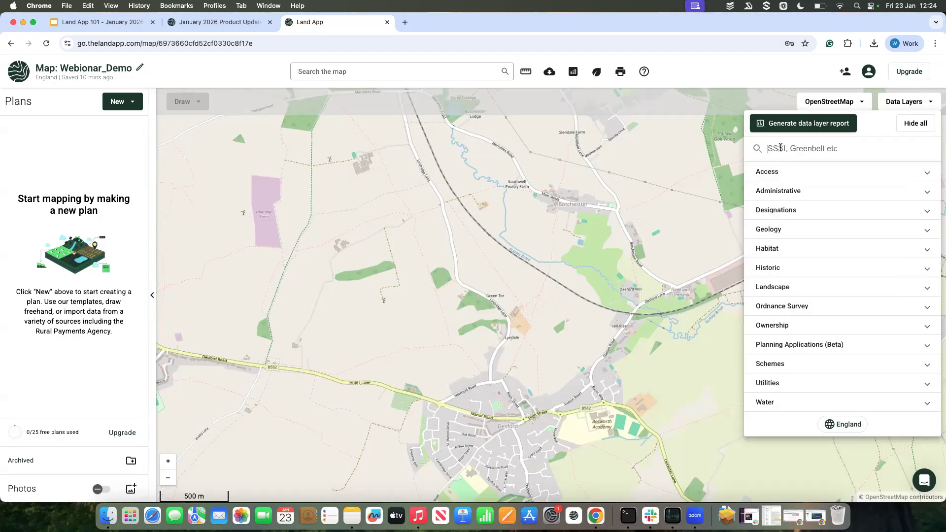
click(558, 298)
scroll(557, 298, up, 3)
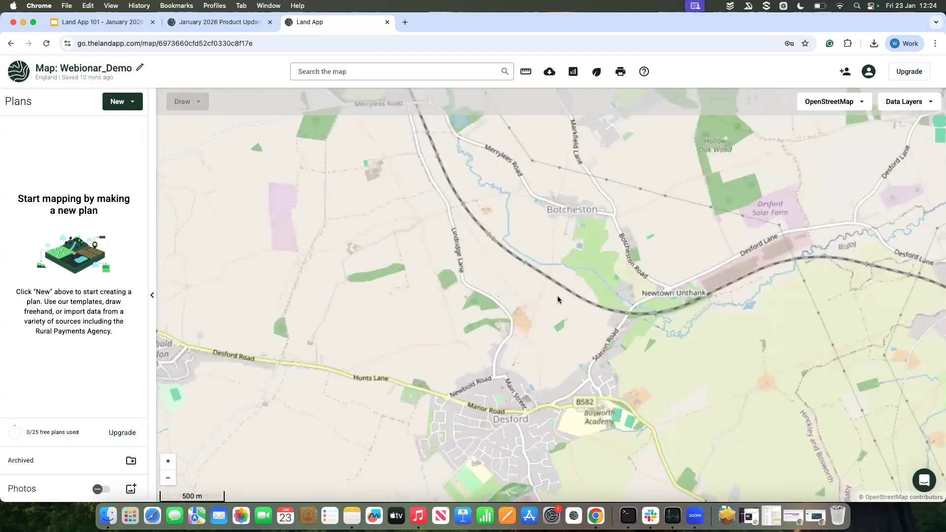
scroll(559, 300, up, 5)
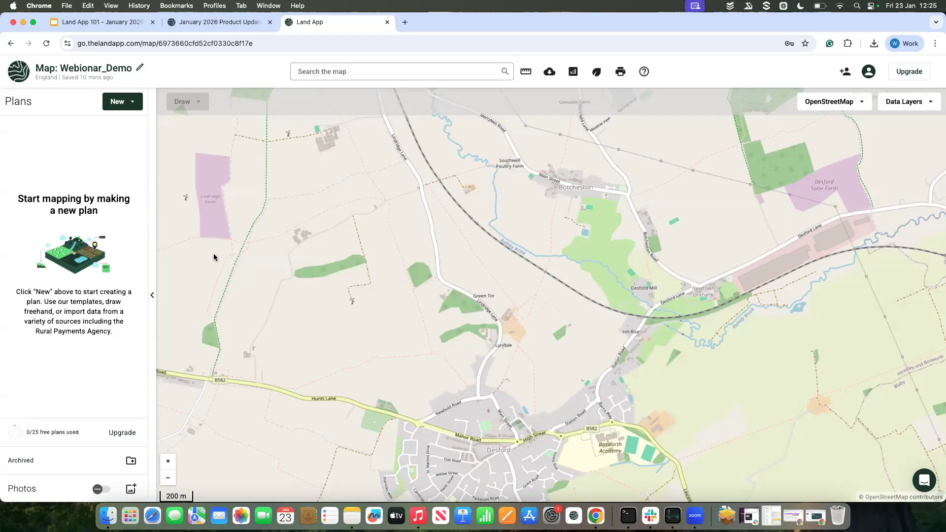
drag(214, 257, 258, 258)
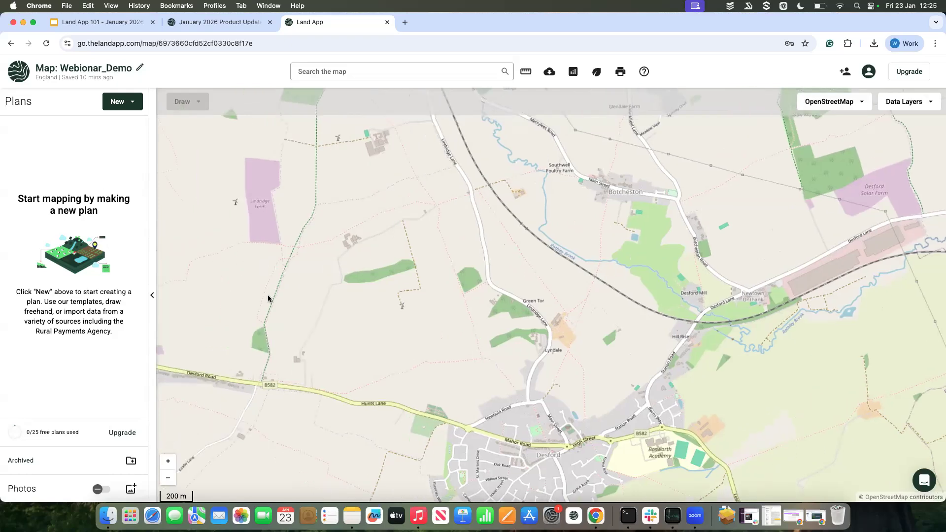
scroll(268, 298, down, 3)
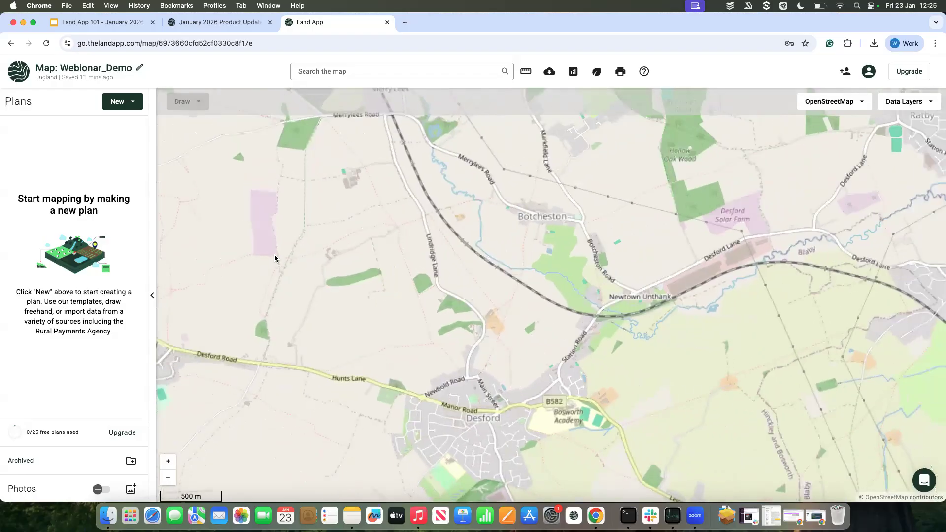
drag(275, 257, 299, 255)
scroll(300, 256, up, 2)
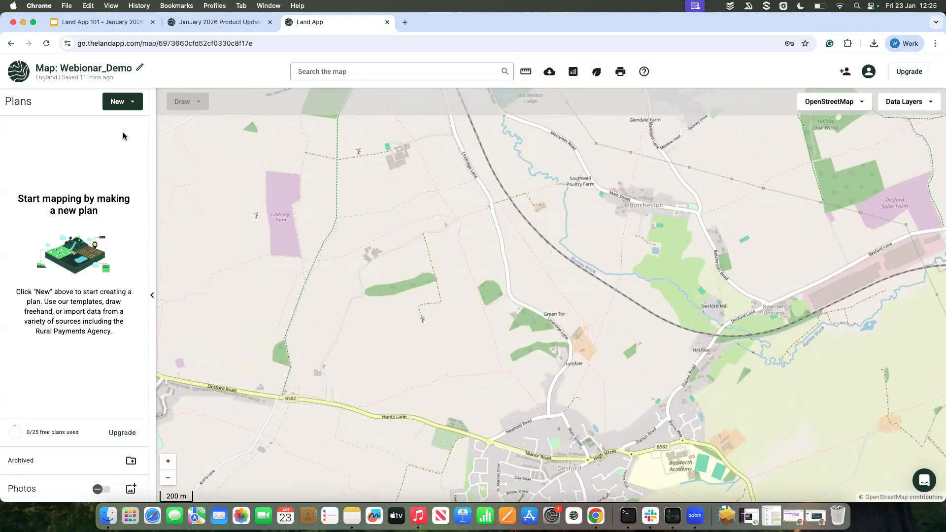
Step: Start a new plan by importing data, using Pick from Land Registry as the import method
click(128, 103)
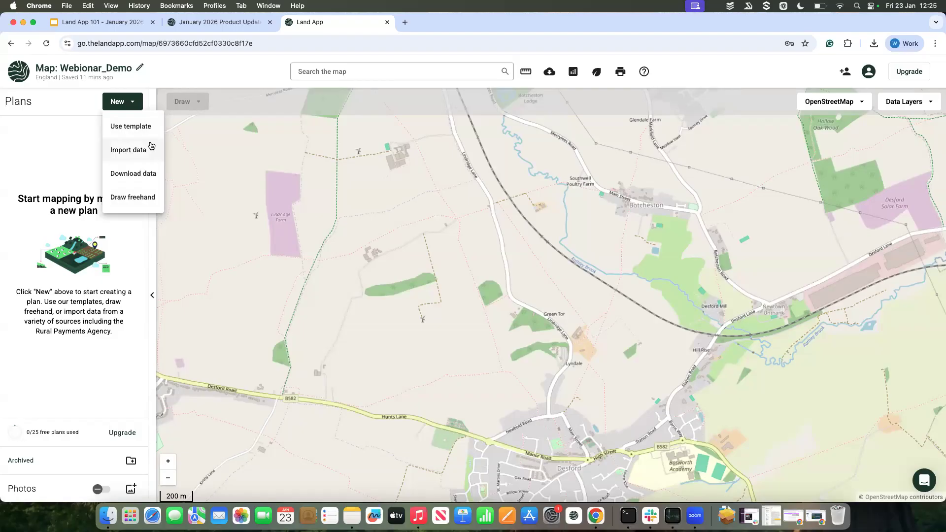
click(127, 154)
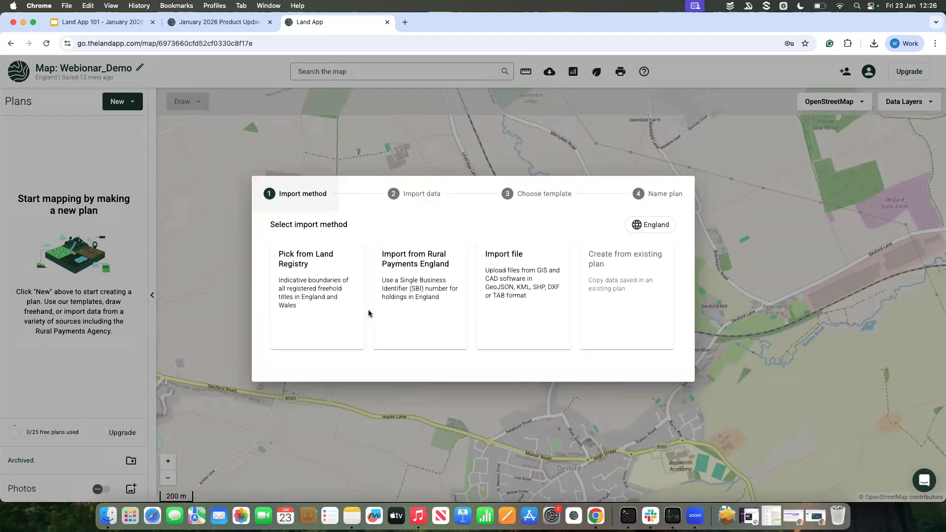
click(343, 308)
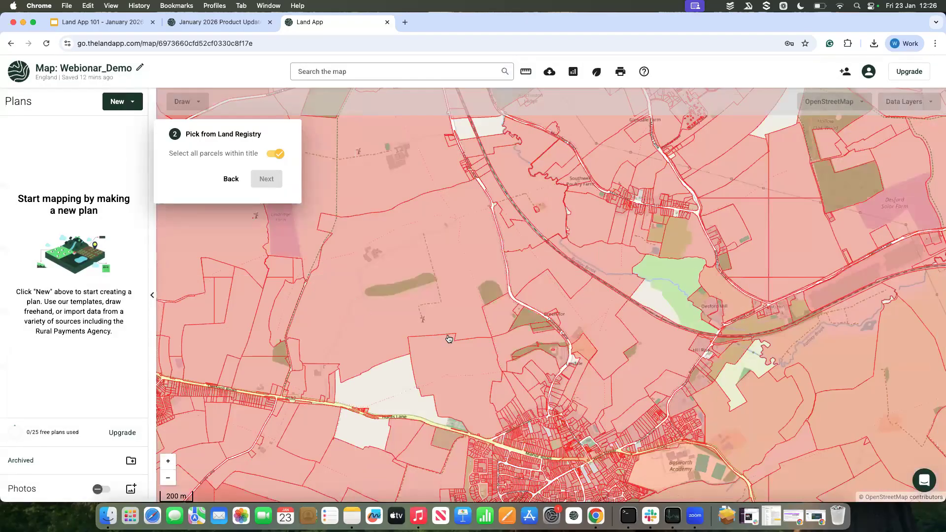
Step: Try selecting the large Land Registry title between Lindridge Lane and Hunts Lane, and clear the selection
scroll(449, 339, up, 1)
drag(436, 308, 477, 319)
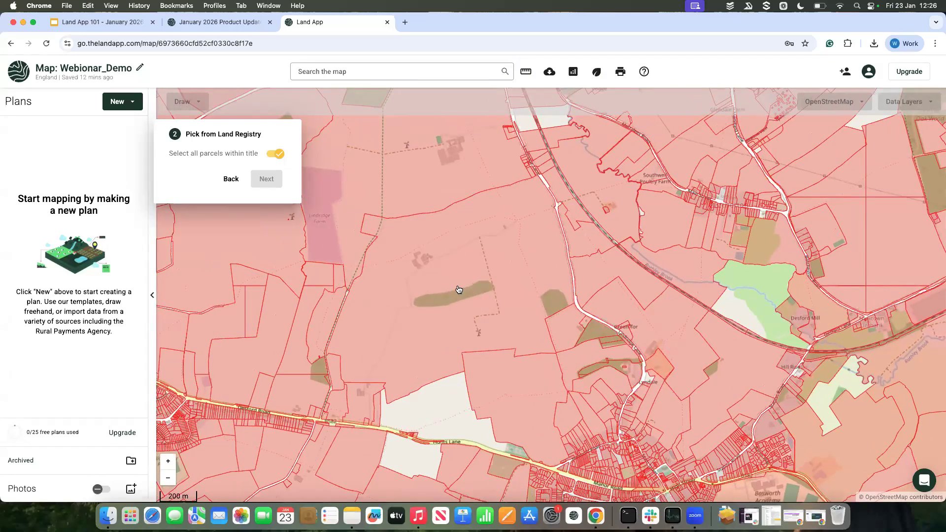
drag(458, 289, 483, 297)
scroll(480, 271, up, 1)
scroll(483, 293, down, 1)
drag(482, 292, 433, 296)
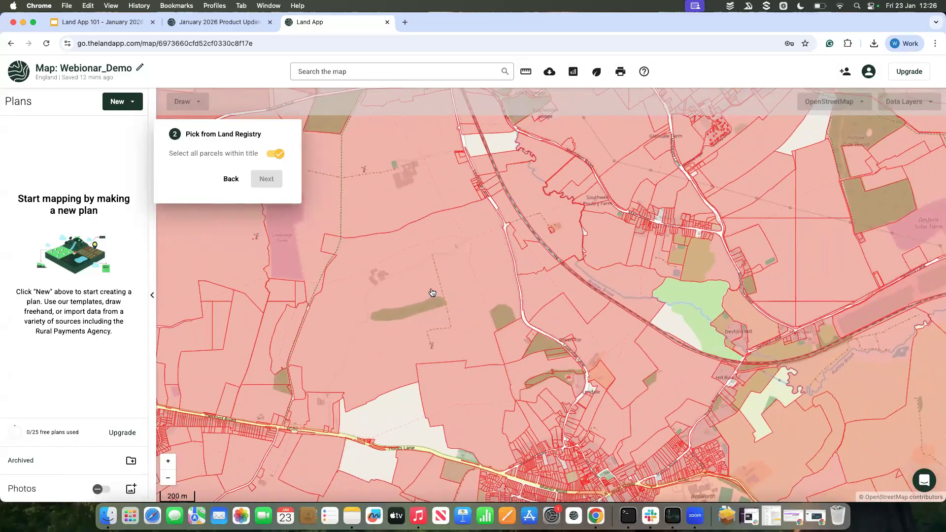
click(329, 306)
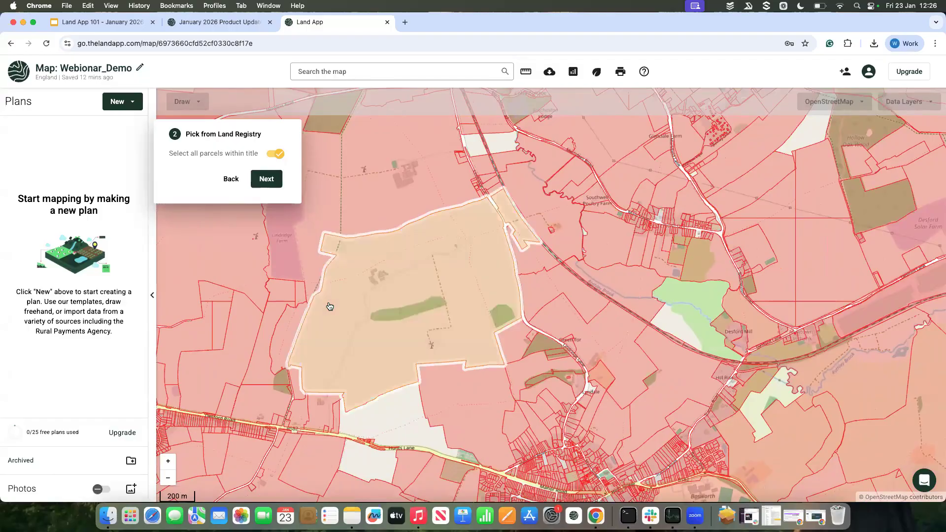
click(412, 270)
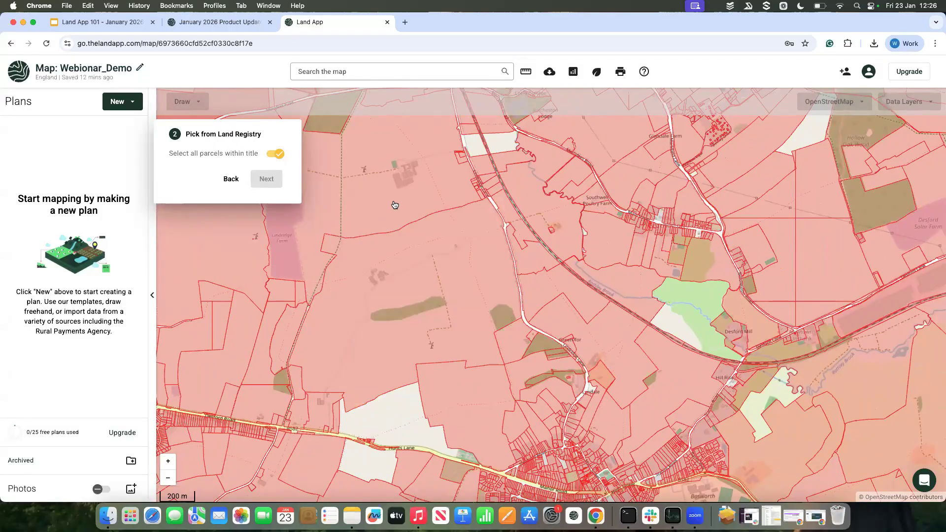
Step: Try selecting the Land Registry title around Lindridge Farm south of Merrylees Road, and clear the selection
click(394, 207)
drag(409, 249, 448, 295)
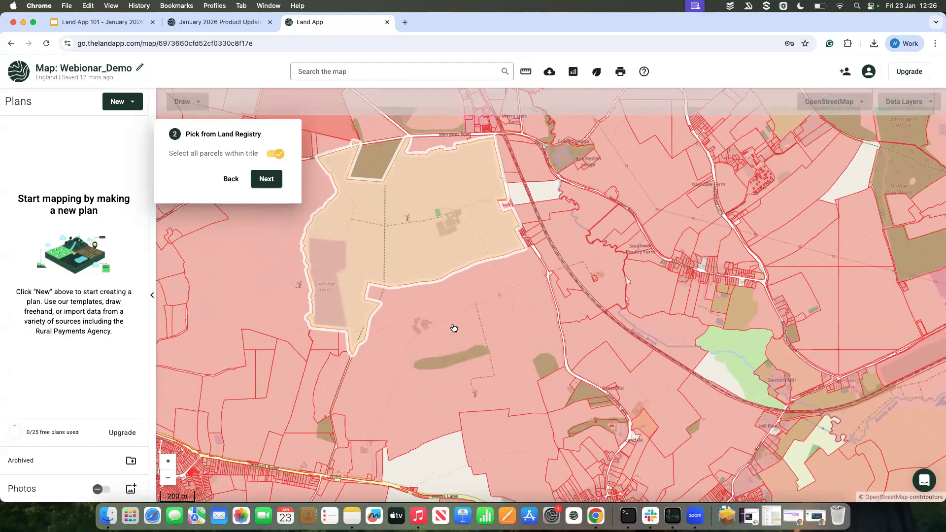
click(454, 328)
click(440, 321)
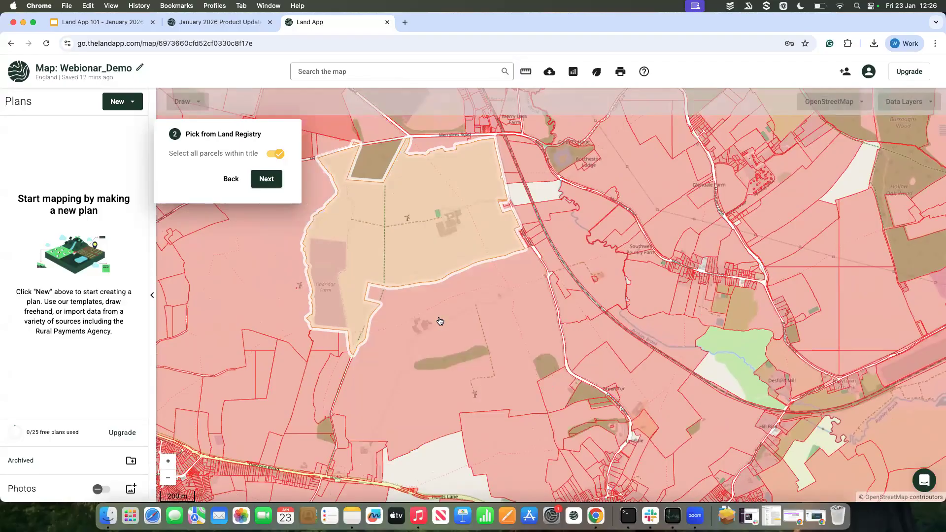
click(434, 265)
click(434, 265)
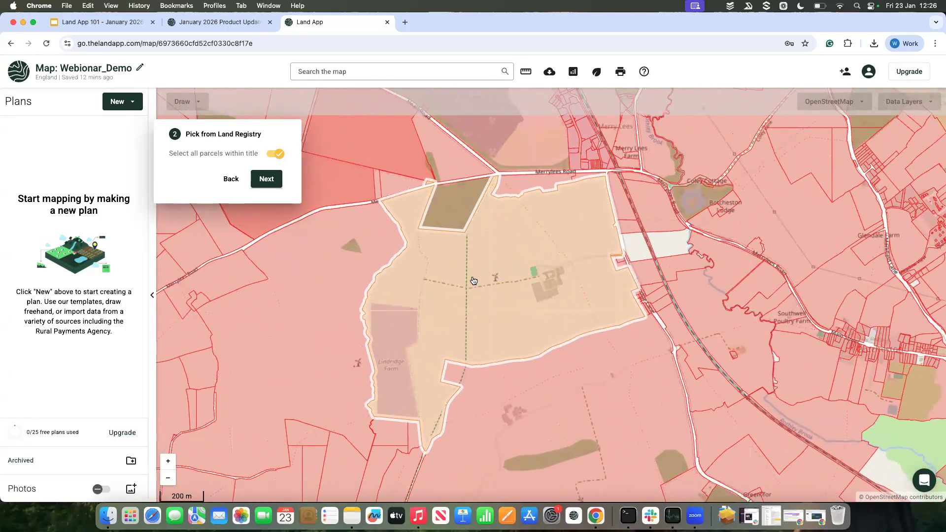
click(473, 280)
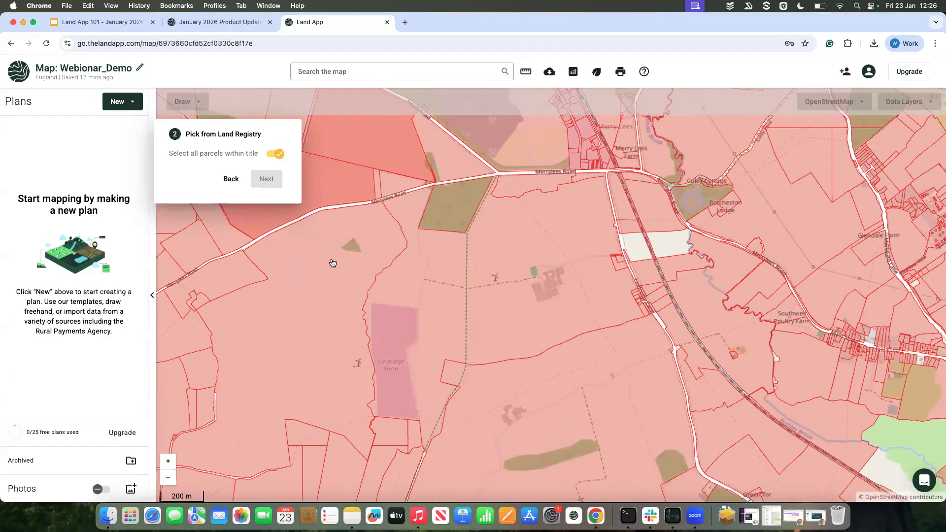
Step: Select the two-parcel Land Registry title in the fields east of Bosworth Academy
scroll(331, 262, down, 5)
drag(409, 360, 437, 306)
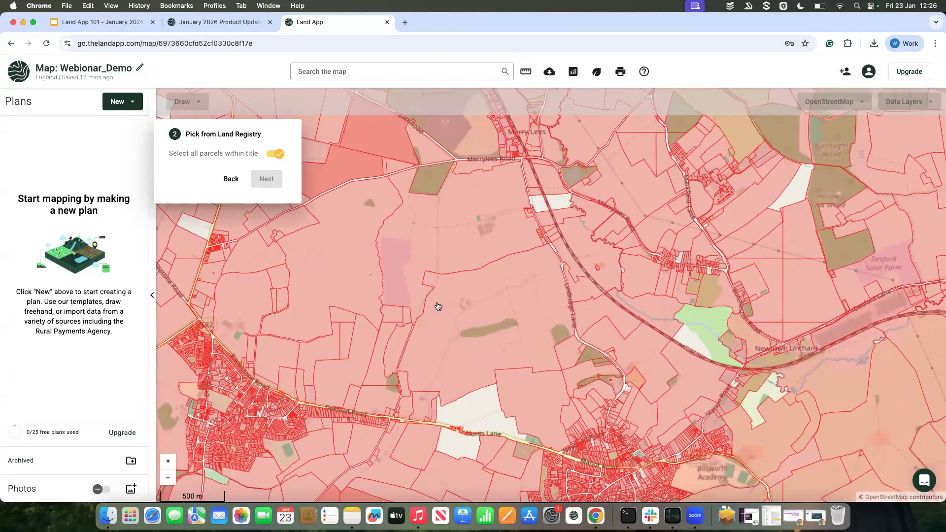
drag(516, 393, 513, 376)
drag(490, 346, 479, 327)
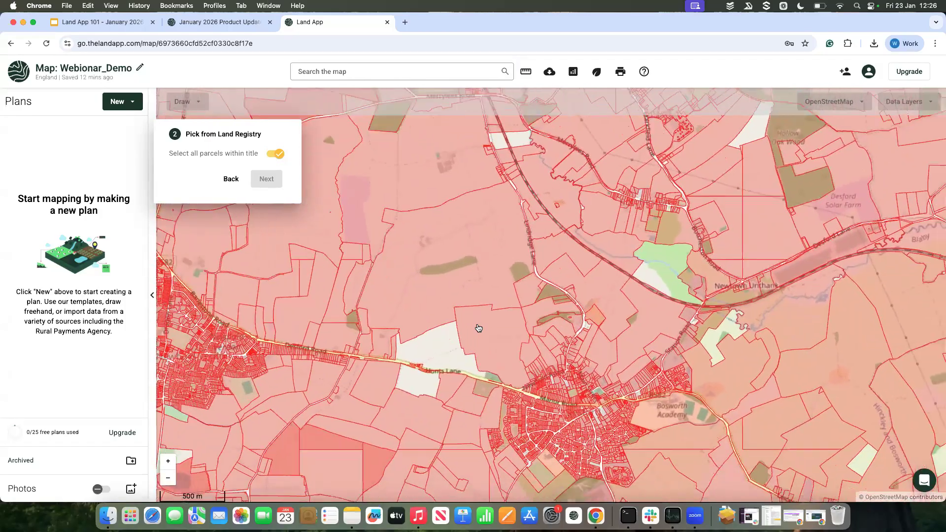
click(478, 328)
click(478, 328)
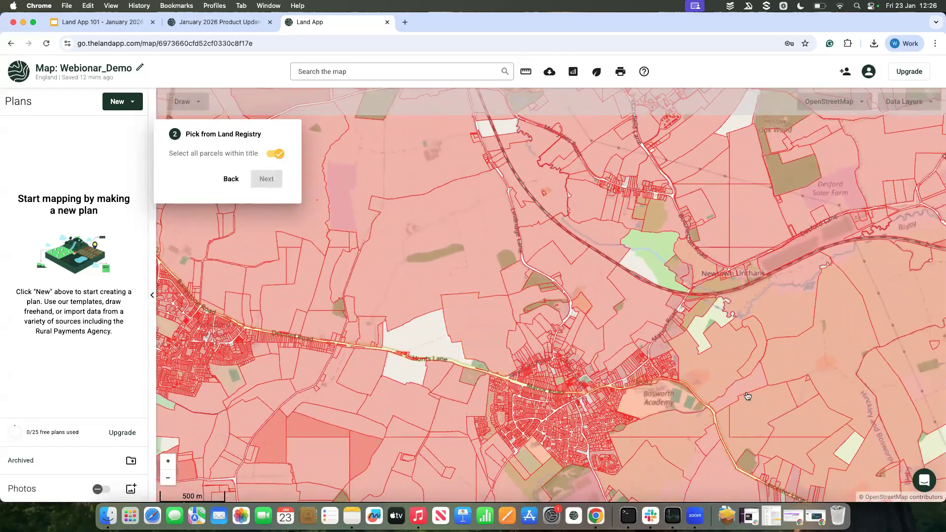
click(723, 362)
drag(723, 362, 623, 363)
click(622, 363)
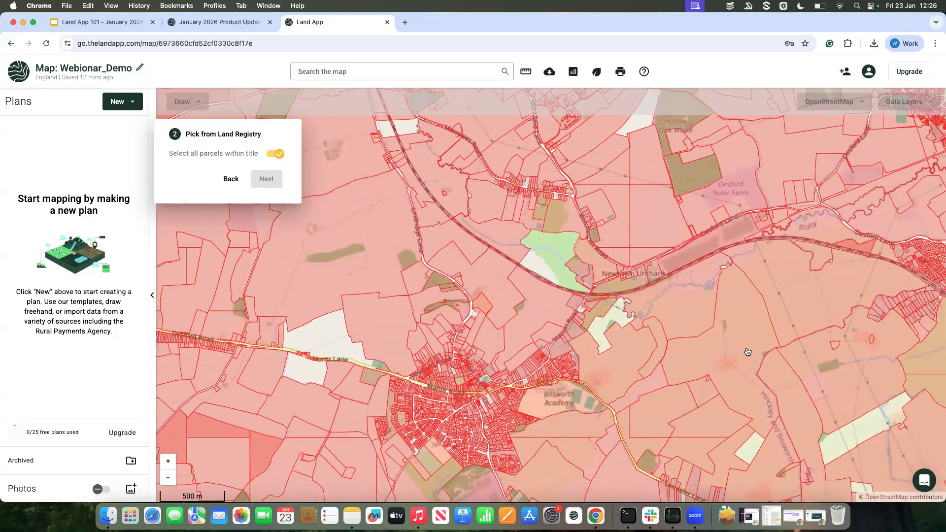
click(748, 352)
drag(747, 351, 693, 352)
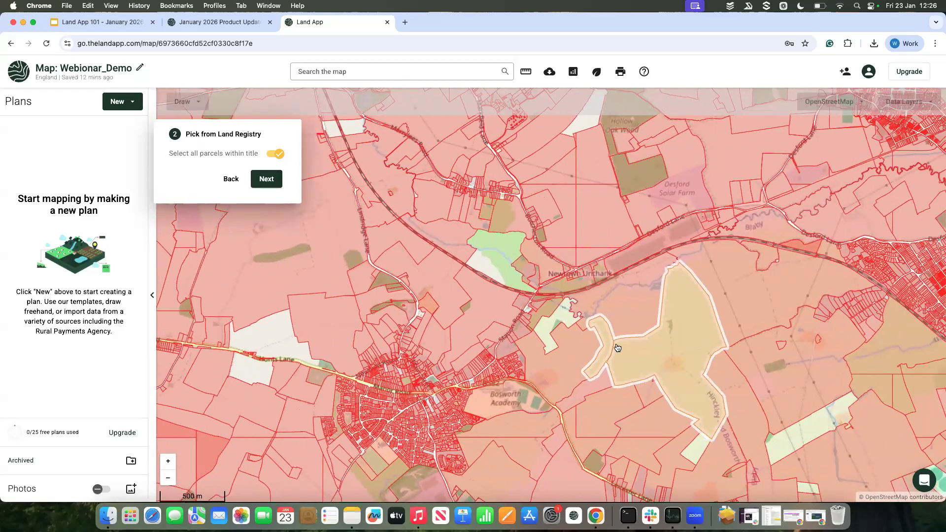
Step: Swap the selection to the title along the brook, just south of the railway near Newtown Unthank
scroll(629, 357, down, 4)
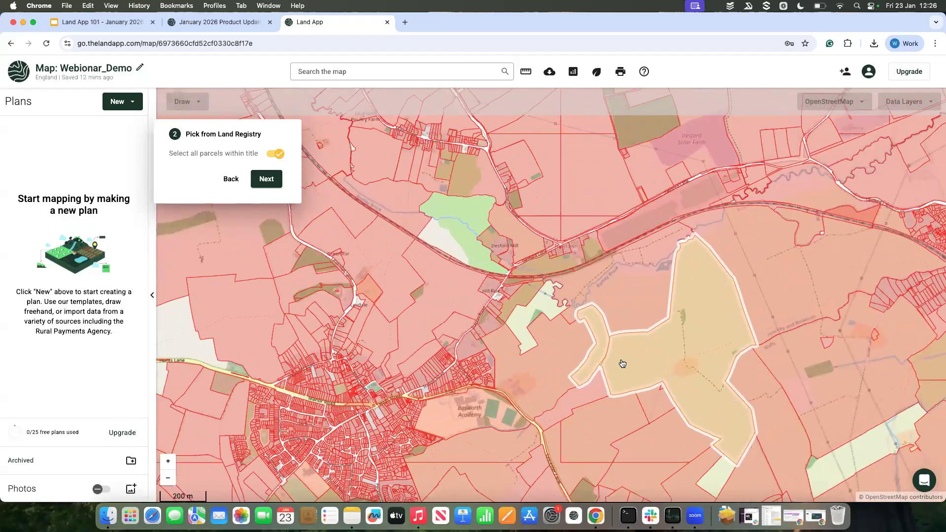
click(640, 363)
click(642, 299)
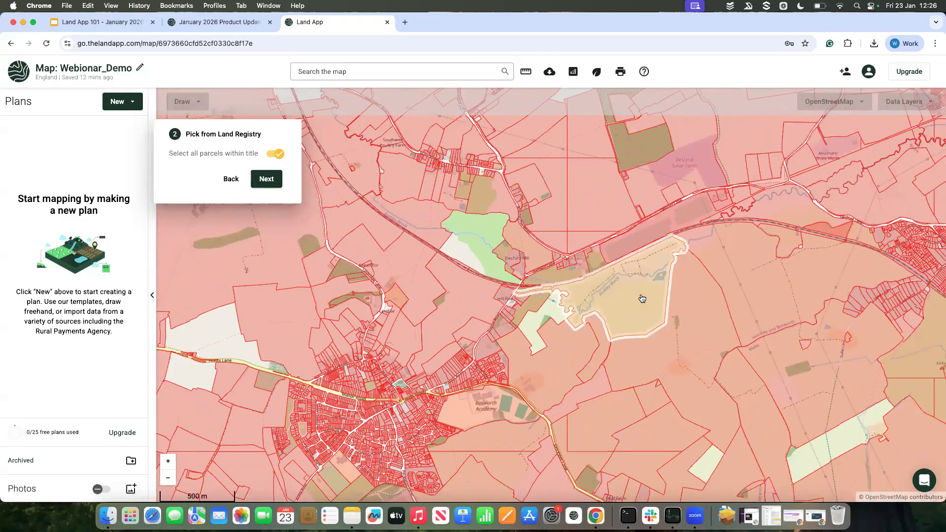
Step: Clear the selection, turn off Select all parcels within title, and select only the larger parcel of the title east of Bosworth Academy
click(642, 298)
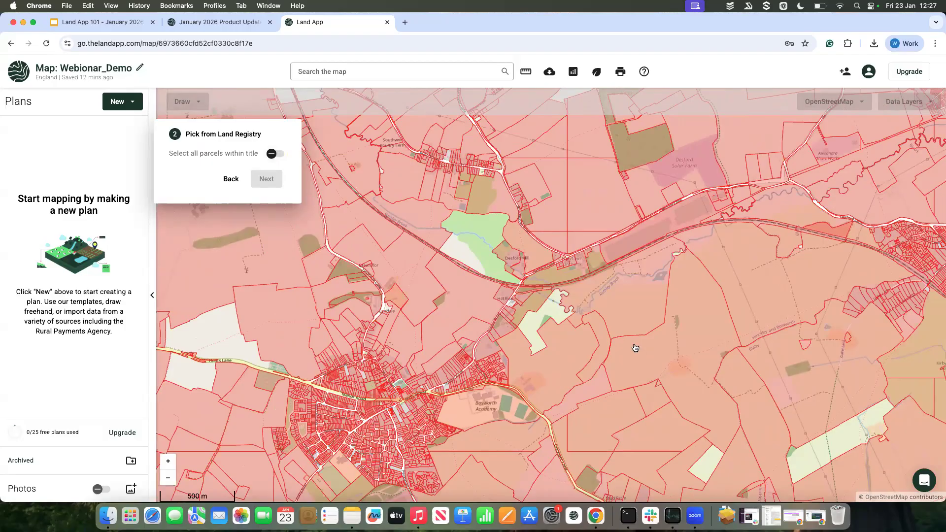
click(664, 360)
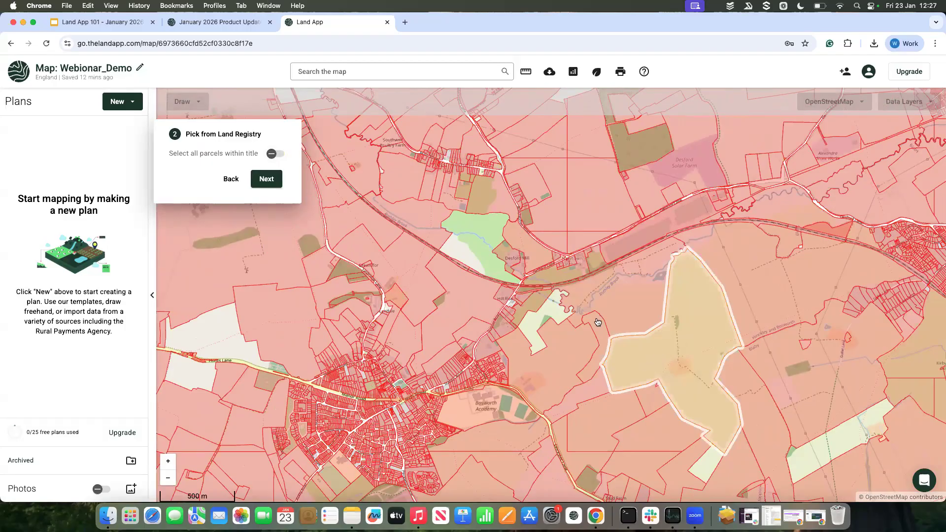
Step: Turn Select all parcels within title back on and leave only the two-parcel title east of Bosworth Academy selected
click(272, 154)
click(547, 368)
click(635, 357)
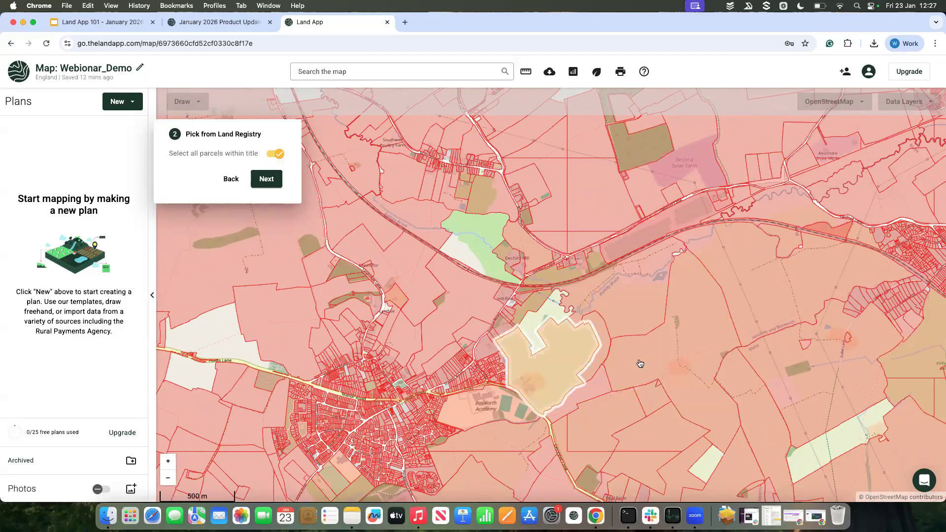
click(594, 360)
click(551, 358)
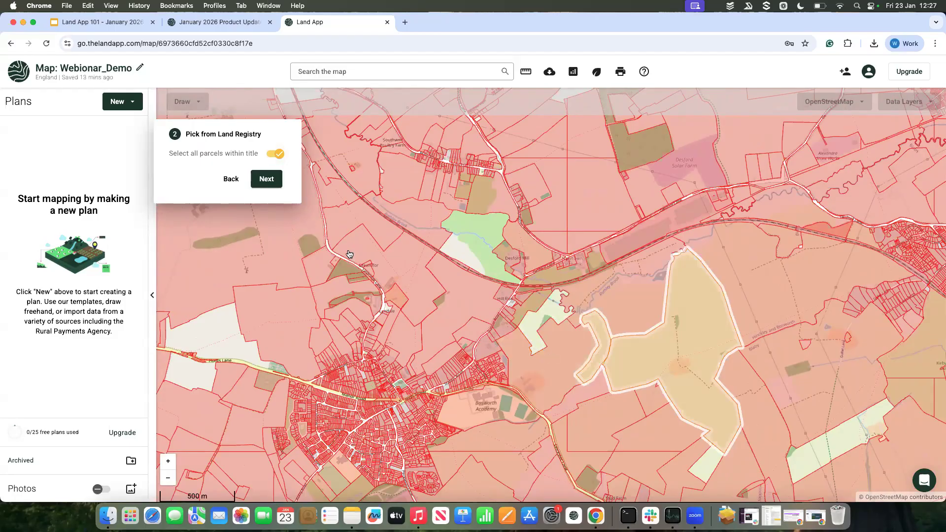
Step: Accept the selected Land Registry title and review the full range of plan templates available for England
click(266, 179)
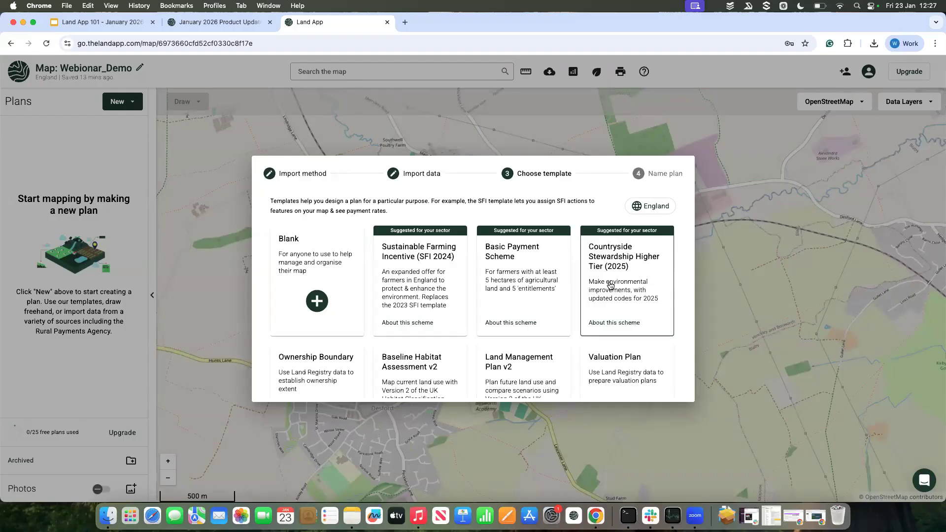
scroll(610, 285, down, 1)
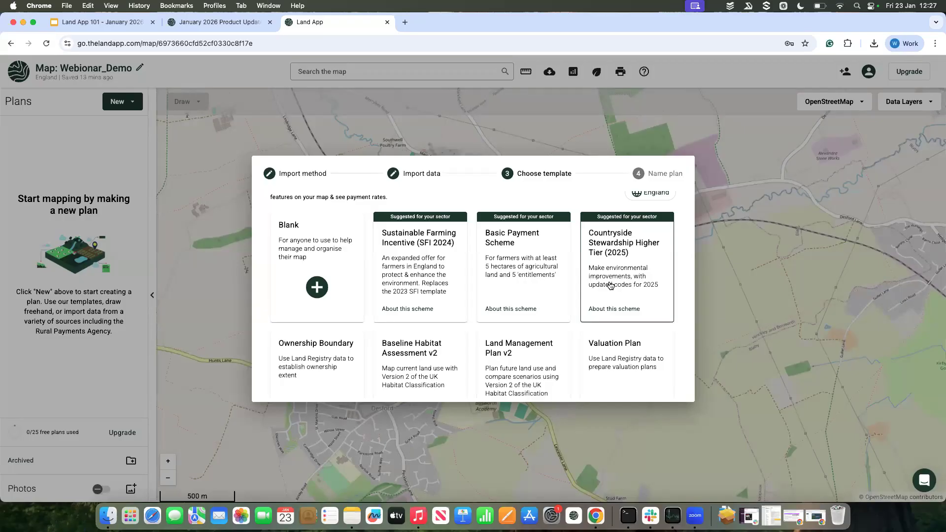
scroll(610, 285, down, 2)
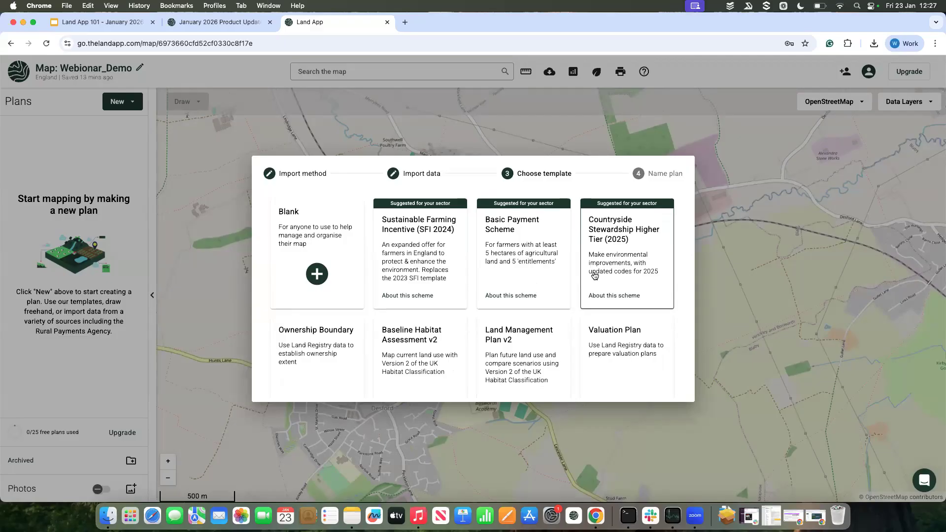
scroll(594, 276, down, 3)
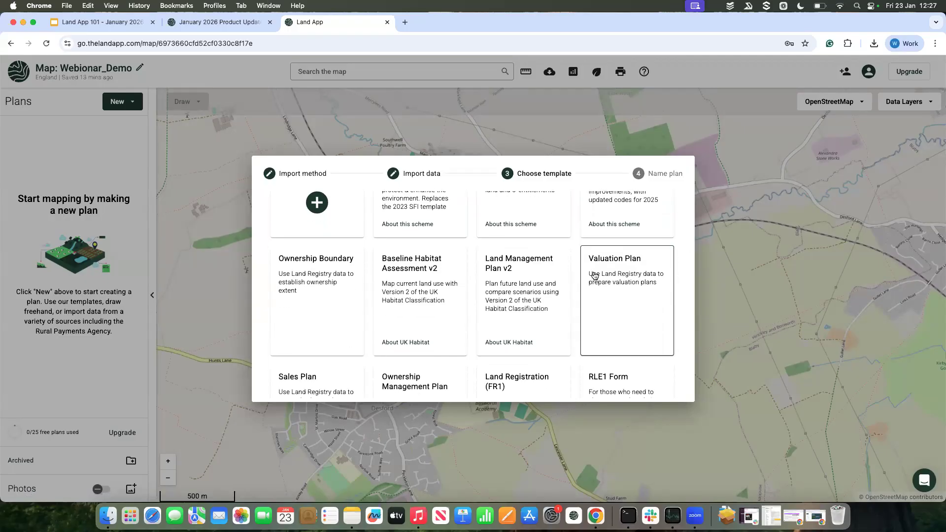
scroll(595, 276, down, 4)
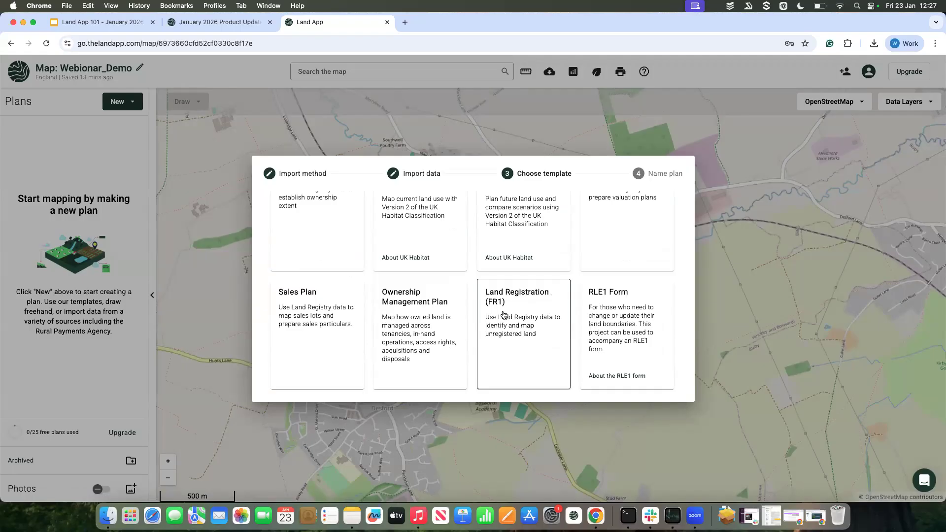
scroll(503, 314, down, 1)
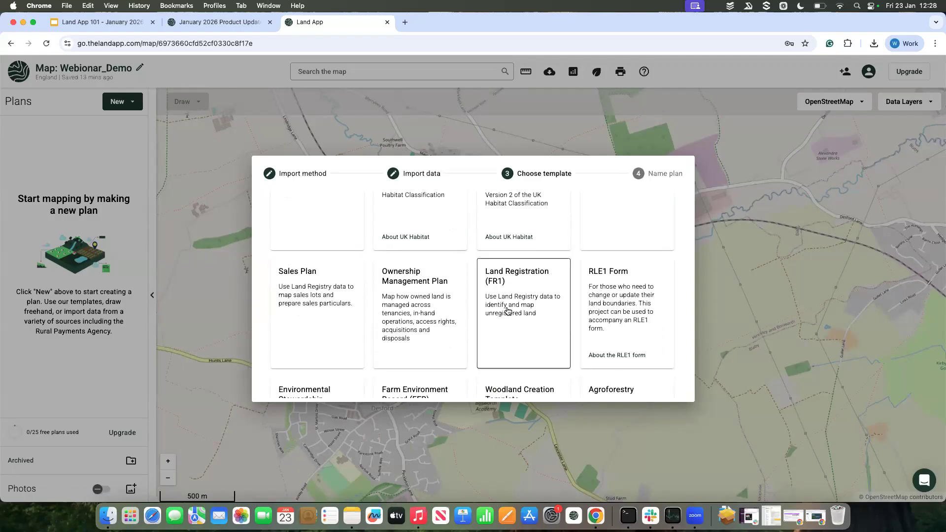
scroll(559, 327, down, 5)
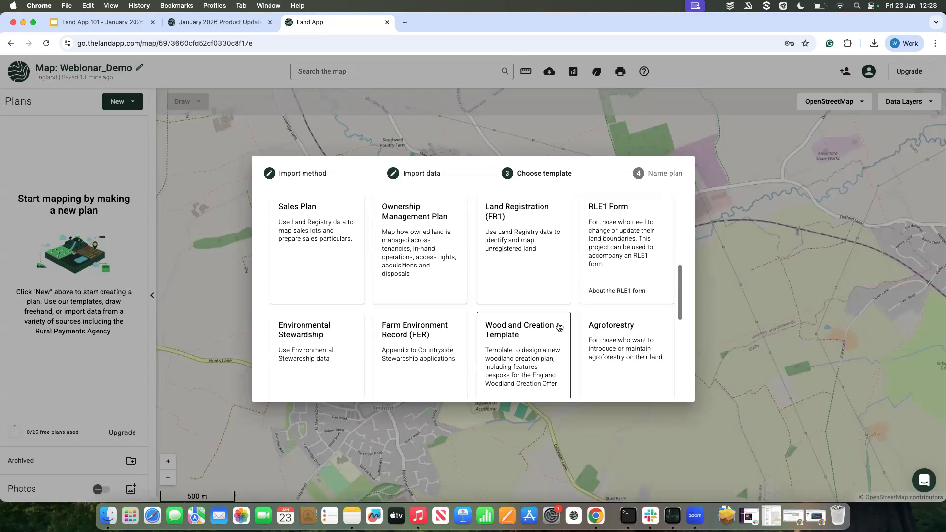
scroll(389, 304, down, 3)
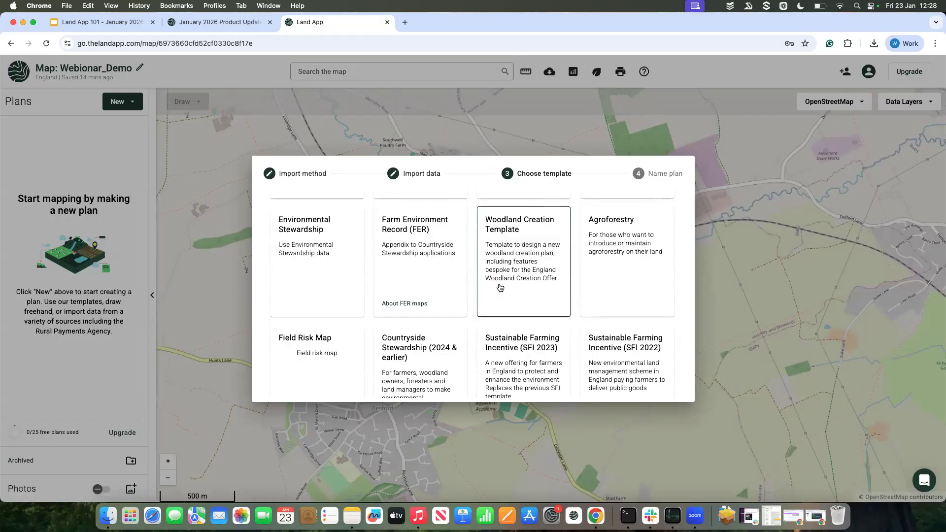
scroll(500, 288, down, 3)
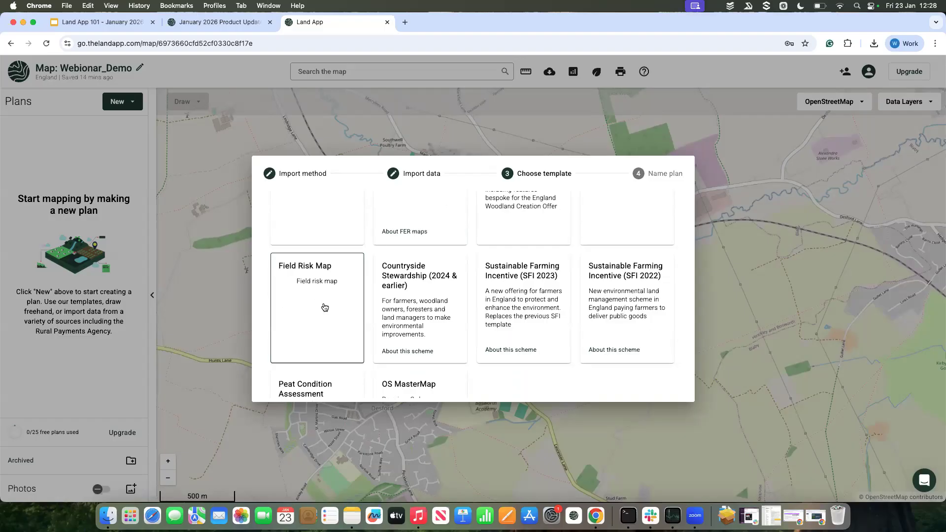
scroll(328, 328, down, 2)
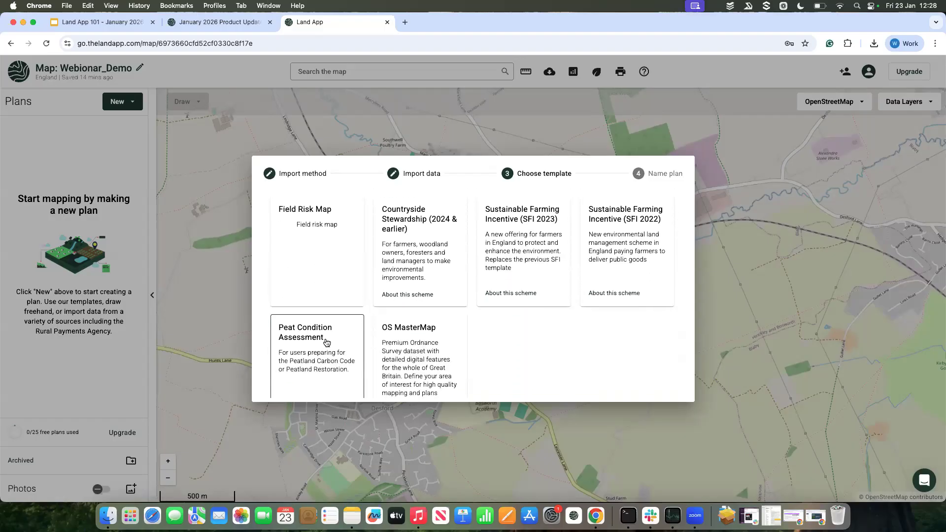
scroll(326, 341, up, 10)
scroll(327, 342, up, 3)
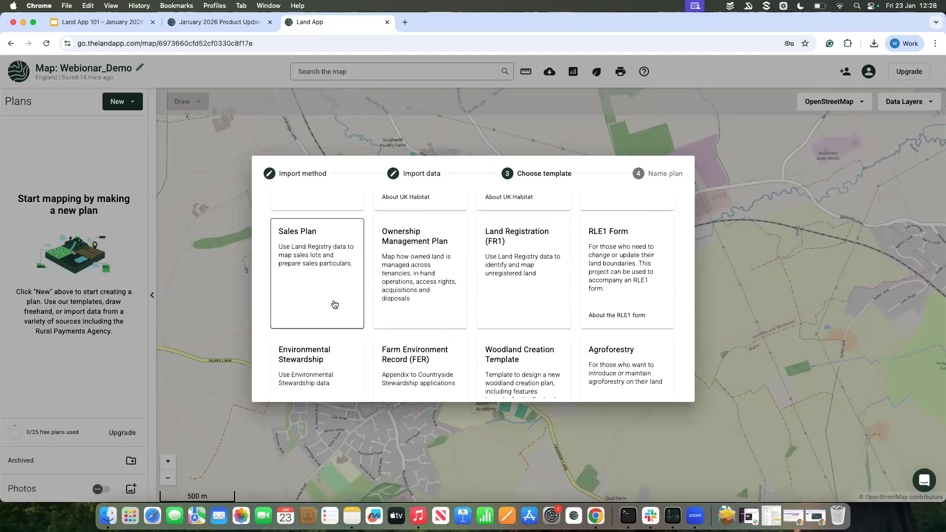
scroll(334, 304, up, 3)
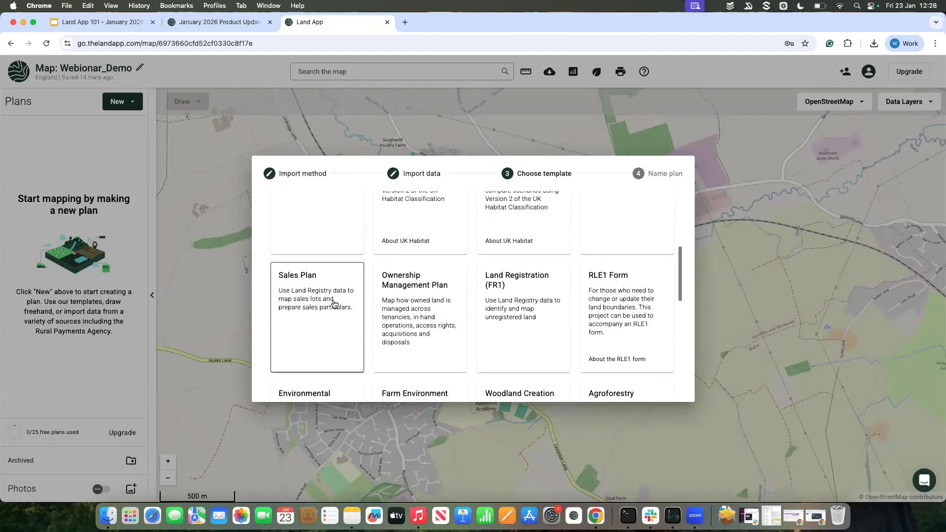
scroll(311, 316, up, 6)
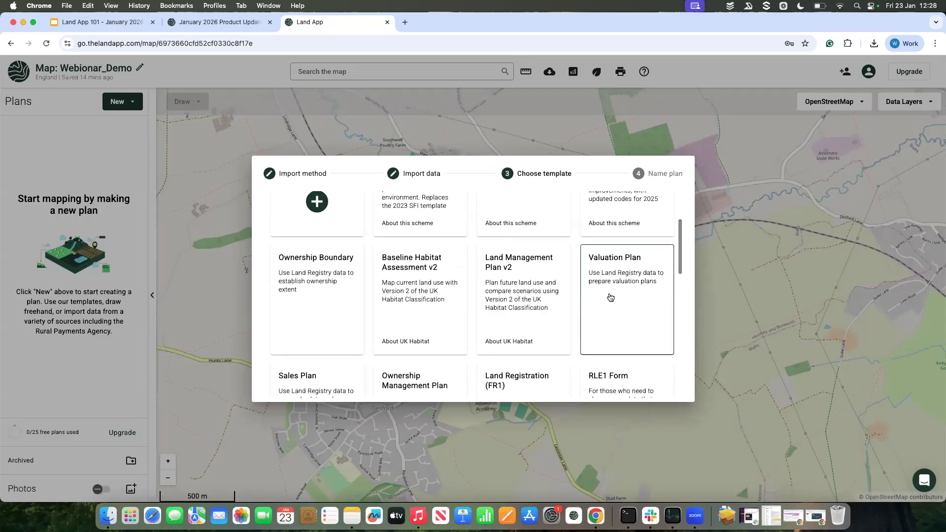
scroll(610, 298, up, 1)
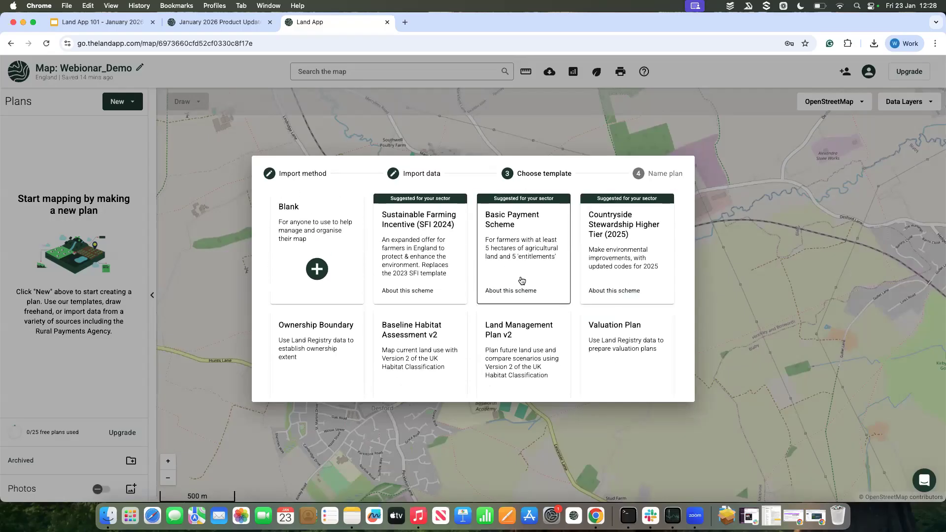
scroll(427, 280, up, 1)
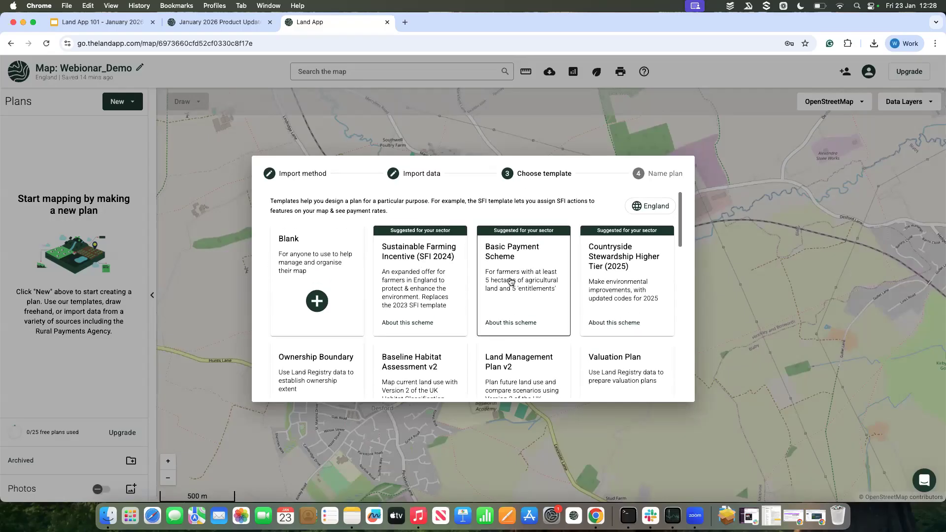
scroll(388, 269, down, 1)
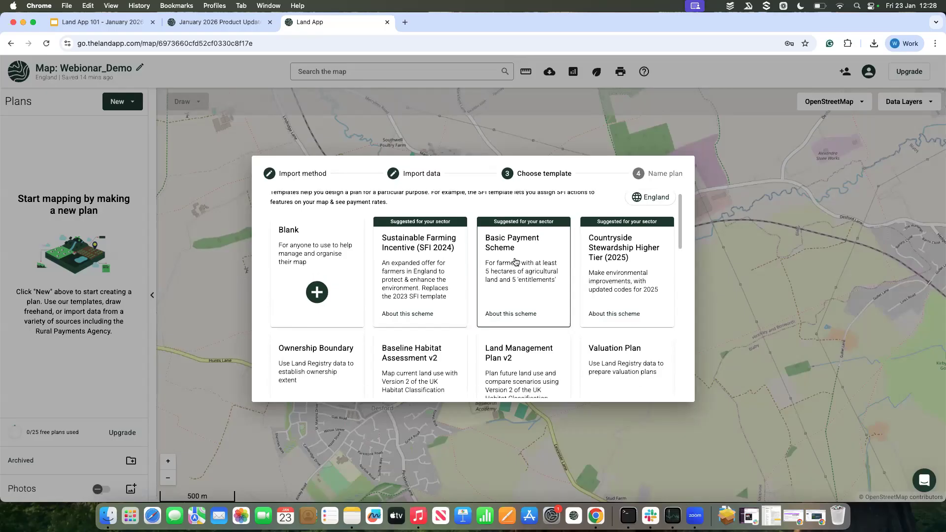
Step: Switch the map's subregion to Scotland, look over its plan templates, and exit the plan setup
click(658, 200)
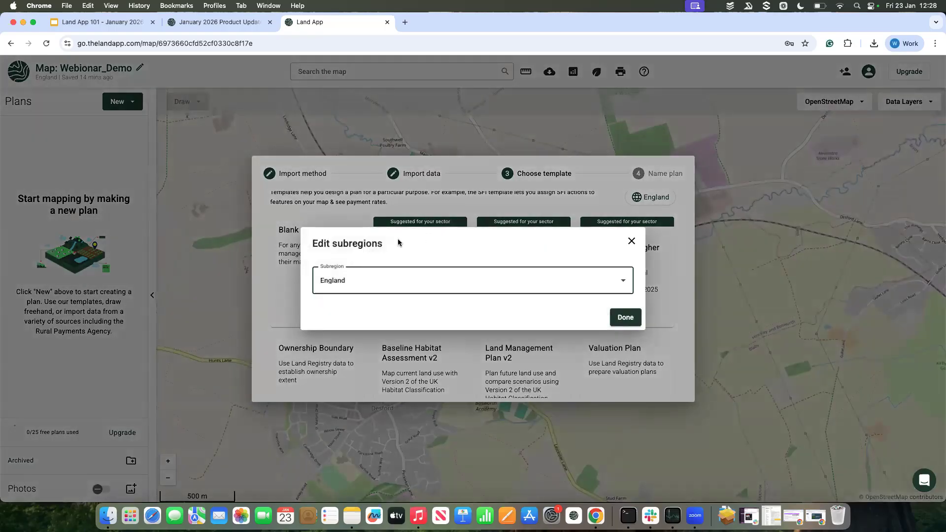
click(346, 287)
click(329, 334)
click(325, 310)
click(640, 251)
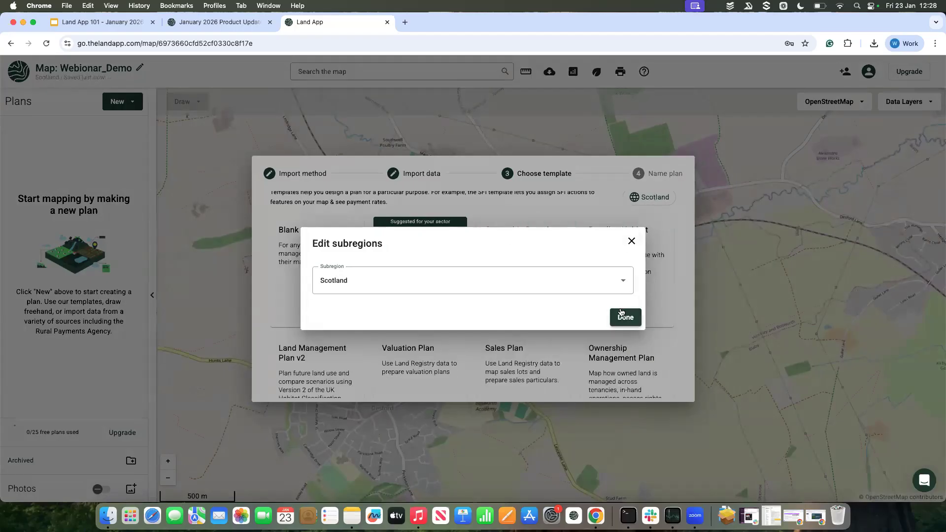
click(629, 317)
scroll(517, 320, down, 5)
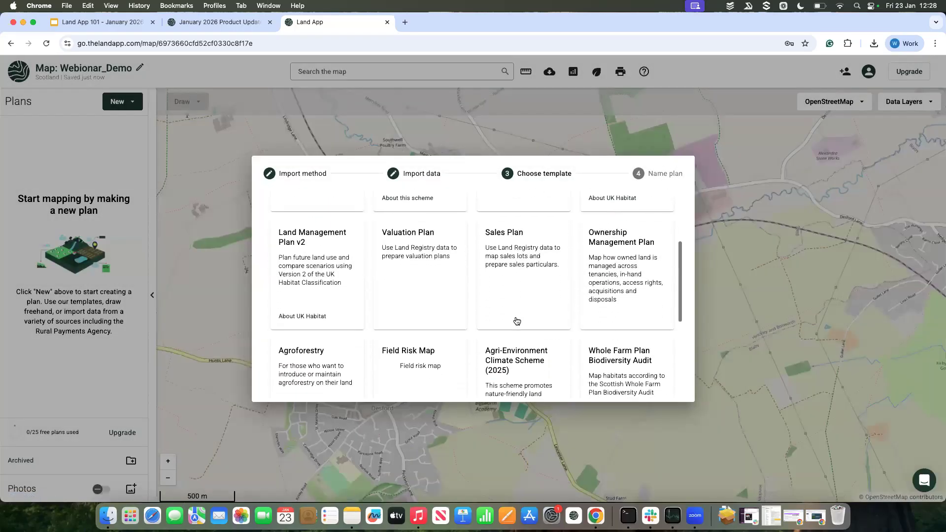
click(468, 442)
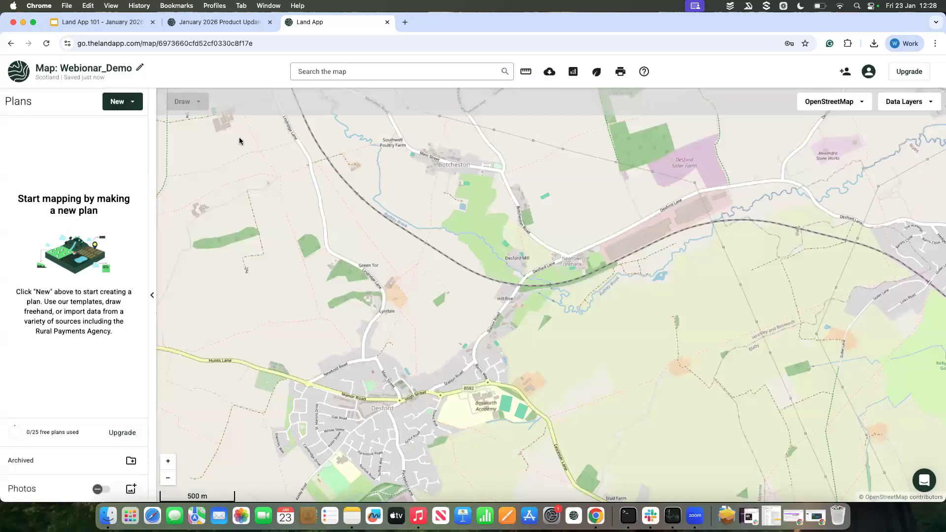
click(118, 102)
click(139, 156)
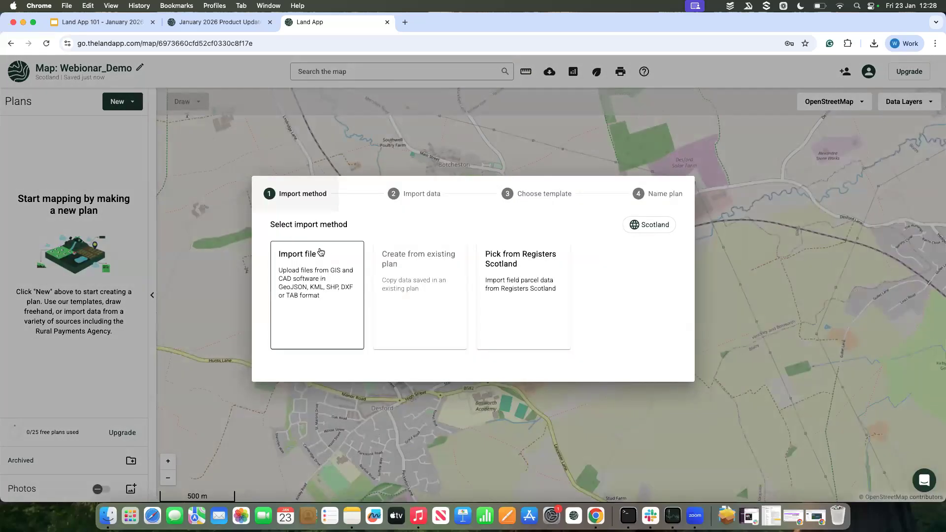
click(149, 95)
Step: Start a new plan from a template and review the templates for Scotland, including the Agri-Environment Climate Scheme (2025) and Whole Farm Plan Biodiversity Audit
click(129, 101)
scroll(512, 333, down, 5)
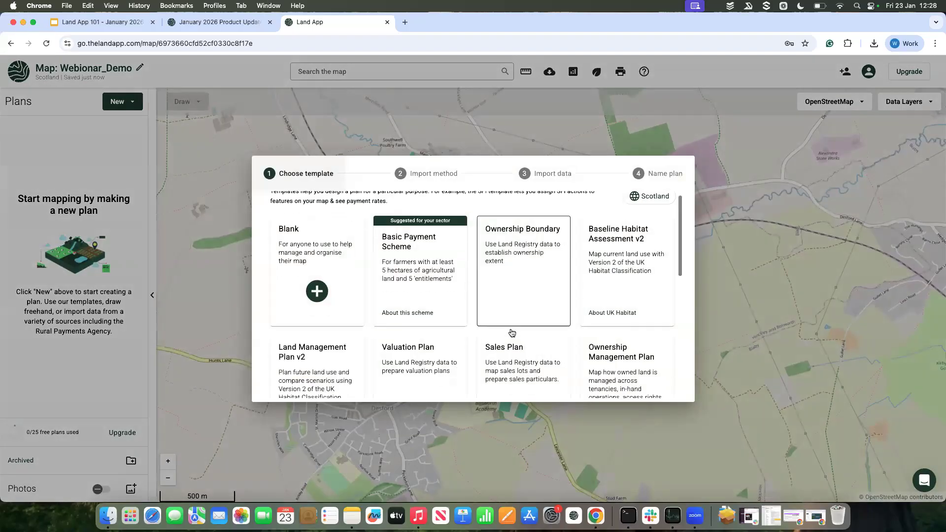
scroll(513, 332, down, 3)
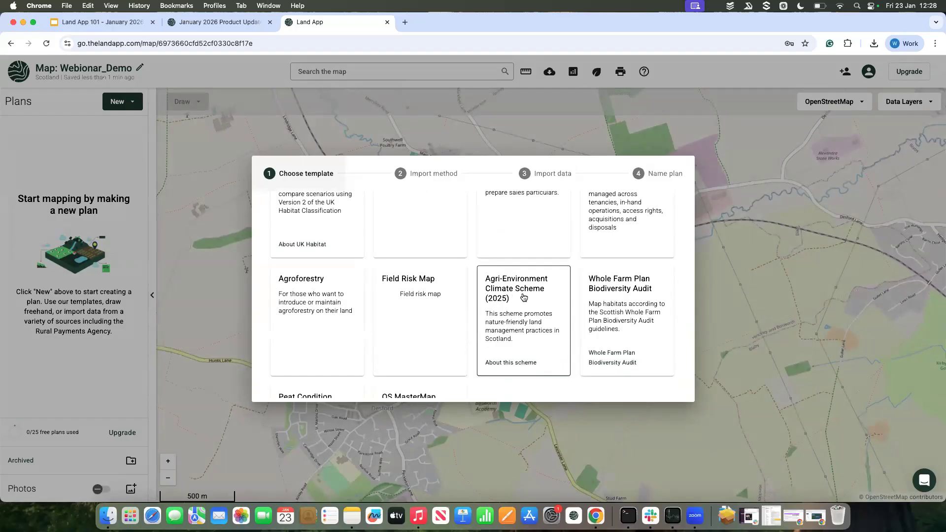
scroll(524, 296, down, 2)
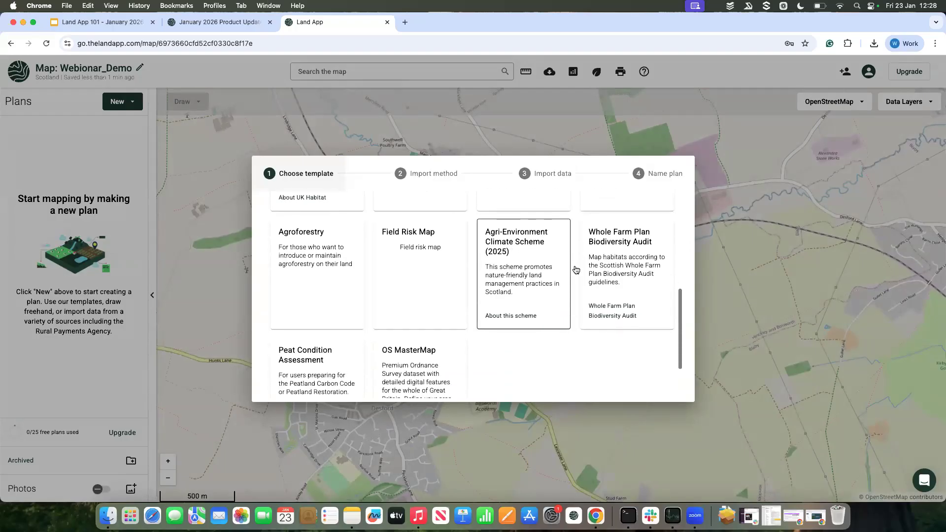
scroll(607, 261, up, 1)
scroll(607, 261, up, 5)
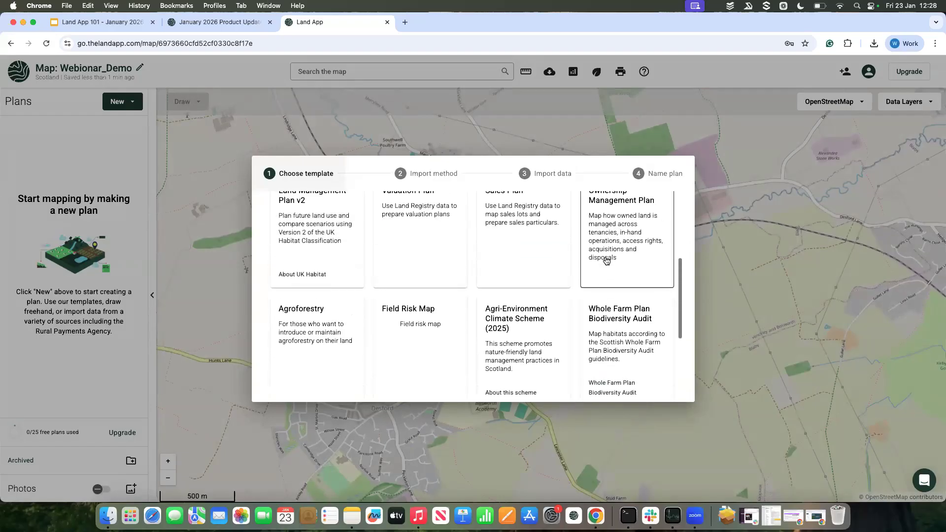
scroll(606, 260, up, 5)
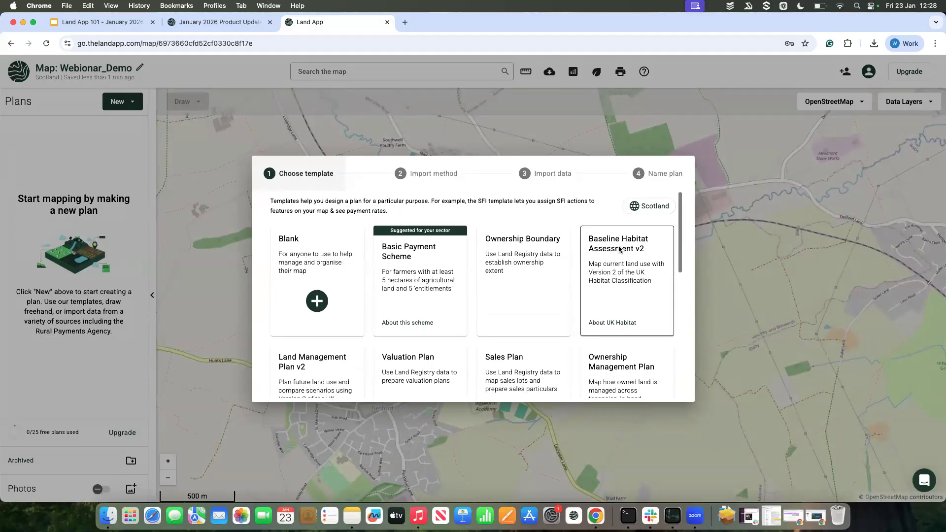
Step: Set the map's subregion back to England
click(648, 208)
click(344, 280)
click(325, 316)
click(325, 334)
click(641, 306)
click(633, 316)
Step: Choose the Blank template for the new plan and Pick from Land Registry as the import method
scroll(546, 320, down, 3)
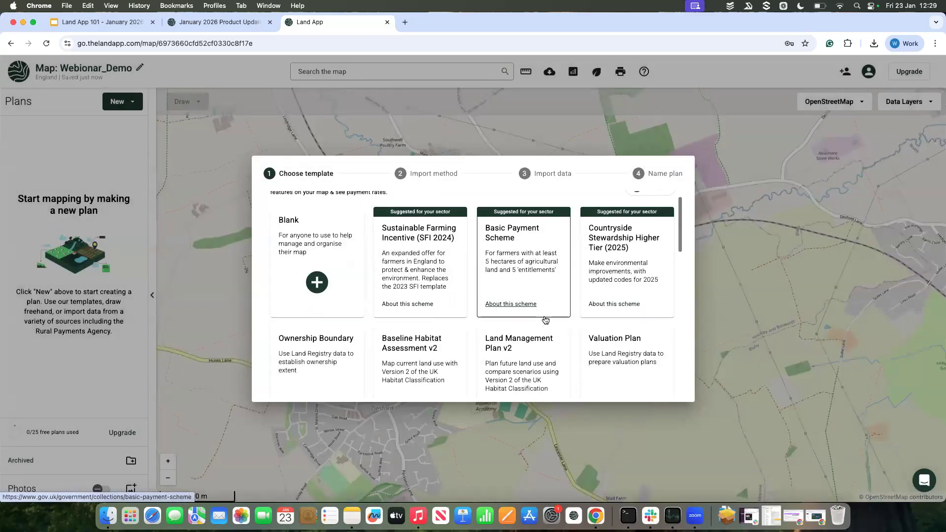
scroll(546, 320, down, 4)
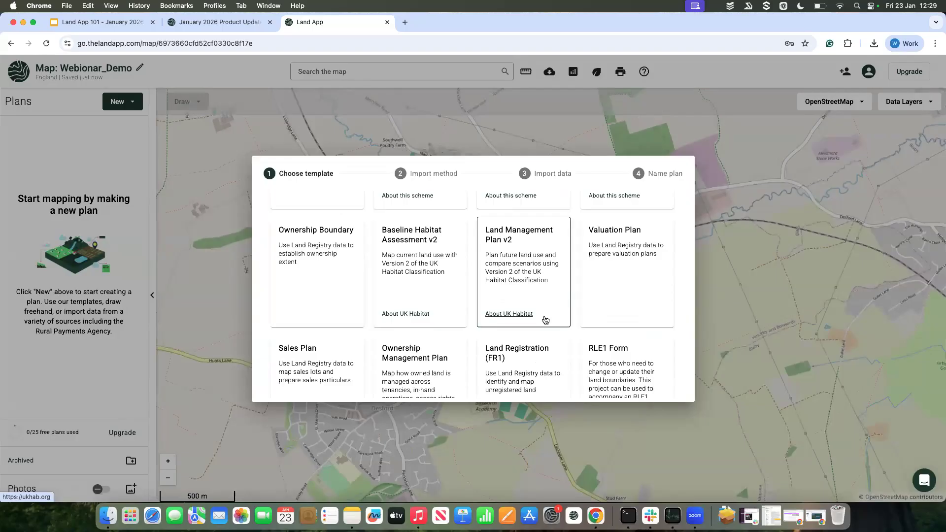
scroll(546, 321, down, 1)
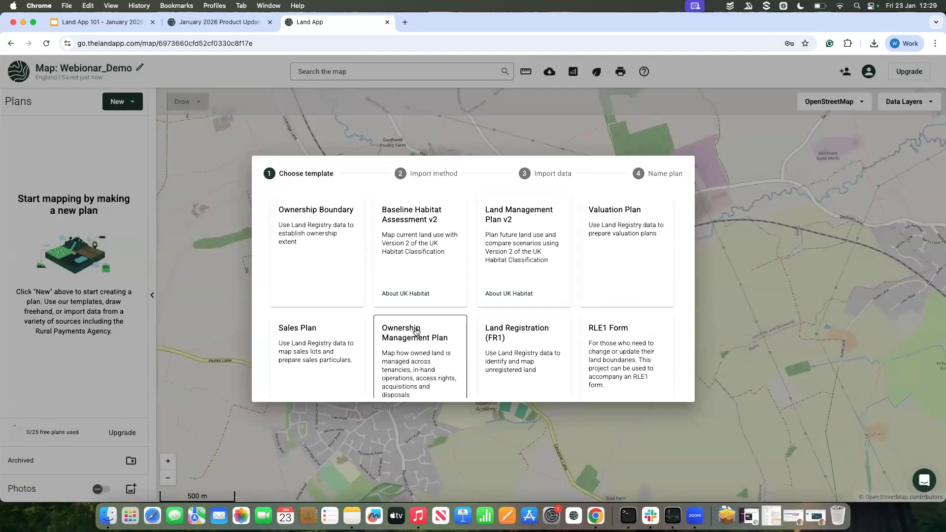
scroll(407, 324, up, 6)
click(336, 244)
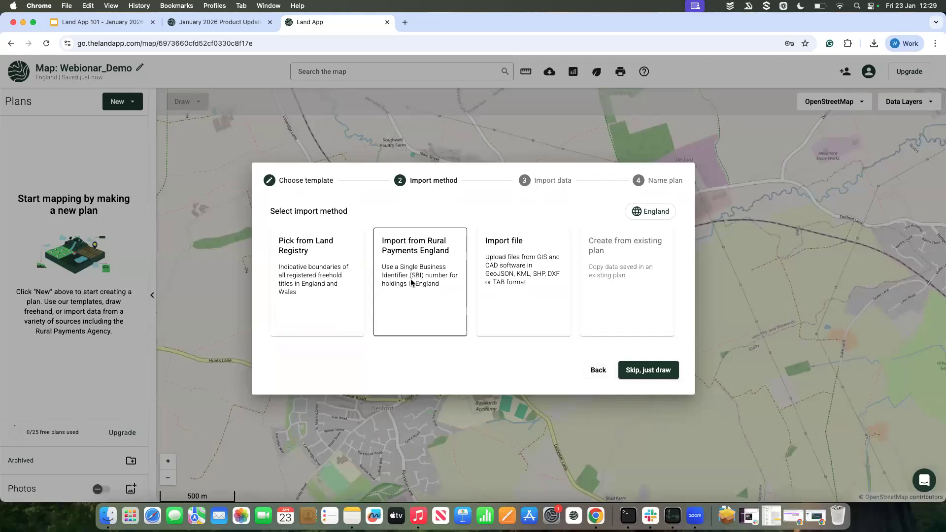
click(336, 275)
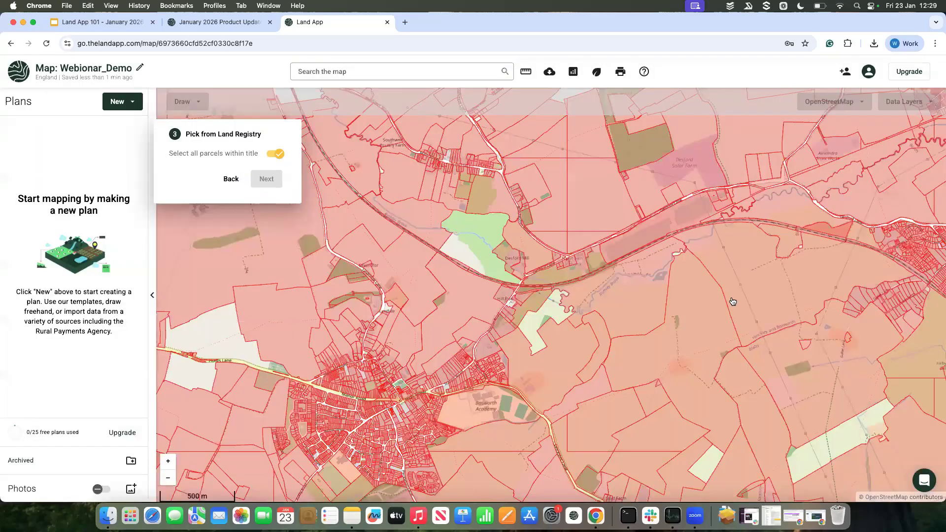
Step: Select the large Land Registry title just west of Kirby Muxloe Golf Club and accept it as the plan's import data
click(755, 296)
click(755, 295)
drag(755, 296, 614, 295)
click(698, 373)
drag(697, 374, 641, 346)
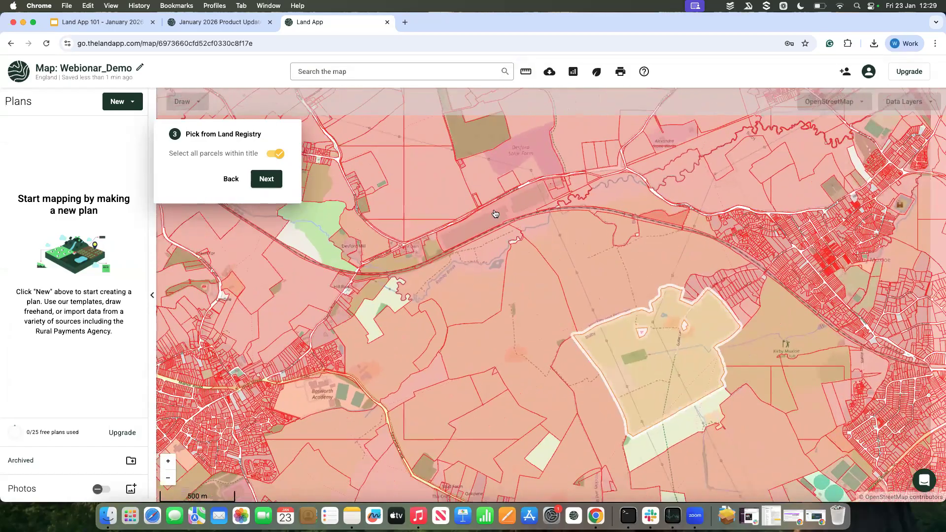
click(266, 178)
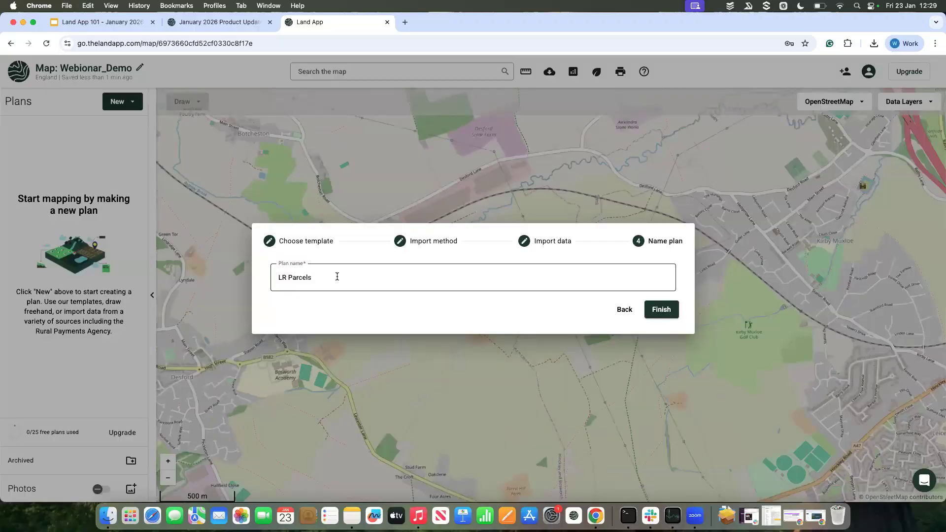
Step: Replace the suggested plan name with a new name beginning with "B"
drag(337, 277, 275, 276)
text(Blank, Title1)
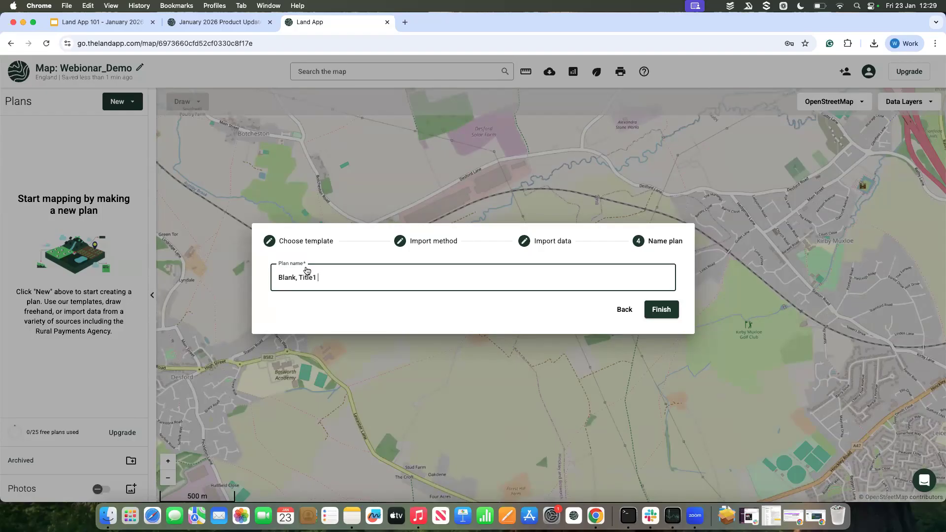
Step: Finish creating the plan with the name "Blank, Title1" and select its imported area on the map
click(654, 312)
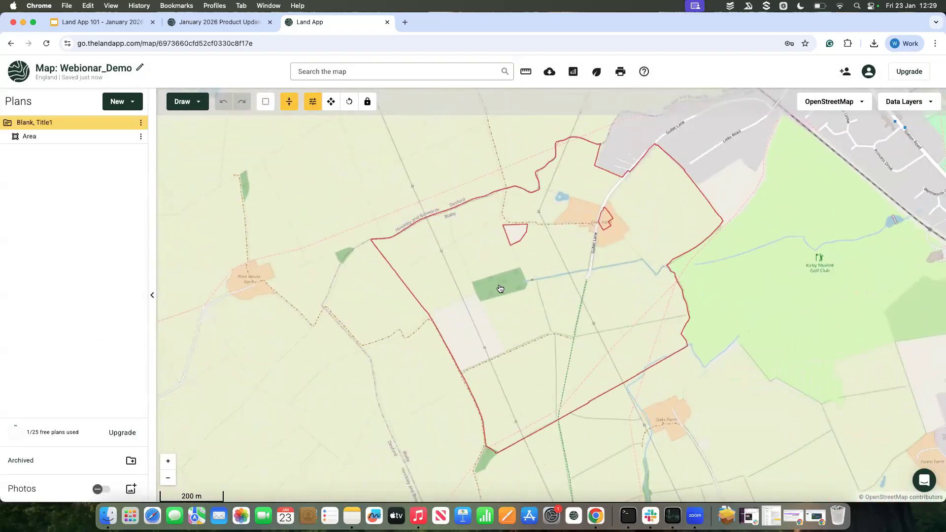
drag(587, 259, 506, 266)
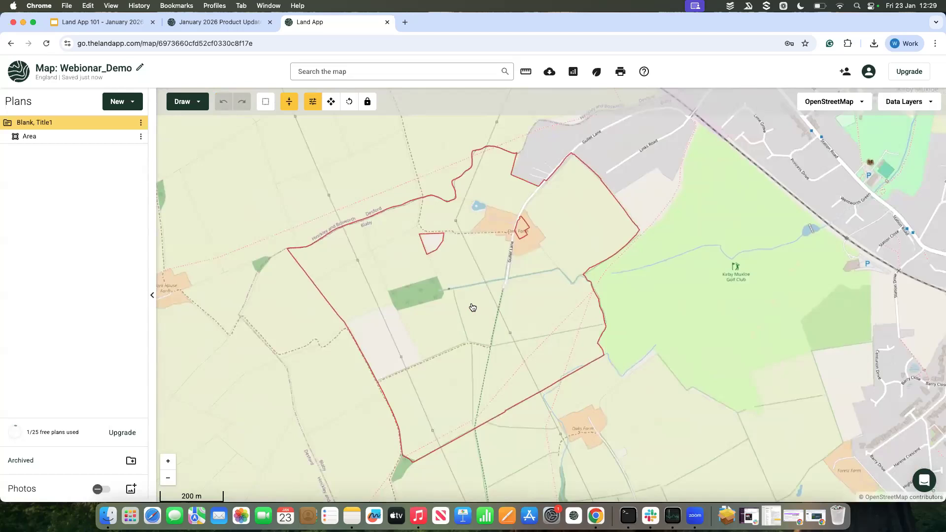
click(452, 326)
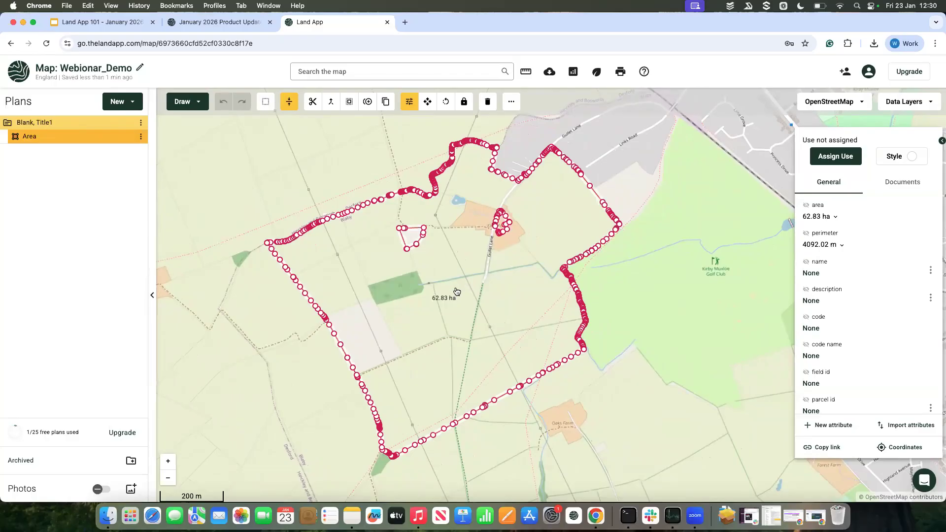
Step: Examine the imported area's attributes, from area and perimeter down to title number, INSPIRE ID and generated date
click(605, 300)
click(522, 308)
drag(533, 312, 580, 308)
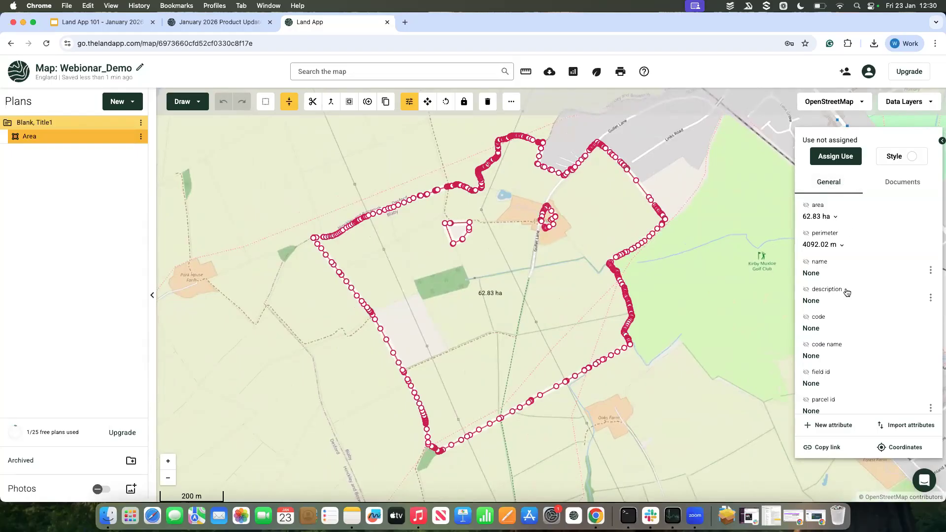
scroll(846, 292, down, 3)
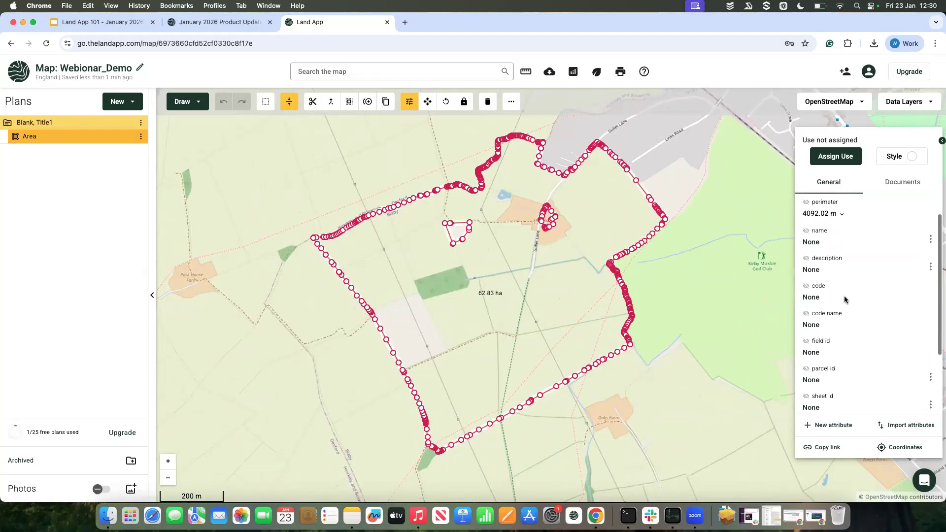
scroll(846, 300, down, 3)
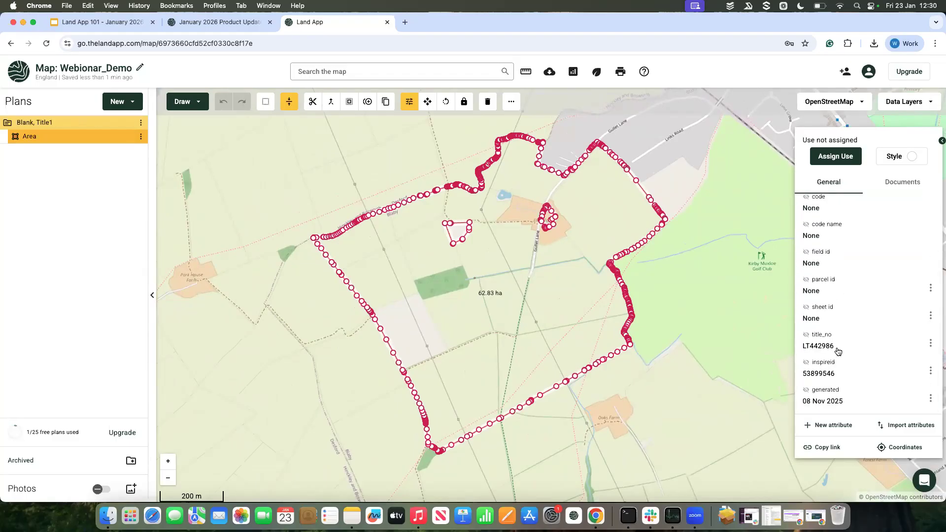
scroll(842, 268, up, 5)
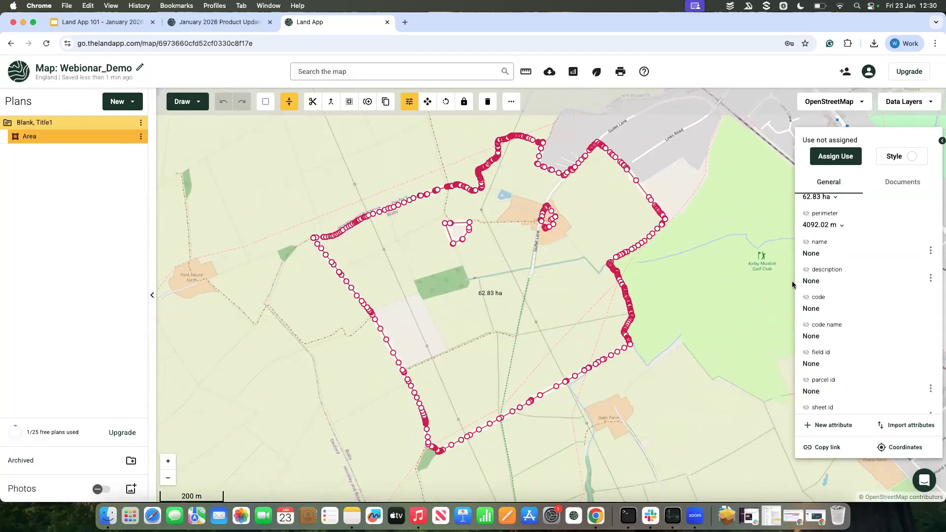
scroll(864, 267, up, 1)
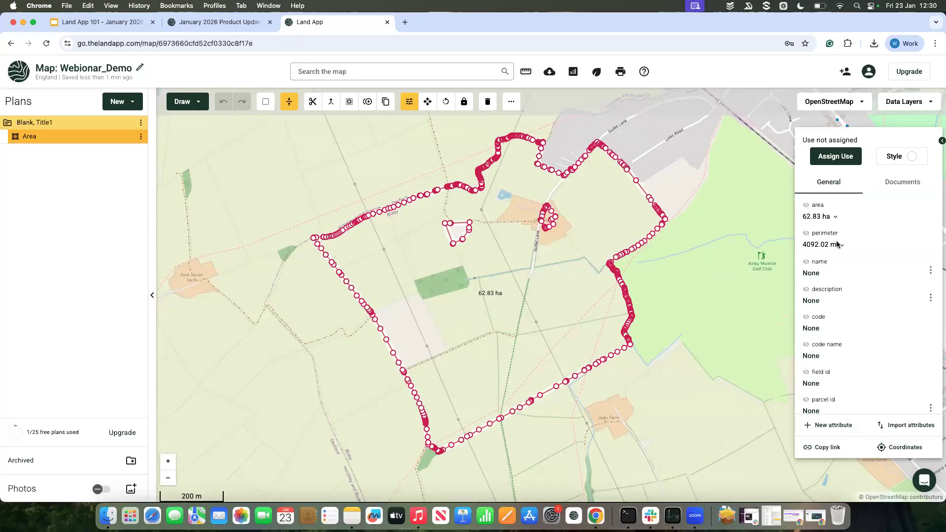
Step: Set the imported area's name attribute to "Title 1"
scroll(830, 262, down, 2)
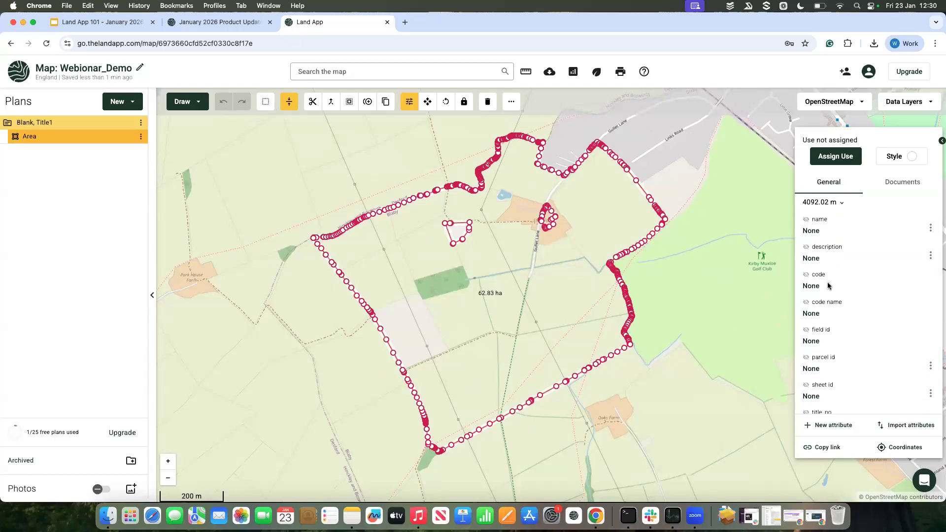
click(818, 230)
click(820, 242)
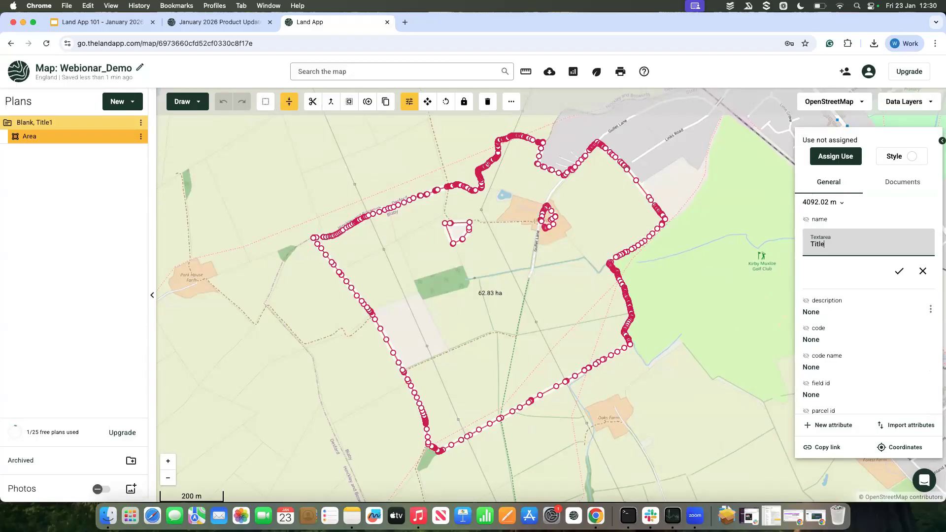
text(Title 1)
click(898, 271)
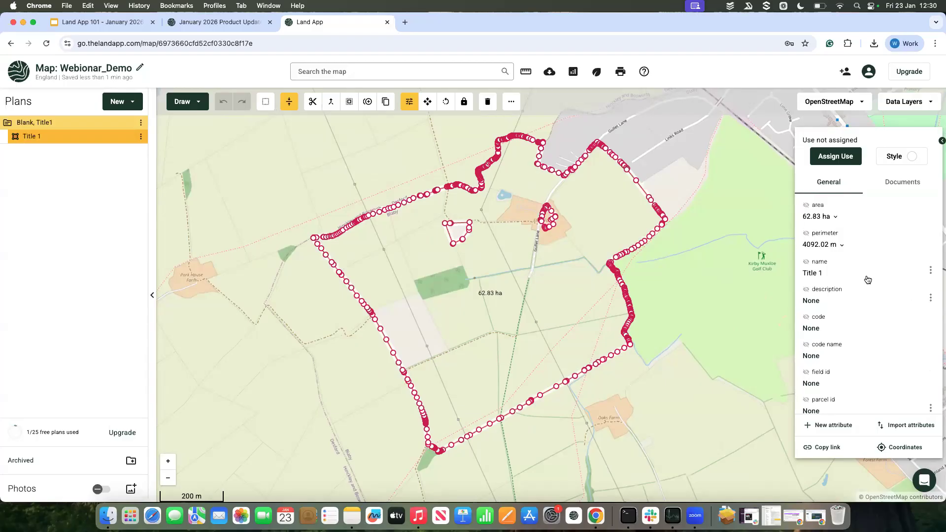
Step: Read the Land Registry details held in the Title 1 area's attributes: title number, INSPIRE ID and generated date
scroll(867, 277, down, 1)
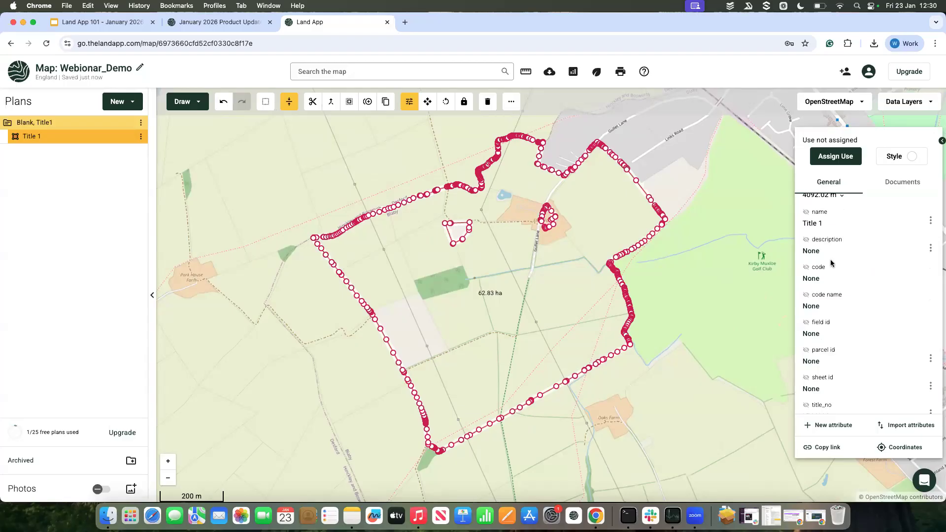
scroll(831, 263, down, 5)
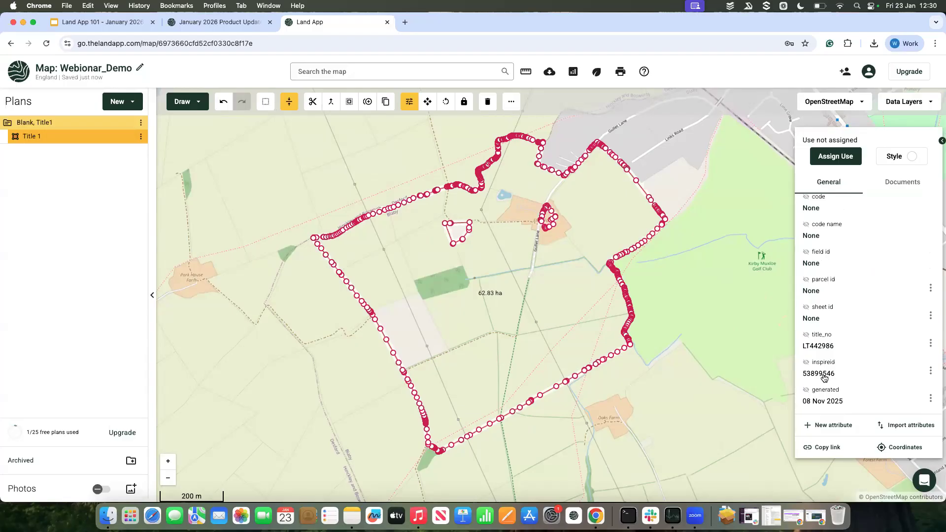
scroll(824, 378, up, 1)
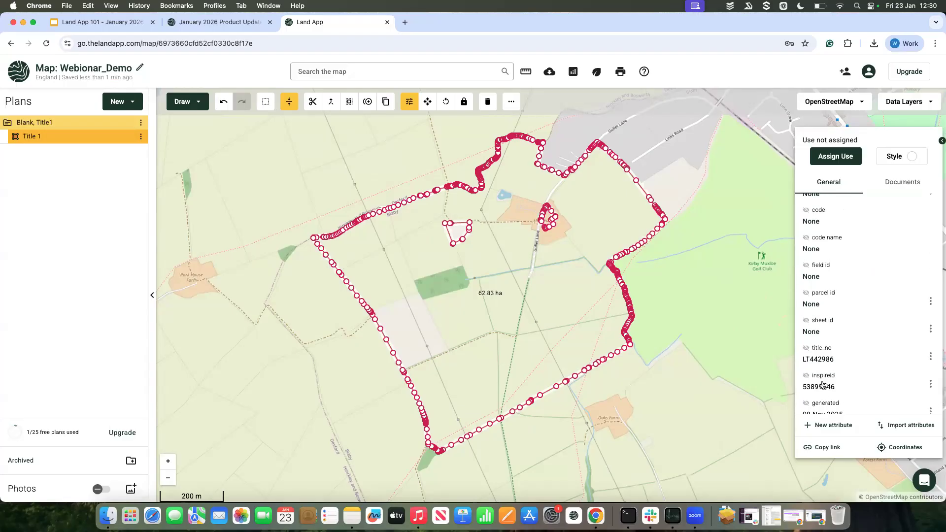
scroll(823, 383, down, 1)
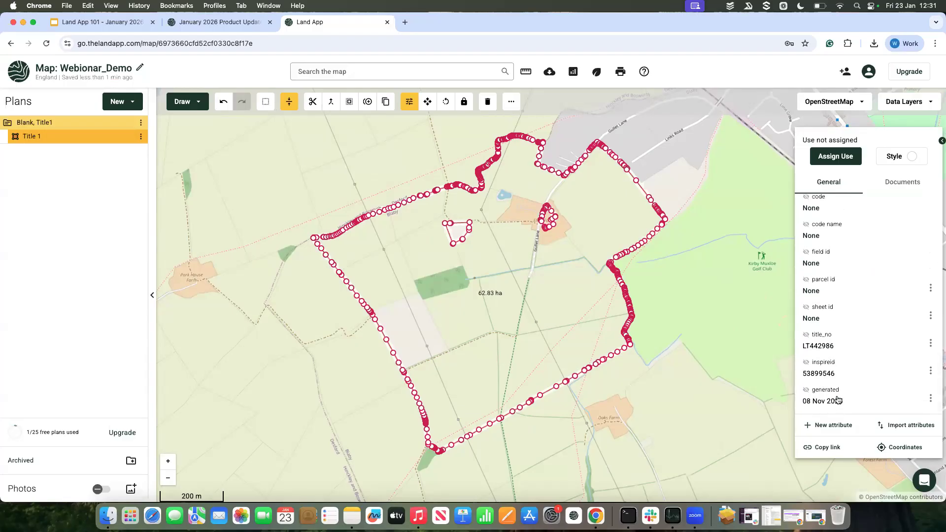
scroll(836, 399, up, 5)
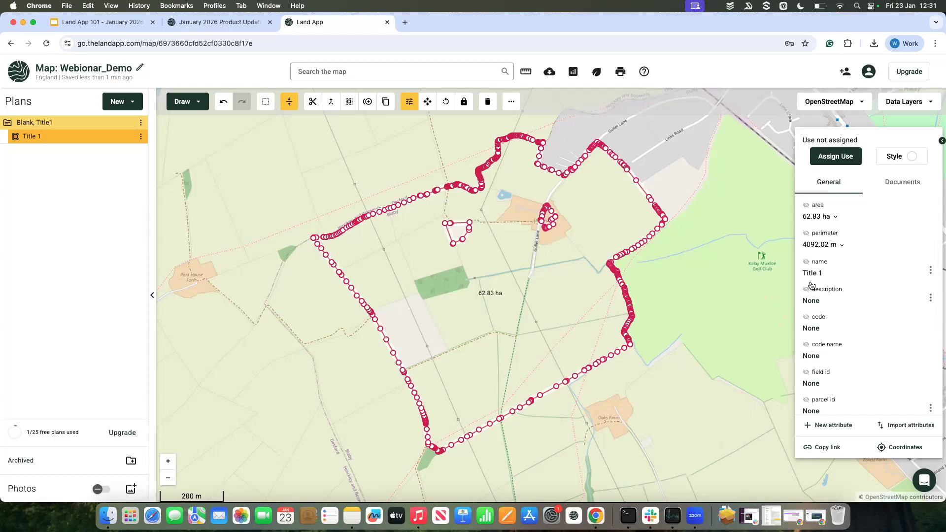
Step: Show the title number, name and area attributes as labels on the Title 1 area and view them unselected
scroll(805, 337, down, 4)
scroll(804, 337, down, 1)
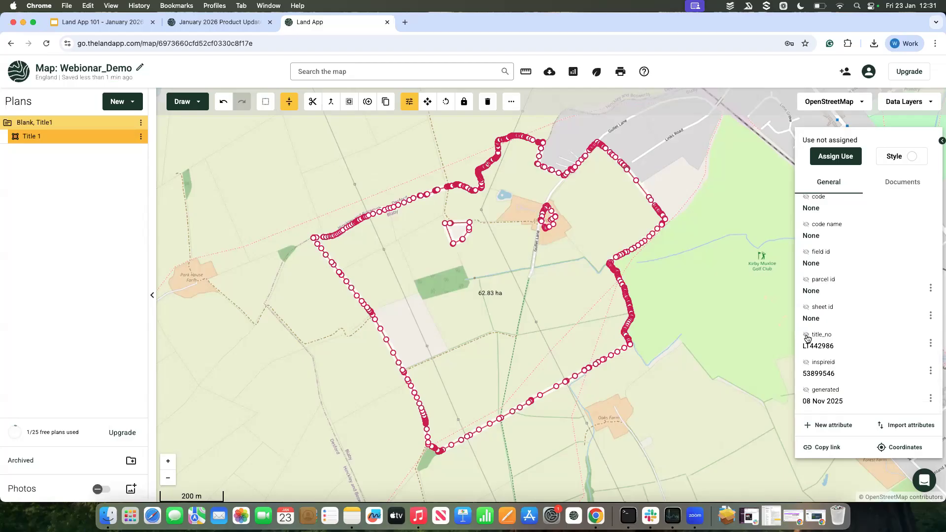
click(806, 335)
click(806, 335)
click(807, 339)
scroll(827, 308, up, 4)
click(806, 262)
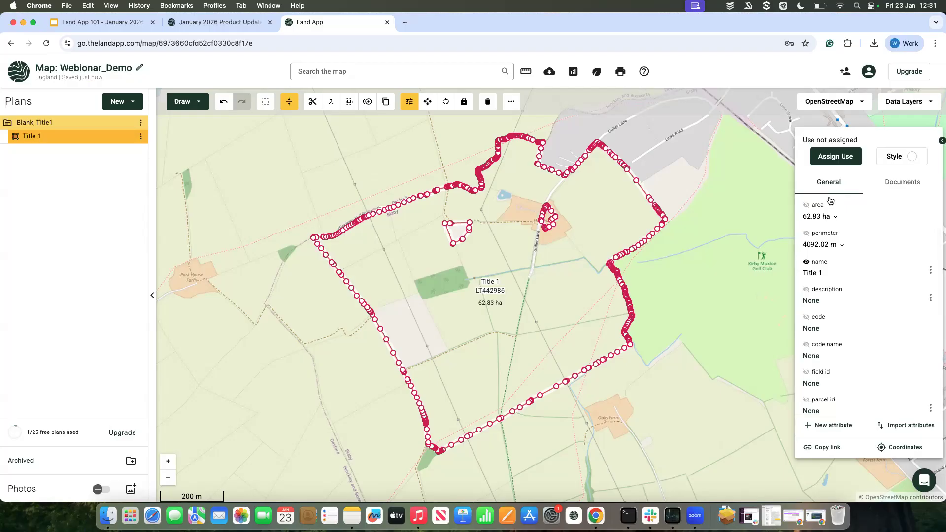
click(806, 205)
click(666, 275)
scroll(512, 286, up, 2)
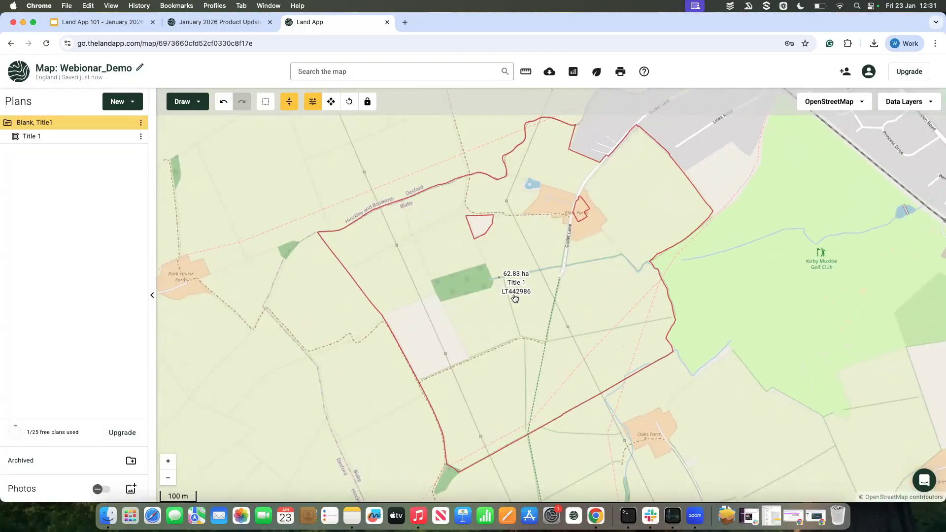
Step: Reselect the Title 1 area and hide its area and name labels, keeping only the title number label
click(517, 310)
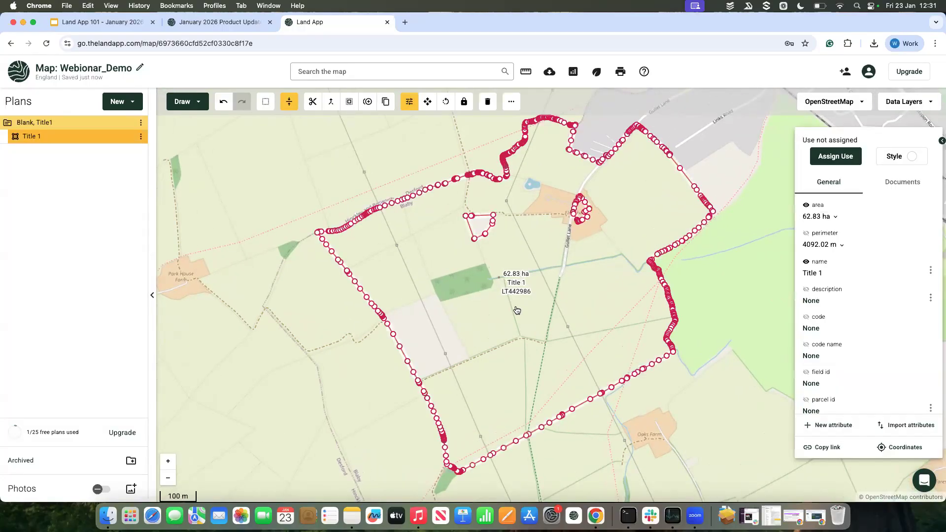
click(806, 206)
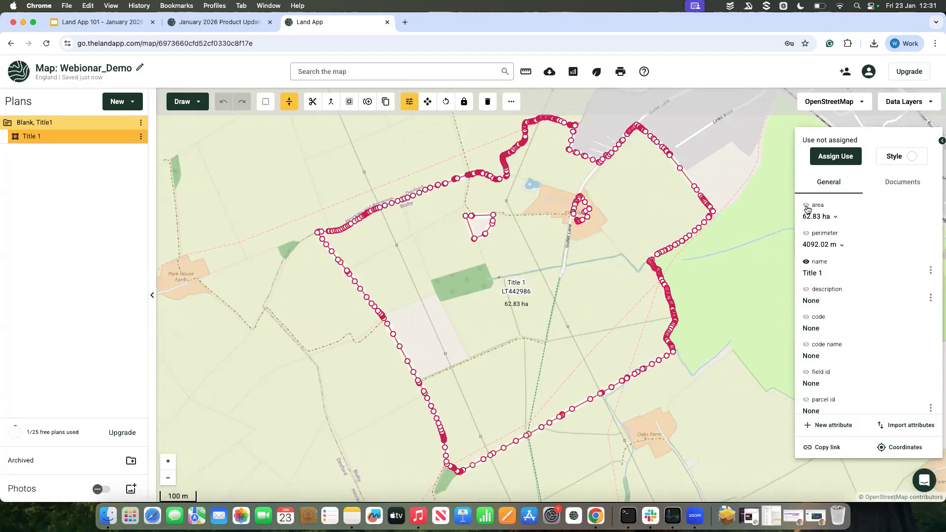
click(807, 262)
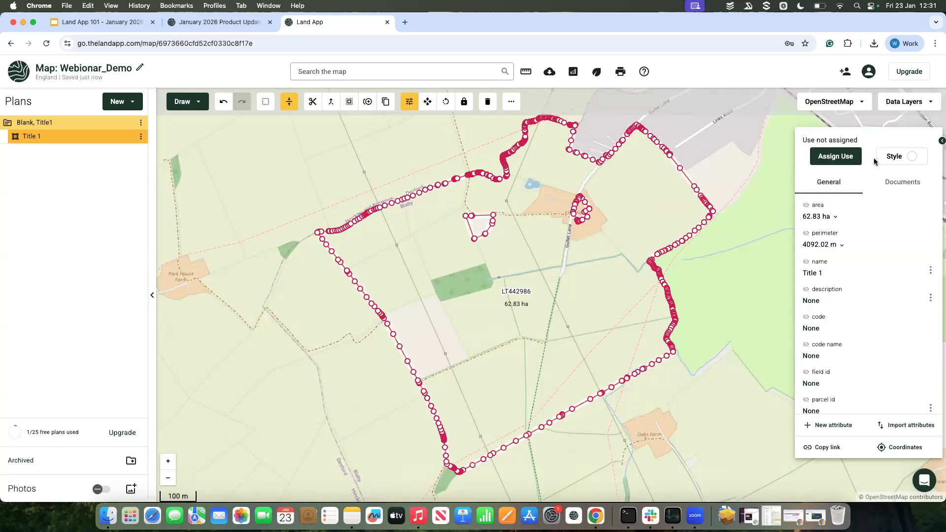
Step: Look through the Boundary, Infrastructure and Land use feature types and assign Ownership boundary as the Title 1 area's use
click(839, 159)
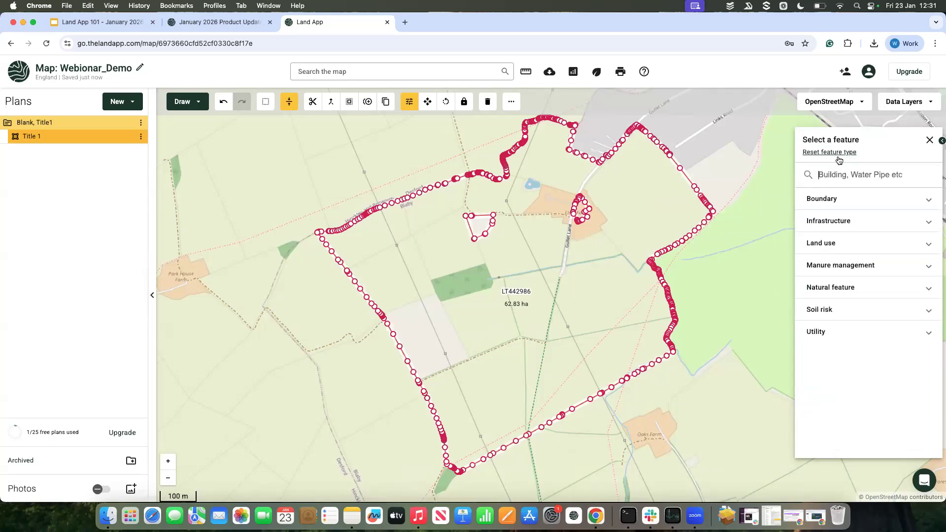
click(855, 202)
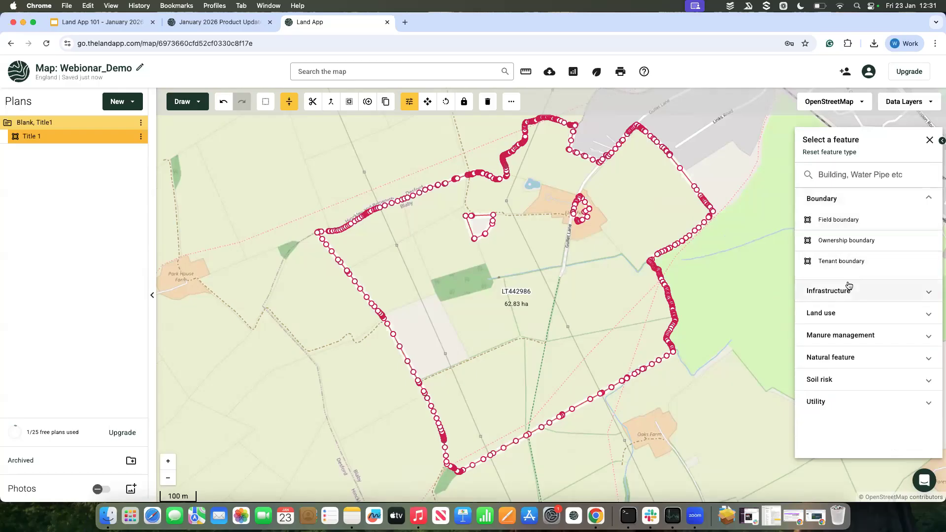
click(849, 287)
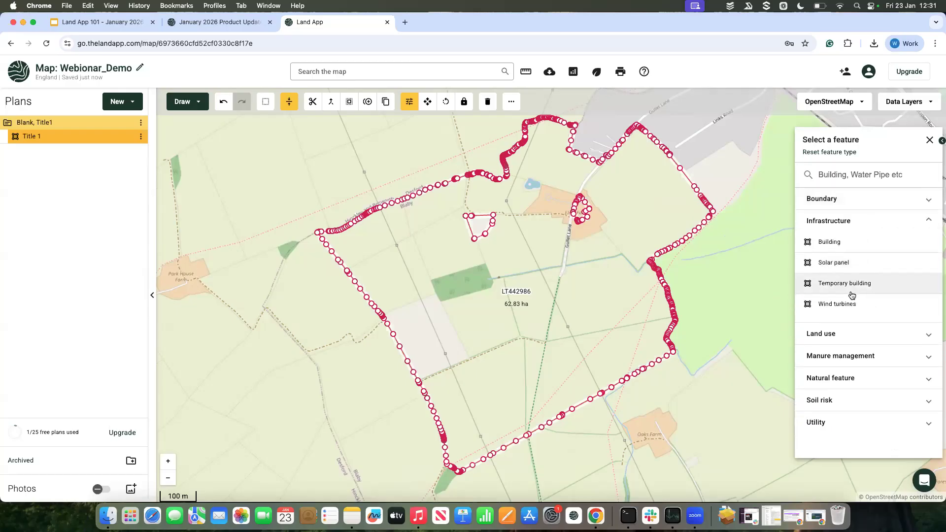
click(843, 333)
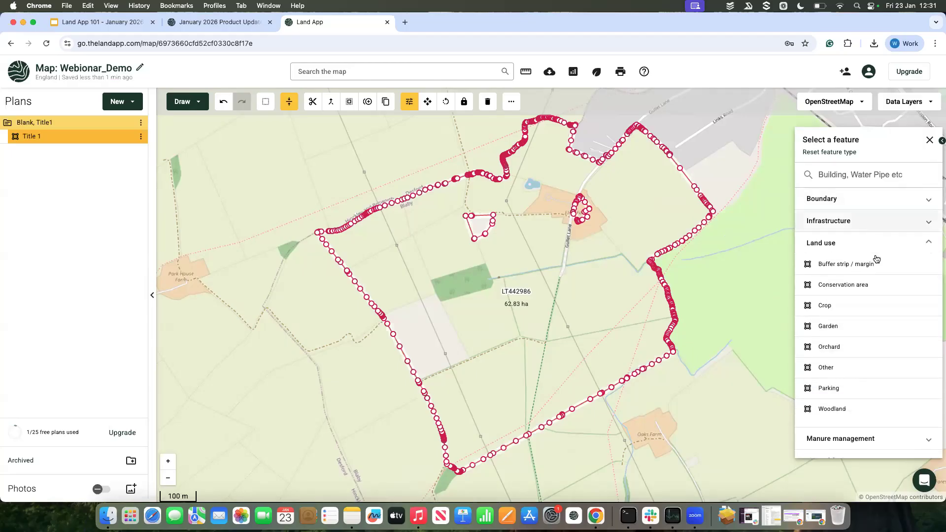
scroll(862, 390, down, 1)
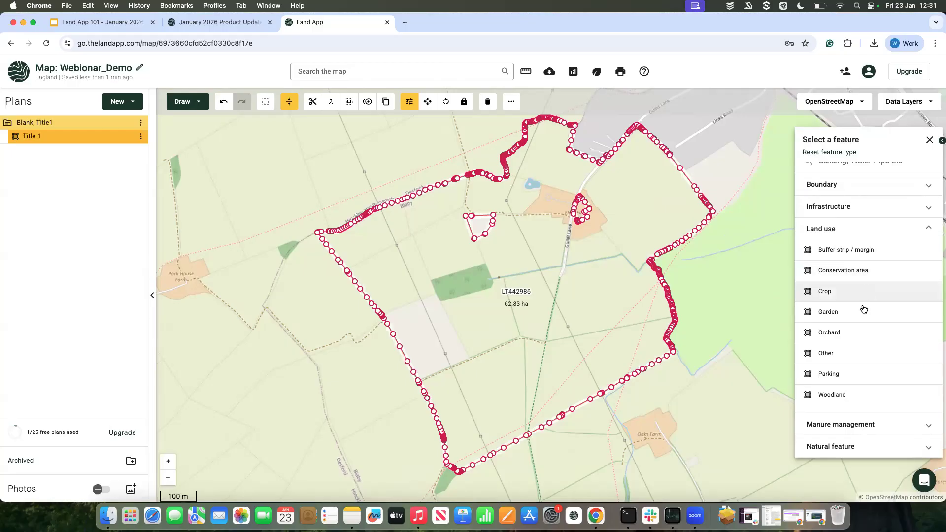
scroll(850, 352, down, 1)
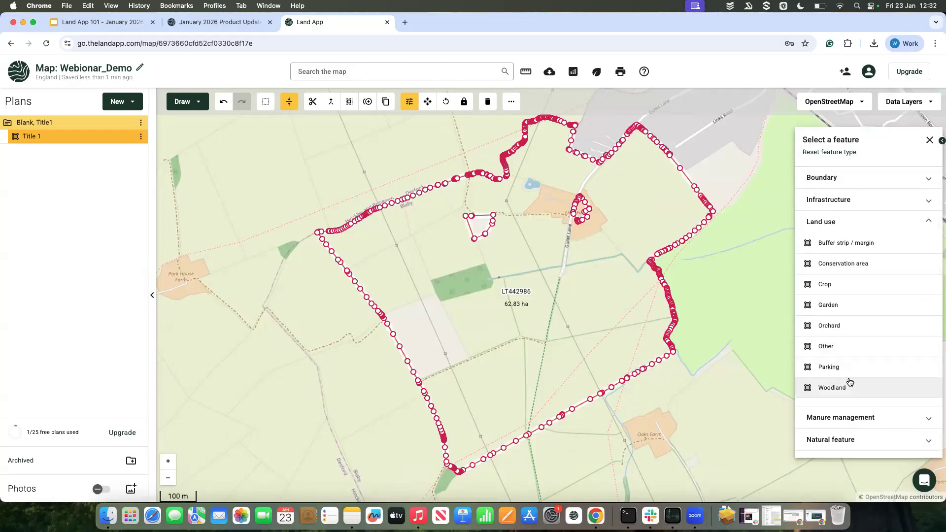
scroll(850, 385, down, 3)
scroll(869, 246, up, 6)
click(861, 196)
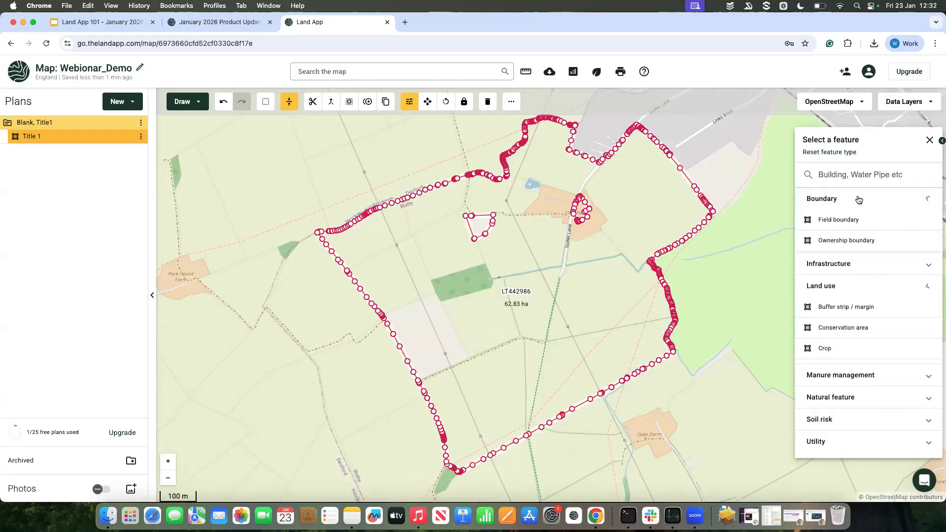
click(851, 241)
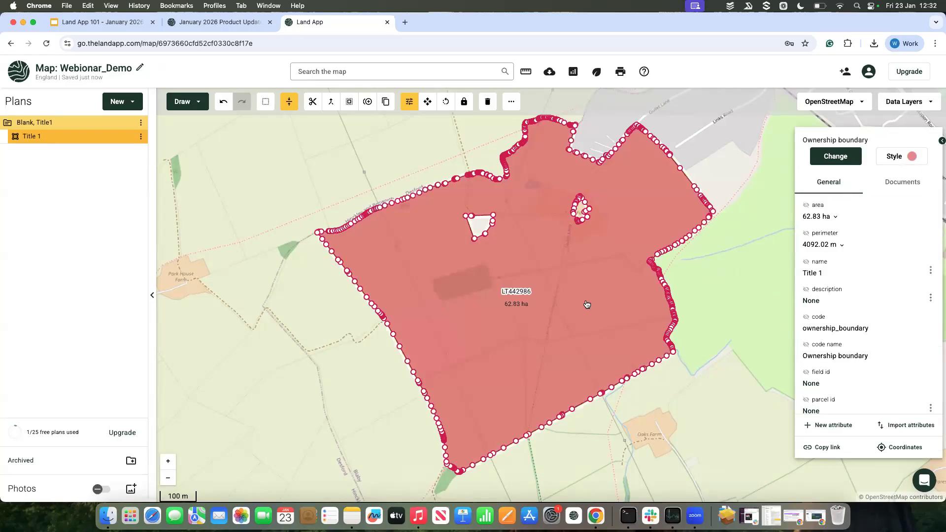
Step: Restyle the Title 1 area with an indigo fill at opacity 12, view the pattern options without applying one, and deselect the area
click(911, 159)
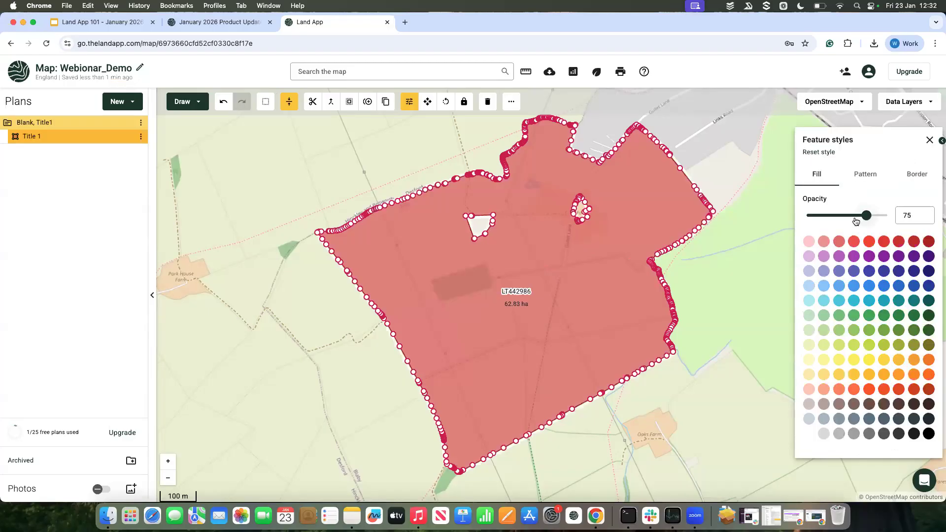
drag(866, 216, 816, 215)
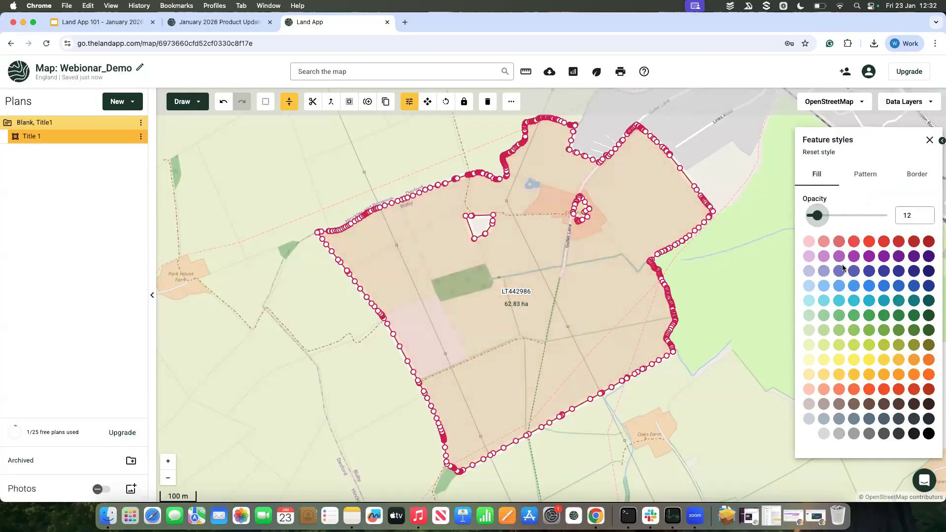
click(854, 271)
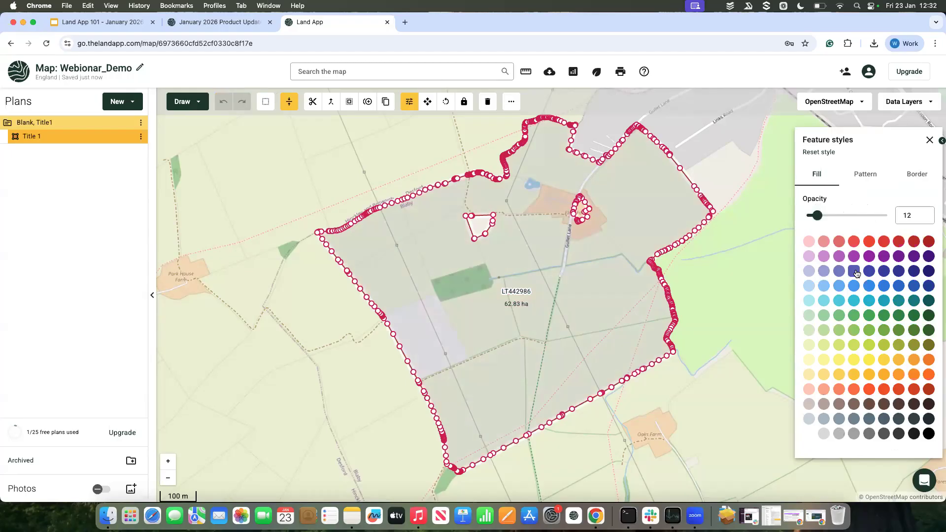
click(865, 174)
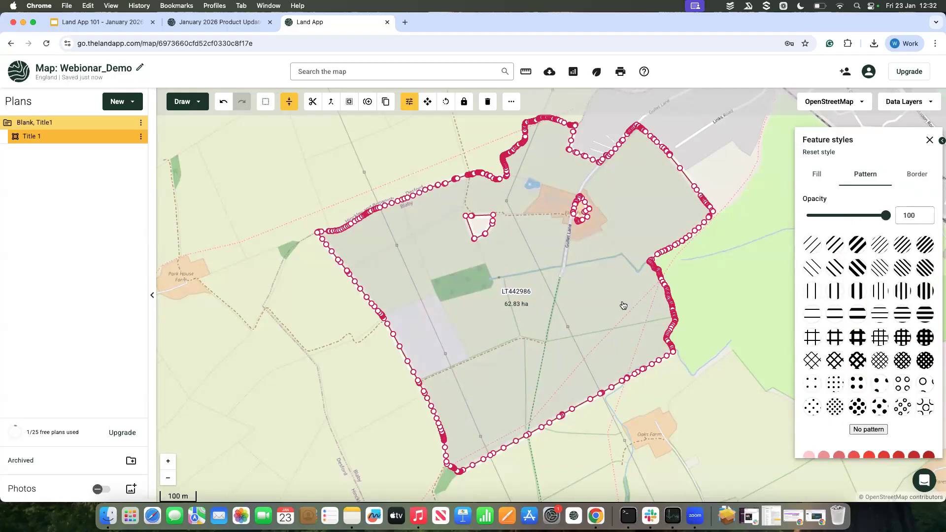
click(929, 140)
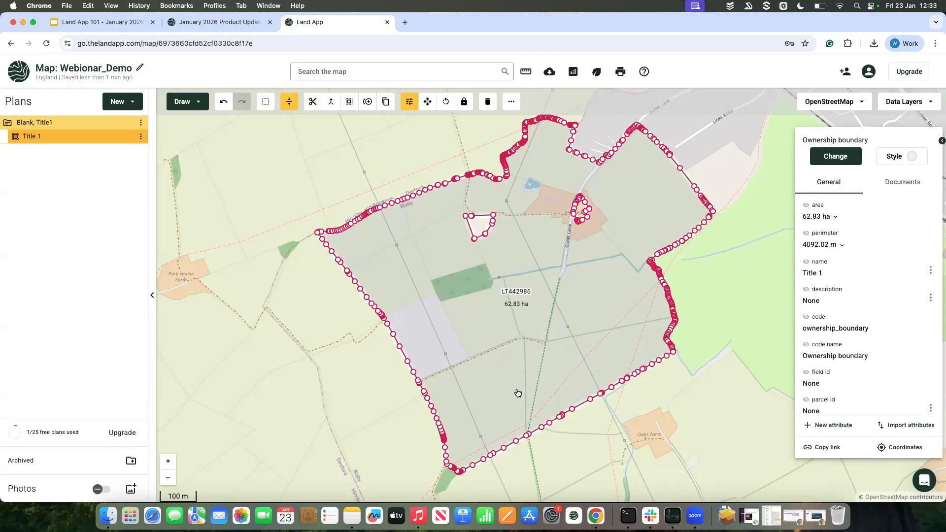
click(705, 315)
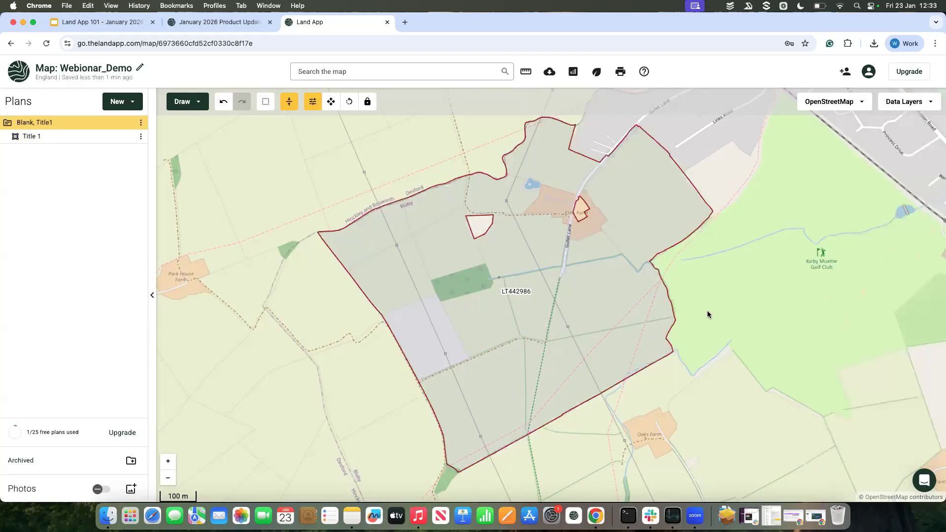
Step: Select and deselect the Title 1 area to compare the editing tools offered with and without a selected feature
click(531, 304)
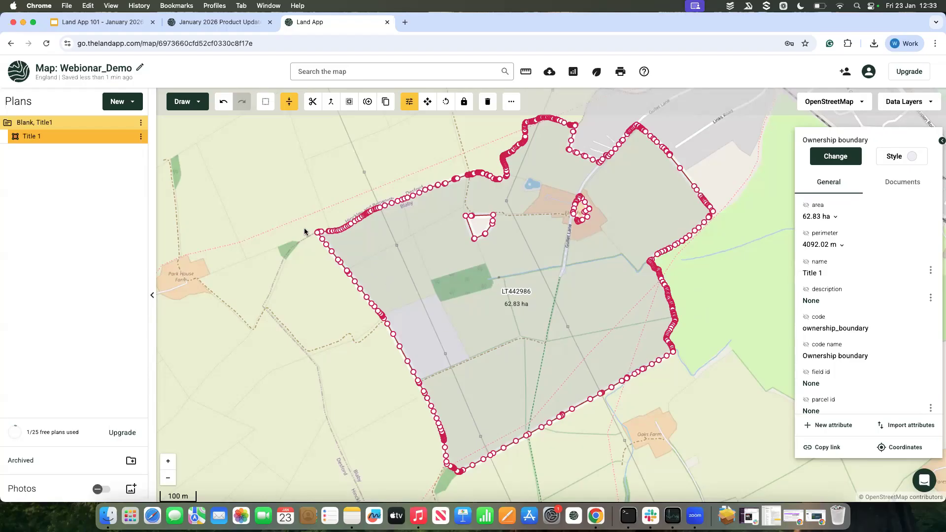
click(266, 264)
click(367, 260)
click(281, 243)
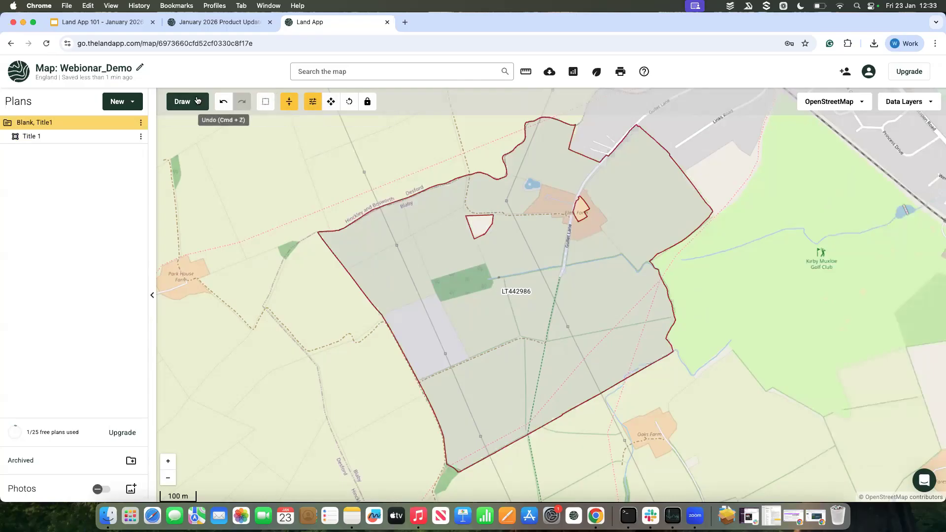
click(405, 265)
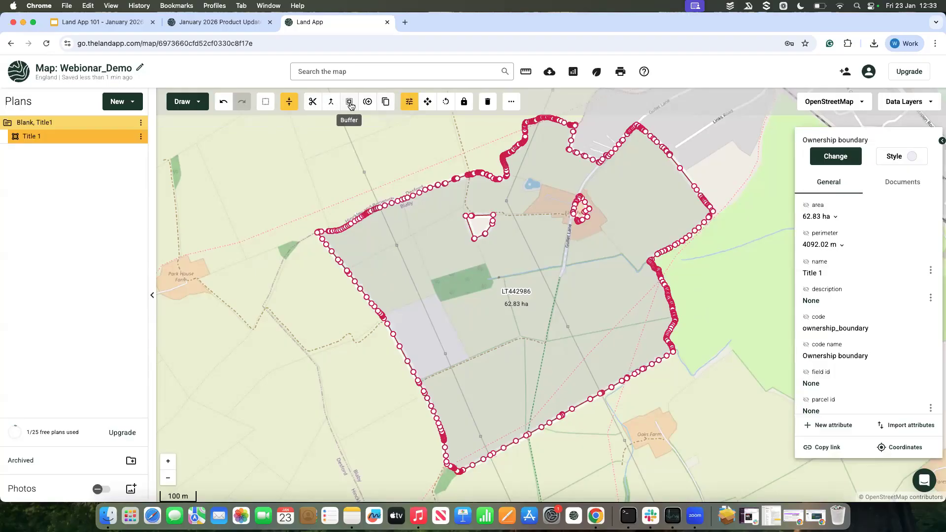
scroll(348, 197, up, 3)
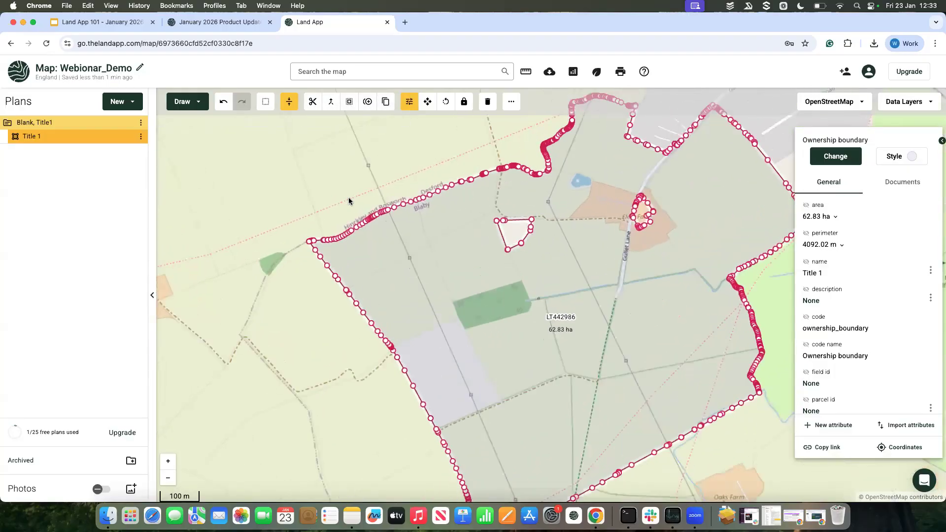
drag(442, 290, 403, 295)
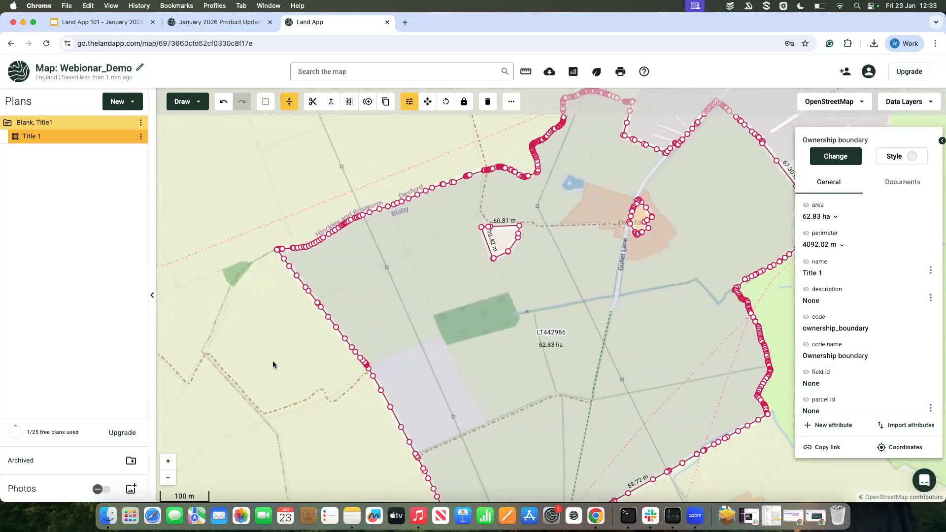
click(273, 362)
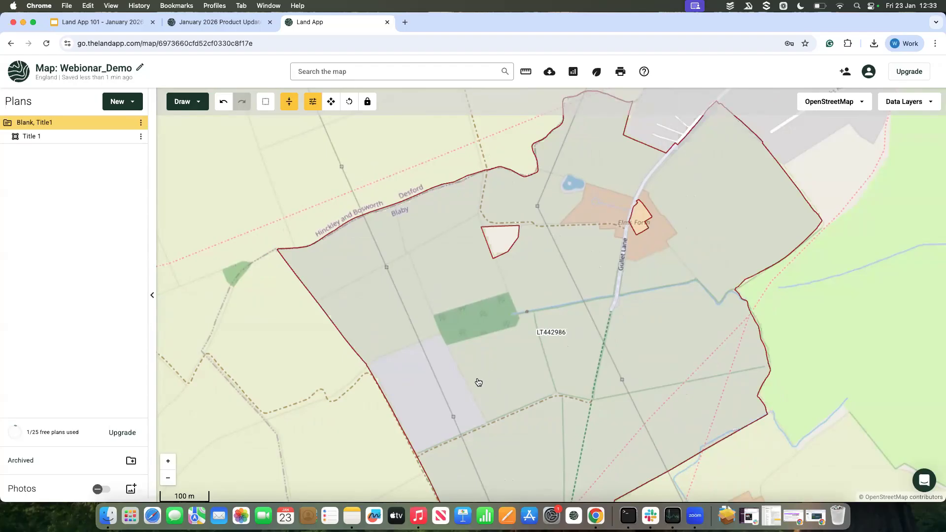
drag(478, 382, 463, 355)
Step: Select the Title 1 area and switch the basemap to the free Stadia Maps Imagery satellite view
click(399, 310)
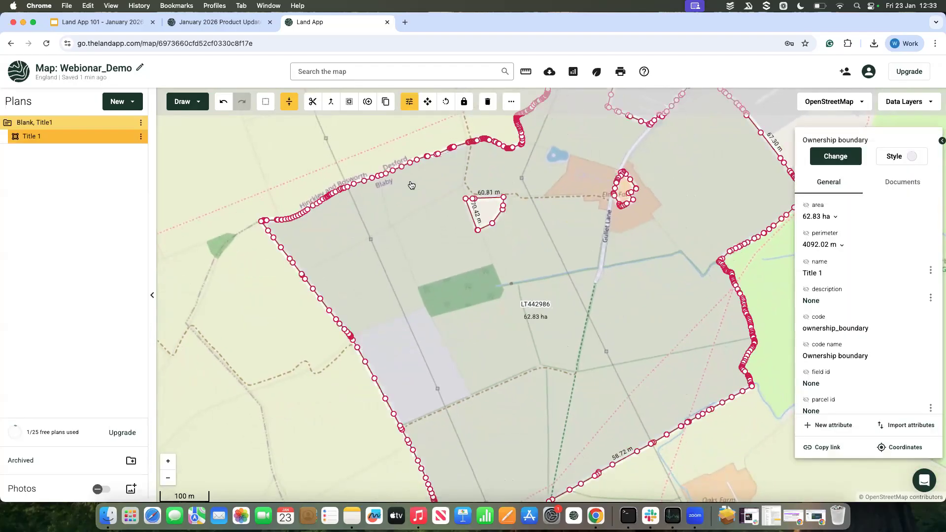
click(862, 102)
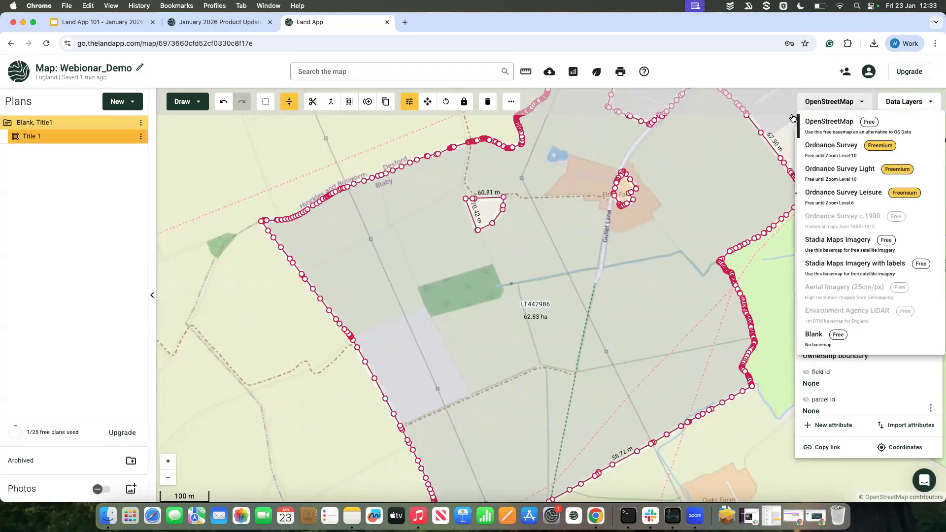
click(814, 245)
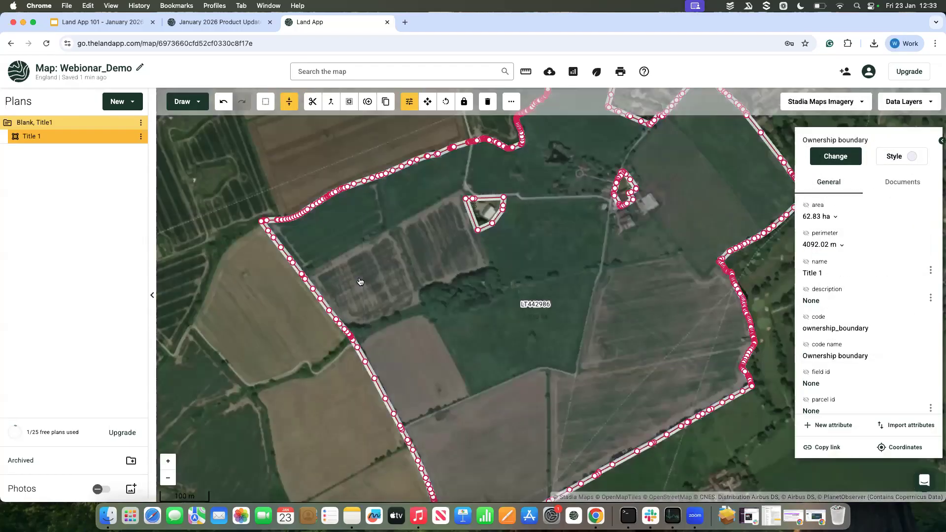
drag(362, 282, 382, 288)
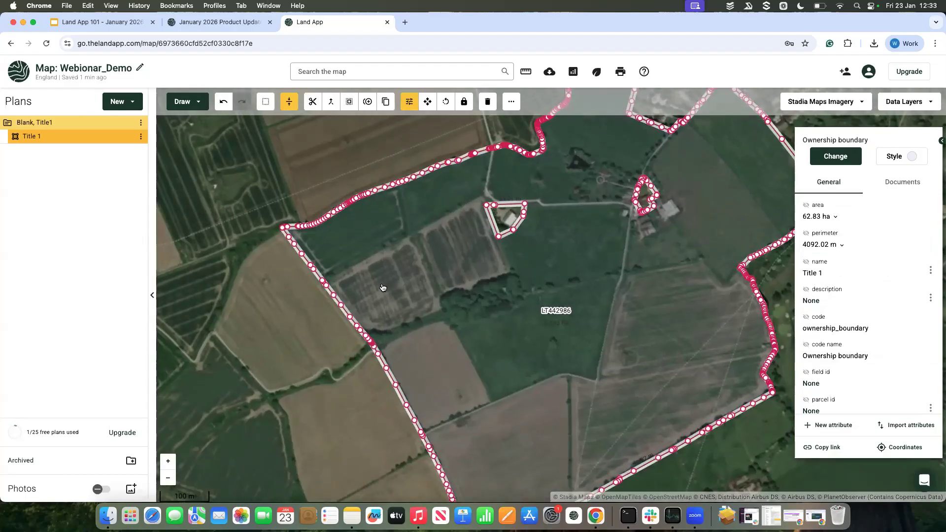
drag(405, 245, 431, 279)
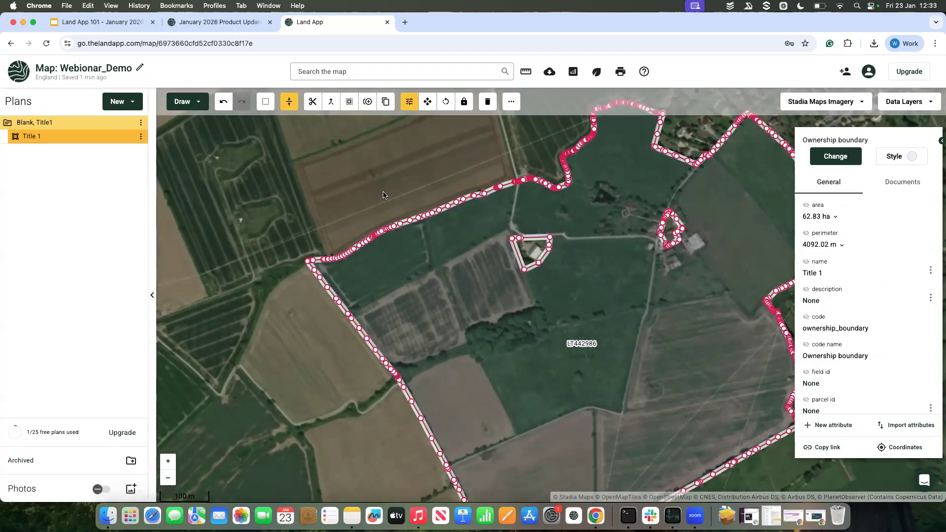
drag(423, 277, 433, 305)
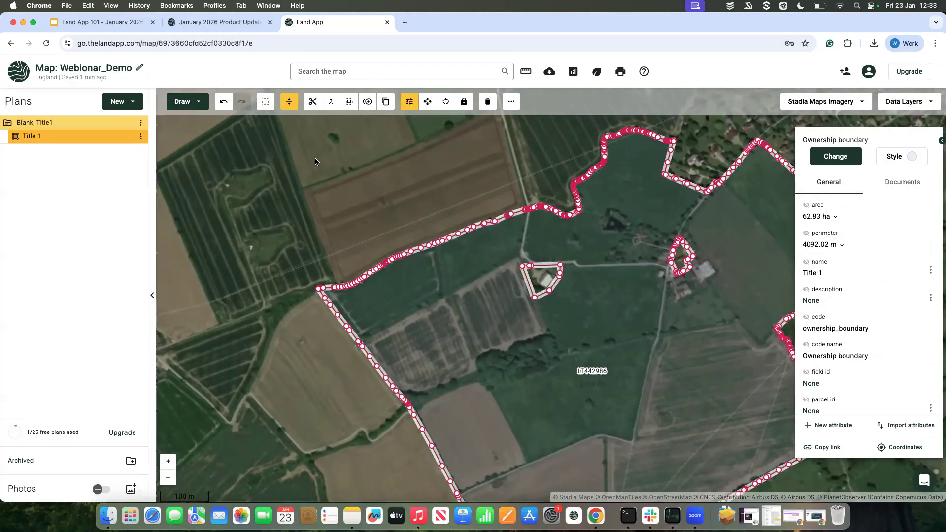
Step: Split the north-western field off the Title 1 area with a line along the field's southern and eastern edges
click(314, 104)
click(345, 354)
click(444, 298)
double_click(432, 226)
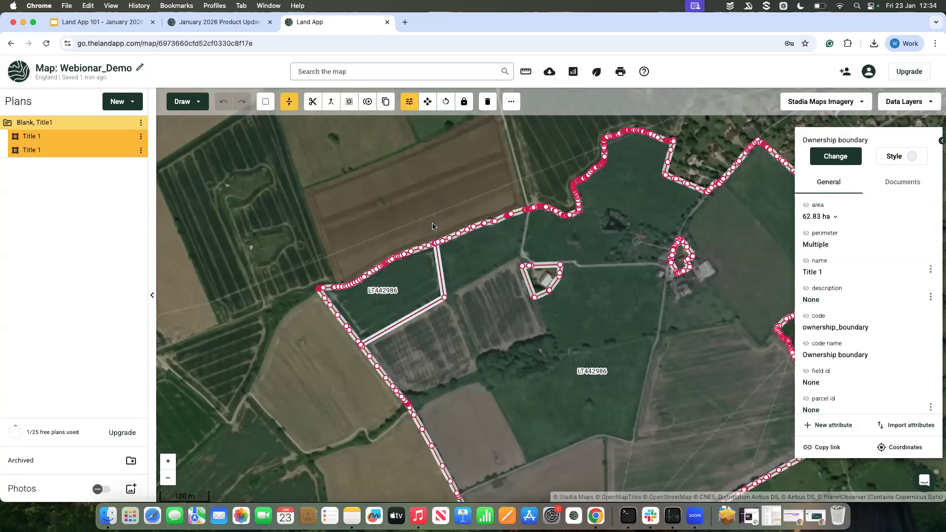
Step: Select the two parts of the split Title 1 area in turn to check that they are separate features
drag(452, 308, 400, 260)
drag(418, 302, 409, 303)
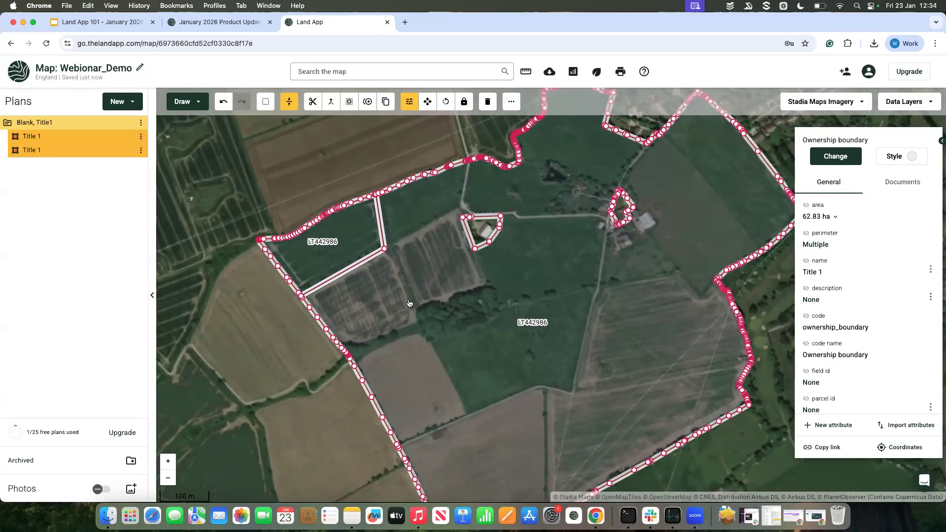
click(367, 305)
click(334, 250)
click(386, 280)
click(318, 263)
Step: Split the larger Title 1 part along the wood's edge and up past the excluded house plot to the northern boundary
click(351, 295)
click(312, 101)
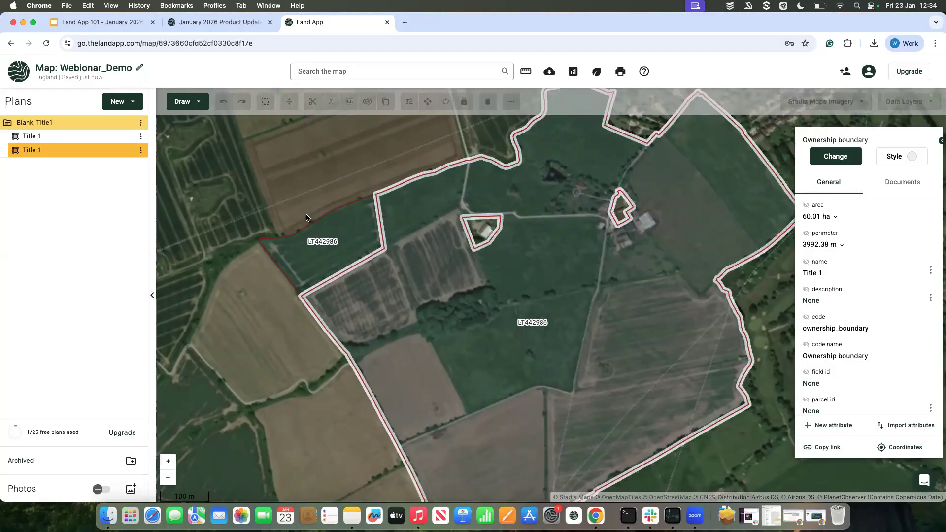
click(332, 363)
click(419, 327)
click(415, 306)
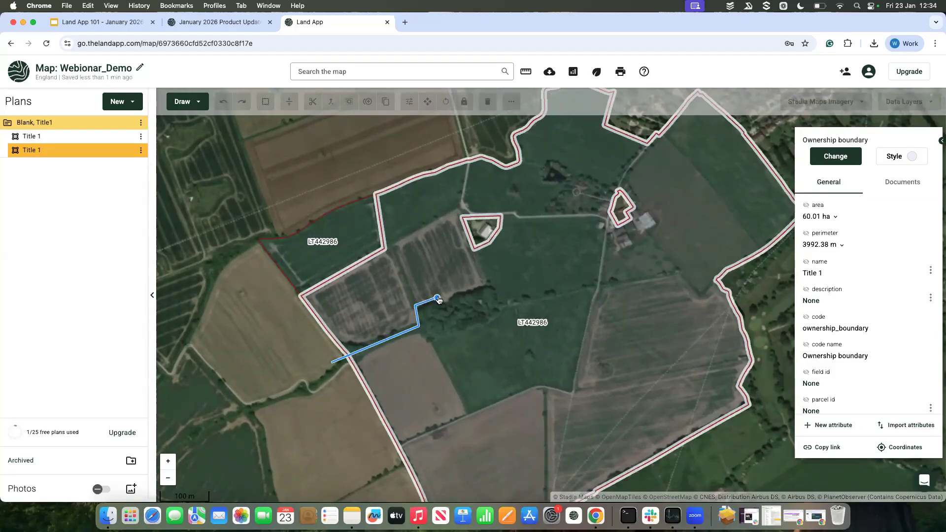
click(485, 284)
double_click(443, 154)
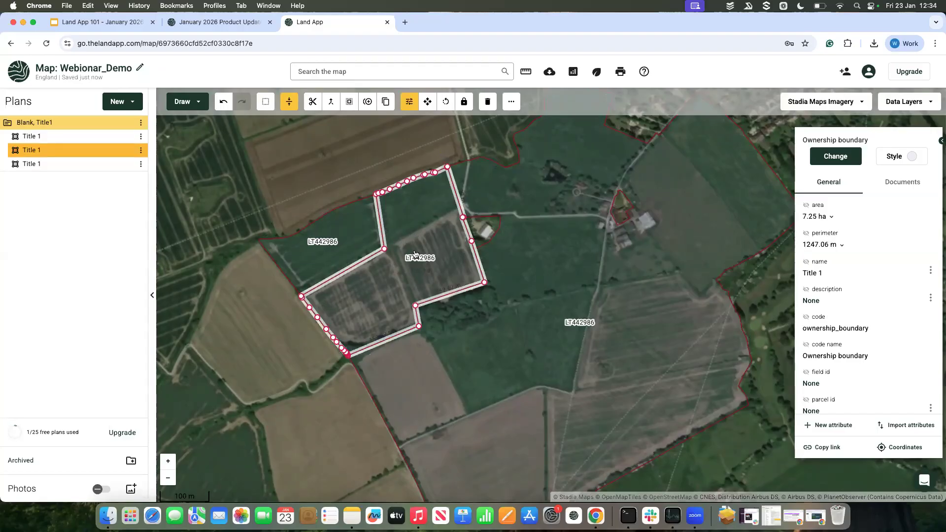
Step: Merge the north-western field parcel with the adjoining parcel to its south-east
scroll(421, 236, up, 1)
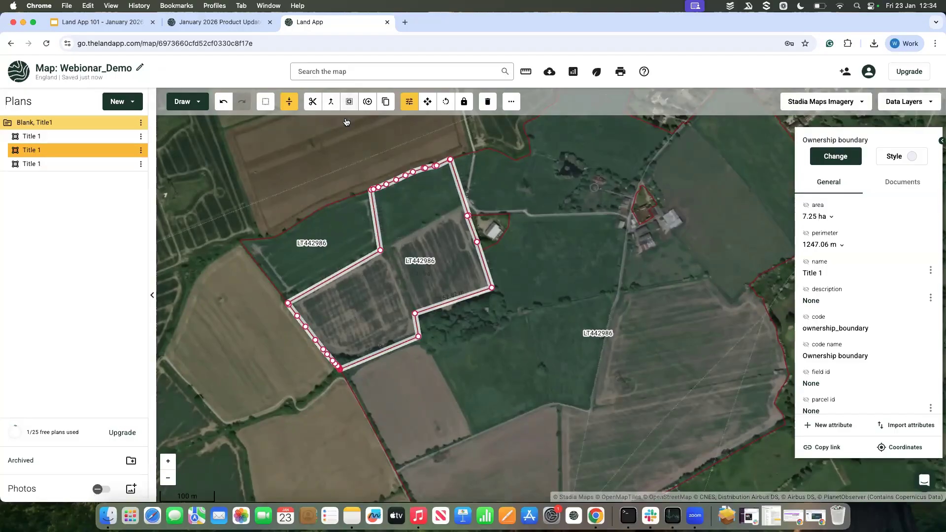
click(330, 247)
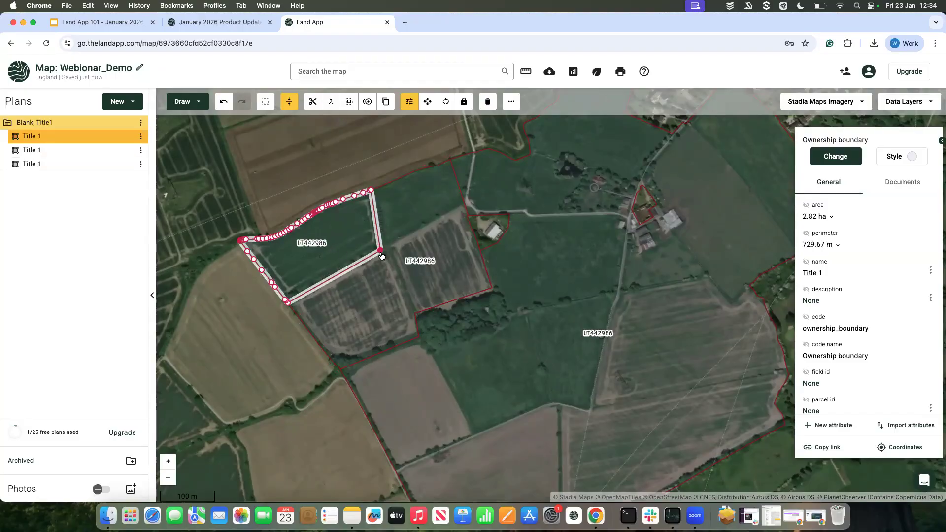
click(381, 256)
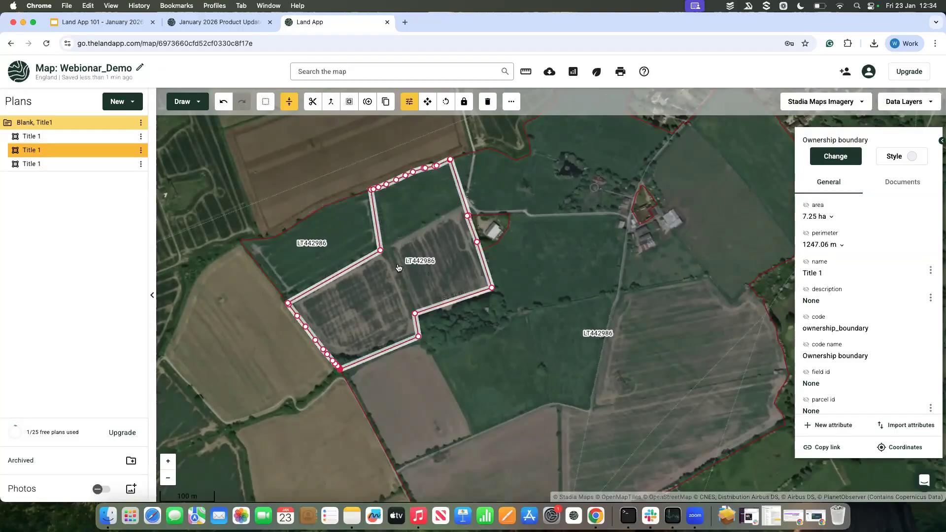
click(365, 247)
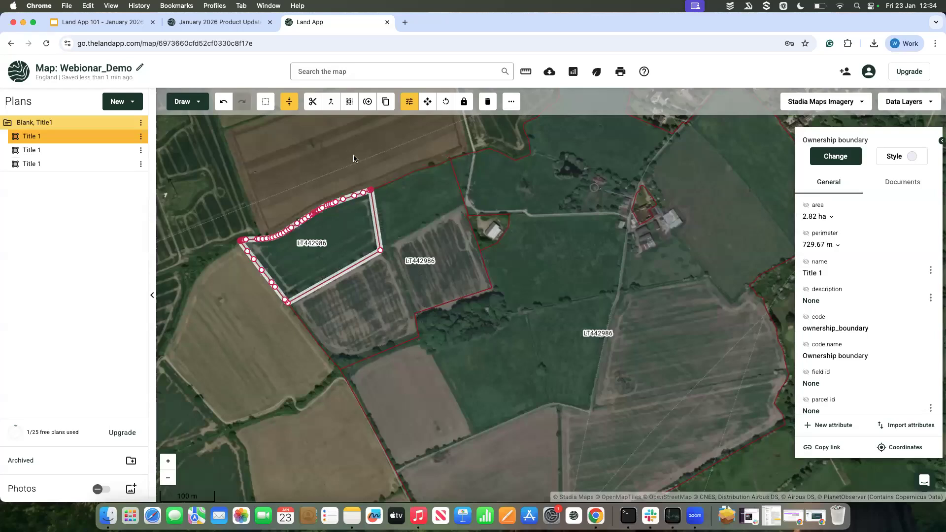
click(332, 102)
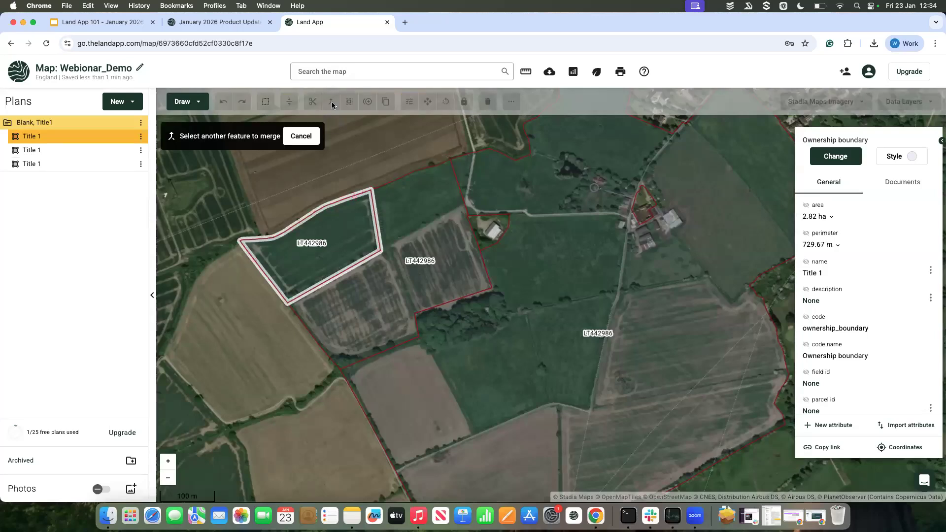
click(406, 235)
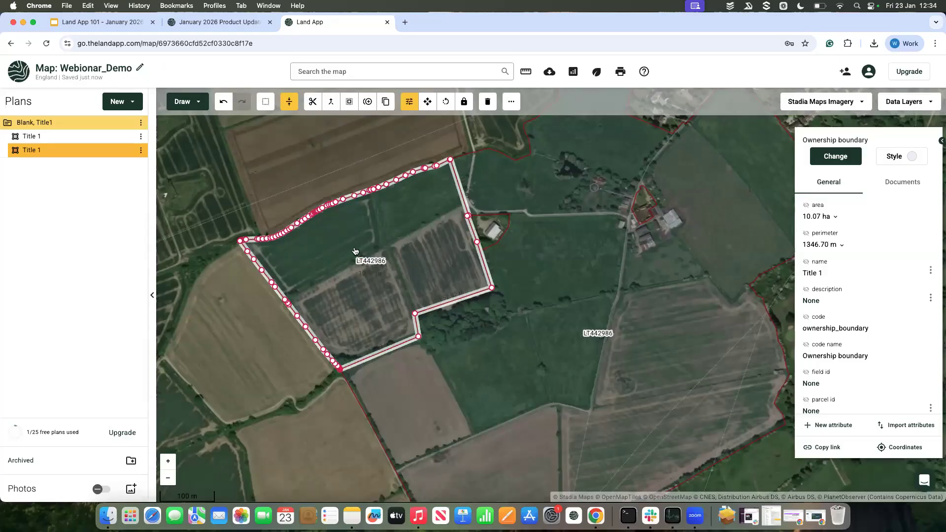
Step: Undo the merge of the two field parcels and reselect the north-western one
drag(405, 254, 398, 253)
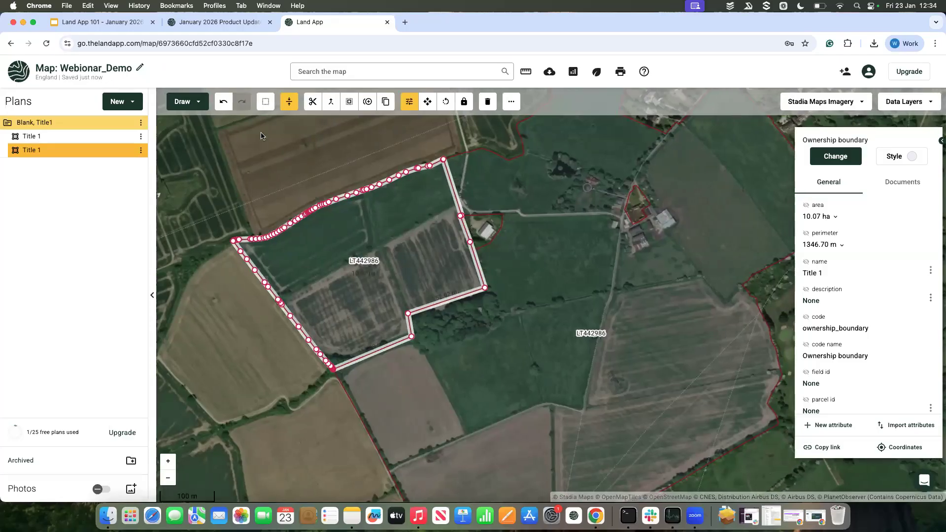
click(223, 102)
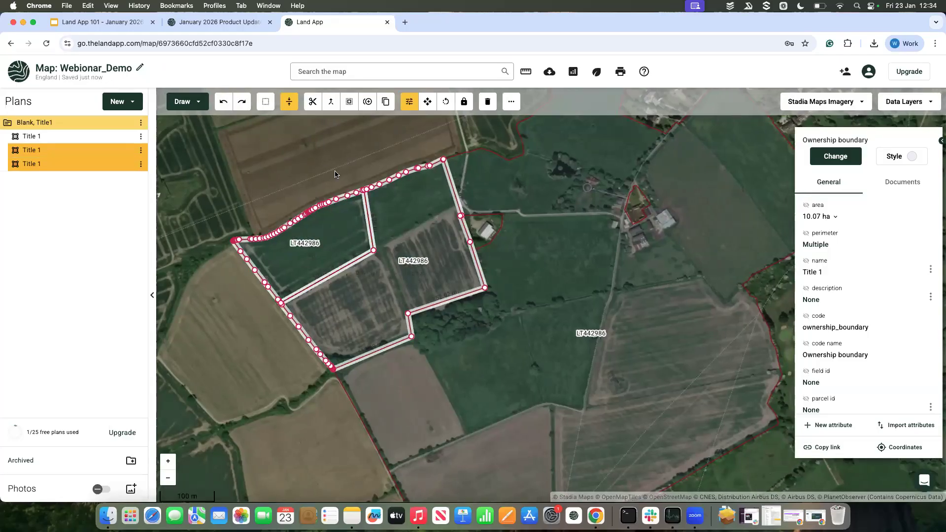
click(392, 228)
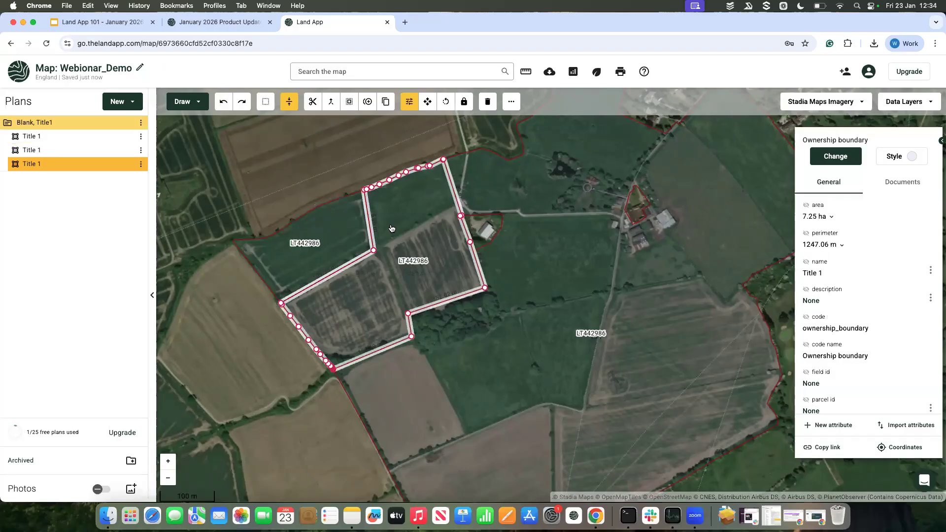
click(331, 250)
Step: Examine the north-western parcel's boundary against the satellite imagery, from close up and within the whole title area
scroll(331, 250, up, 3)
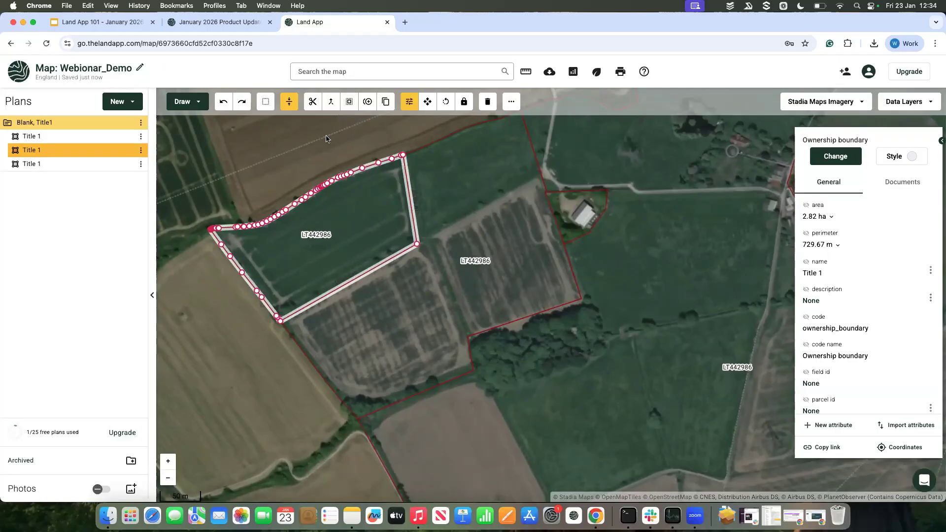
drag(338, 158, 344, 180)
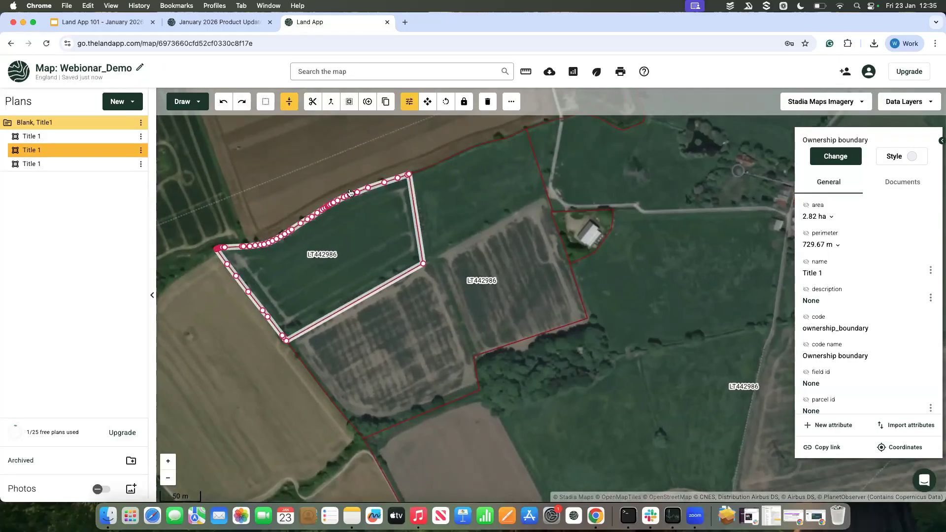
scroll(349, 192, down, 2)
scroll(343, 173, up, 3)
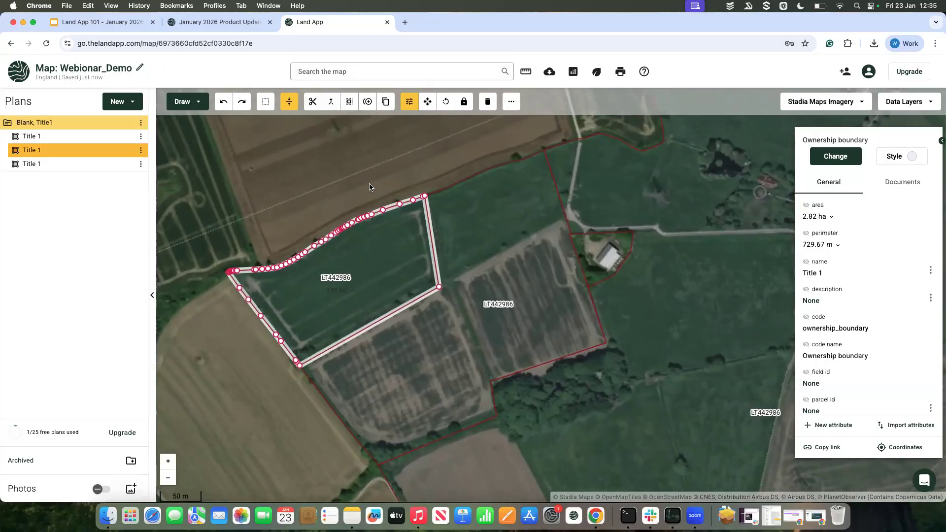
scroll(350, 205, down, 3)
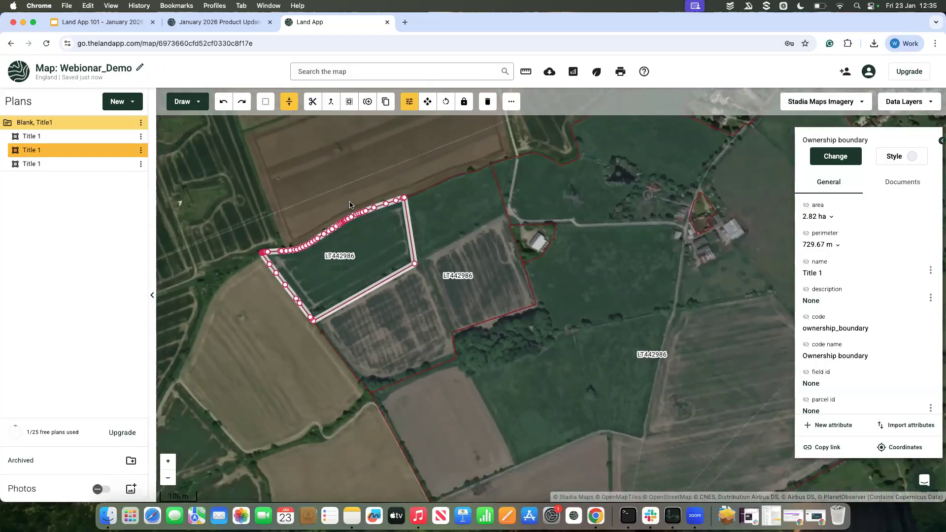
scroll(570, 276, down, 4)
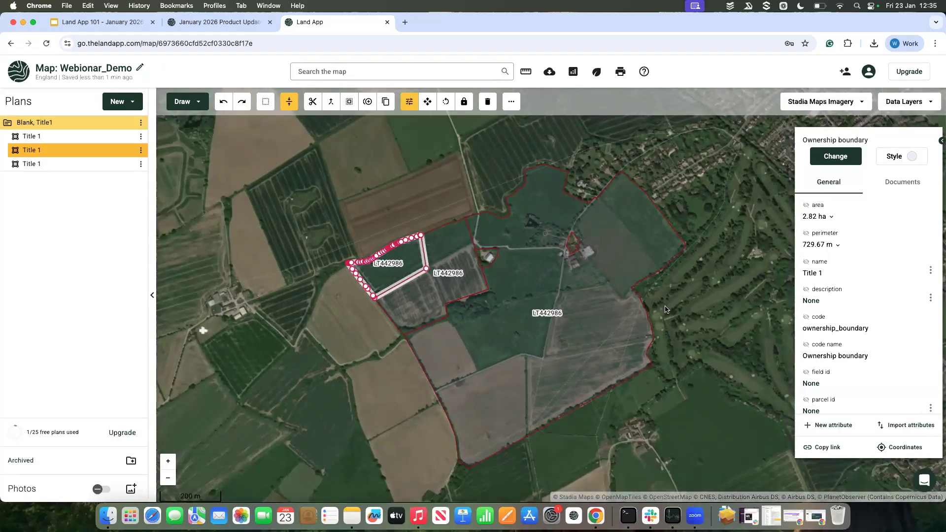
Step: Focus on the excluded farmstead plot beside the lane and switch the basemap to Ordnance Survey
scroll(563, 259, up, 4)
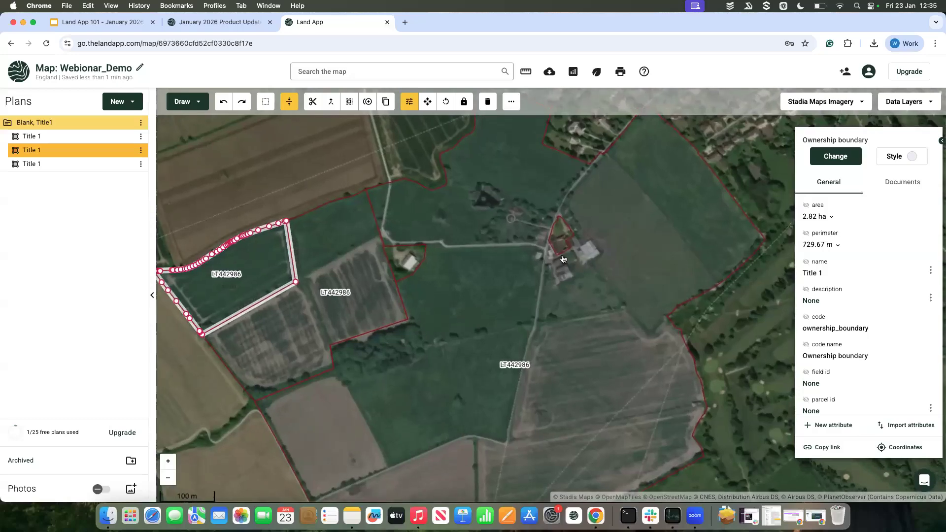
scroll(563, 259, up, 8)
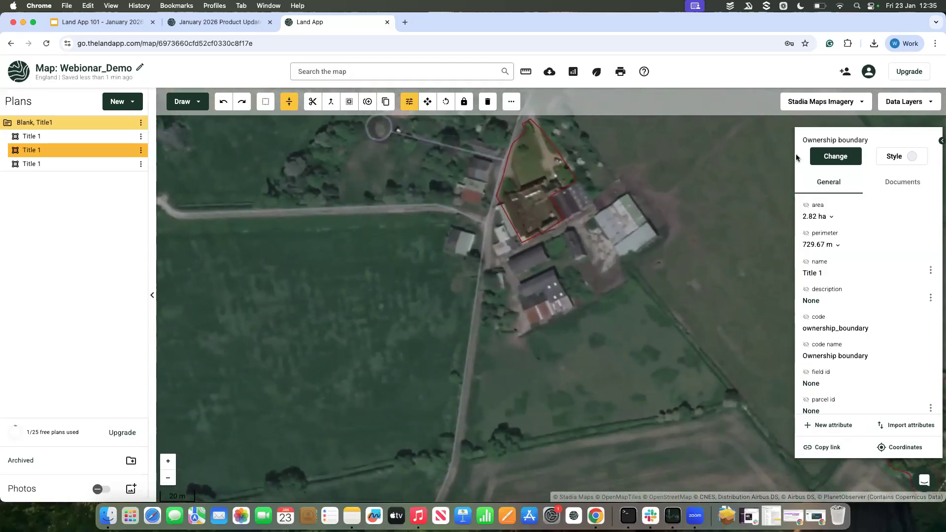
click(828, 101)
click(821, 143)
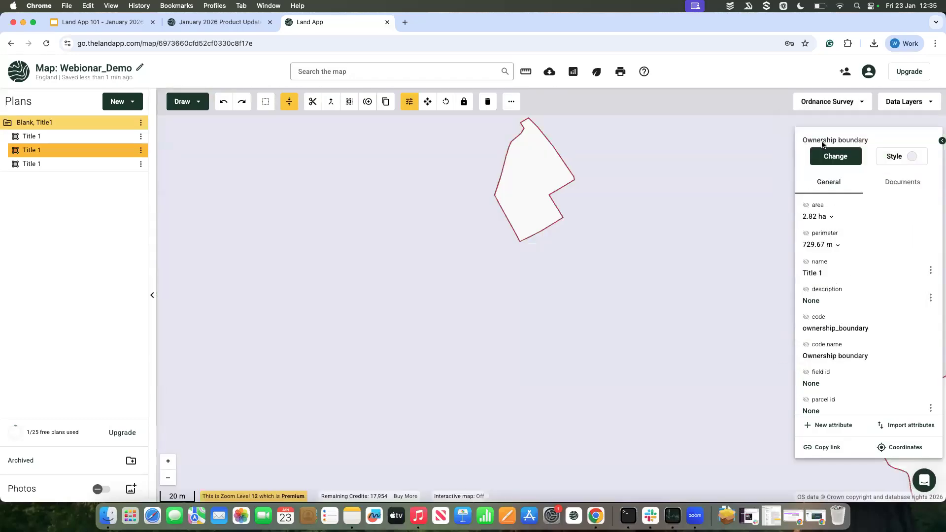
Step: Turn on the interactive map and trace the large farm building south-west of the tanks as an area, about 27 by 15 m
scroll(536, 279, up, 2)
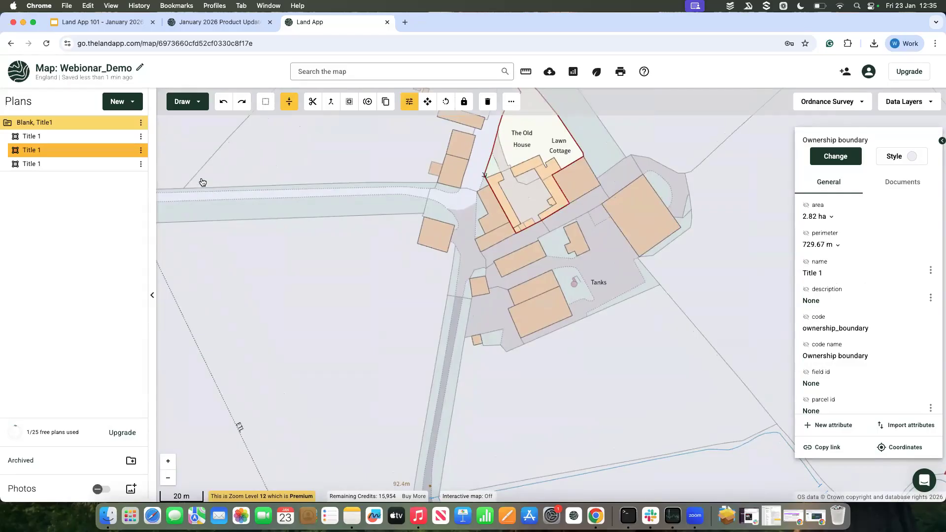
click(197, 102)
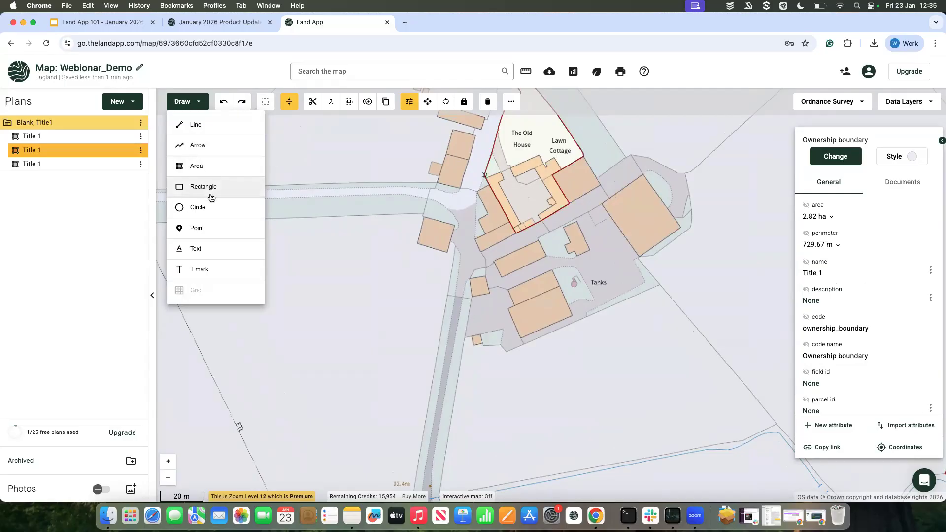
click(211, 169)
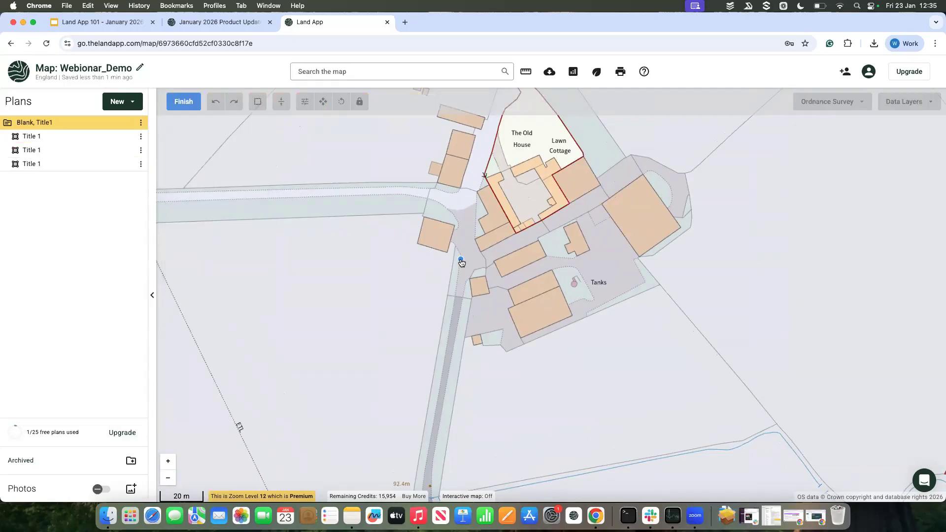
scroll(506, 271, up, 1)
scroll(506, 271, up, 1)
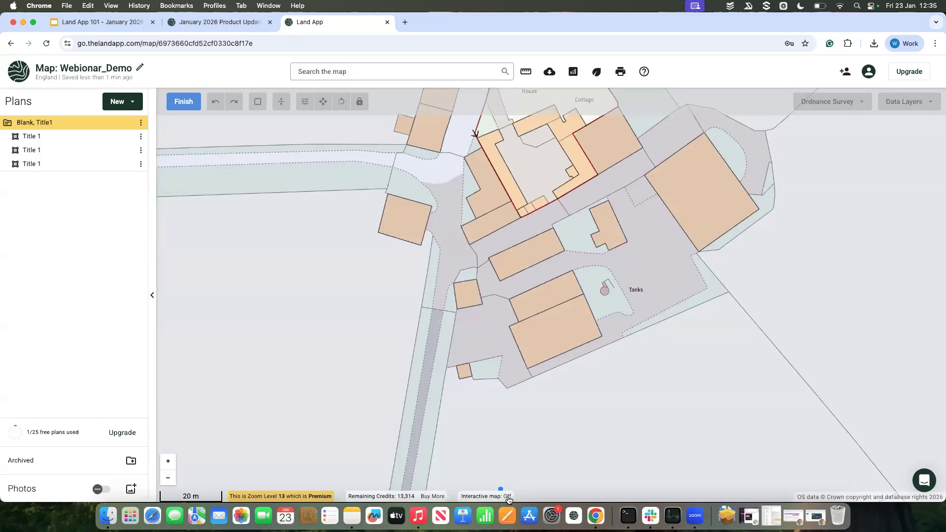
click(527, 369)
click(602, 337)
click(584, 295)
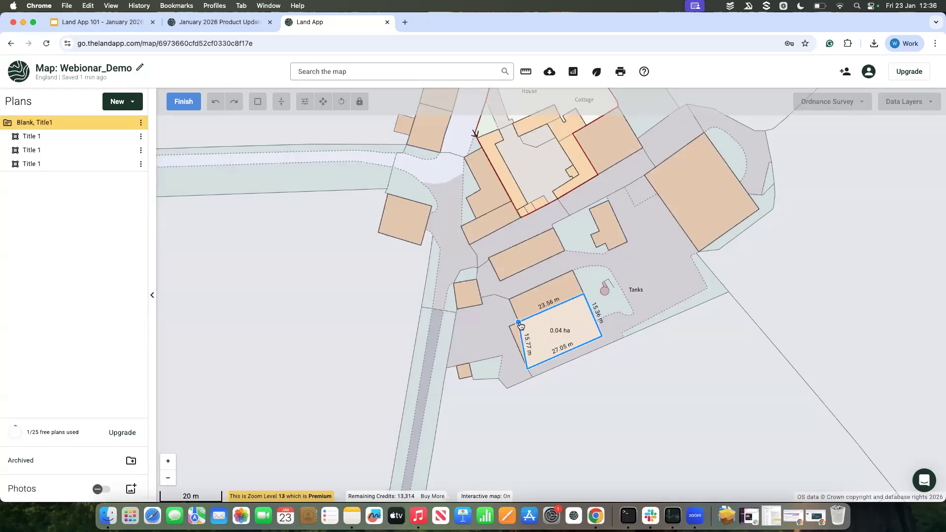
click(508, 328)
Step: Trace the narrower building adjoining the large one on its north side as a second area
click(508, 299)
click(572, 271)
click(583, 295)
click(517, 323)
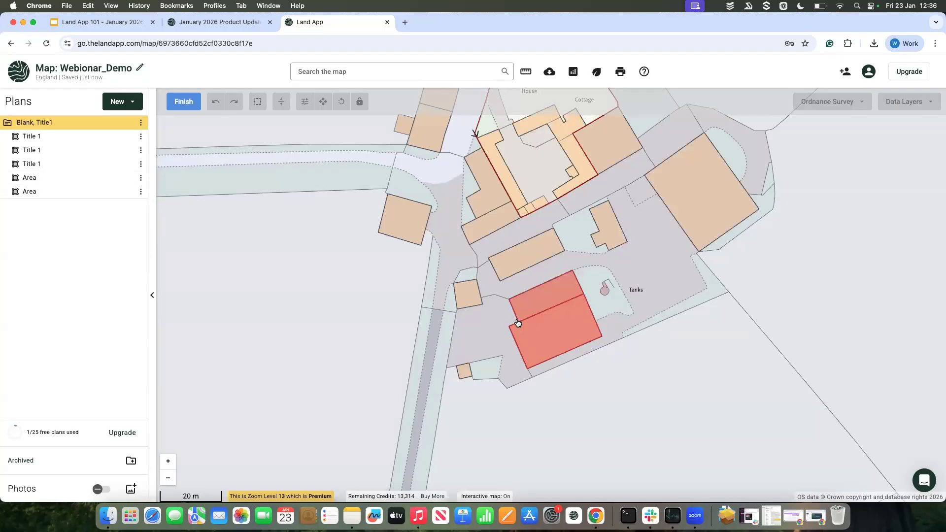
Step: Trace the small square building beside the lane as a third area and finish drawing
click(454, 283)
click(457, 308)
click(481, 304)
click(477, 285)
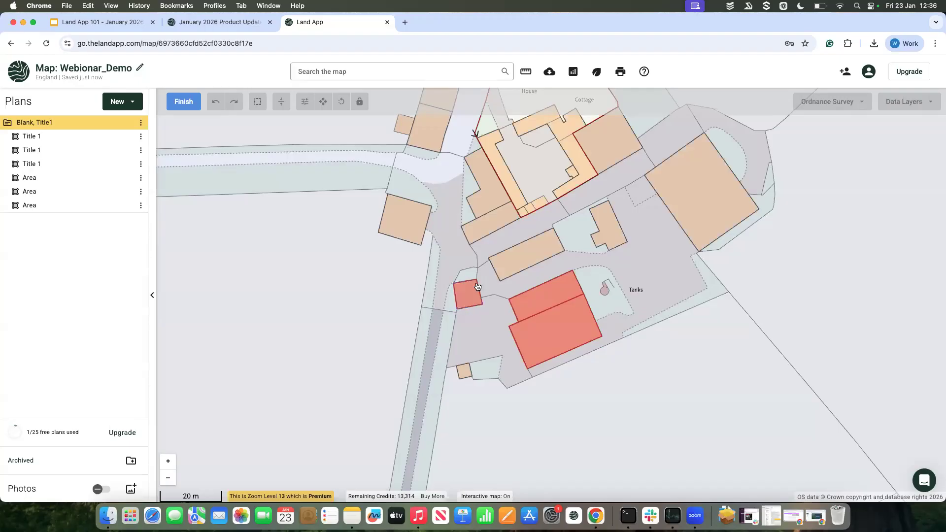
click(196, 101)
Step: Assign the Building use to the three newly drawn areas and clear the selection
scroll(467, 336, down, 5)
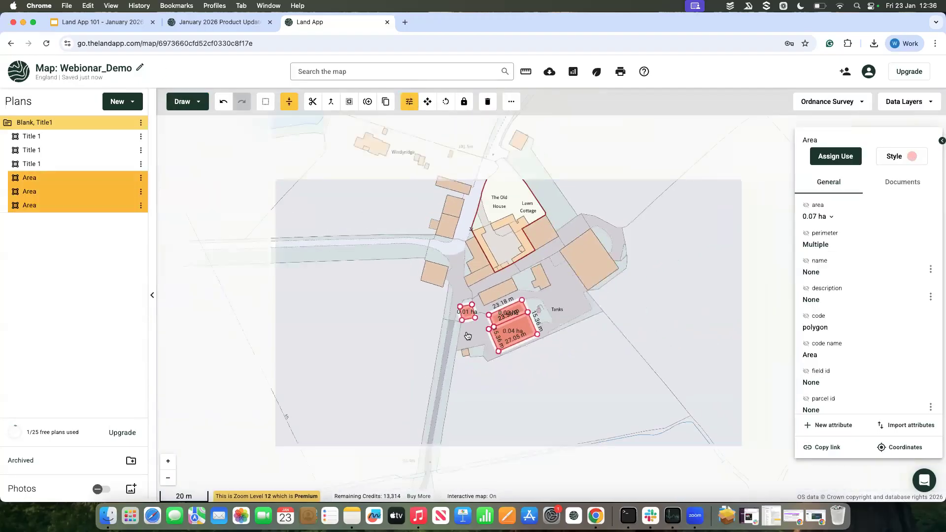
click(833, 156)
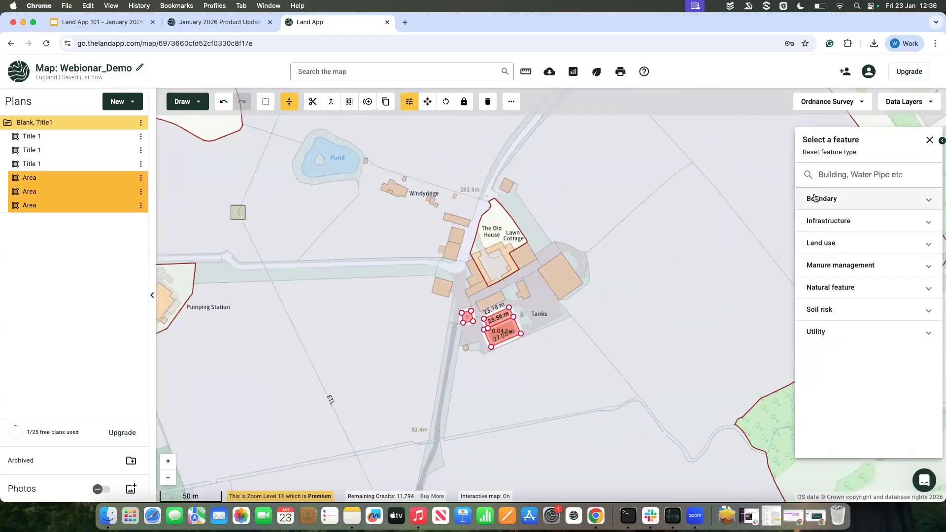
text(buil)
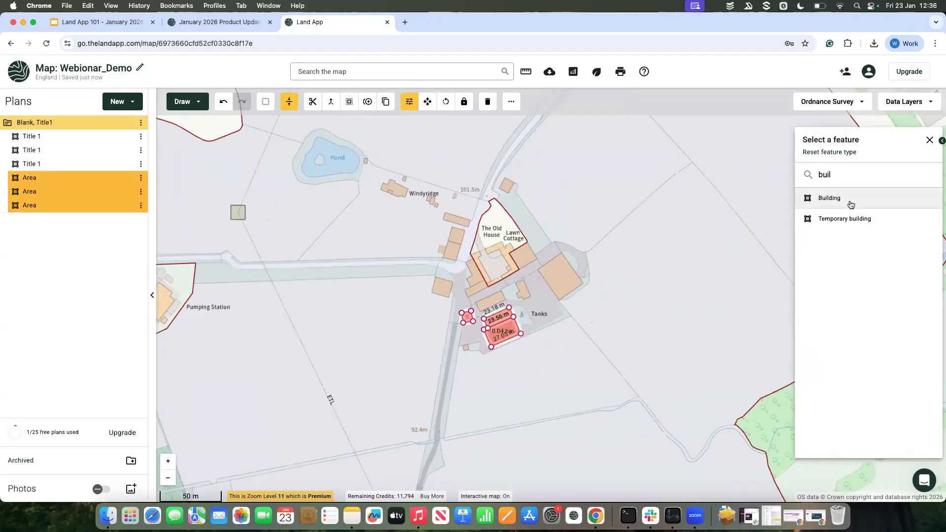
click(826, 205)
click(613, 327)
scroll(615, 328, down, 2)
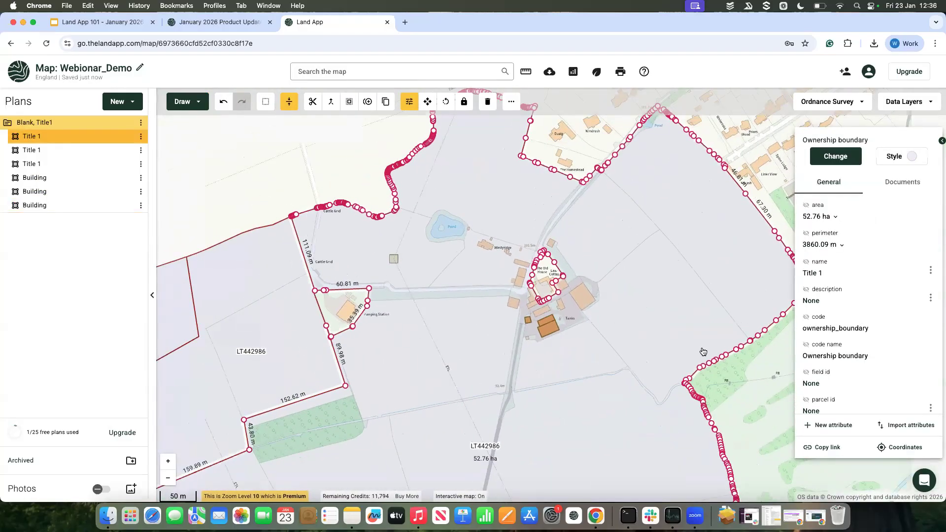
click(743, 378)
scroll(743, 378, down, 3)
scroll(743, 379, down, 2)
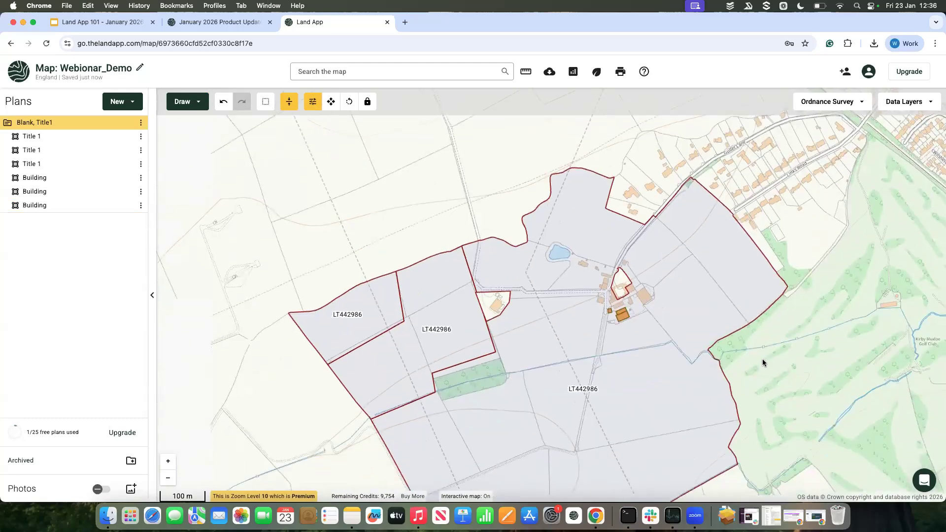
drag(759, 355, 729, 314)
scroll(729, 314, down, 1)
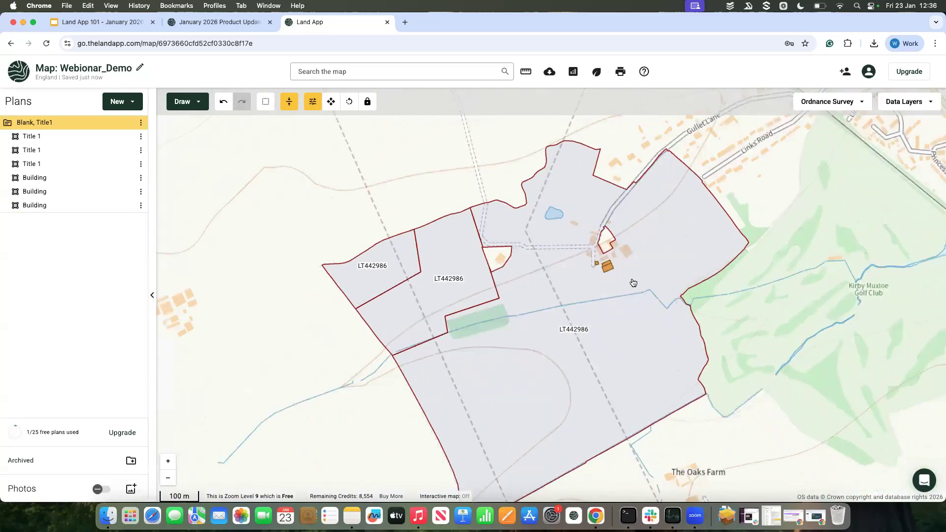
scroll(531, 398, down, 1)
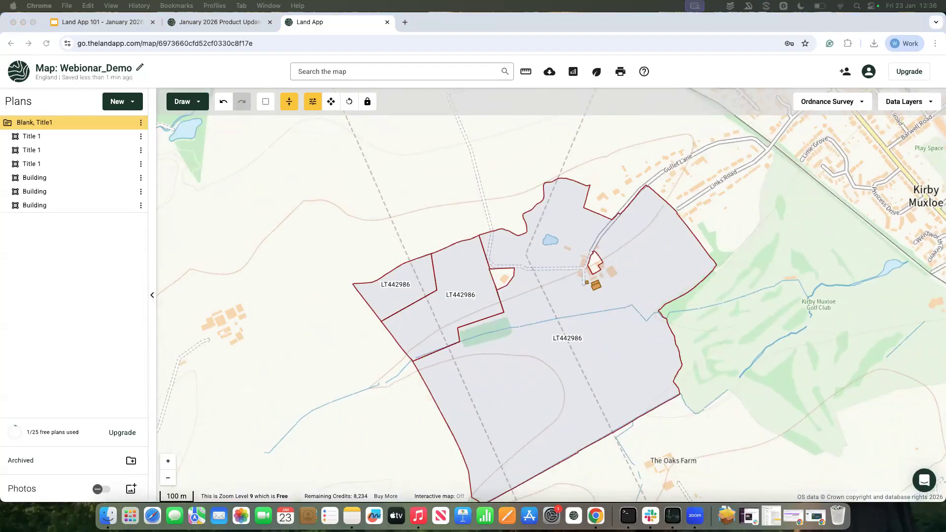
Step: Import data from Rural Payments England using the holding's SBI number, with the Land Covers, Land Parcels and Hedges datasets included
click(130, 101)
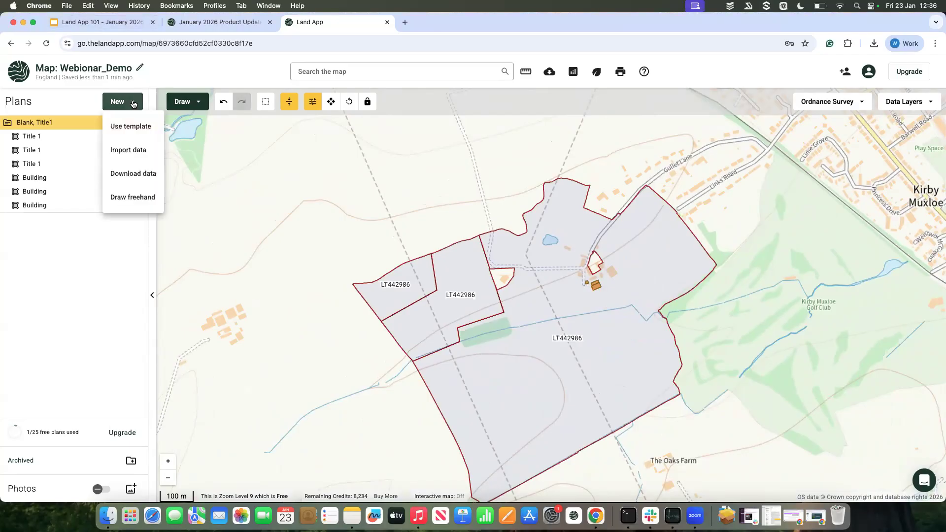
click(142, 150)
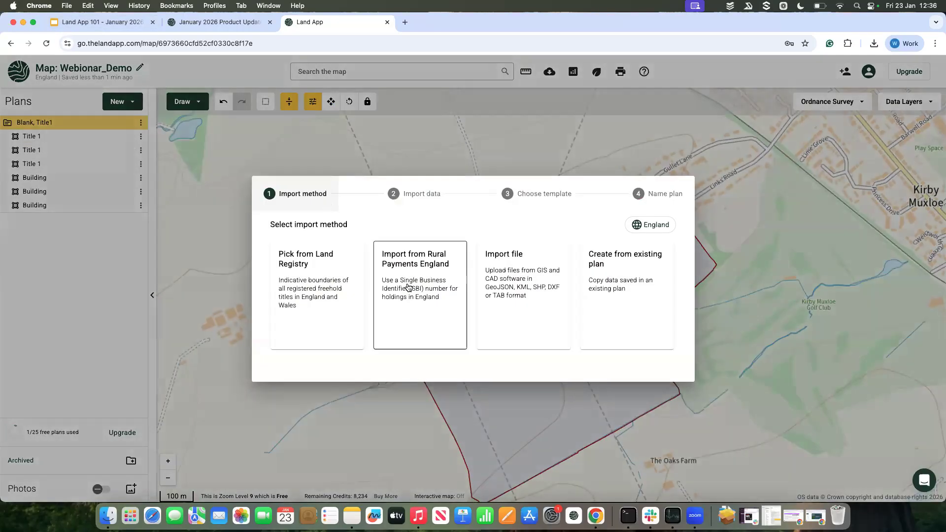
click(419, 308)
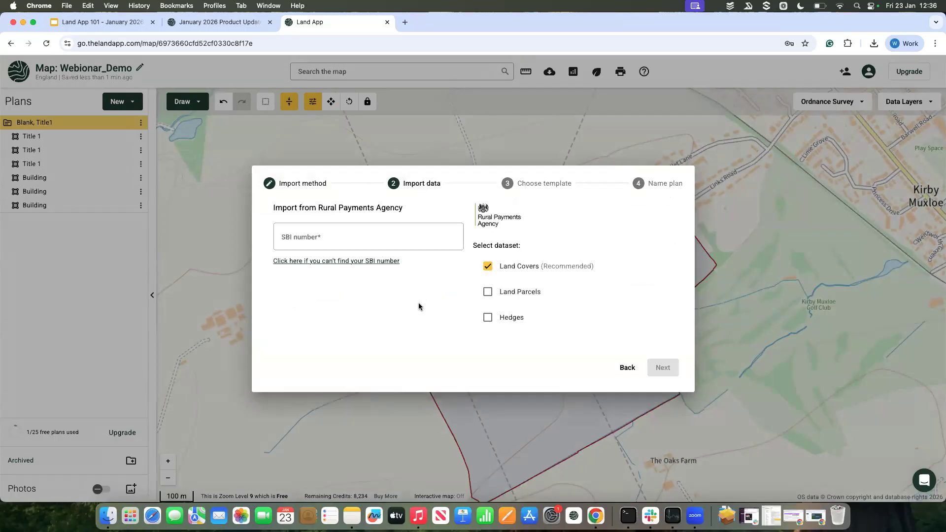
click(325, 236)
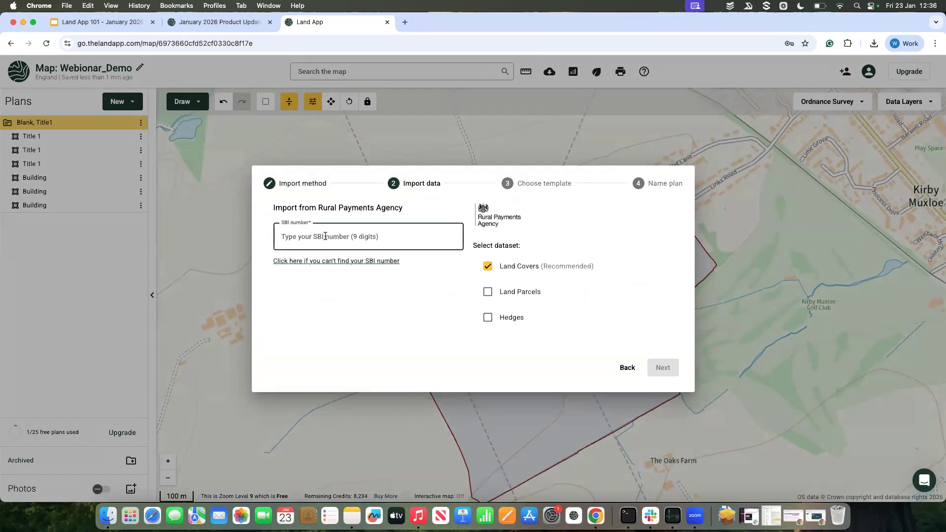
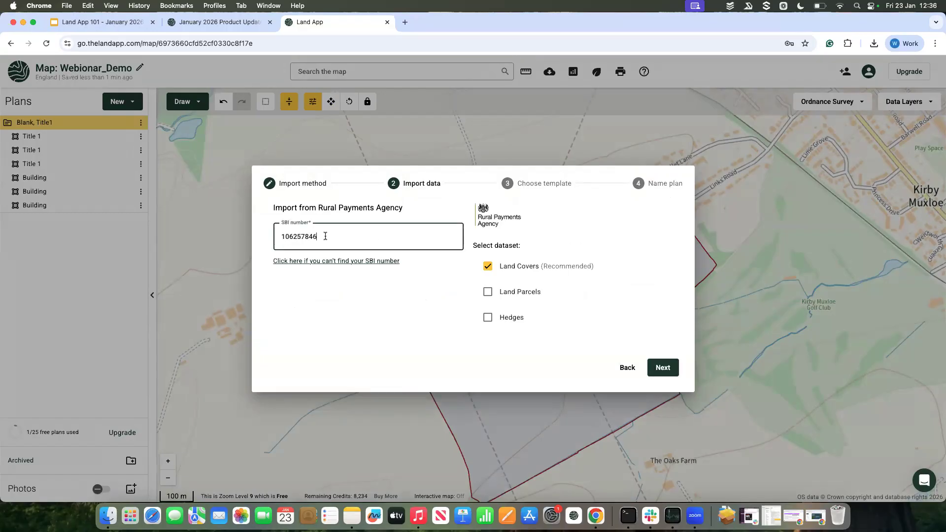
click(487, 298)
click(487, 318)
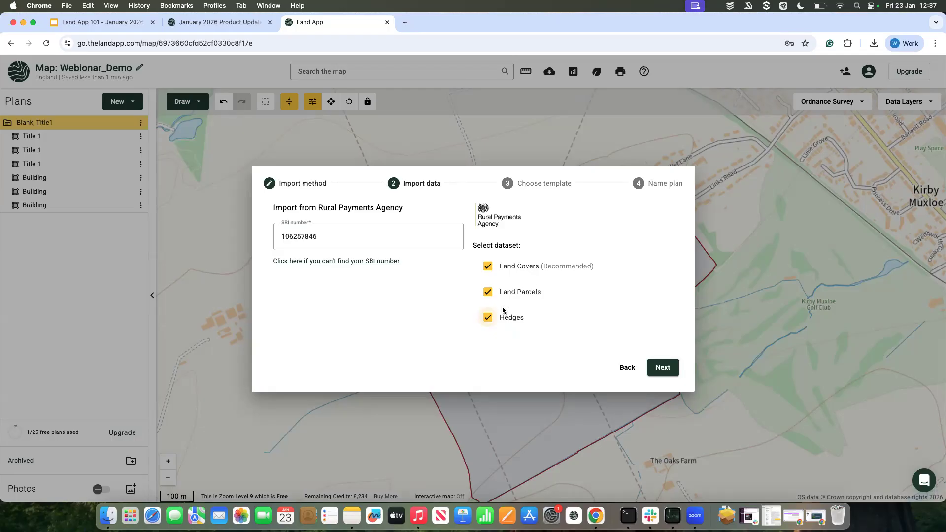
click(663, 369)
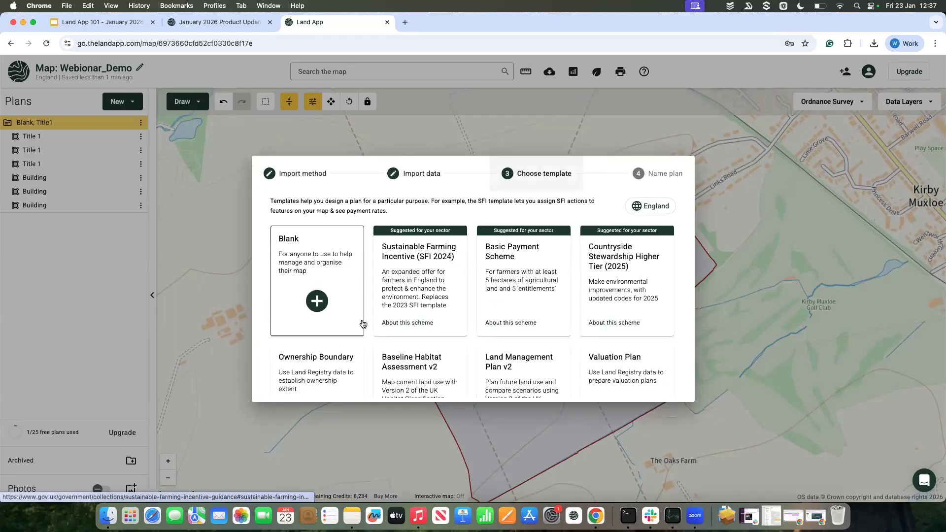
Step: Choose the Basic Payment Scheme template for the import and create the plan with the name "BPS, Norney"
click(518, 298)
drag(350, 279, 270, 279)
text(BPS)
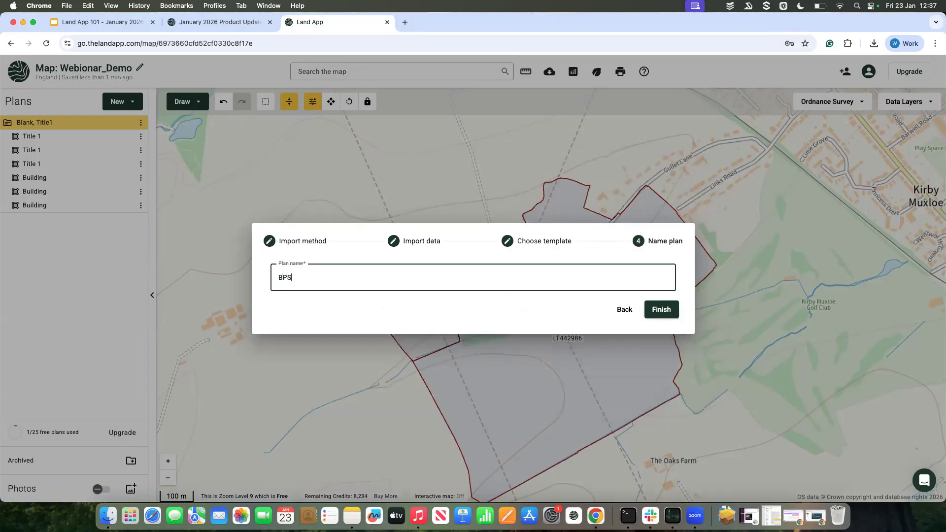
text(m)
click(666, 310)
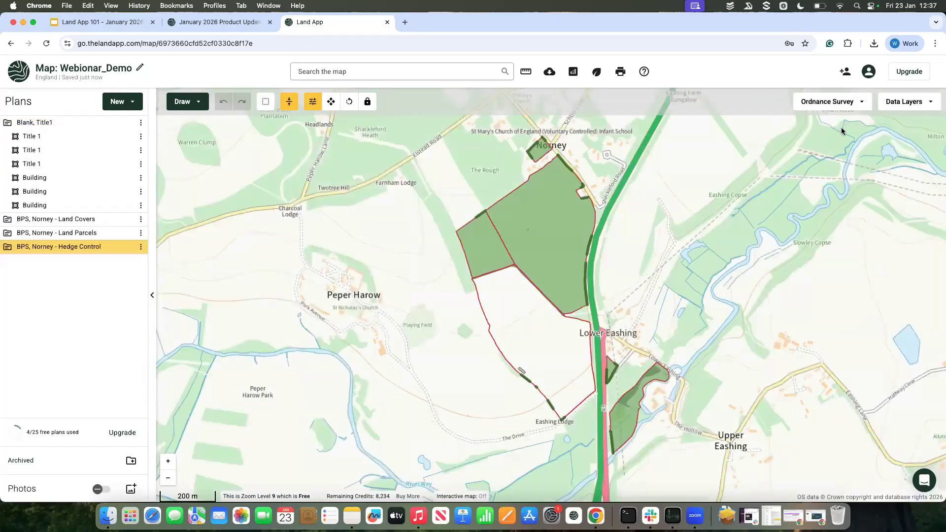
Step: Switch the basemap to OpenStreetMap and hide the BPS, Norney - Land Parcels plan
click(834, 101)
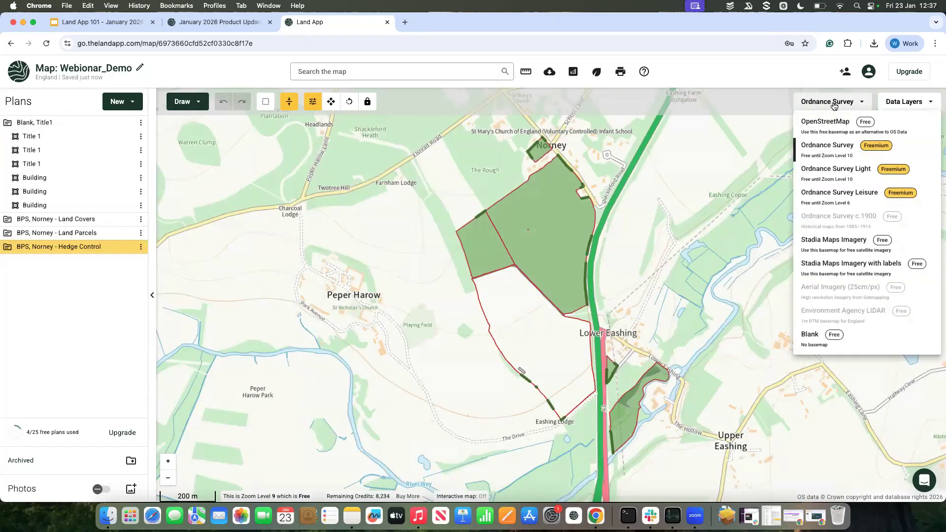
click(836, 132)
drag(678, 218, 623, 238)
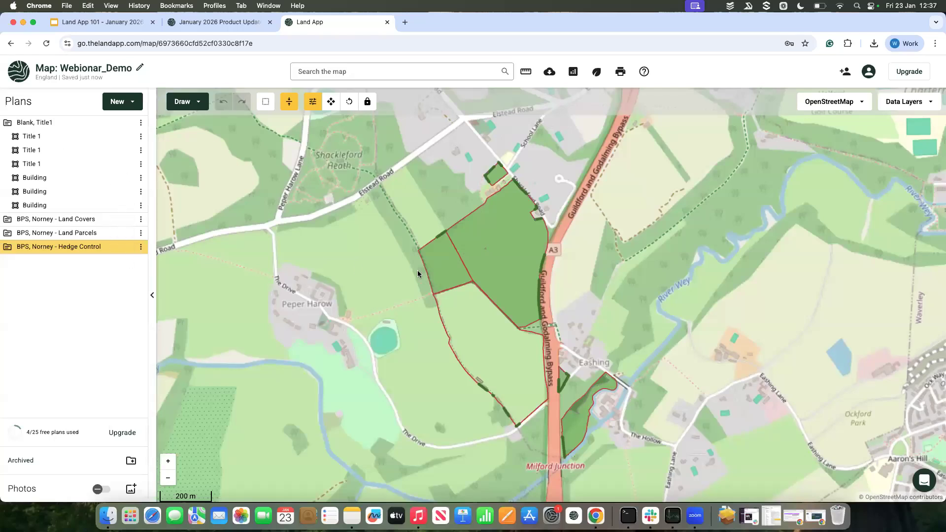
click(127, 233)
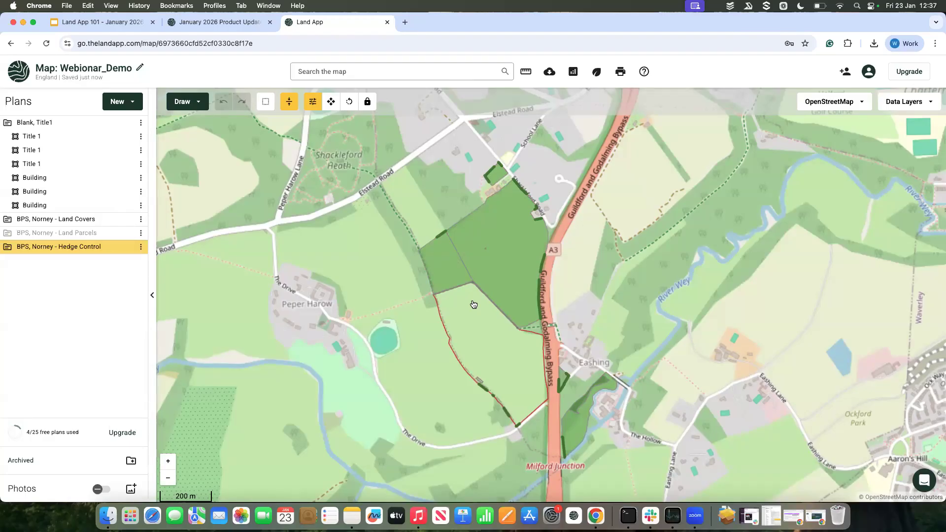
Step: Check the land cover attributes of the two northern green fields in the Land Covers plan
click(509, 282)
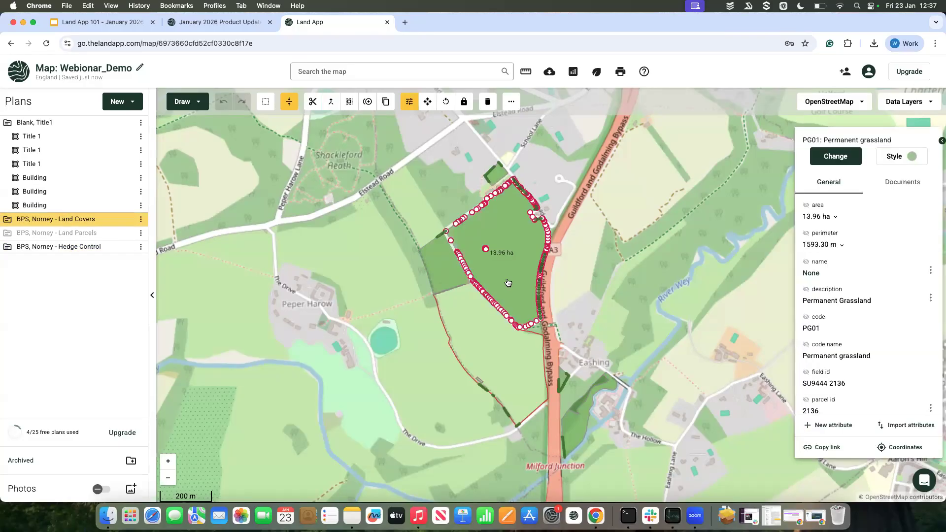
scroll(507, 262, up, 2)
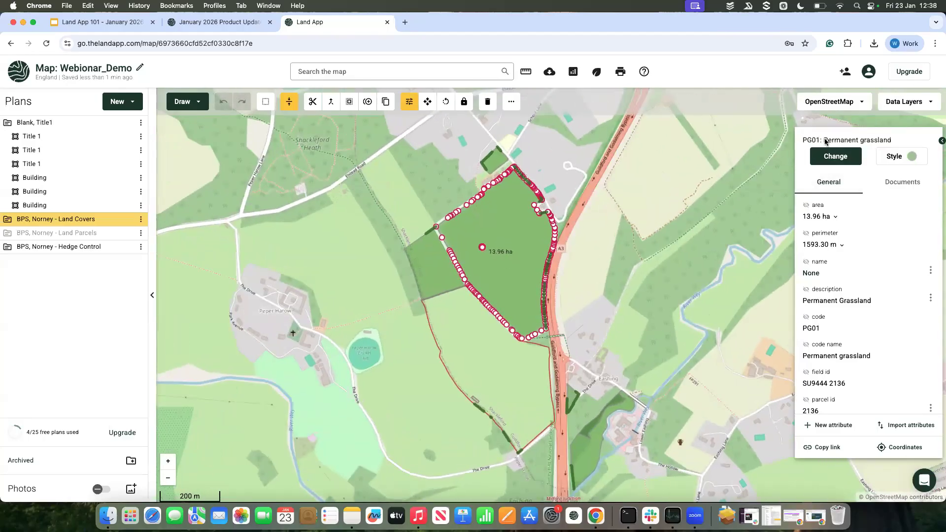
click(429, 257)
Step: Assign the use LG11: Lucerne-type leguminous and nitrogen-fixing crop to the arable field south of the green fields
click(479, 347)
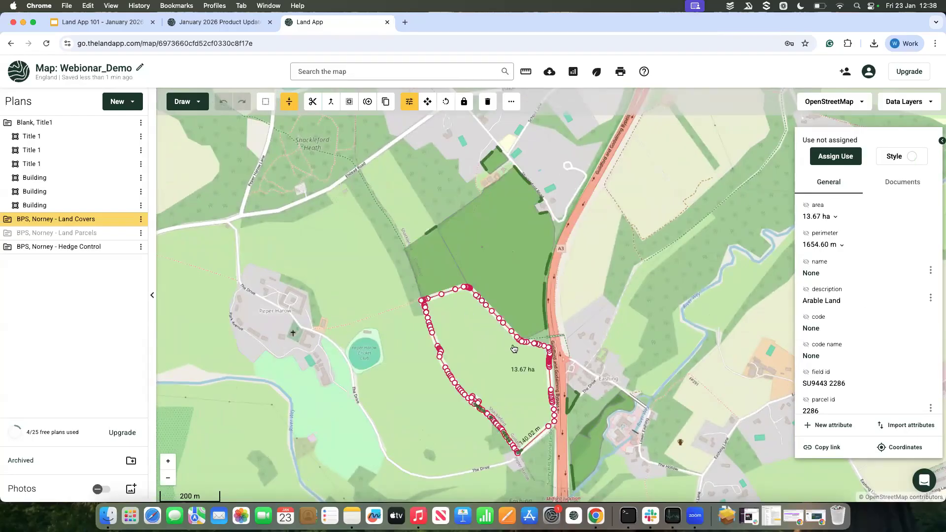
click(840, 160)
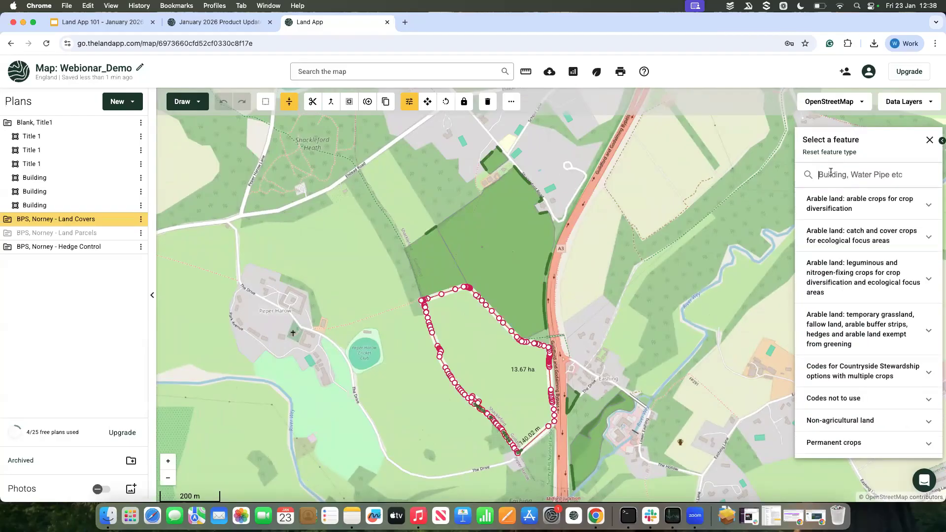
text(luc)
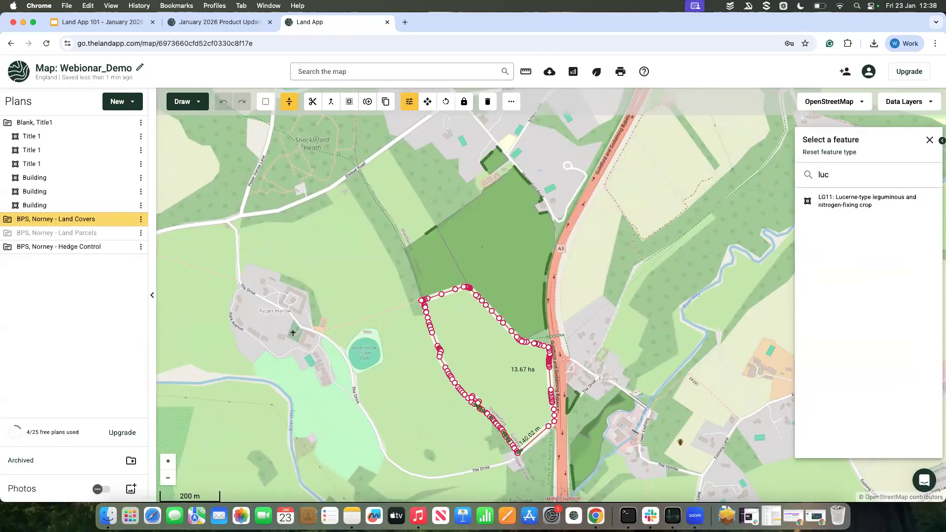
click(862, 199)
click(660, 306)
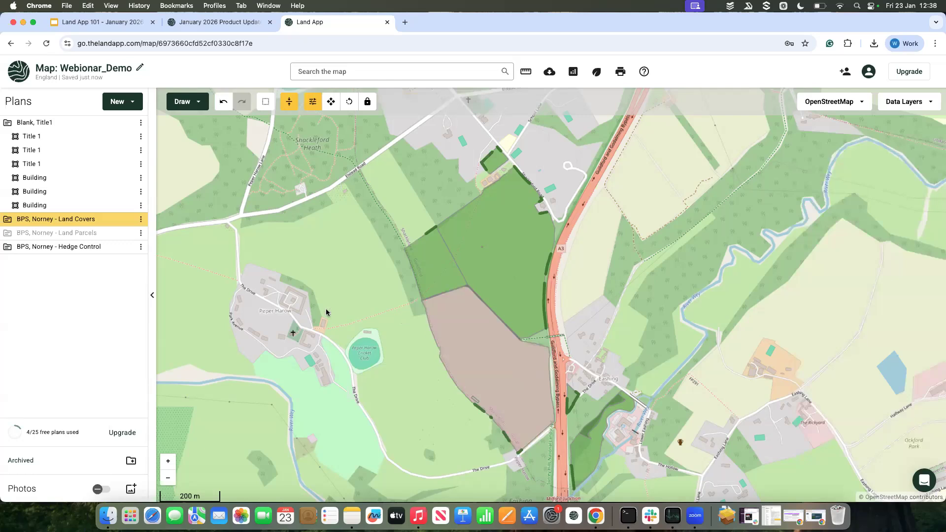
Step: Select the southern arable field and show its code attribute as a label on the map
scroll(537, 340, up, 2)
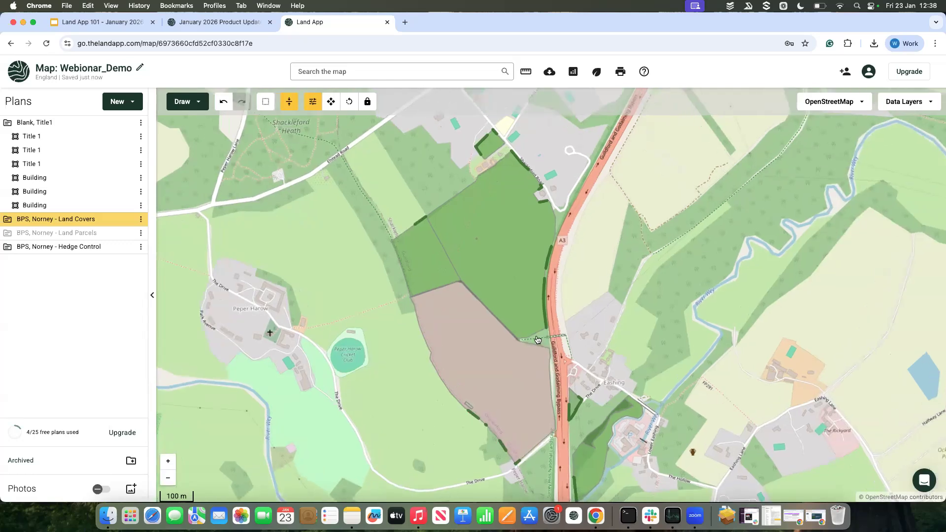
scroll(501, 351, down, 2)
click(499, 360)
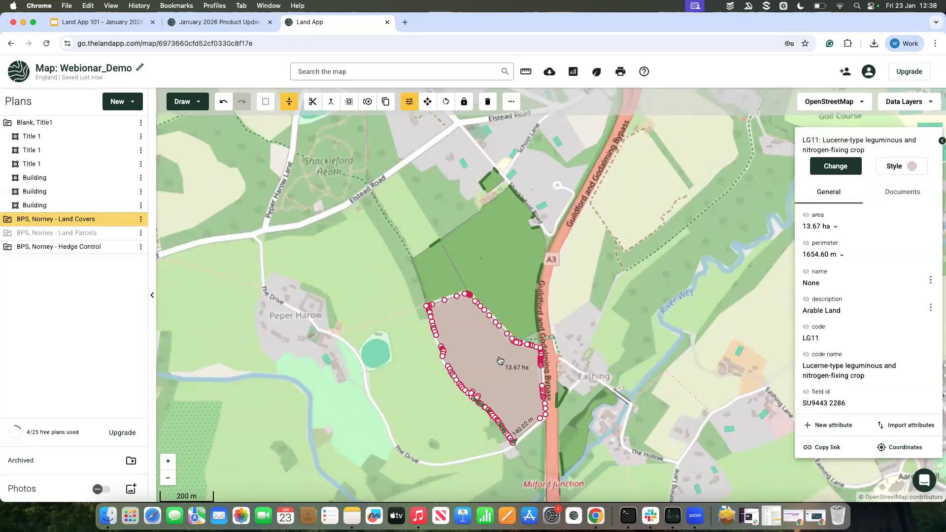
click(806, 327)
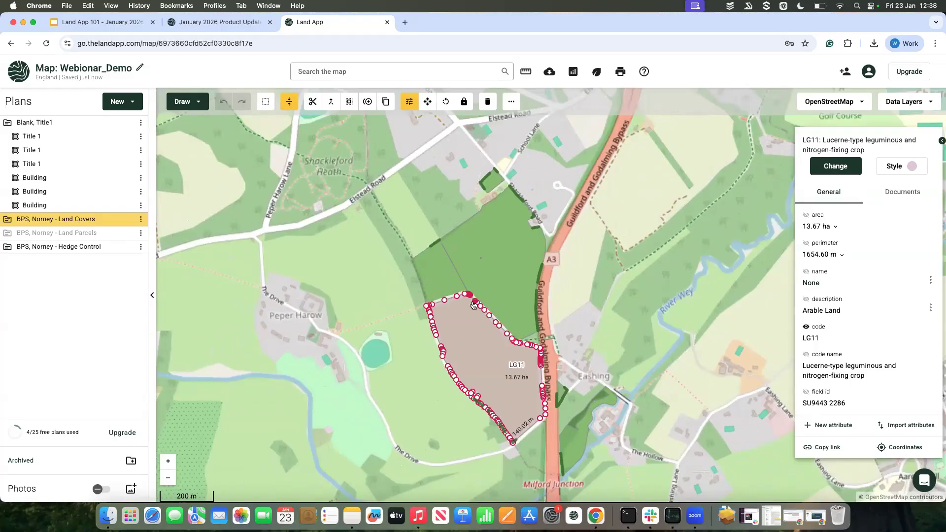
Step: Select the large northern grassland field and show its code attribute as a label on the map
click(496, 277)
click(807, 319)
click(649, 326)
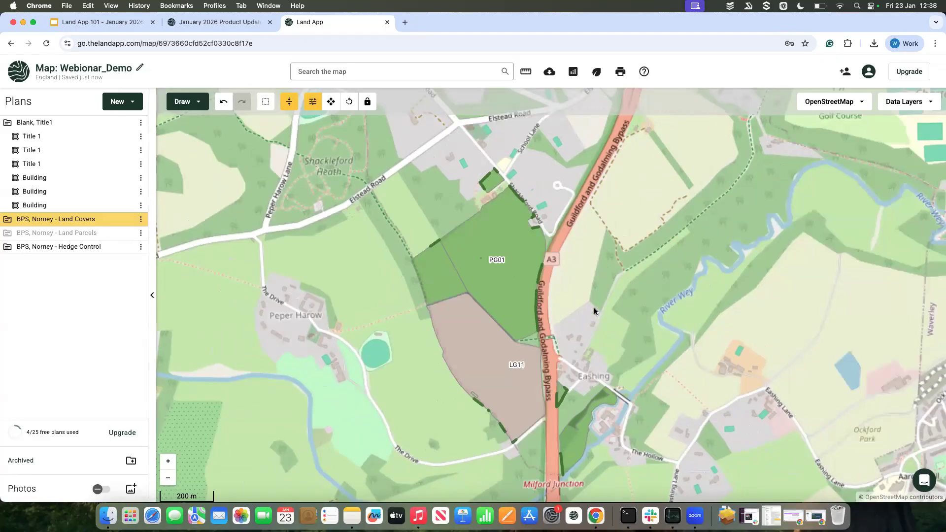
Step: Toggle the BPS, Norney - Land Covers plan off and on, and hide the BPS, Norney - Hedge Control plan
mouse_move(128, 247)
click(127, 220)
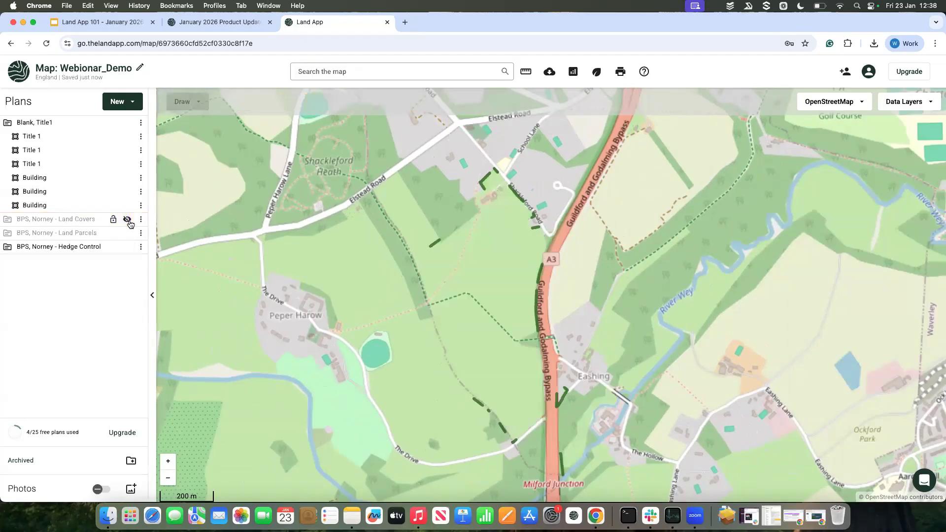
click(127, 220)
click(127, 248)
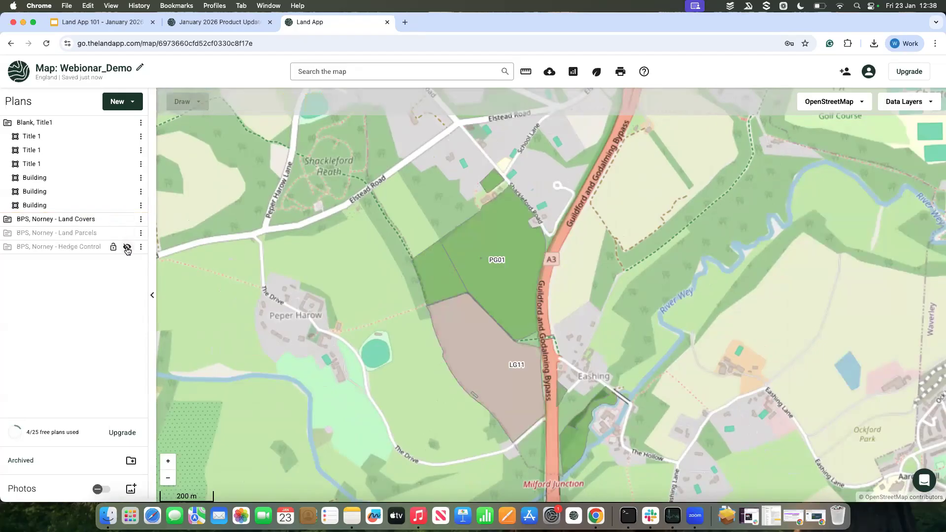
drag(495, 297, 495, 279)
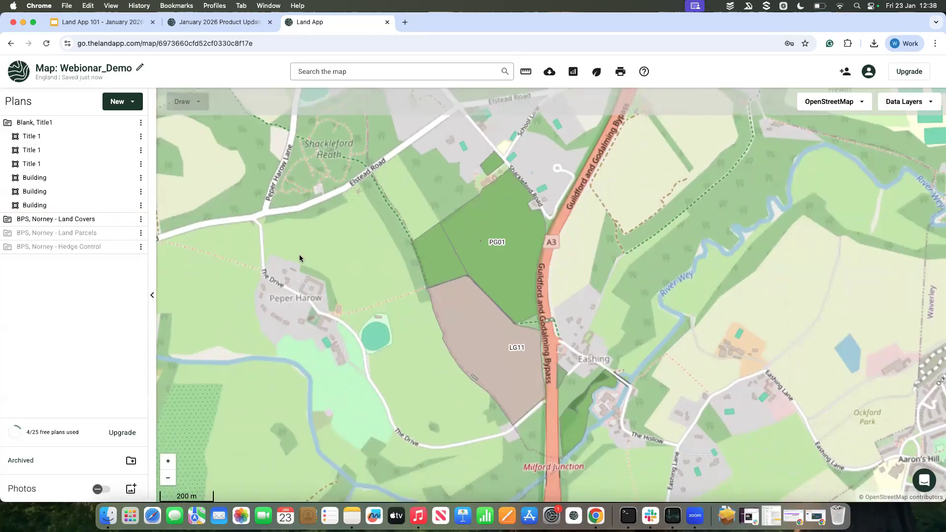
Step: Duplicate the BPS, Norney - Land Covers plan as a Sustainable Farming Incentive (SFI 2024) plan named "SFI, Norney - Land Covers"
click(141, 219)
click(141, 220)
click(141, 219)
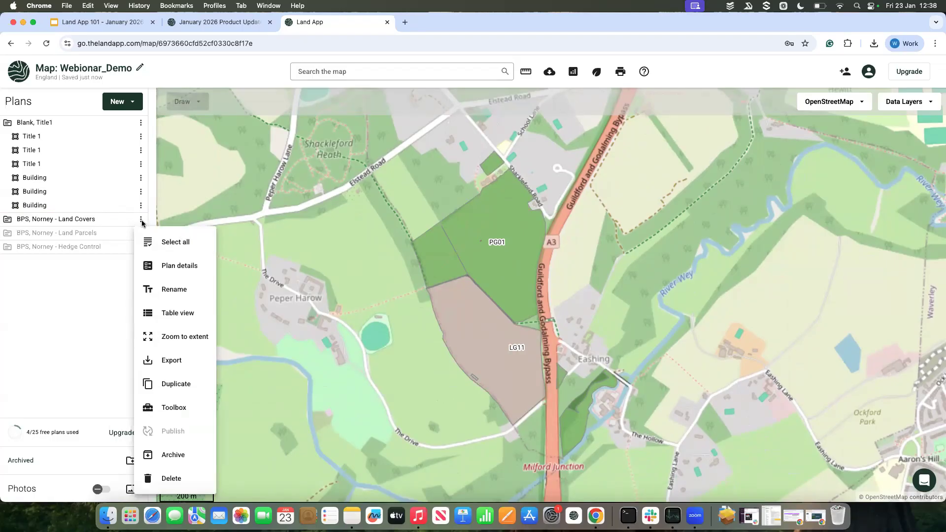
click(173, 385)
scroll(433, 302, down, 1)
scroll(433, 302, up, 1)
click(387, 195)
scroll(450, 247, down, 5)
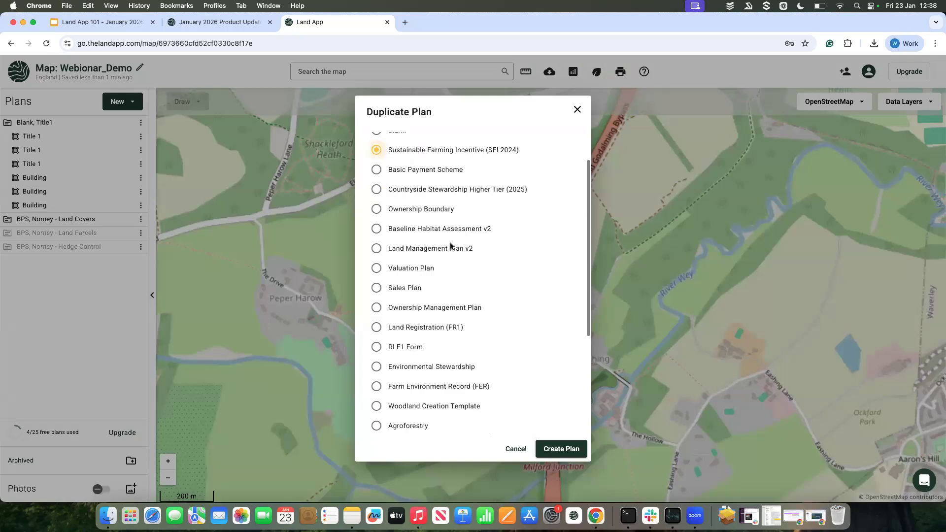
drag(413, 412, 333, 408)
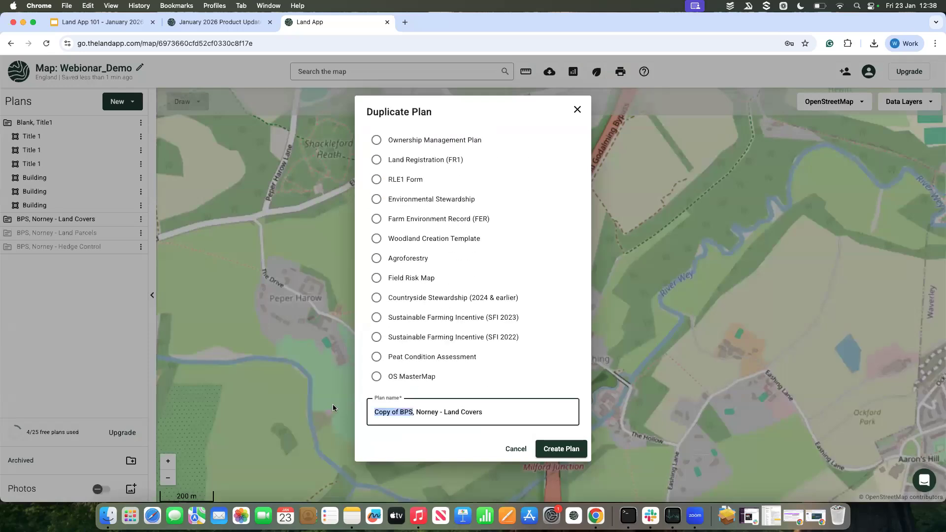
text(SFI)
click(561, 449)
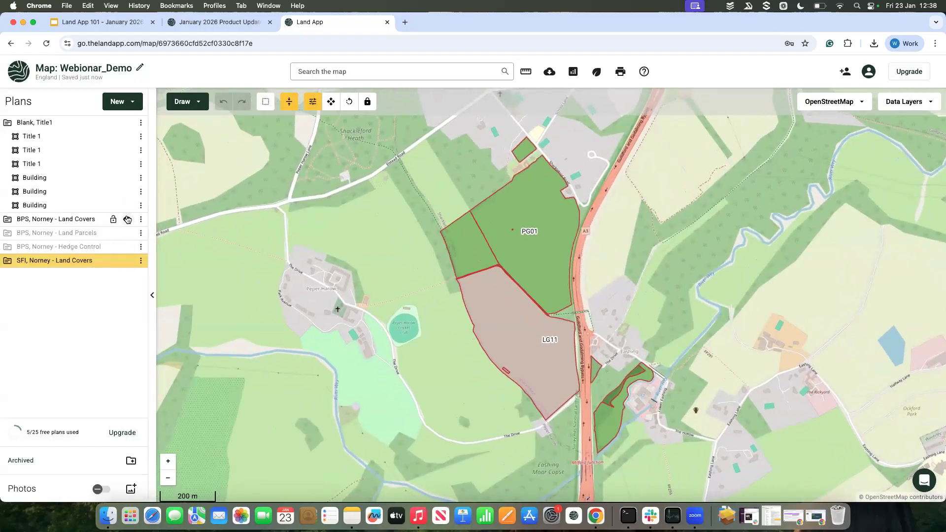
Step: Hide the BPS, Norney - Land Covers plan and collapse the Blank, Title1 plan's feature list
click(127, 219)
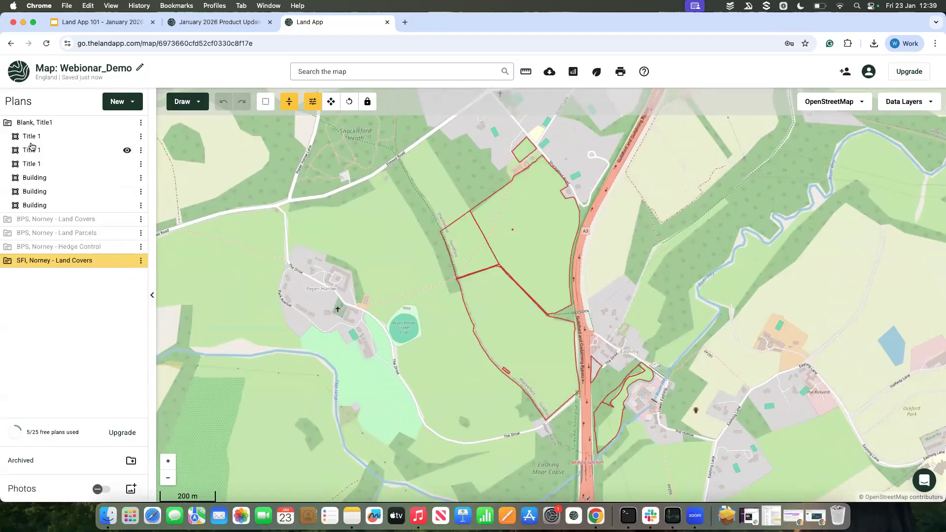
click(7, 123)
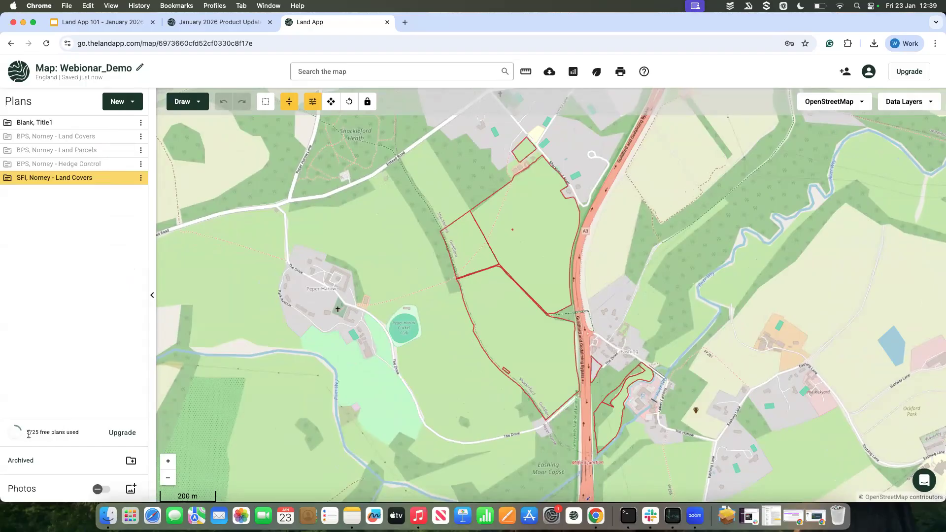
drag(26, 434, 42, 434)
click(37, 432)
Step: Create a folder named Norney Farm and move the three BPS plans and the SFI plan into it
click(130, 462)
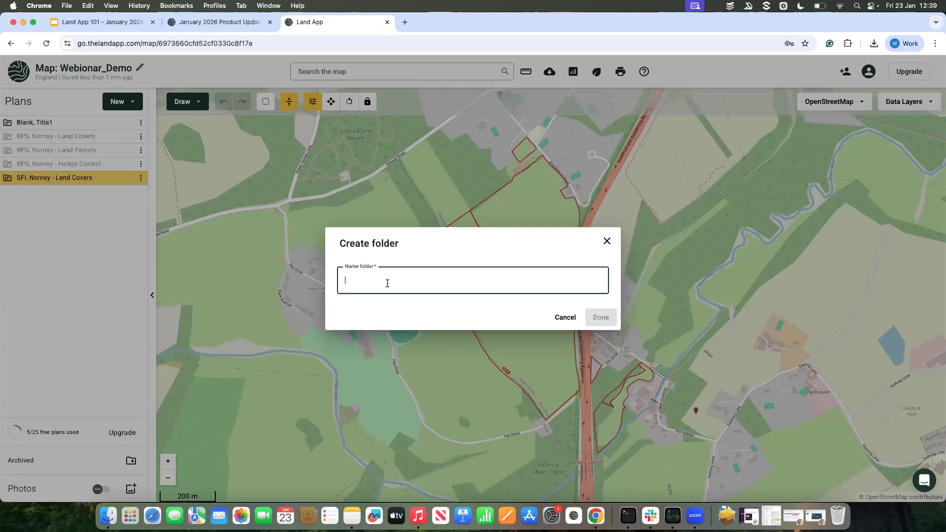
text(Norney Farm)
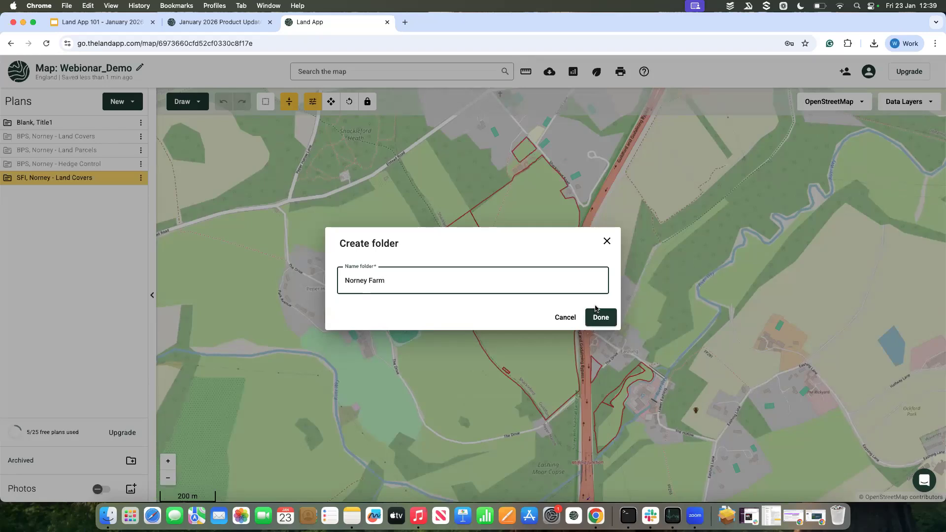
click(597, 315)
drag(77, 191, 10, 141)
click(10, 141)
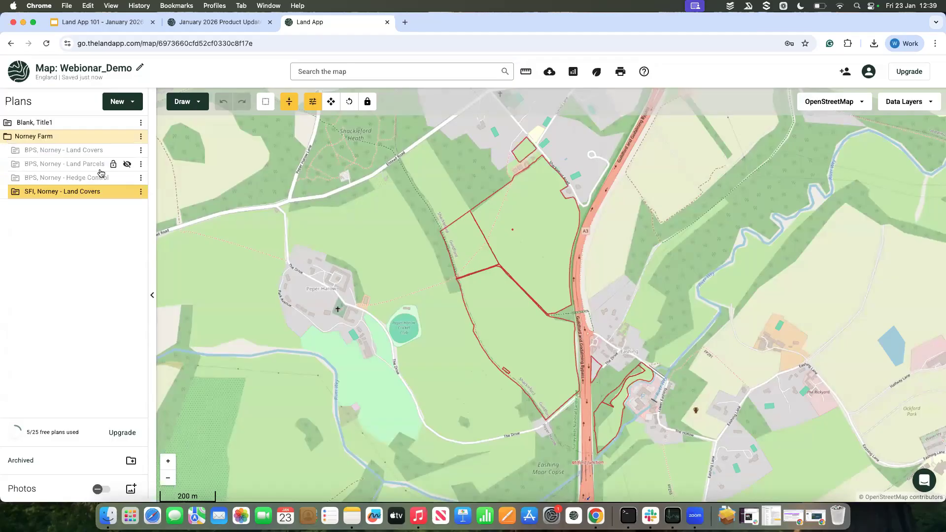
Step: Assign the use CLIG3: Manage grassland with very low nutrient inputs to the small northwestern grassland field in the SFI plan
click(473, 243)
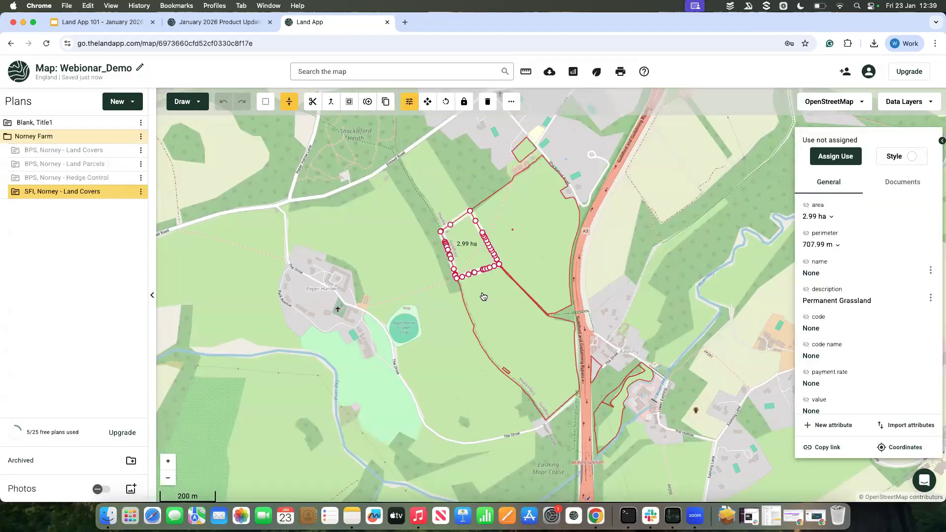
click(849, 154)
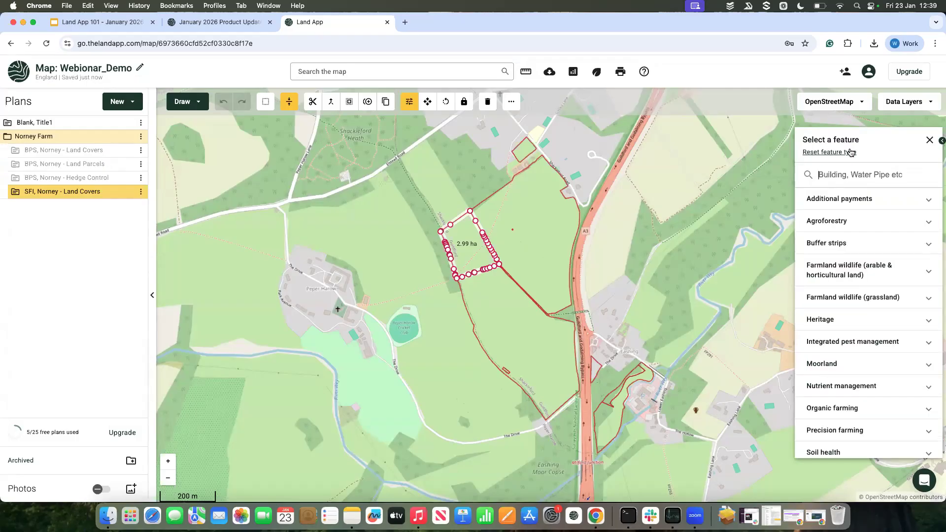
text(low)
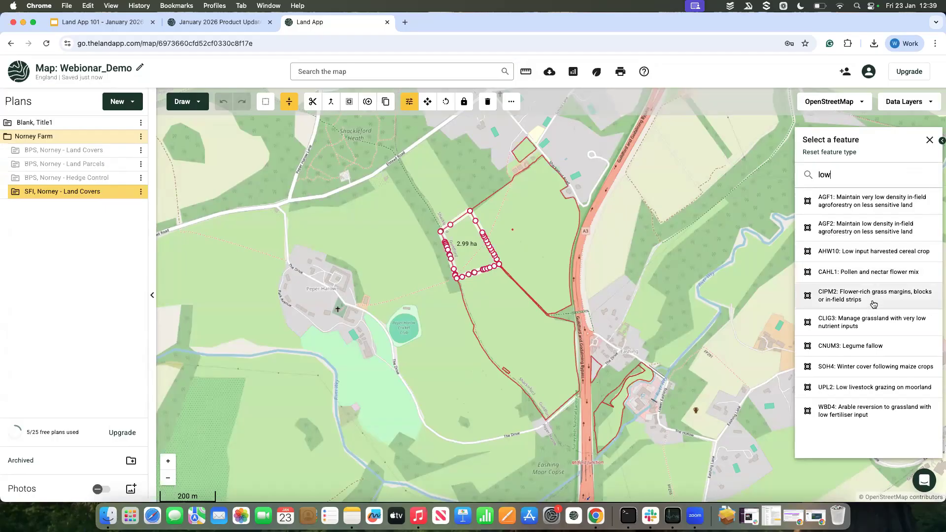
click(873, 322)
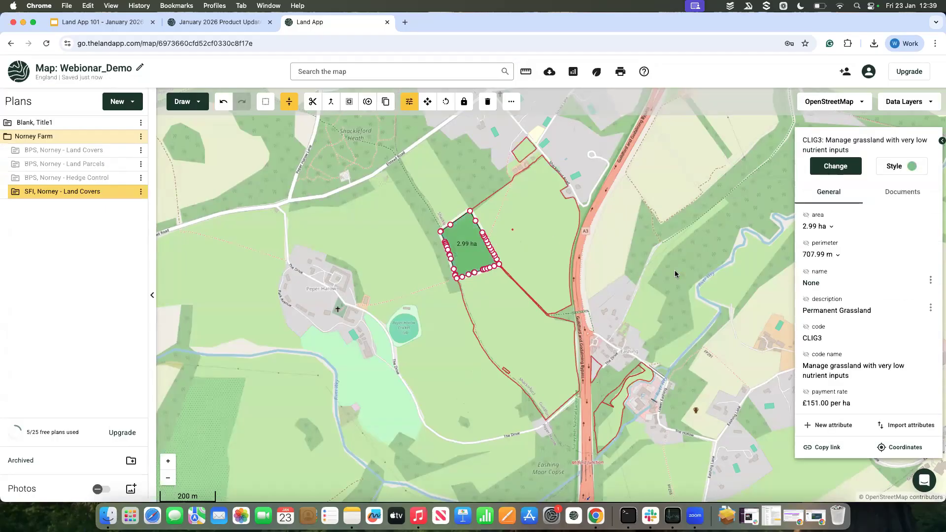
Step: Show the CLIG3 field's value and code attributes as labels on the map
scroll(843, 327, down, 3)
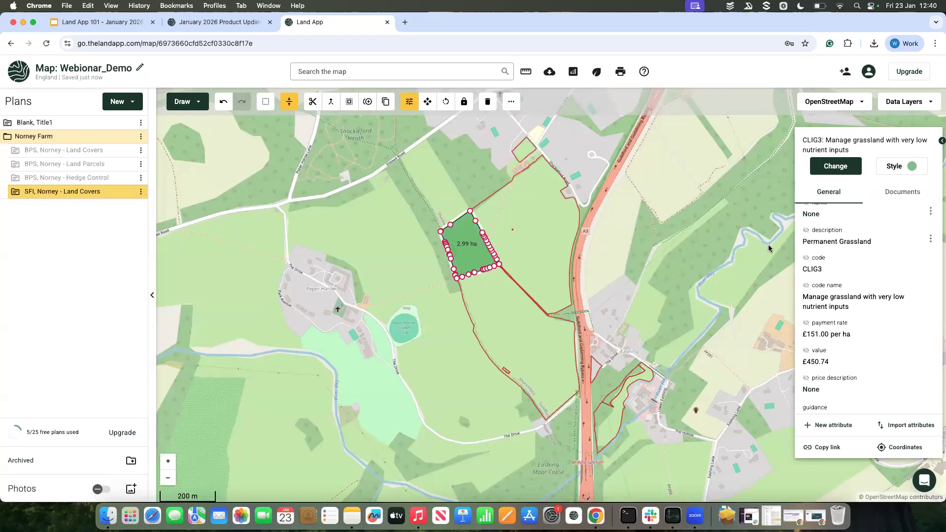
scroll(836, 290, down, 2)
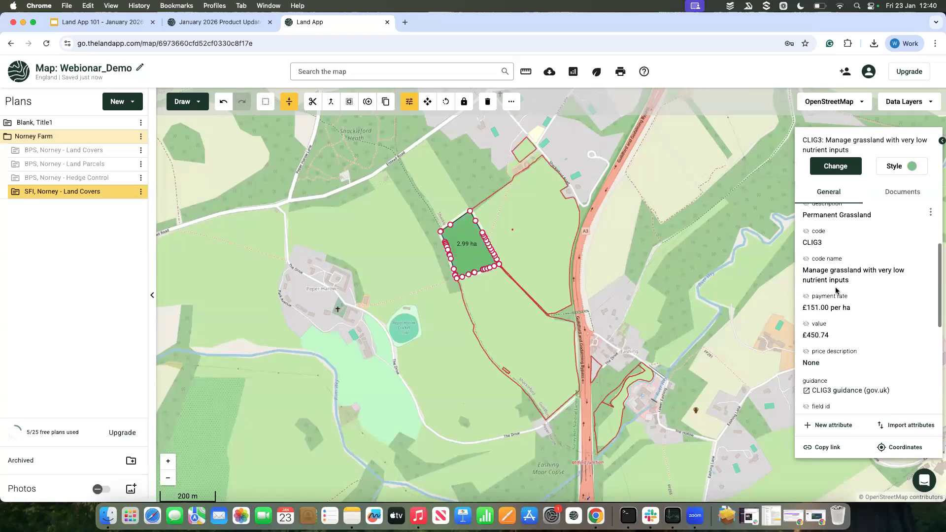
click(806, 325)
scroll(814, 296, up, 3)
click(806, 263)
click(703, 261)
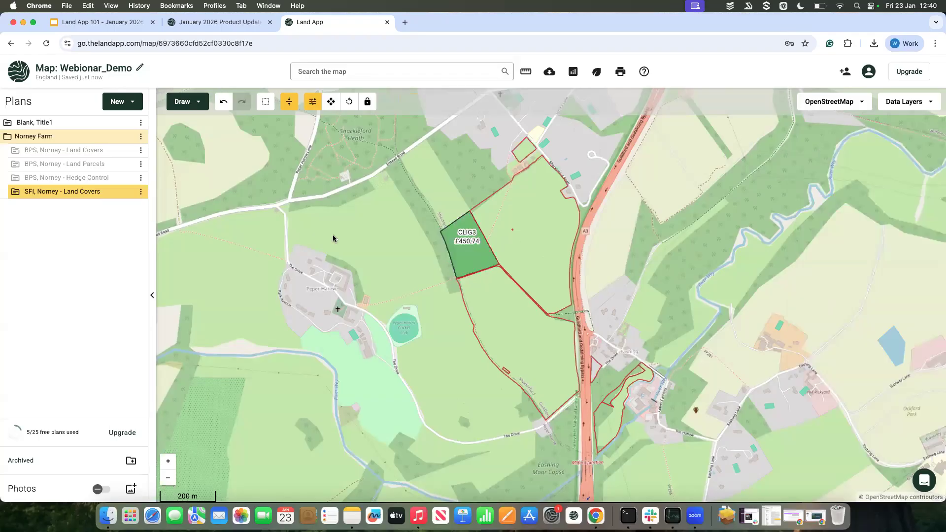
Step: Review the SFI, Norney - Land Covers plan's table view across all its columns and return to the map
click(141, 192)
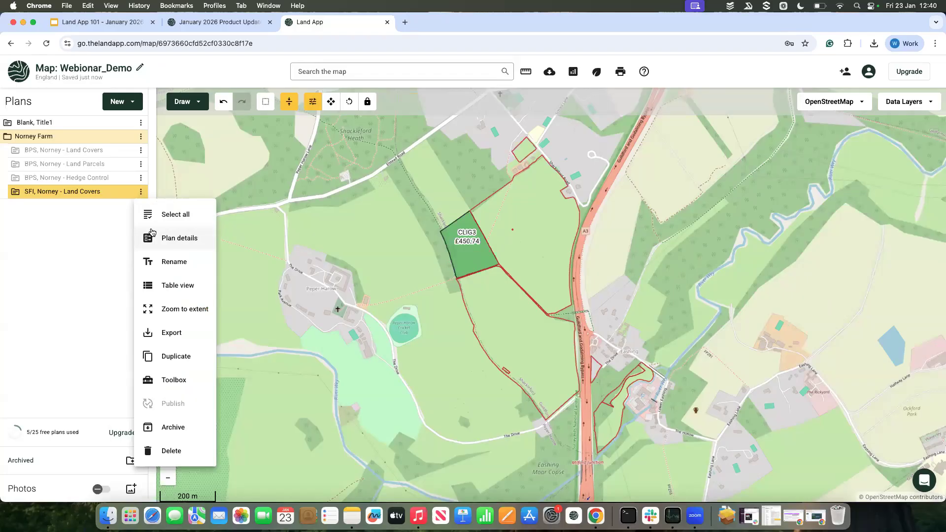
click(185, 286)
scroll(392, 271, right, 3)
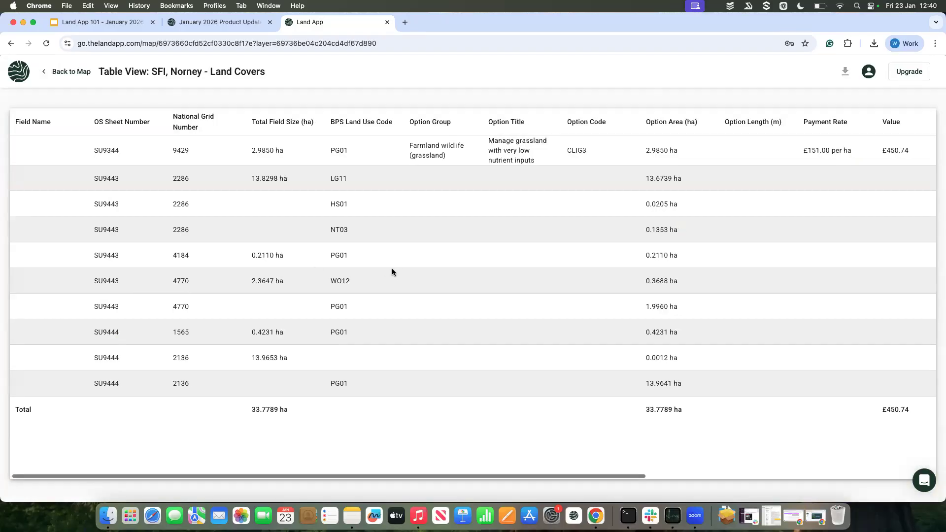
scroll(392, 272, right, 10)
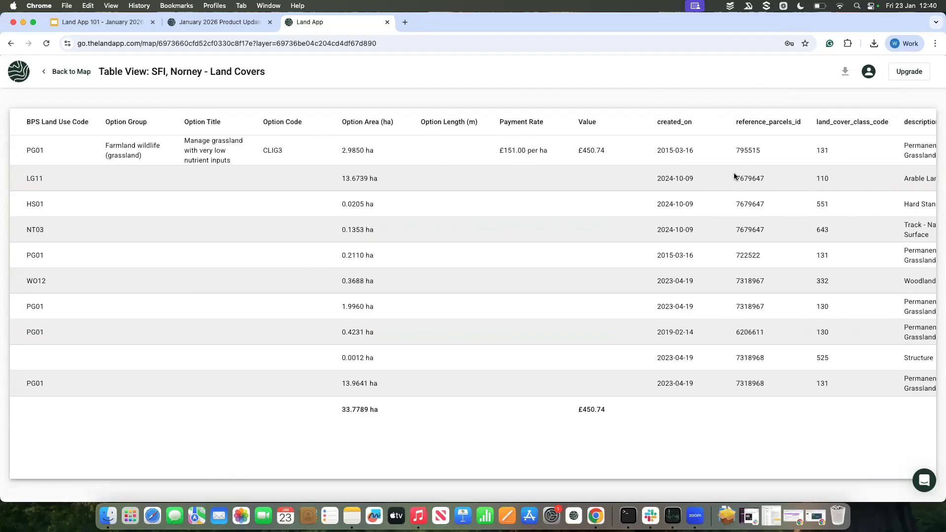
scroll(734, 177, right, 5)
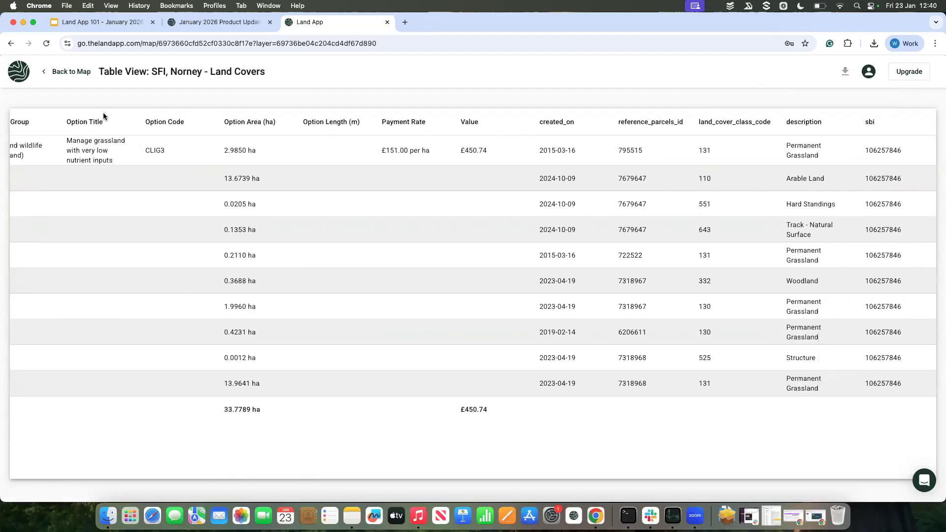
click(69, 71)
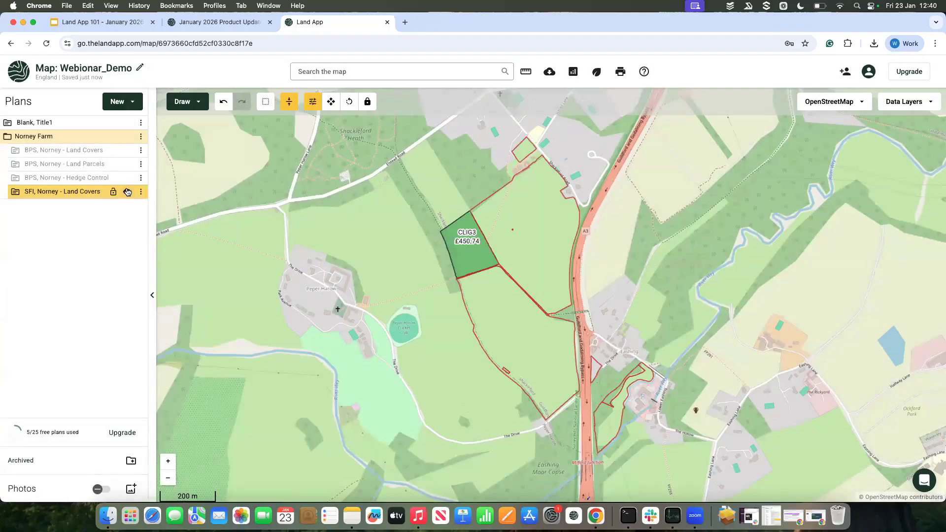
Step: Hide the SFI plan, add BPS, Norney - Land Covers to the map's reports, and review its expanded land use summary
click(127, 192)
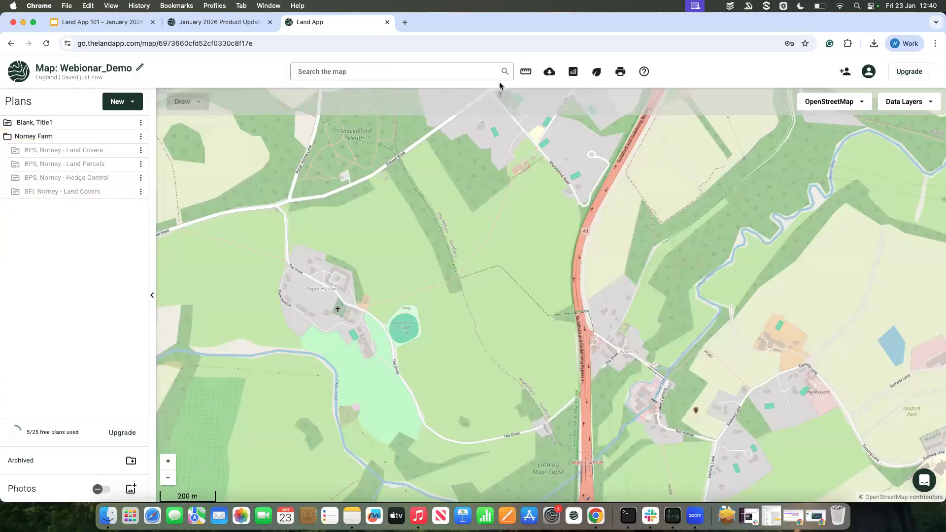
click(573, 73)
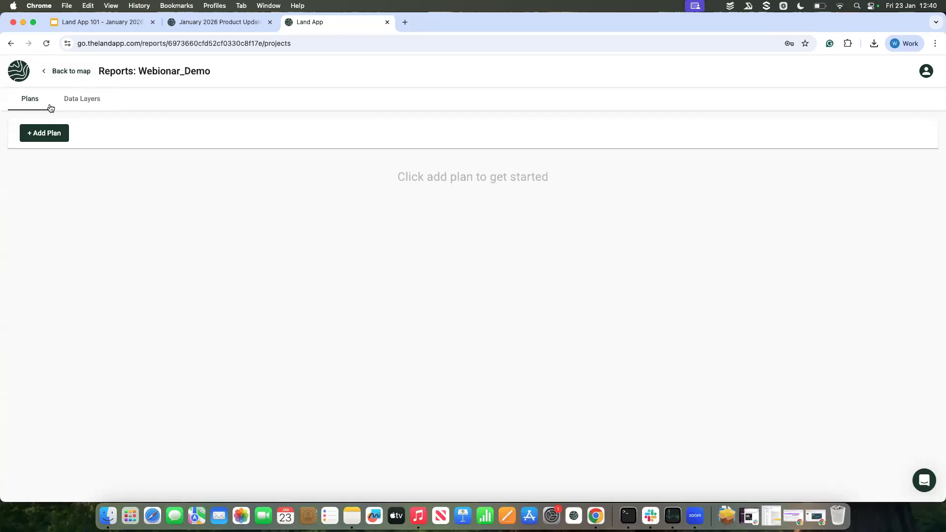
click(60, 140)
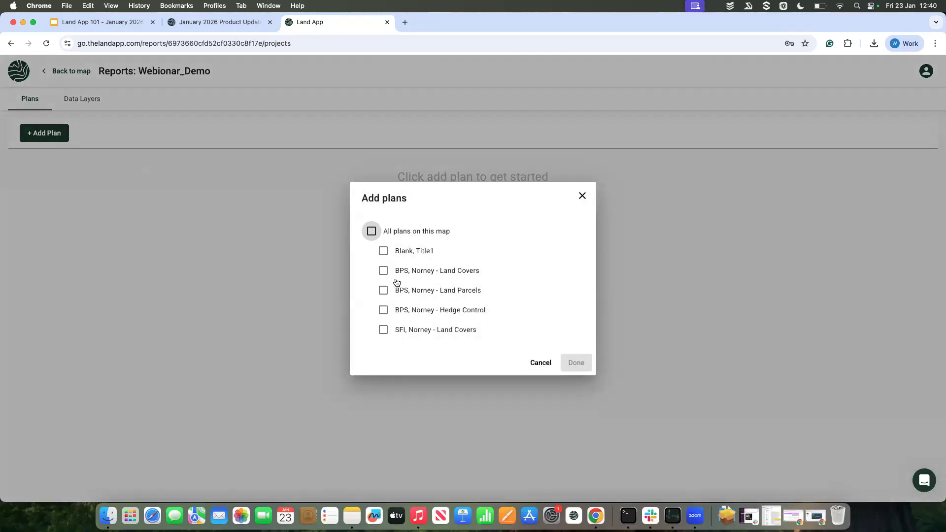
click(383, 271)
click(574, 362)
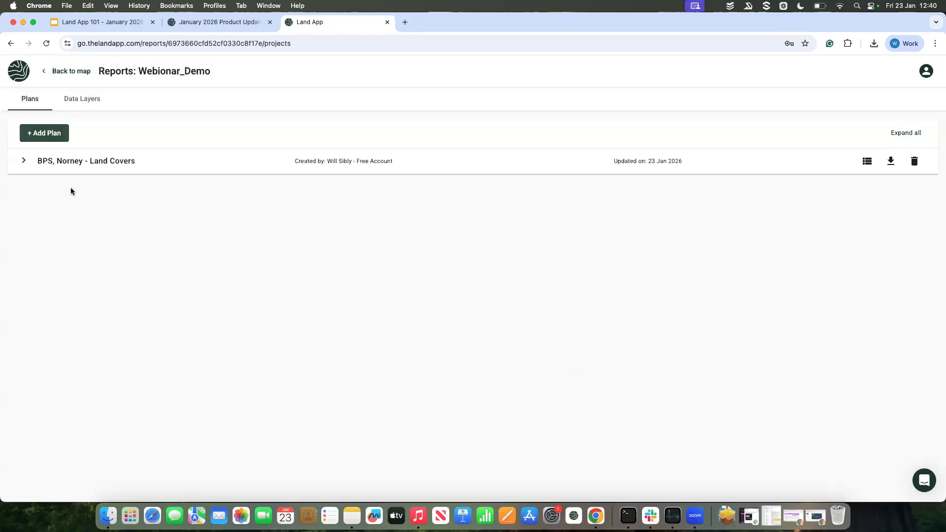
click(23, 162)
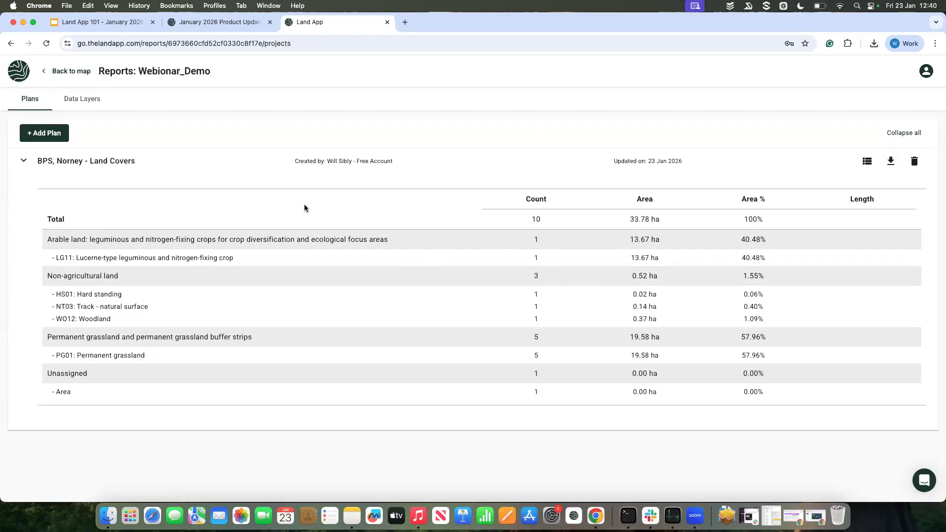
click(64, 72)
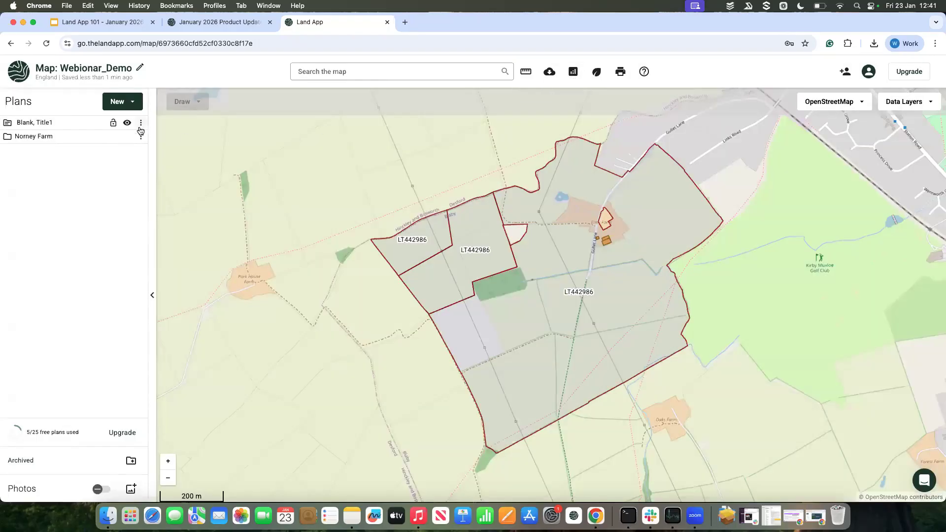
Step: Hide the Blank, Title1 plan, then show BPS, Norney - Land Covers from the Norney Farm folder and zoom to its extent
click(127, 123)
click(141, 136)
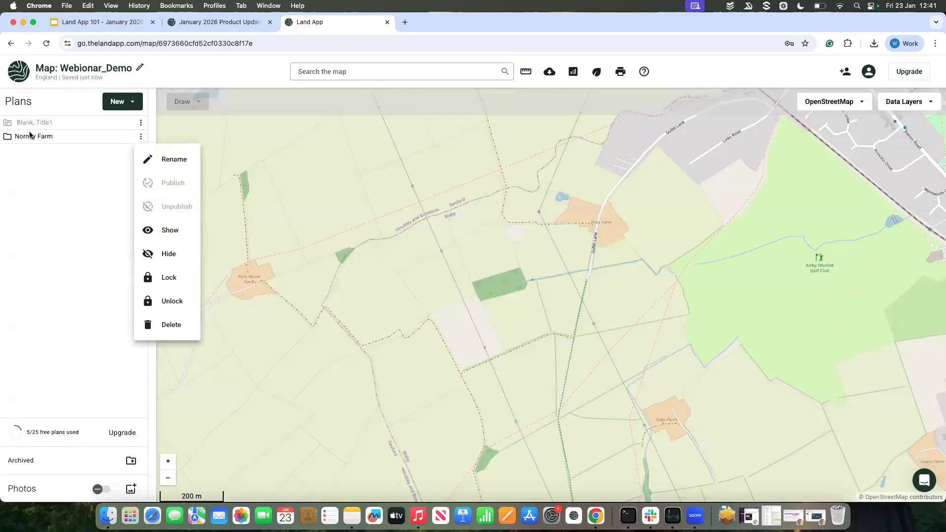
click(8, 137)
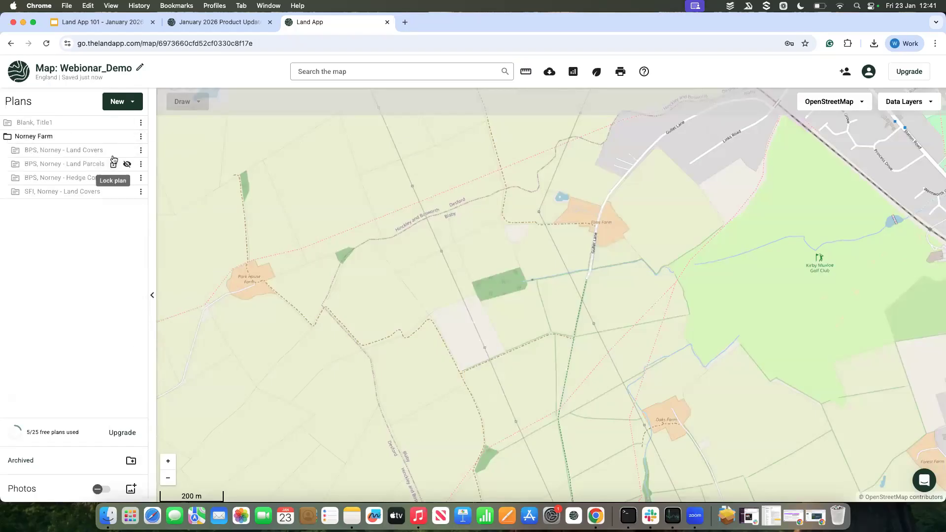
click(127, 151)
click(141, 150)
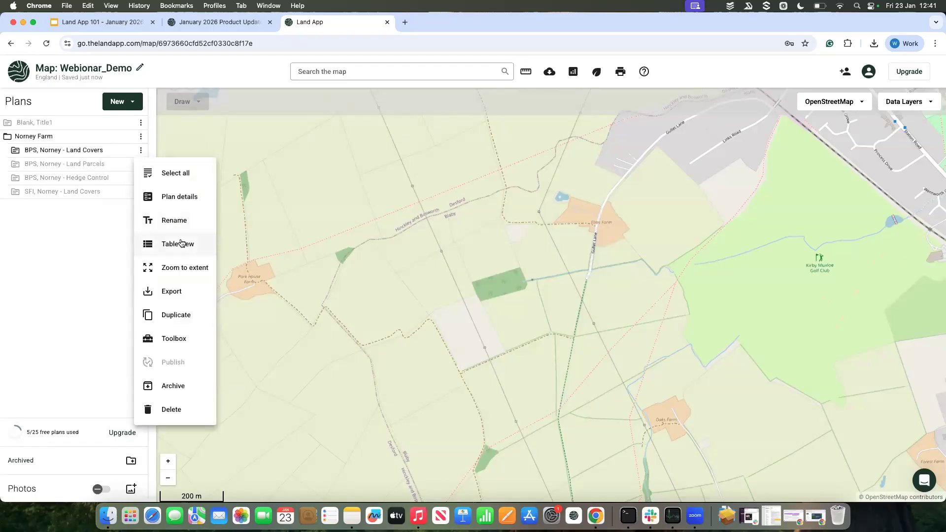
click(189, 266)
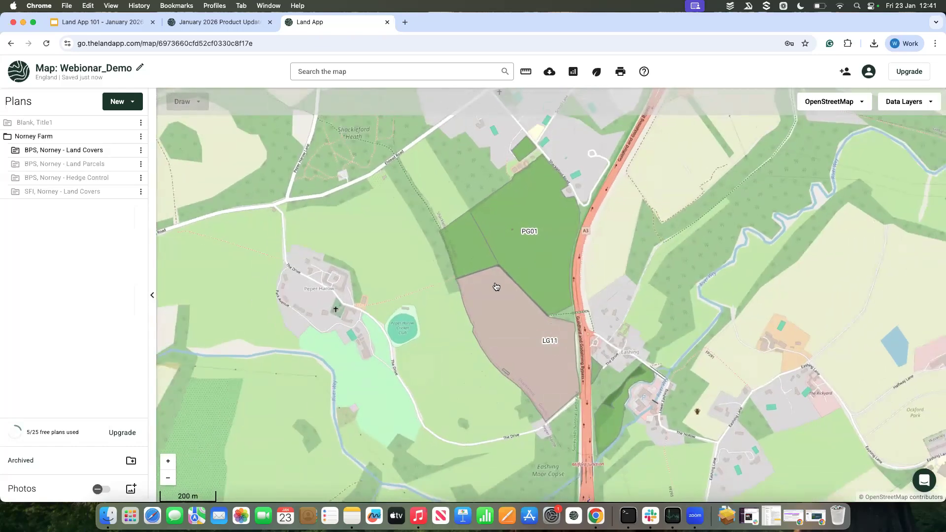
Step: Move the map well away from the Norney fields, then zoom back to the extent of BPS, Norney - Land Covers
click(142, 151)
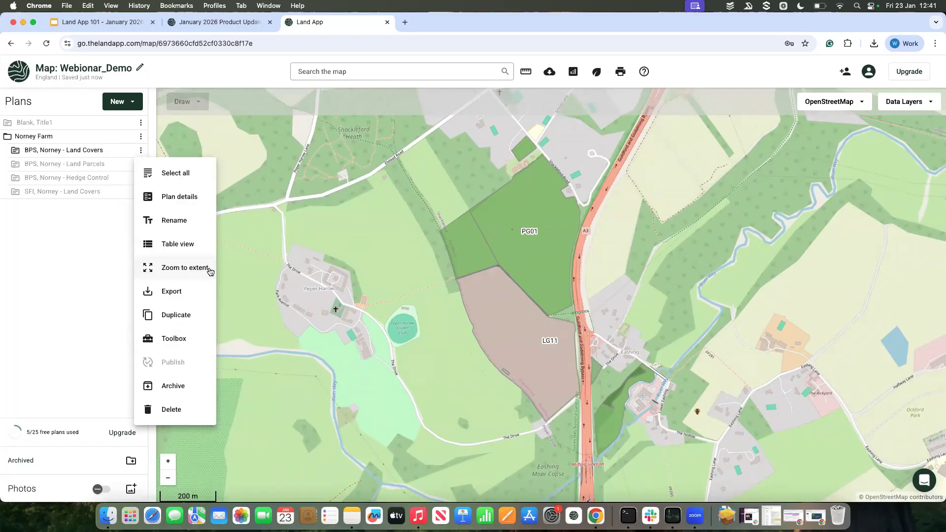
click(400, 305)
scroll(400, 305, down, 5)
scroll(400, 304, down, 3)
drag(400, 305, 562, 237)
drag(436, 297, 619, 195)
scroll(604, 211, down, 2)
scroll(605, 211, down, 2)
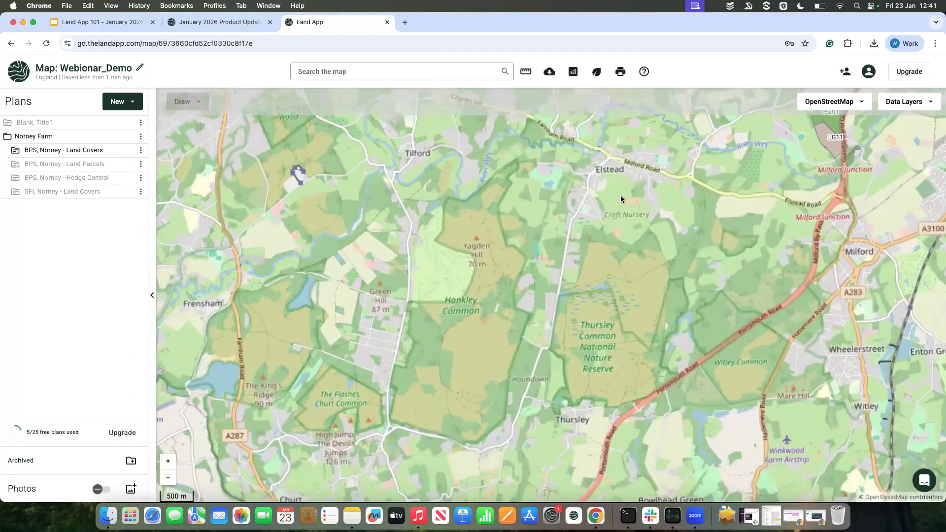
drag(663, 173, 572, 237)
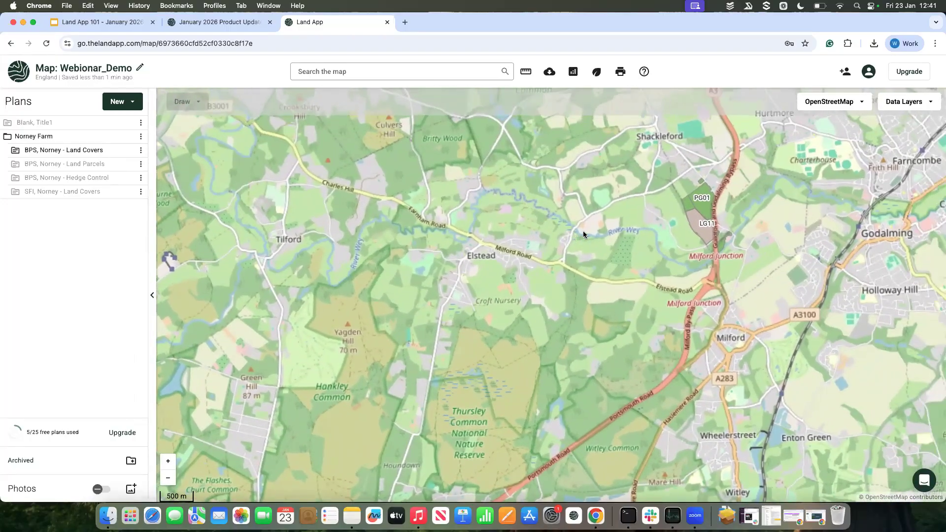
click(141, 150)
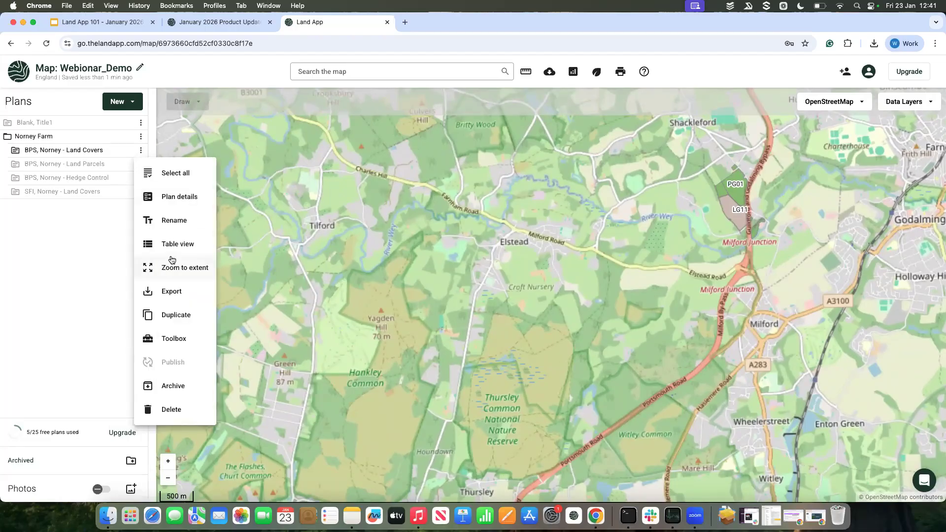
click(173, 267)
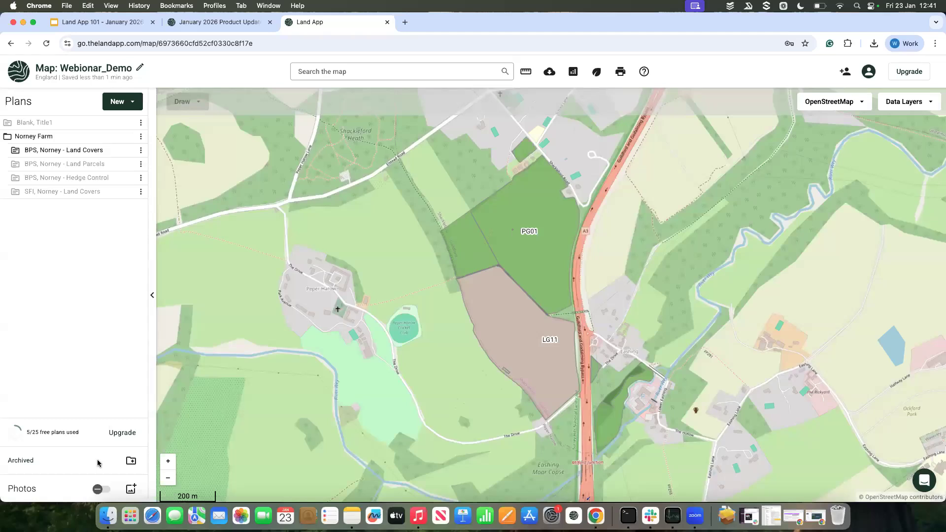
Step: Upload the photos SU9444_0134_ffc8b.jpeg, SU9444_1261_05763.jpeg and SU9444_0725_06601.jpeg from the CSS farm folder on the Desktop to the map
click(131, 487)
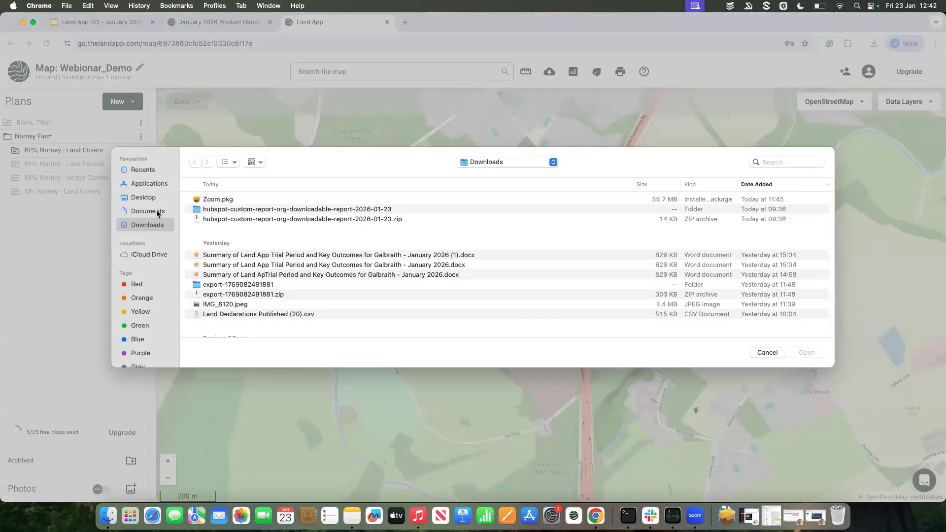
click(154, 197)
double_click(217, 199)
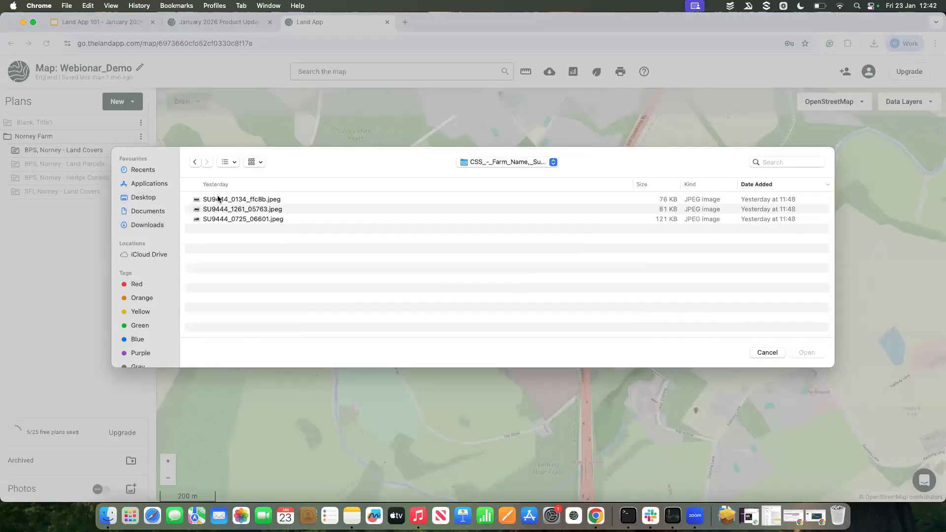
drag(247, 237, 246, 199)
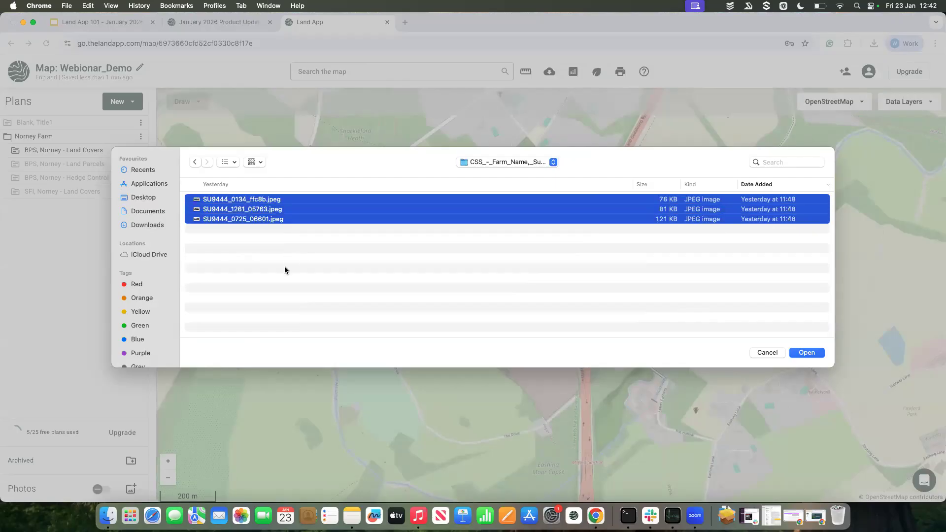
click(806, 352)
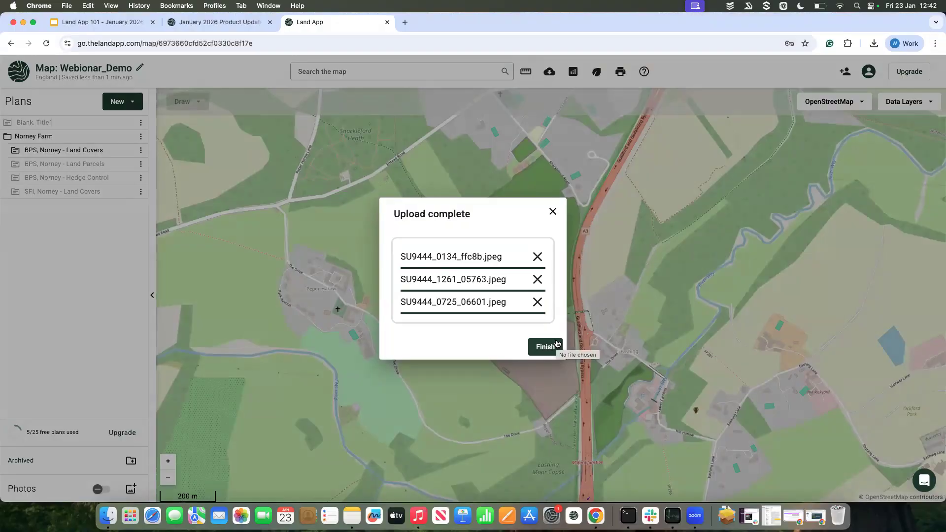
click(545, 346)
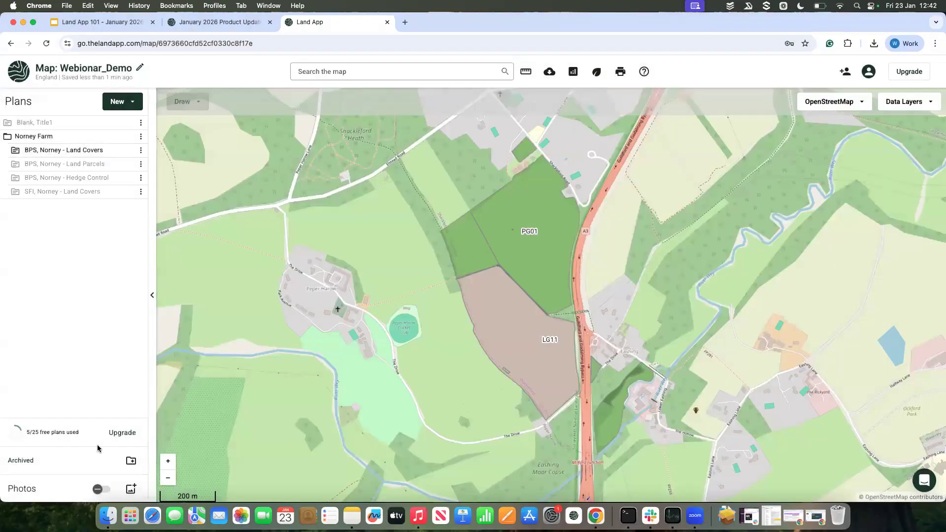
Step: Show the photos on the map and view the details of the photos around field PG01, including the barn photo
click(98, 490)
click(509, 266)
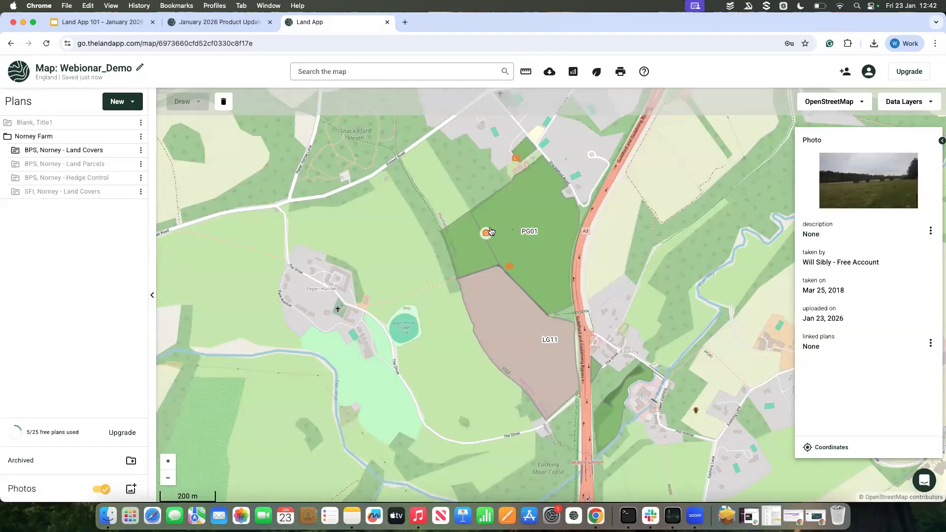
click(516, 158)
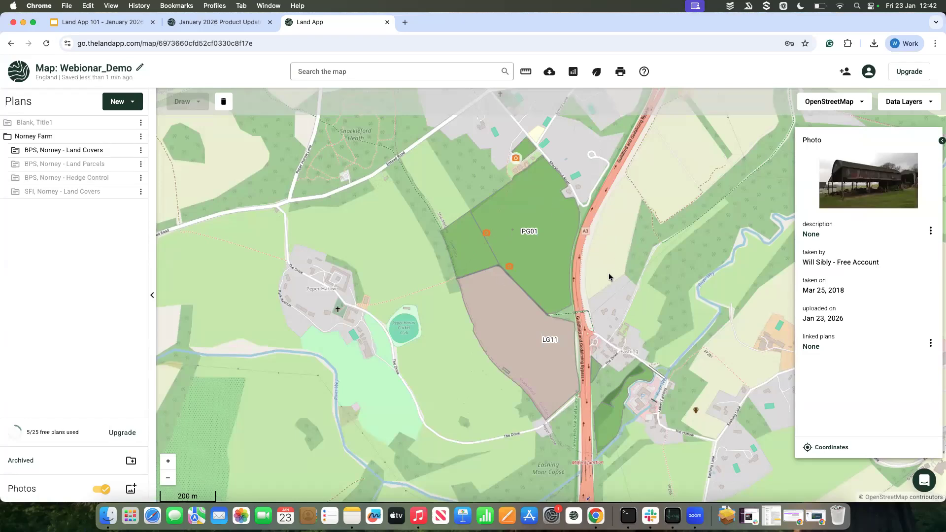
drag(625, 250, 604, 286)
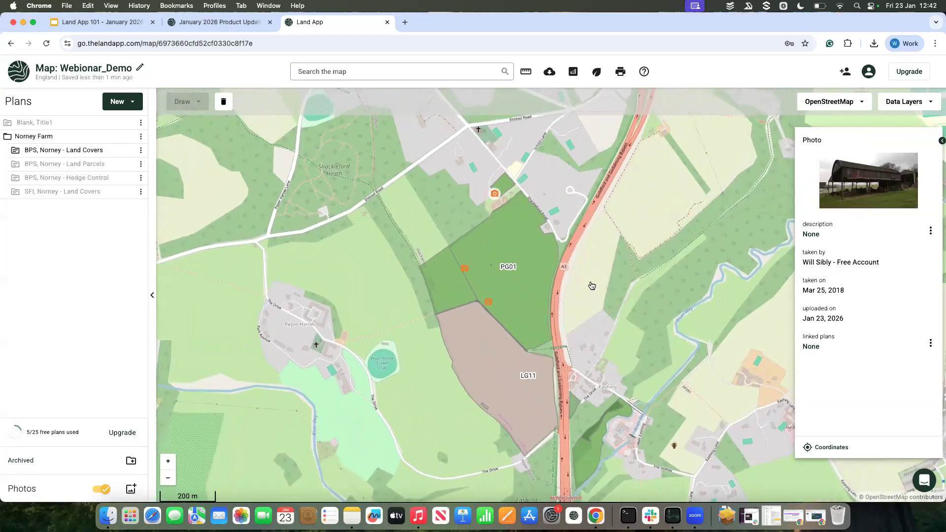
Step: Compare the field and barn photos, inspect the barn photo enlarged, and close the photo details
click(464, 268)
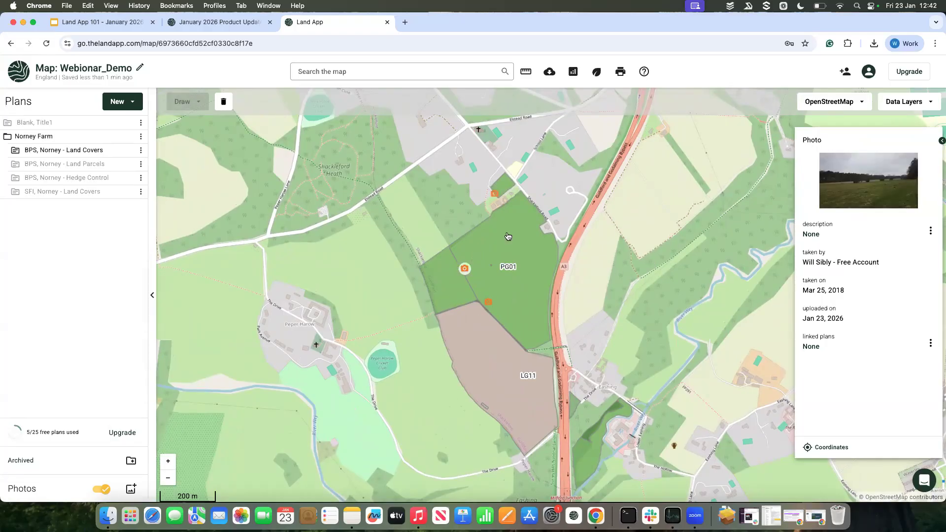
click(495, 194)
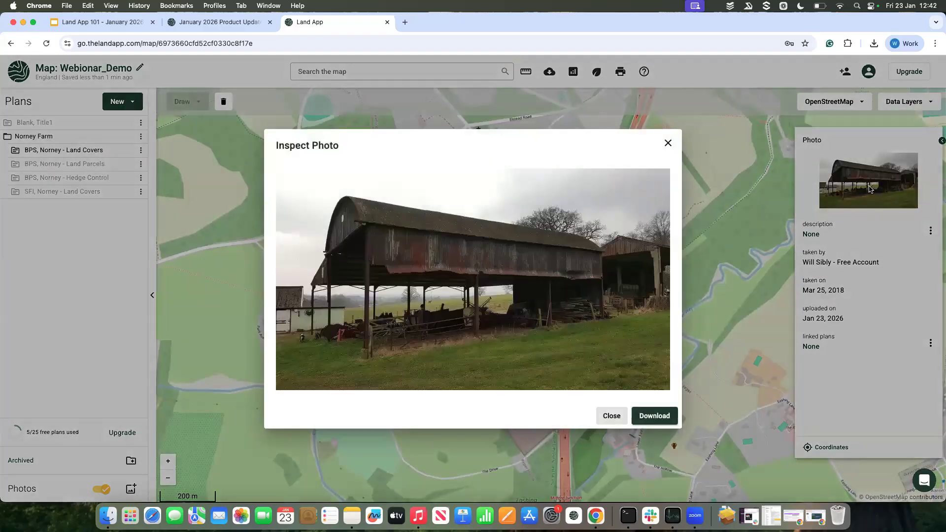
click(869, 188)
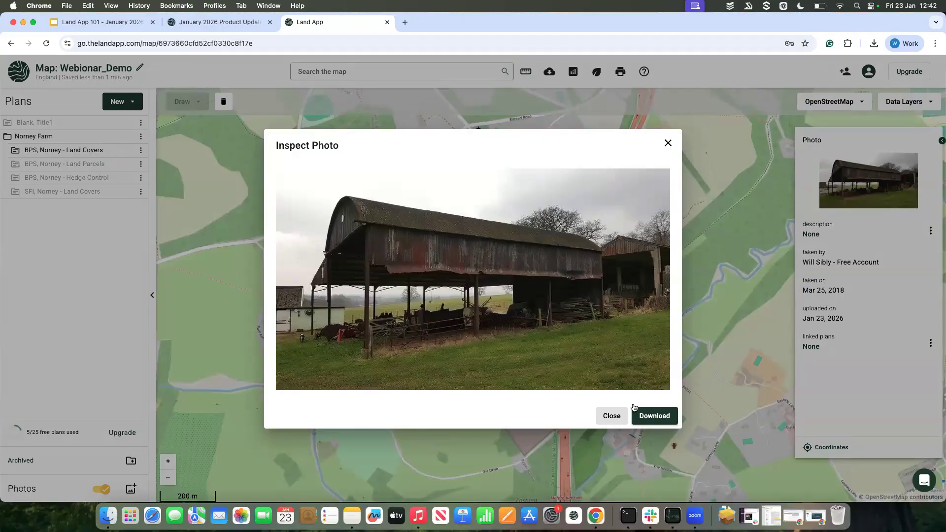
click(668, 143)
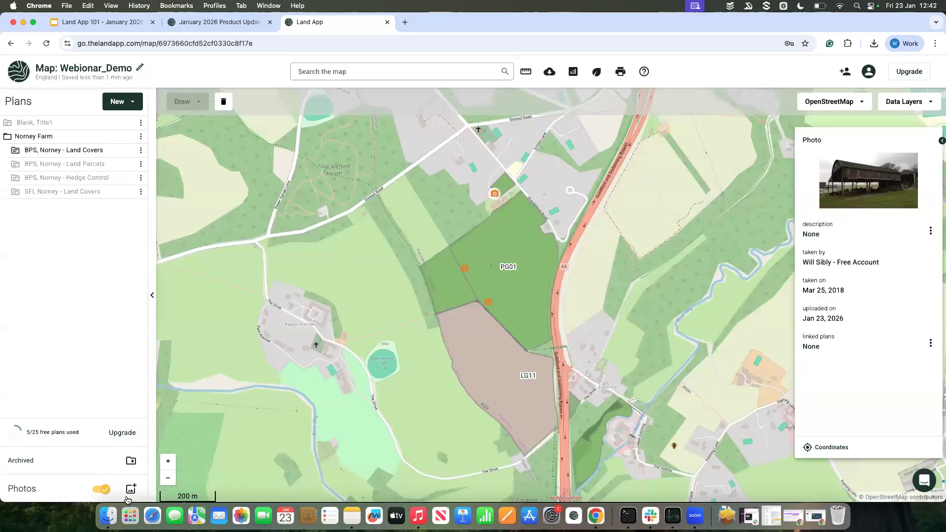
click(326, 380)
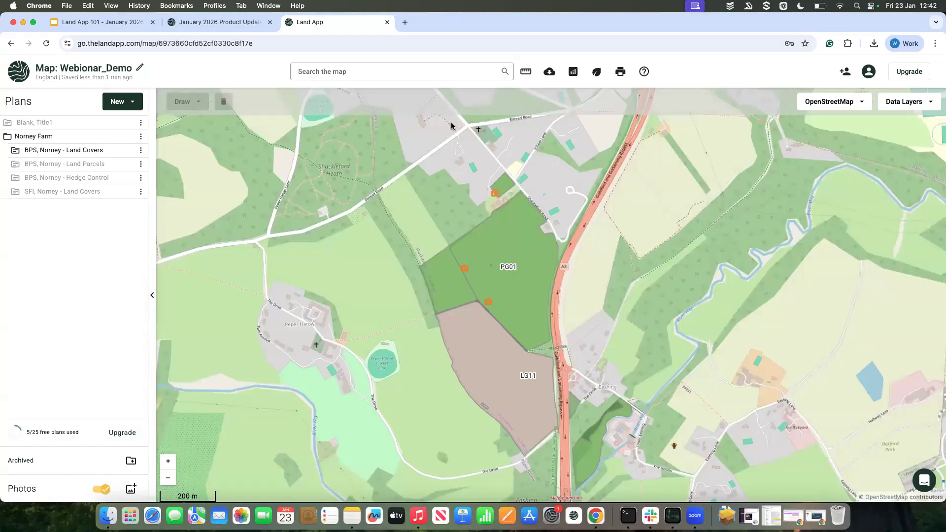
Step: Start the map's print setup, dismiss the help video message, and create the first print frame
scroll(471, 232, down, 3)
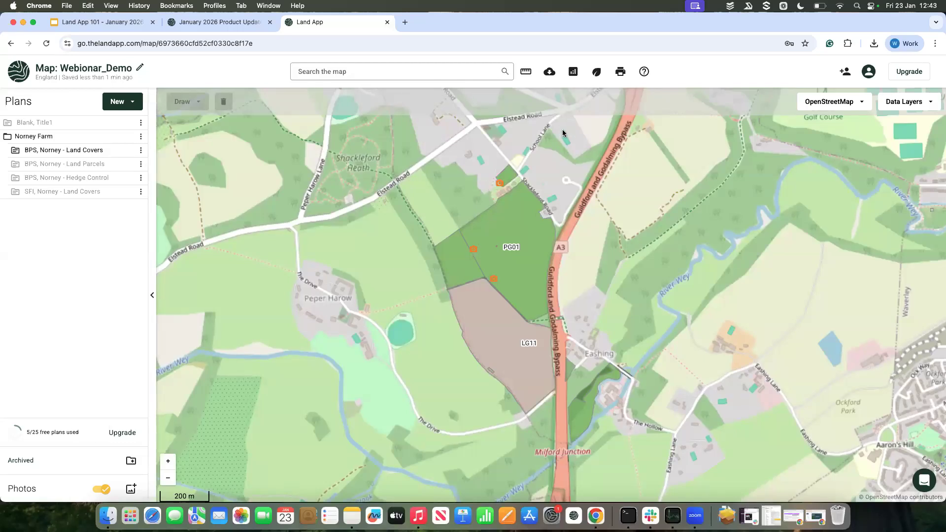
click(620, 74)
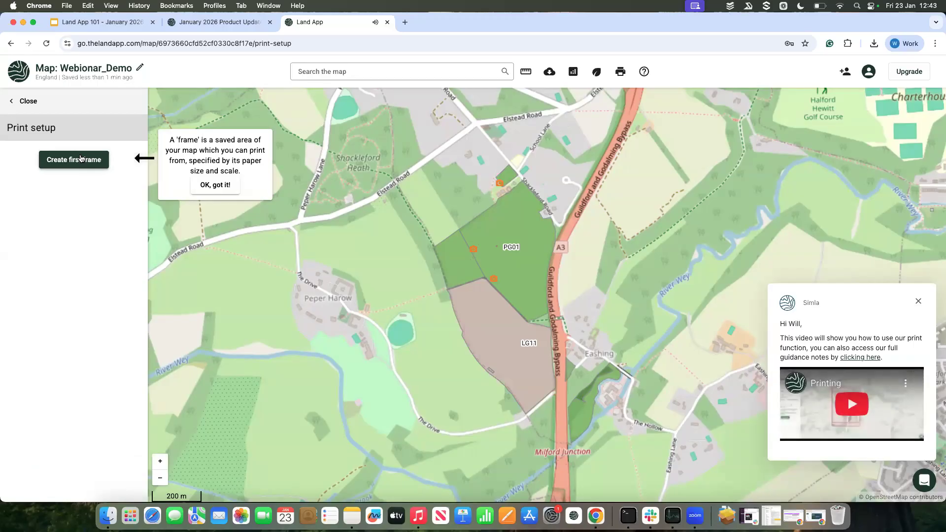
click(919, 302)
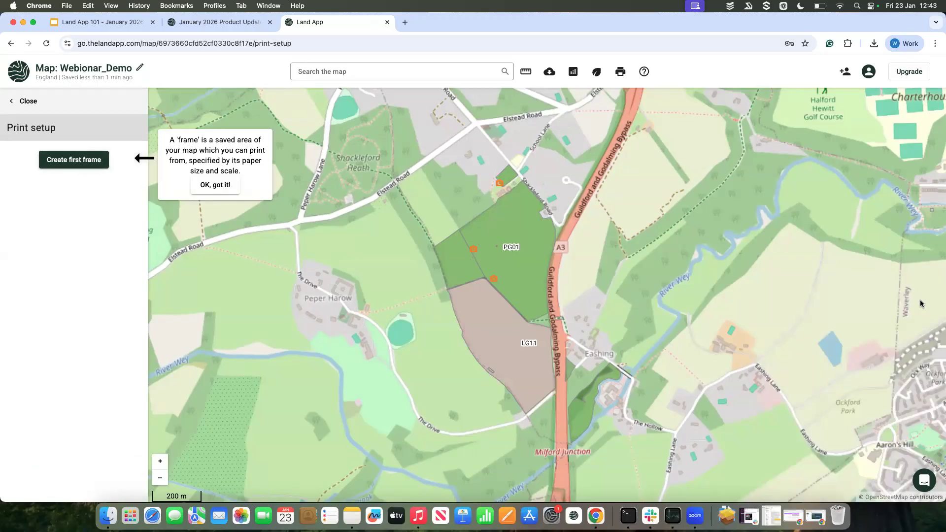
click(86, 163)
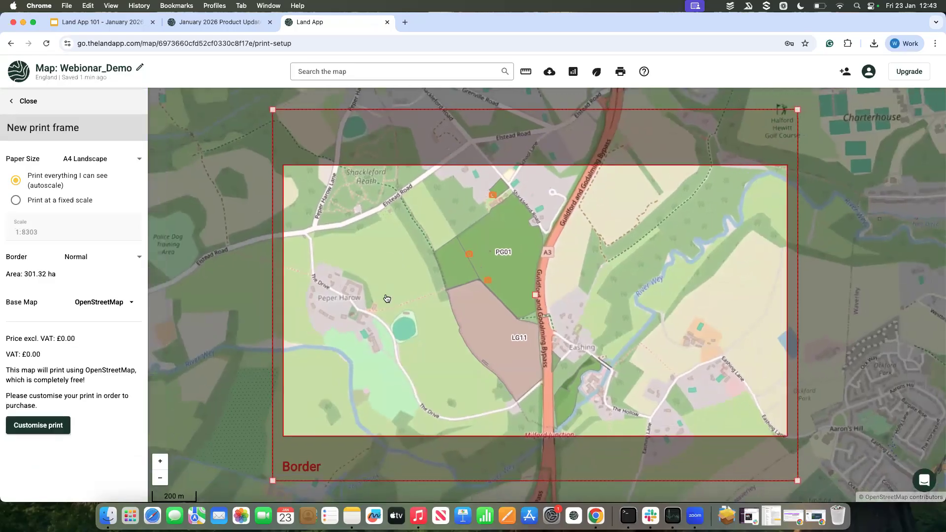
scroll(387, 298, down, 2)
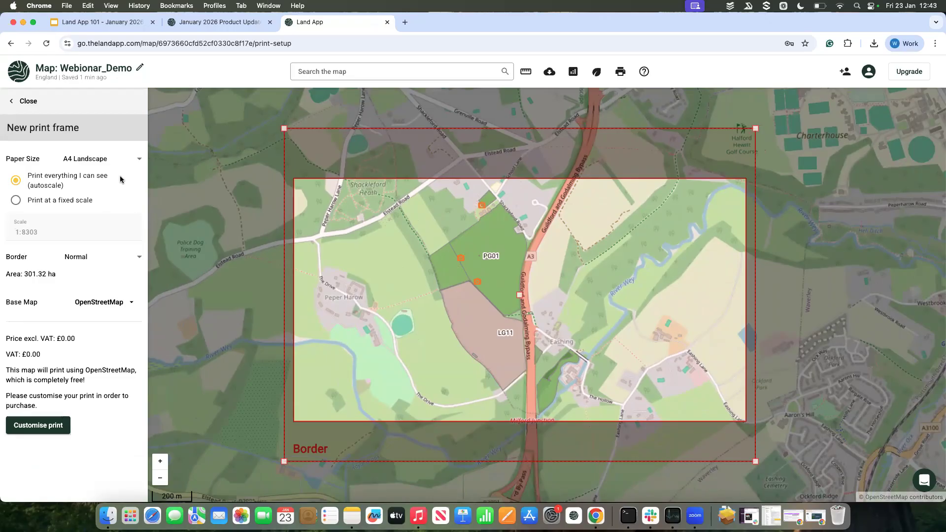
Step: Set the print frame's paper size to A4 Portrait and shrink the frame around the fields to about 194 ha
click(101, 164)
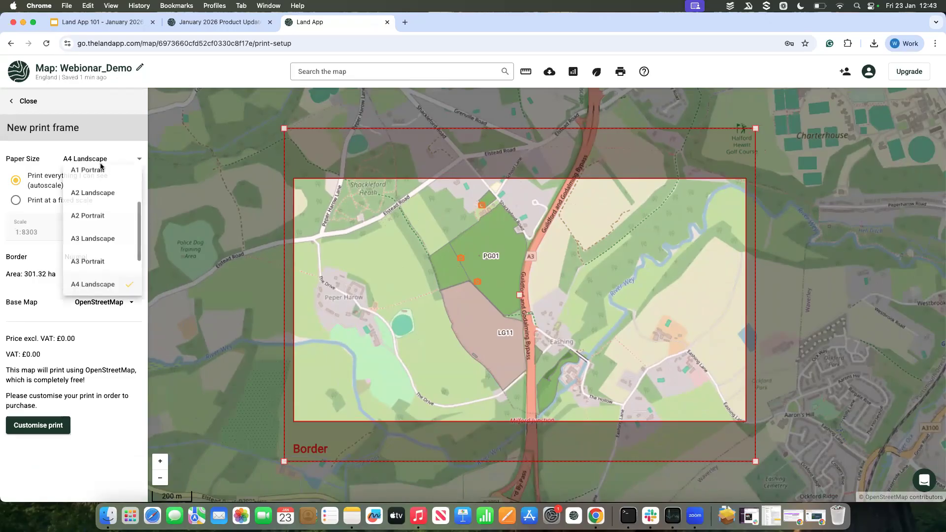
scroll(109, 247, down, 3)
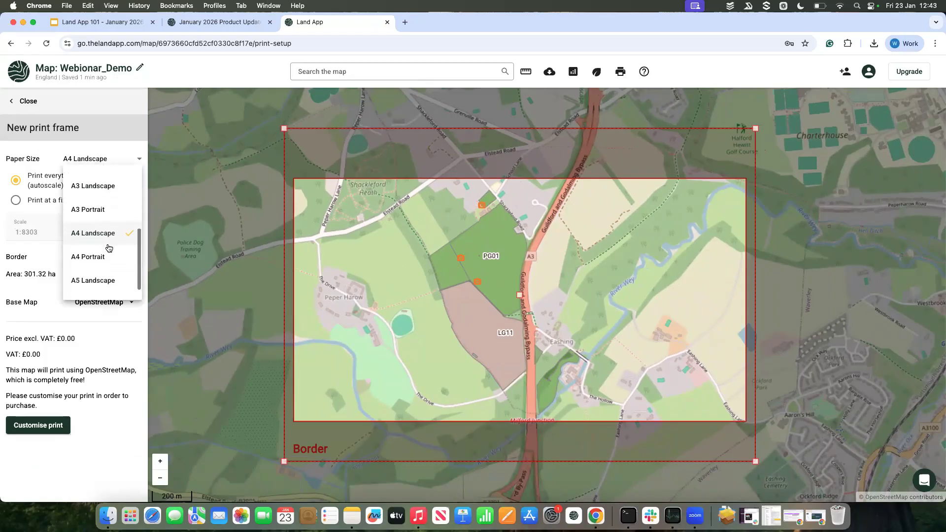
click(92, 256)
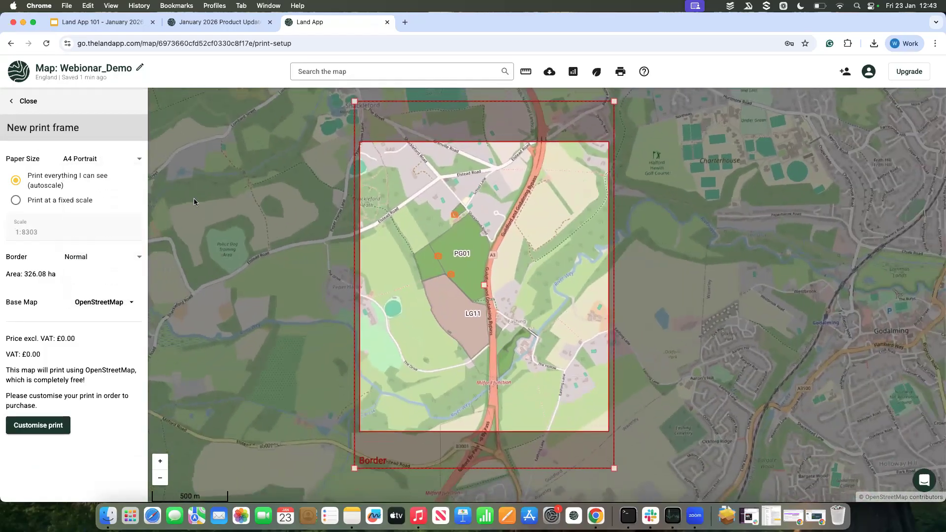
click(129, 166)
scroll(122, 239, down, 2)
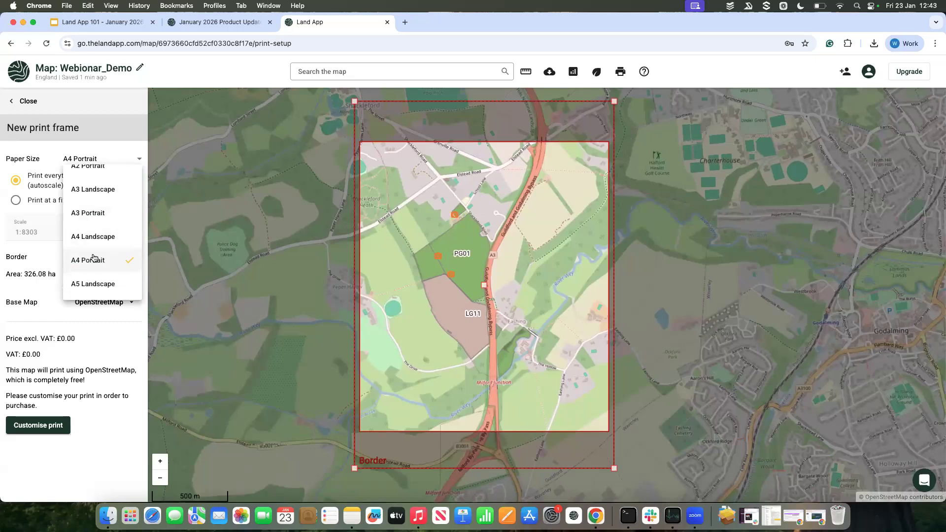
click(94, 257)
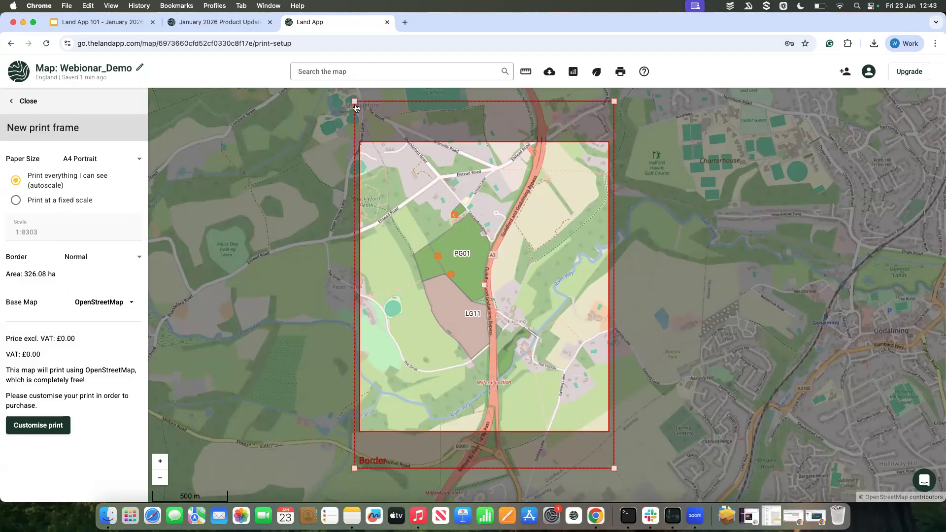
drag(354, 101, 384, 136)
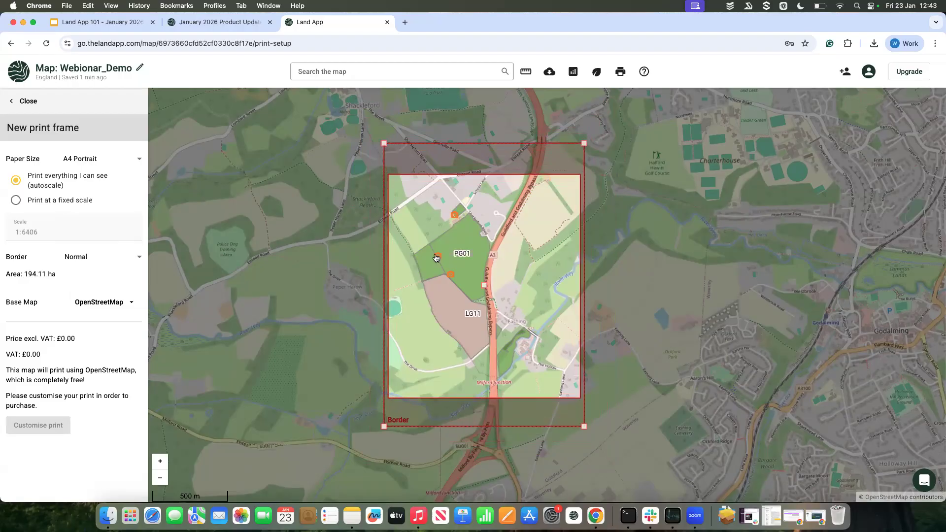
Step: Switch the print frame to a fixed scale and set it to 1:2500
click(22, 201)
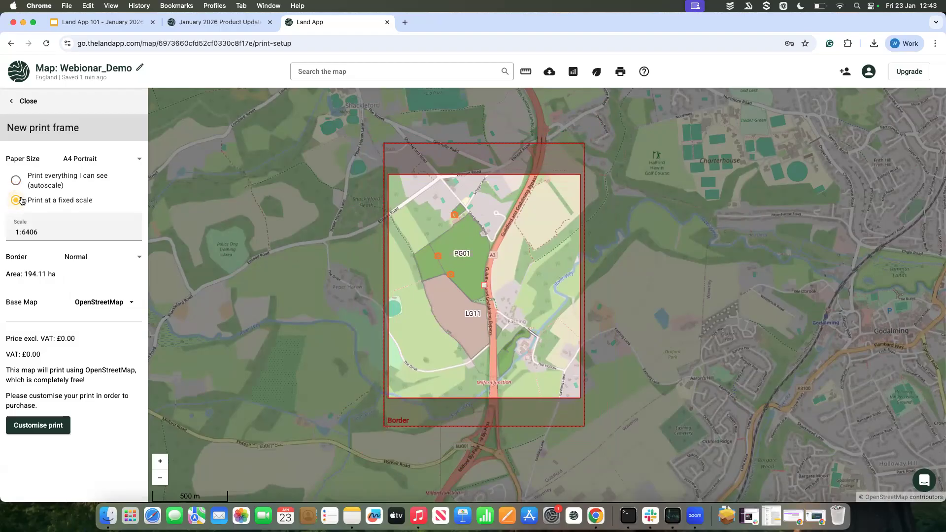
click(43, 232)
key(BackSpace)
key(BackSpace)
key(BackSpace)
key(BackSpace)
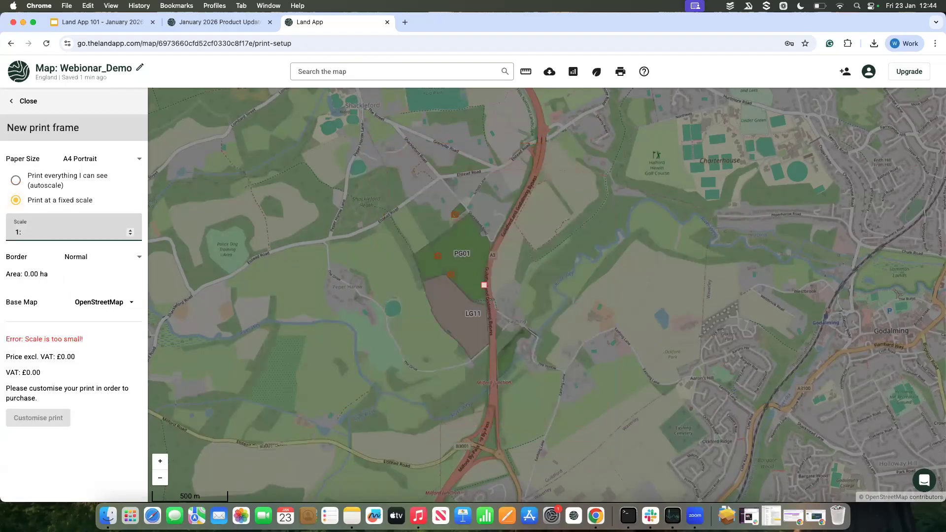
text(2500)
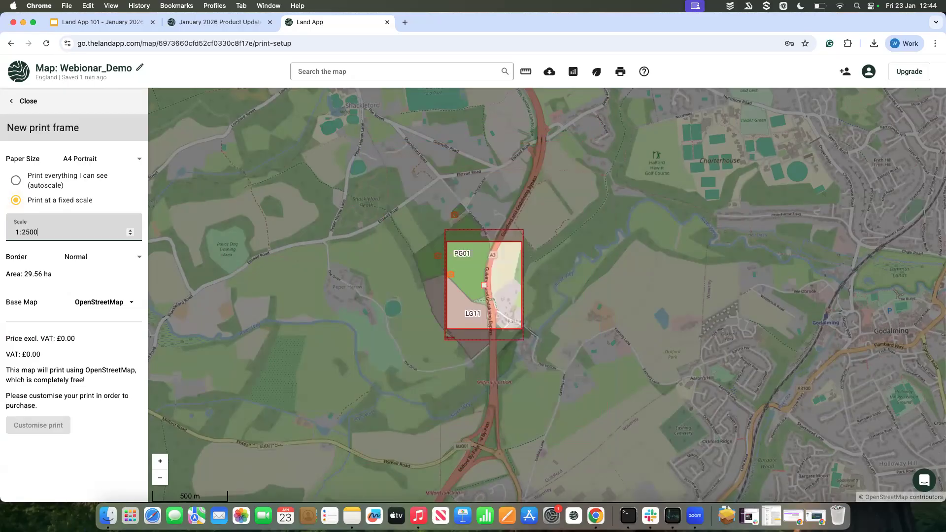
Step: Look through the available print base maps without changing the selection, and move the fixed-scale frame over field PG01
click(104, 302)
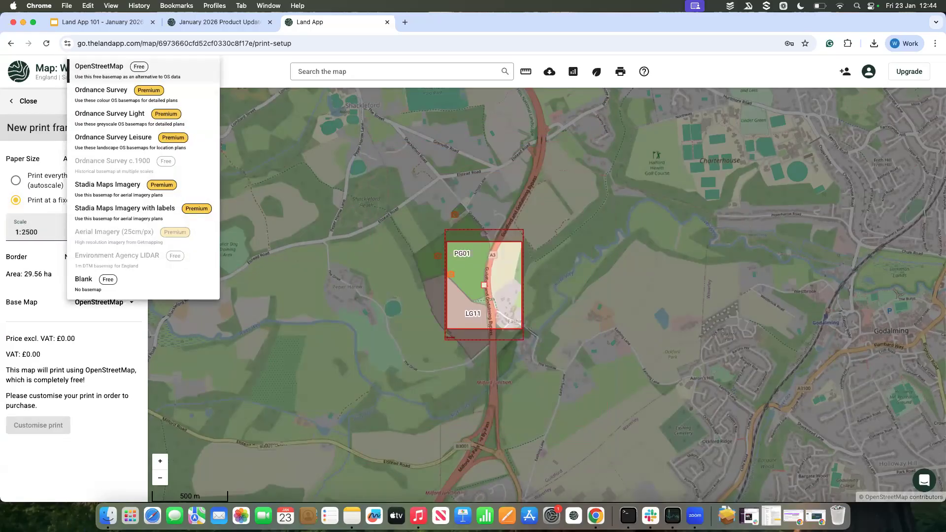
click(258, 304)
drag(482, 283, 461, 234)
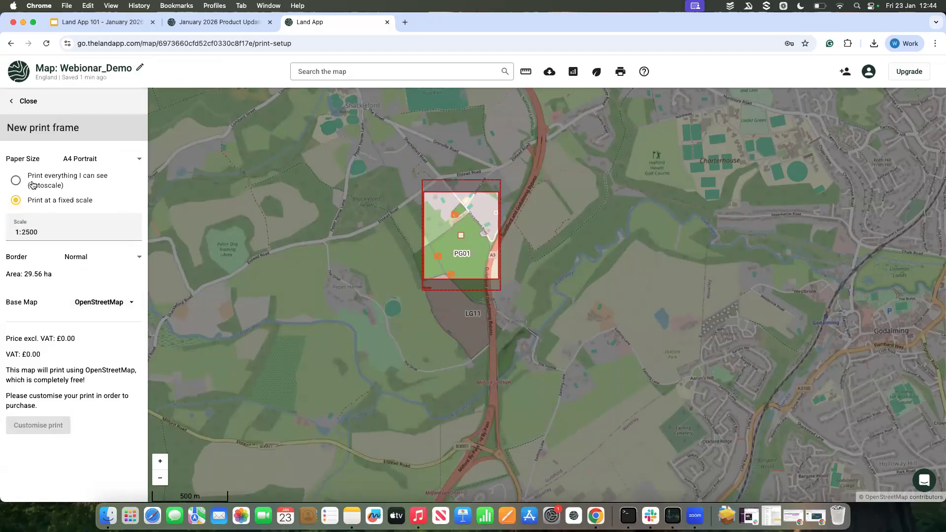
Step: Return the print frame to autoscale, then enlarge and reposition it to enclose both fields PG01 and LG11
click(15, 180)
drag(501, 290, 558, 346)
drag(462, 236, 463, 284)
drag(541, 391, 559, 415)
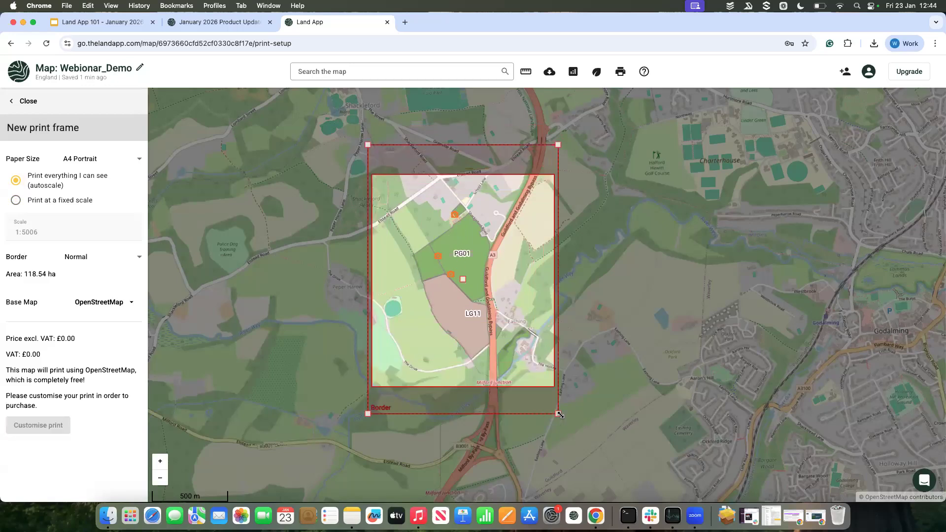
Step: Shift the print frame slightly east over fields PG01 and LG11 and set its base map to Stadia Maps Imagery
drag(463, 279, 478, 278)
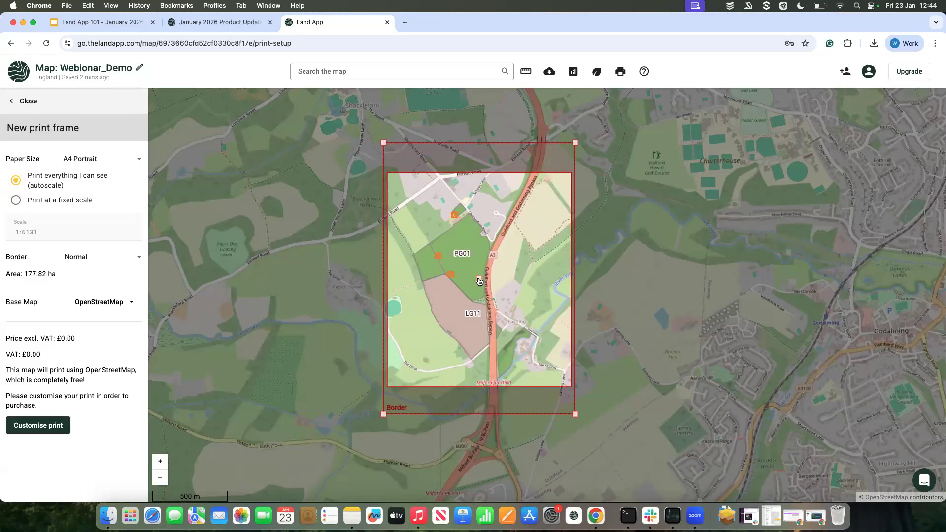
click(99, 301)
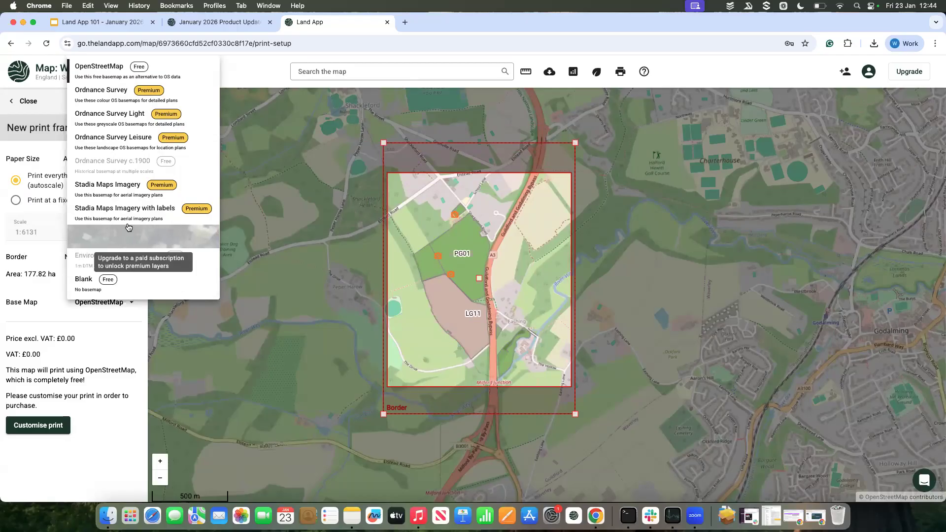
click(126, 187)
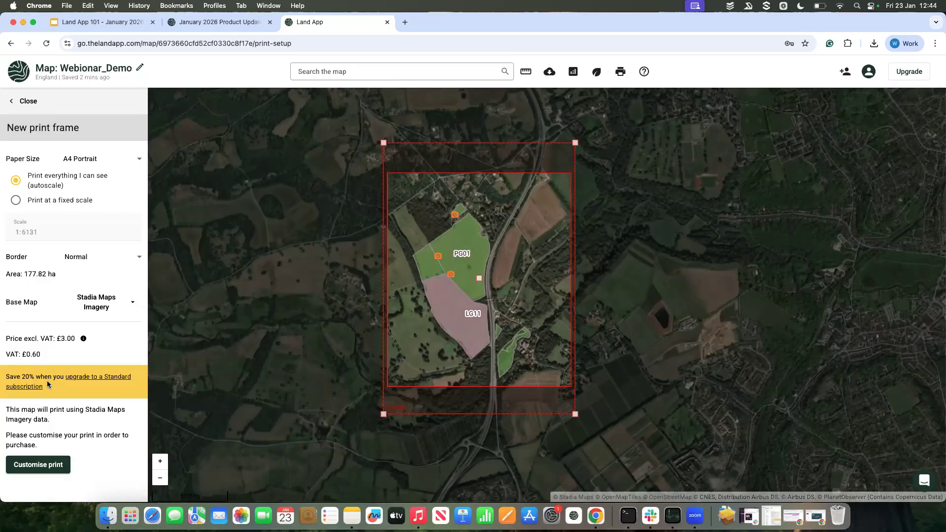
Step: Set the print base map to Ordnance Survey and move the frame slightly further east around the two fields
click(111, 294)
click(113, 98)
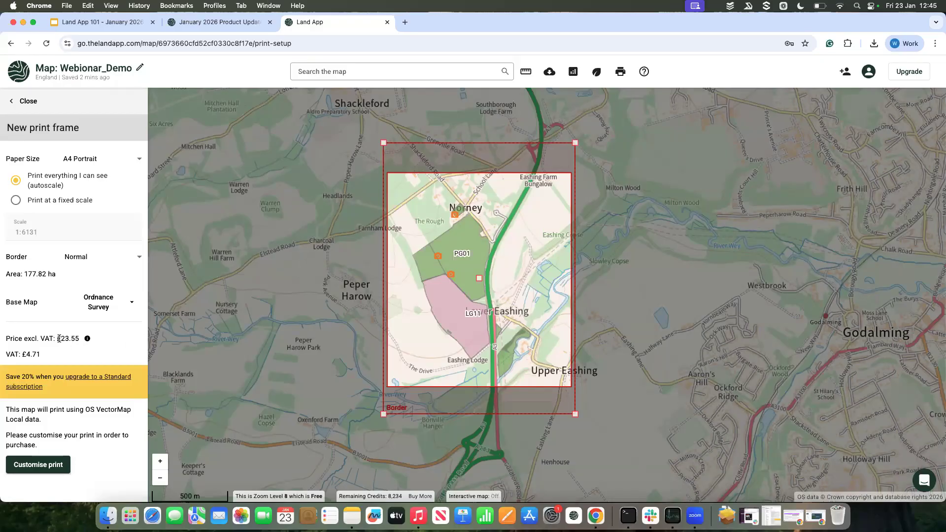
drag(478, 280, 495, 282)
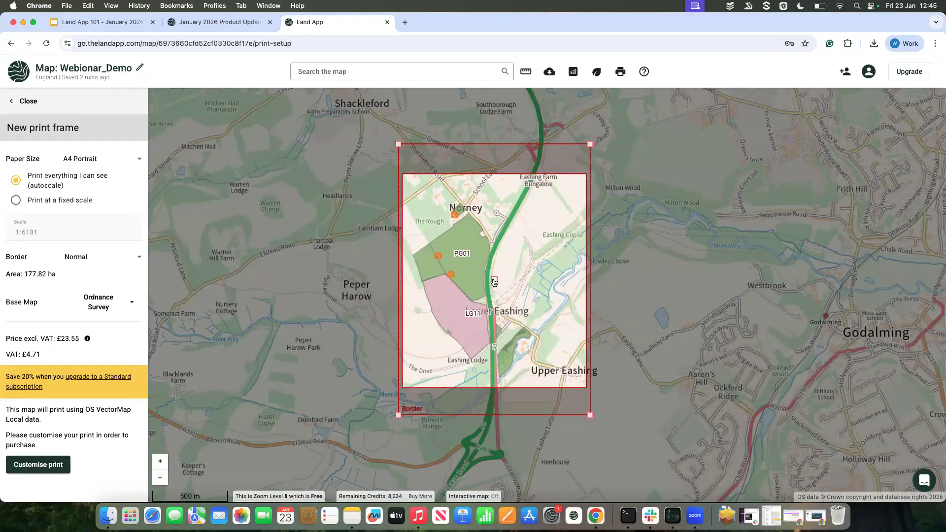
Step: Move the print frame away from the fields to Godalming and on to Farncombe
scroll(494, 281, up, 3)
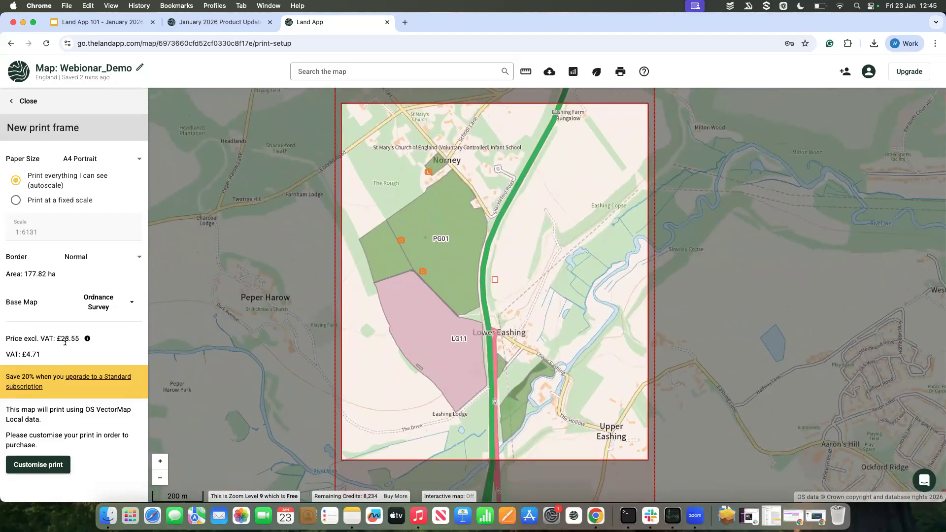
scroll(321, 348, down, 3)
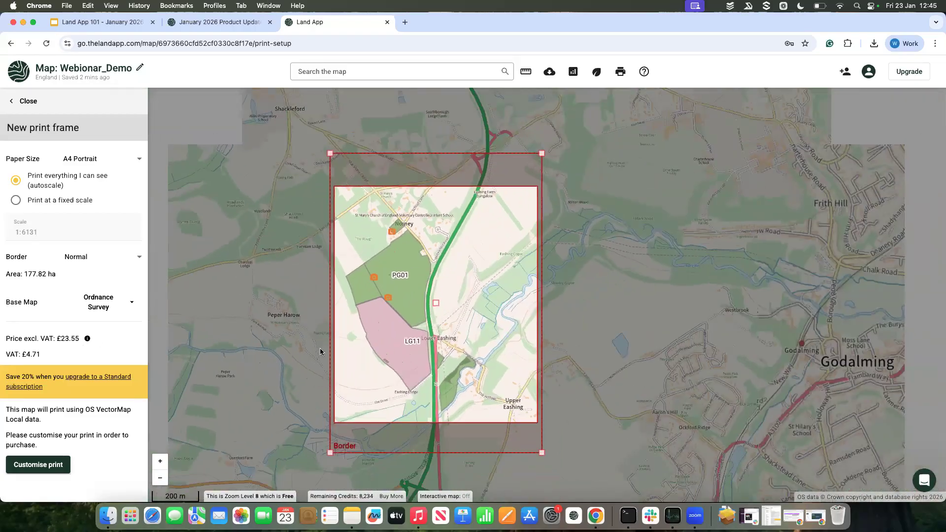
scroll(440, 306, down, 2)
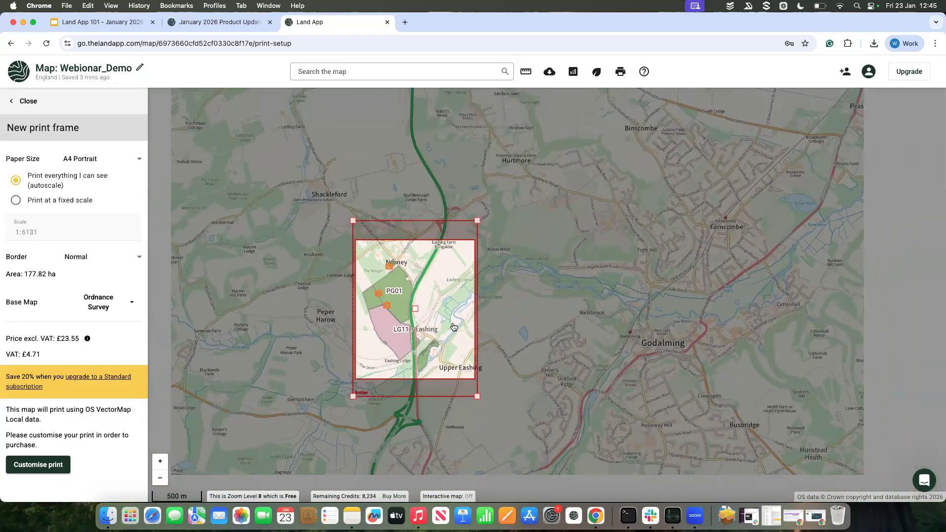
drag(507, 348, 492, 334)
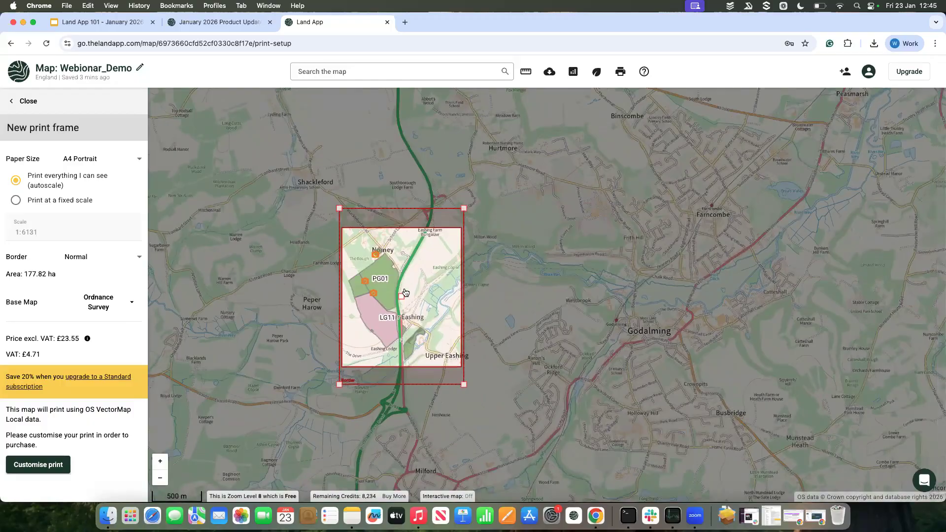
drag(398, 293, 565, 343)
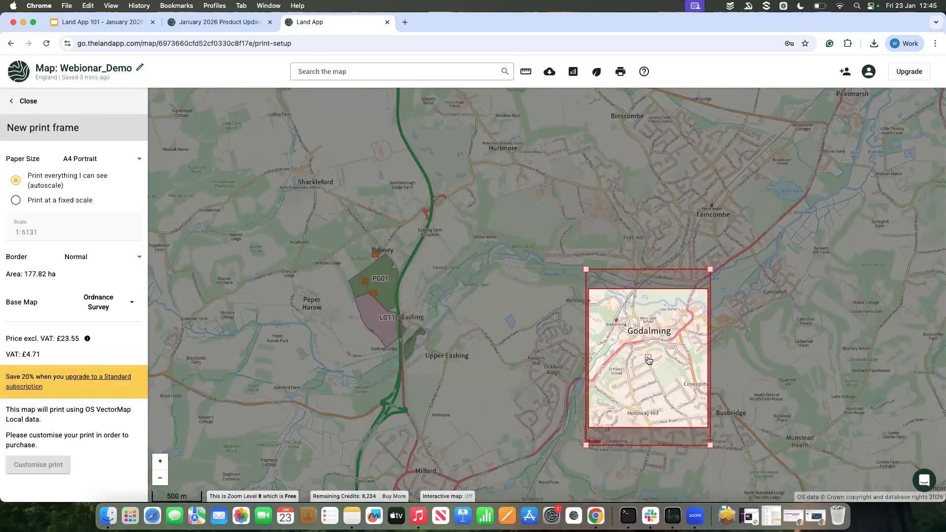
drag(647, 358, 683, 235)
Step: Shrink the print frame over Farncombe to about 62 ha and examine the detailed base map and print price
scroll(684, 235, down, 1)
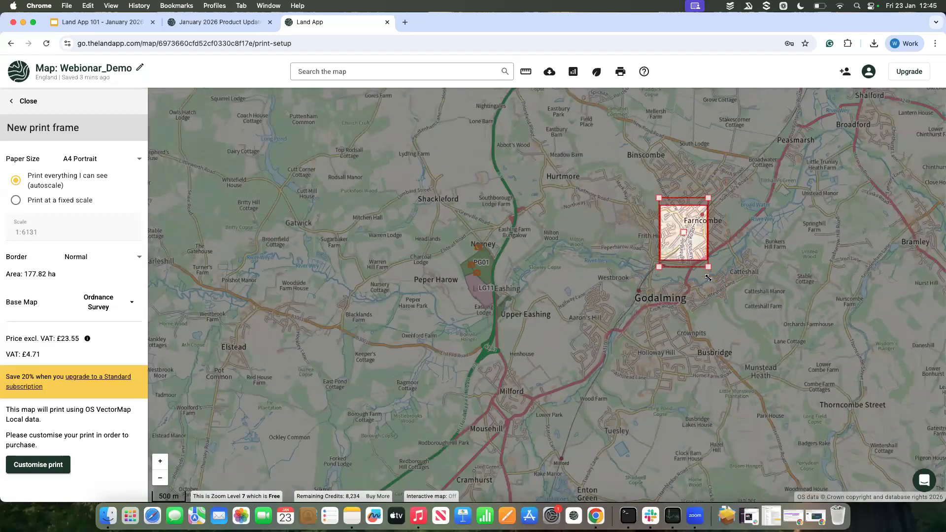
scroll(709, 277, up, 1)
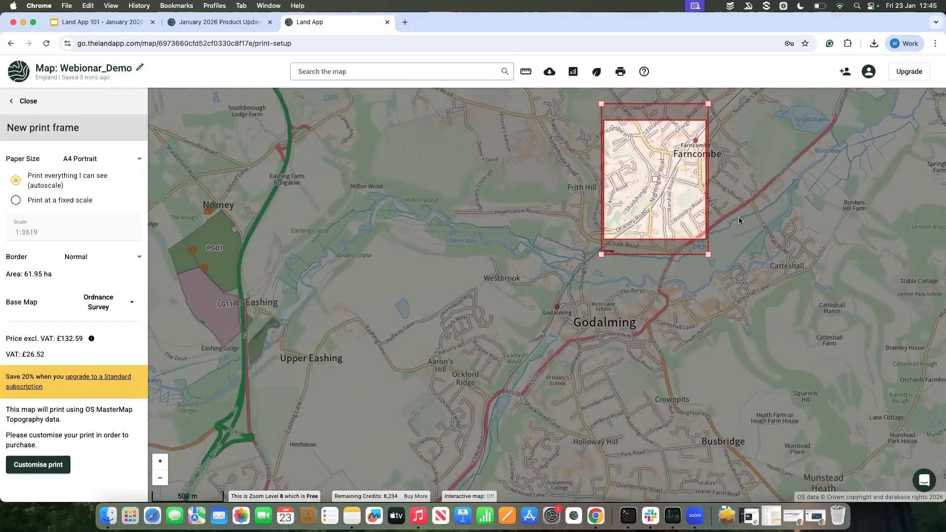
drag(738, 221, 739, 256)
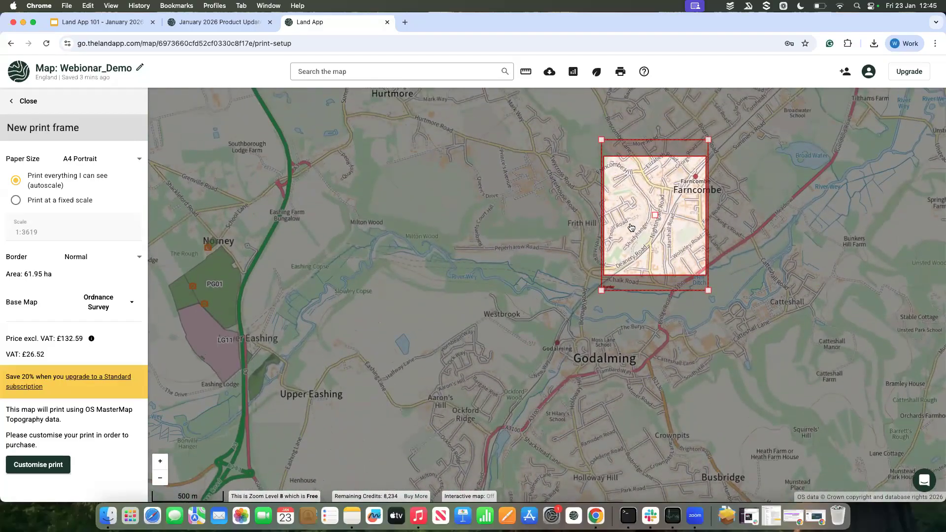
scroll(631, 227, up, 1)
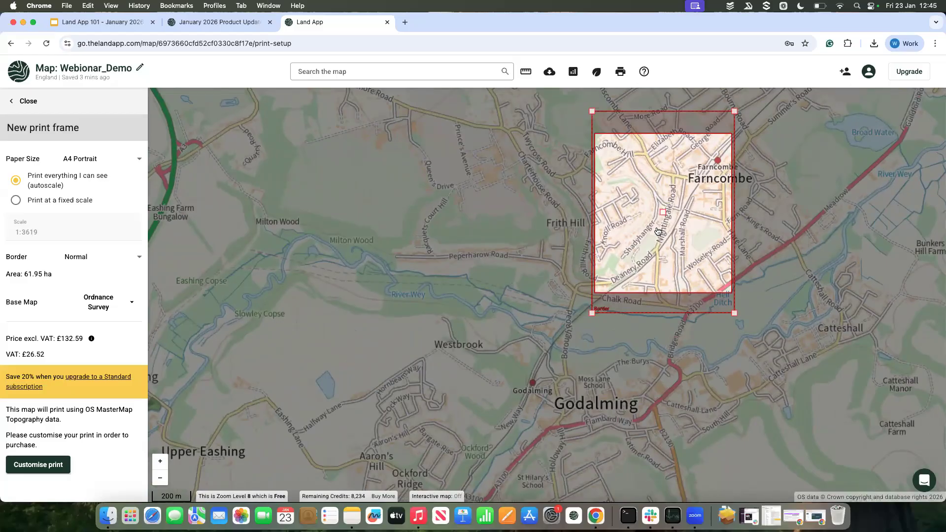
scroll(658, 232, up, 1)
scroll(658, 231, down, 1)
scroll(373, 336, down, 1)
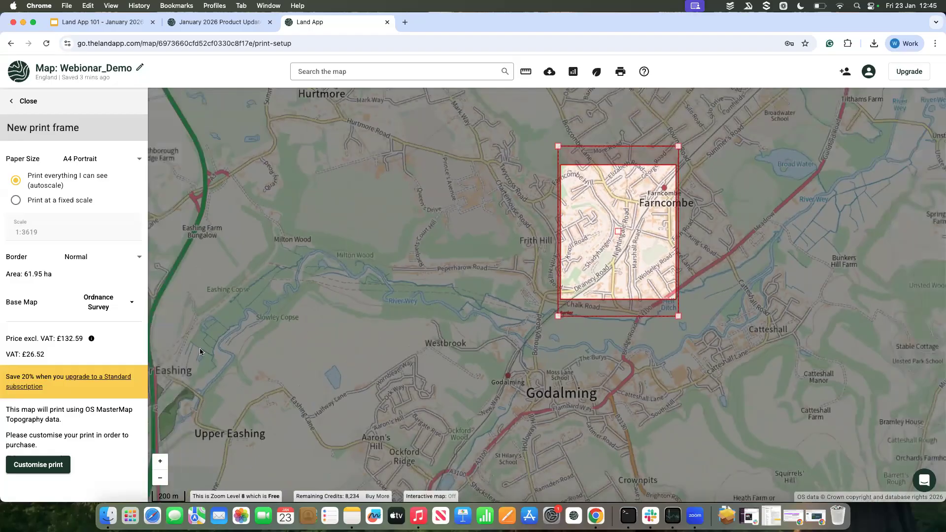
scroll(324, 353, down, 1)
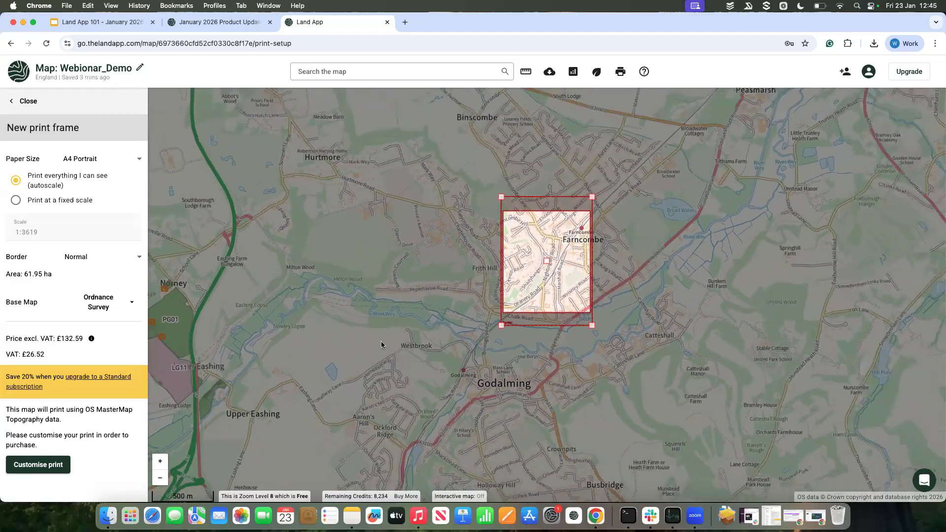
Step: Bring the print frame back over fields PG01 and LG11, enlarge it to about 153 ha and centre it around both
drag(380, 341, 468, 324)
drag(565, 300, 627, 298)
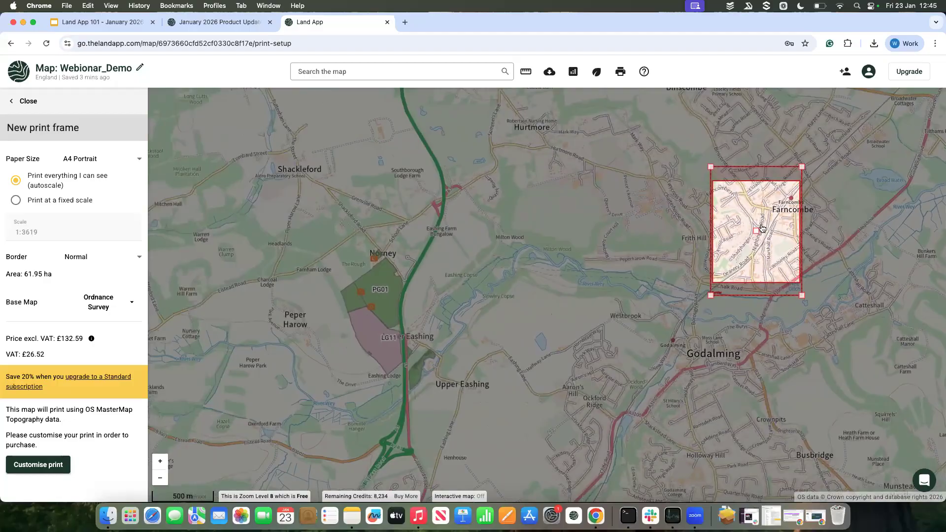
drag(754, 230, 374, 285)
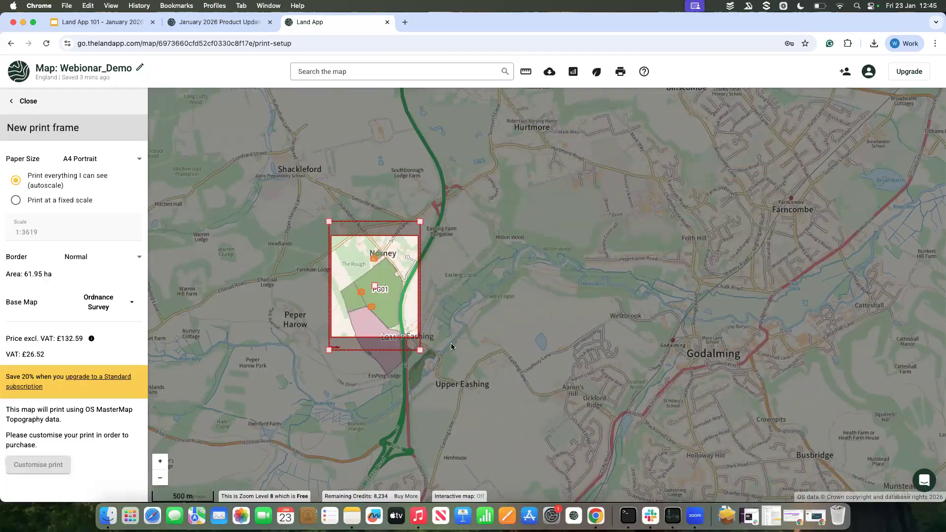
drag(419, 347, 446, 387)
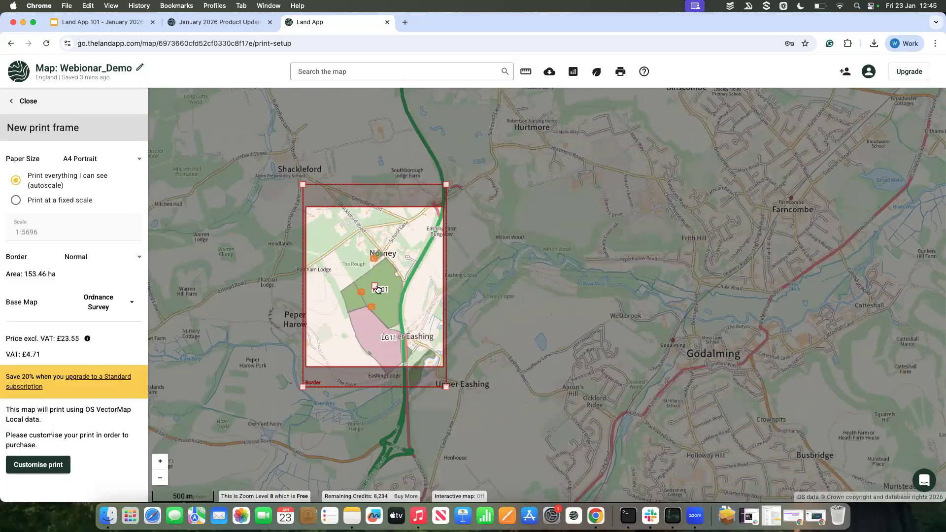
drag(388, 305, 406, 332)
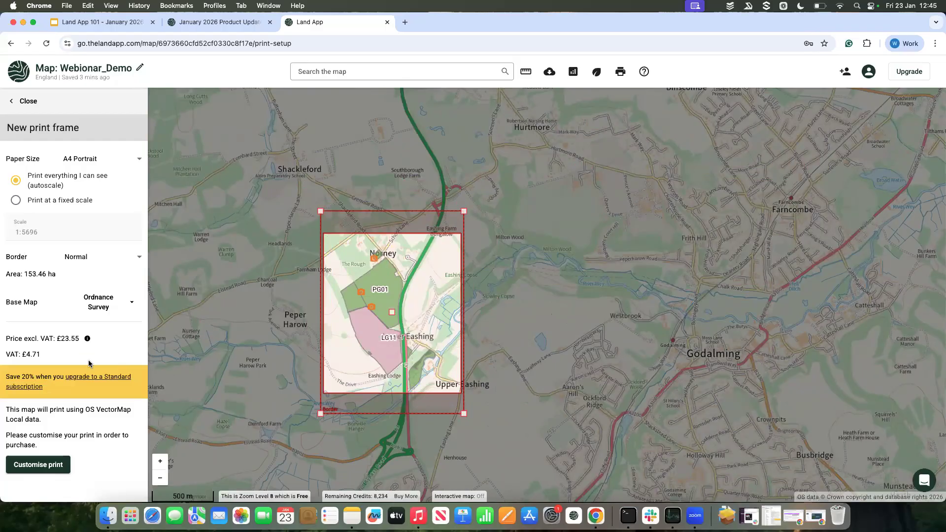
Step: Start customising the print and add the header "My Map" at the top centre of the page with 30 px text
click(47, 468)
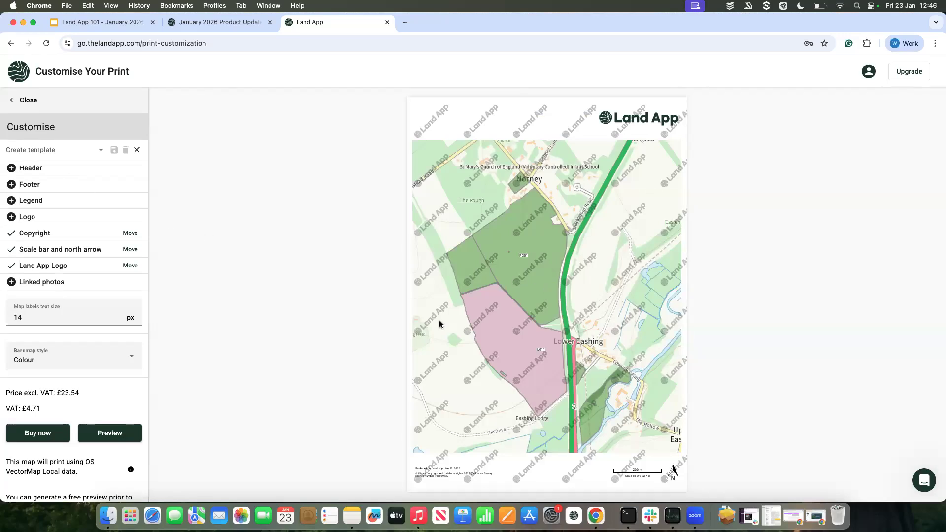
click(11, 168)
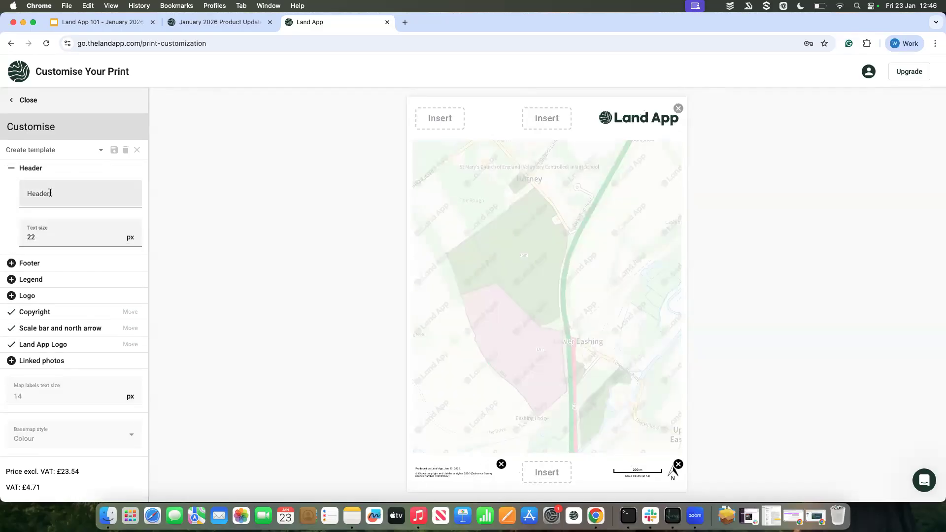
text(My Map)
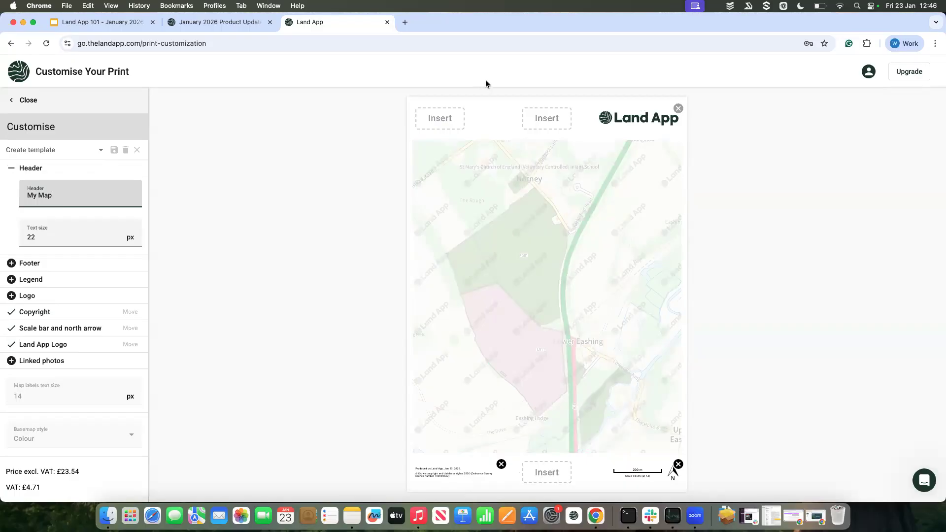
click(555, 117)
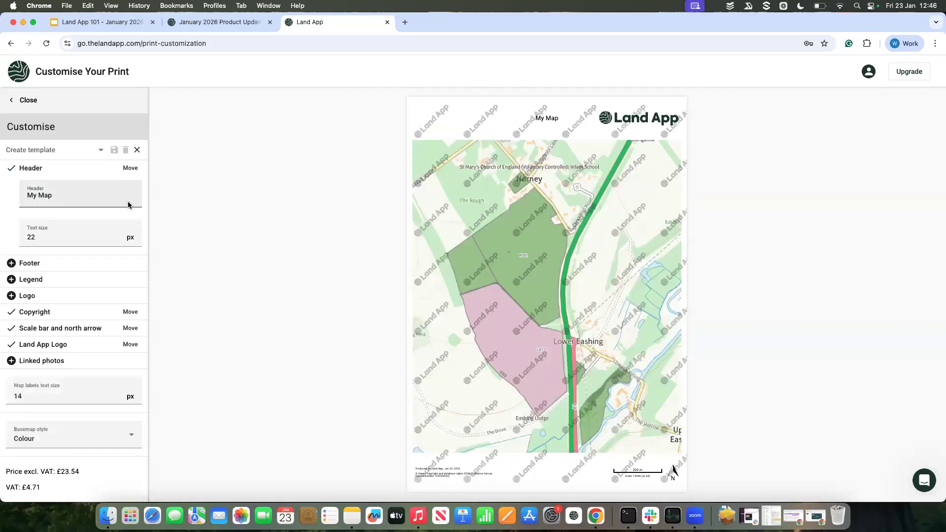
click(120, 234)
click(122, 234)
click(123, 235)
click(123, 234)
Step: Add the footer "Land App" at the bottom centre of the print page
click(15, 264)
click(45, 286)
text(L)
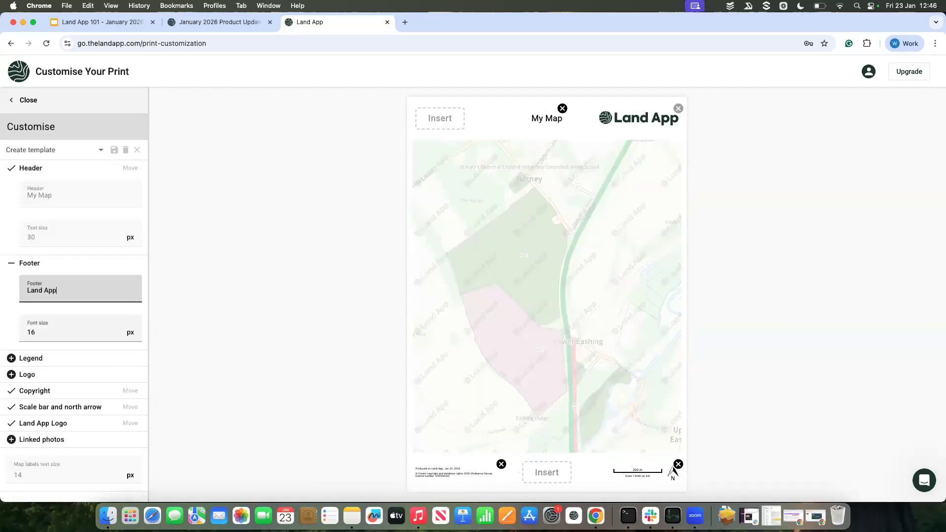
text(and App)
click(585, 474)
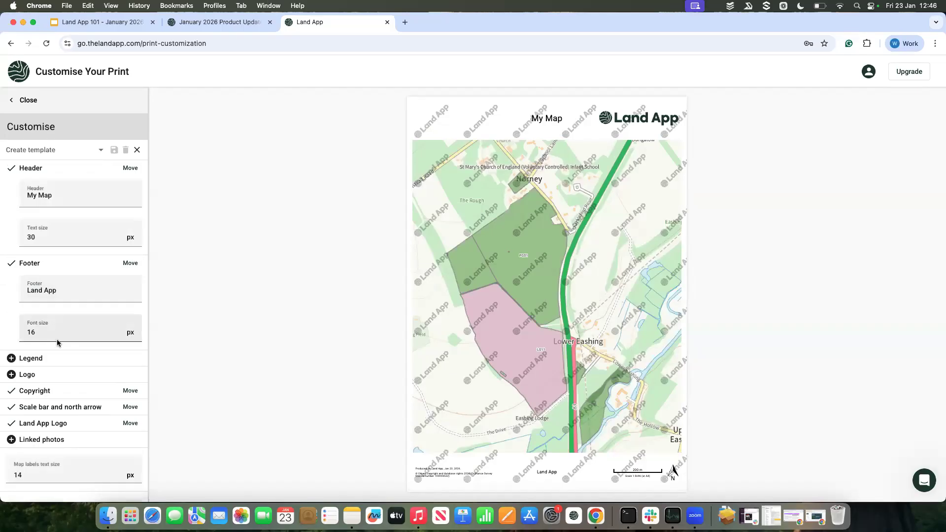
Step: Insert a legend in the map's upper-right corner and set its text size to 21 px
scroll(44, 340, down, 1)
click(15, 334)
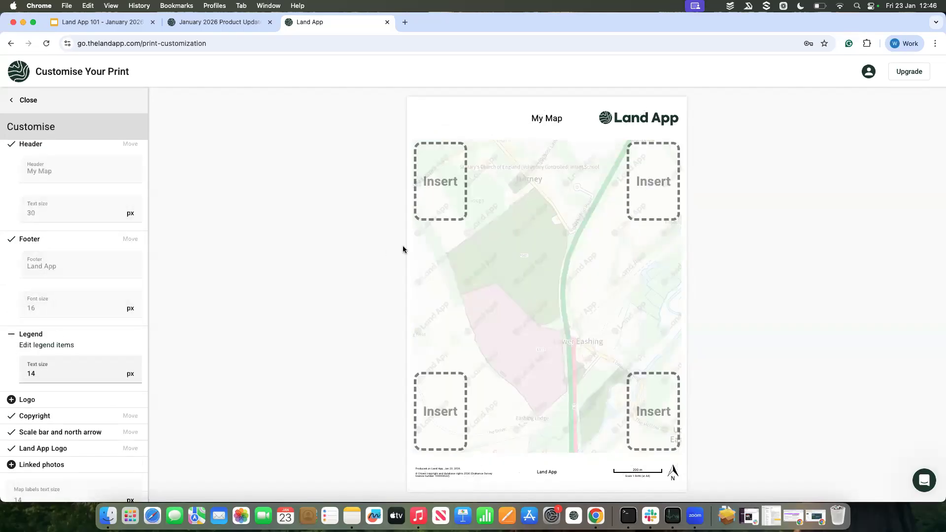
click(653, 179)
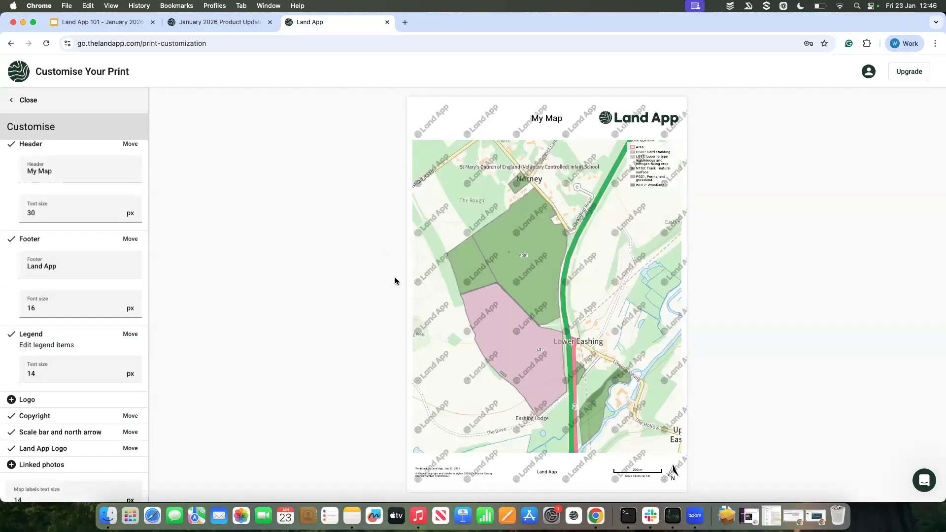
click(125, 372)
click(124, 372)
click(124, 372)
click(125, 372)
click(124, 372)
click(124, 372)
click(124, 372)
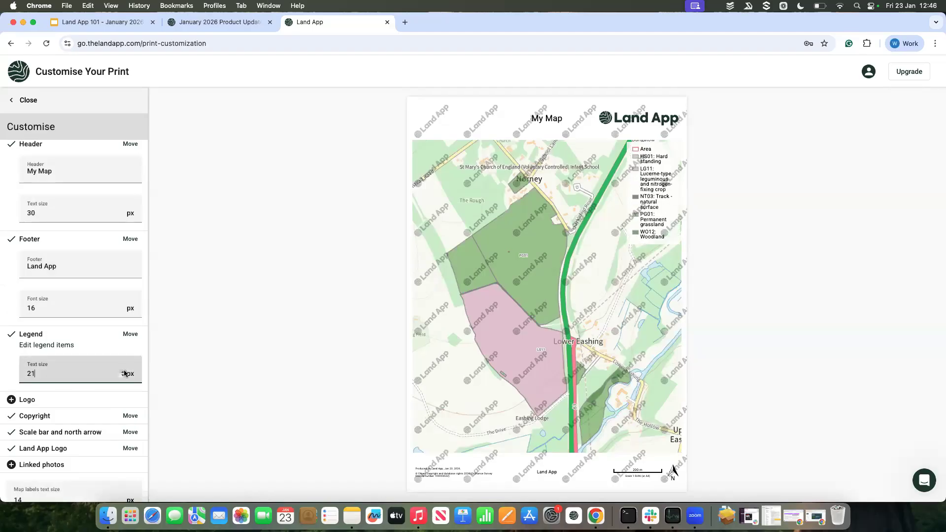
Step: Edit the legend to hide the Area entry and rename the HS01 entry to "Hard standing", and save the changes
click(57, 345)
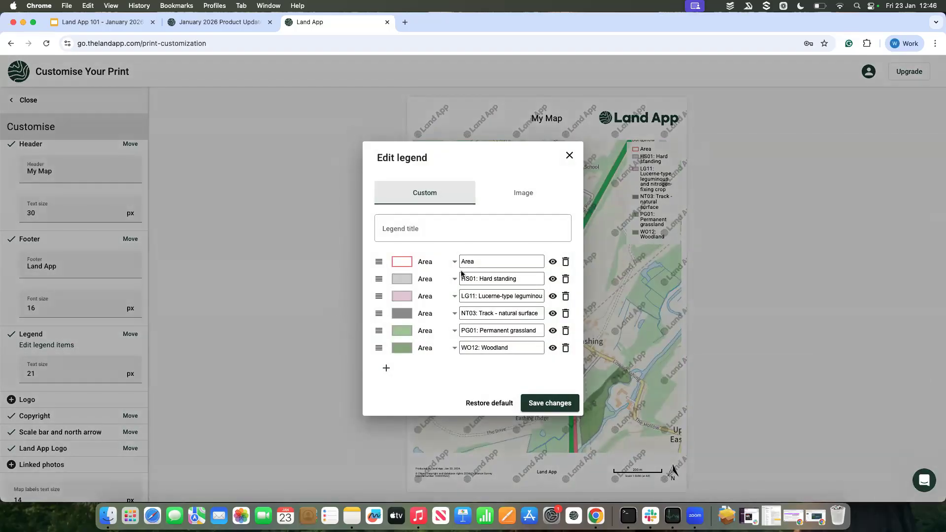
click(554, 264)
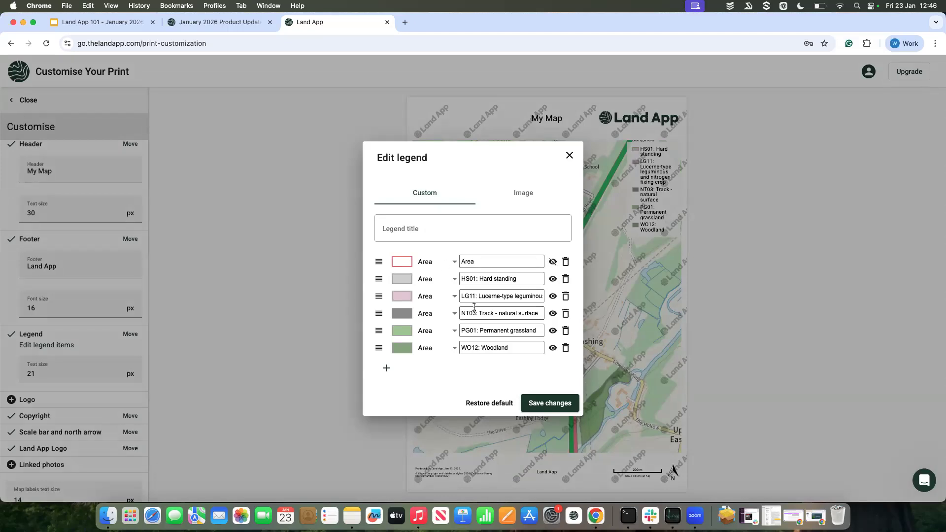
drag(479, 279, 453, 282)
key(Left)
key(BackSpace)
key(BackSpace)
key(BackSpace)
key(BackSpace)
key(BackSpace)
key(BackSpace)
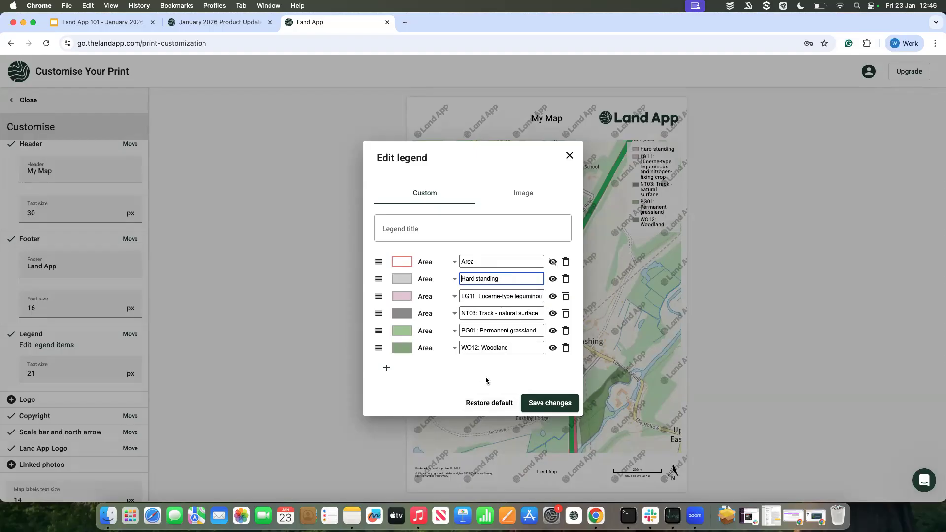
click(542, 412)
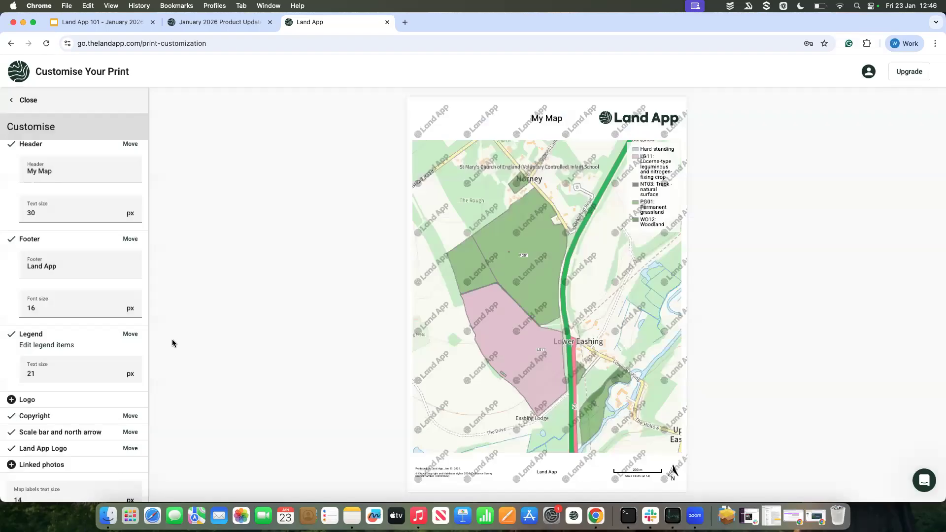
scroll(92, 345, down, 2)
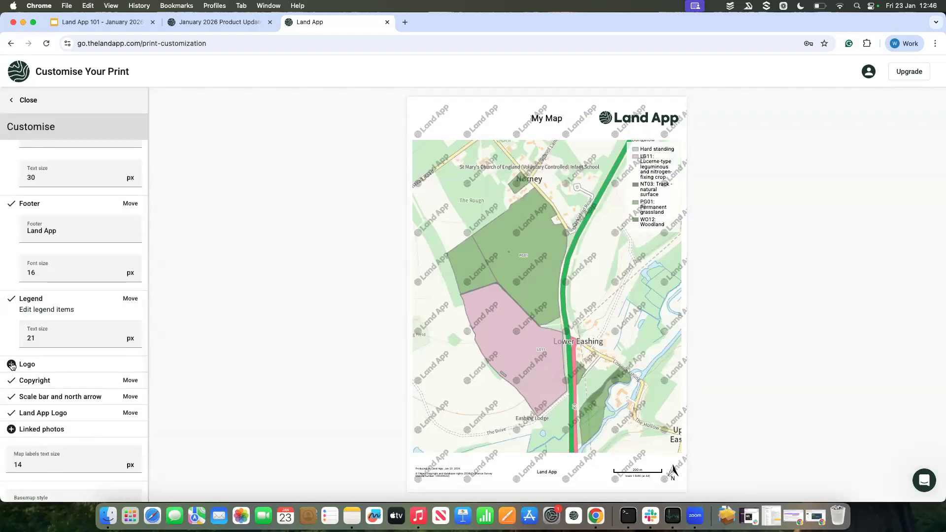
click(11, 364)
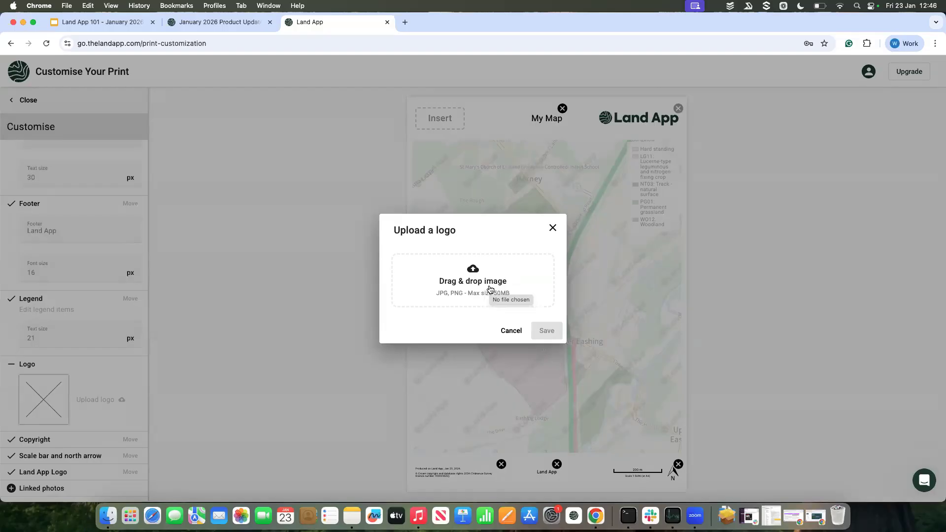
click(553, 233)
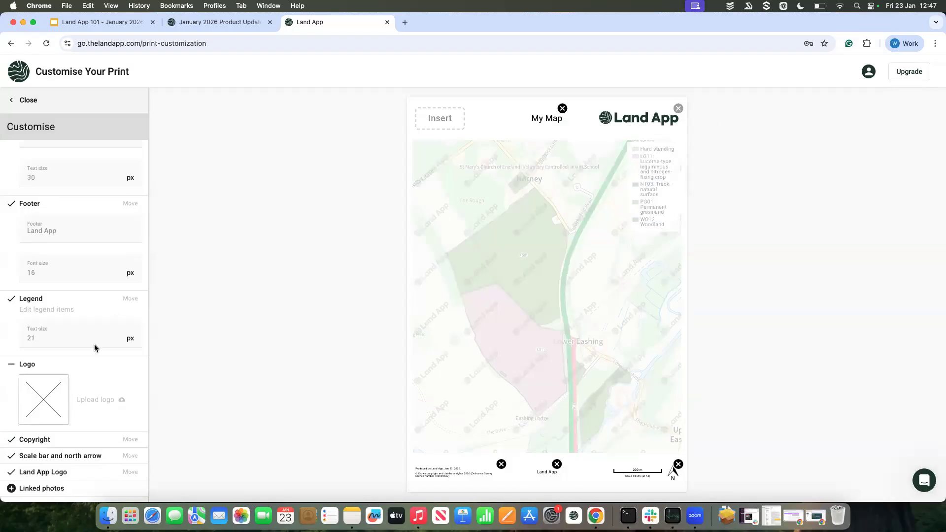
scroll(95, 348, down, 2)
scroll(95, 348, down, 4)
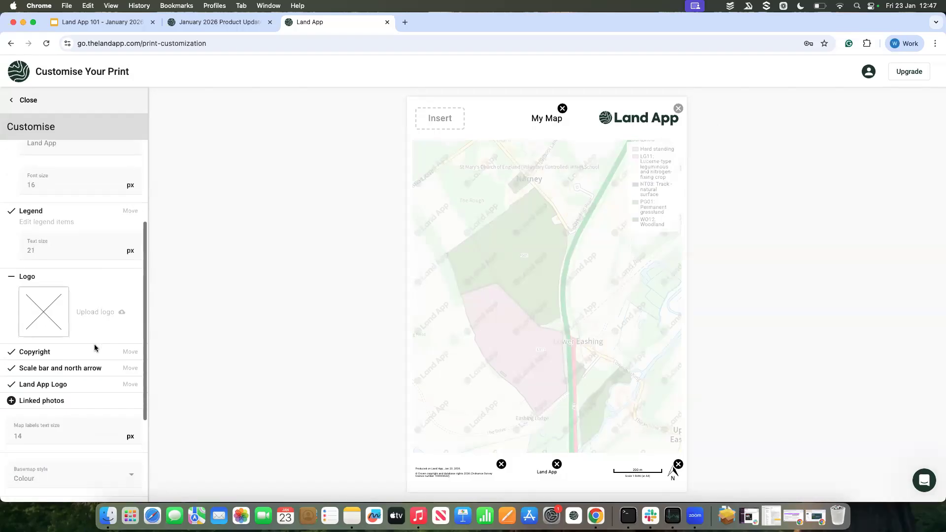
scroll(104, 338, down, 4)
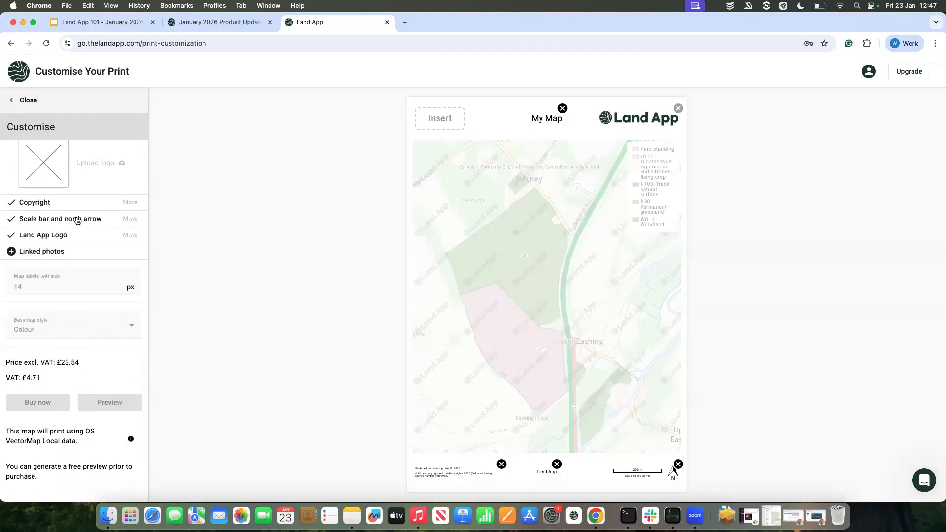
scroll(50, 207, up, 2)
click(12, 171)
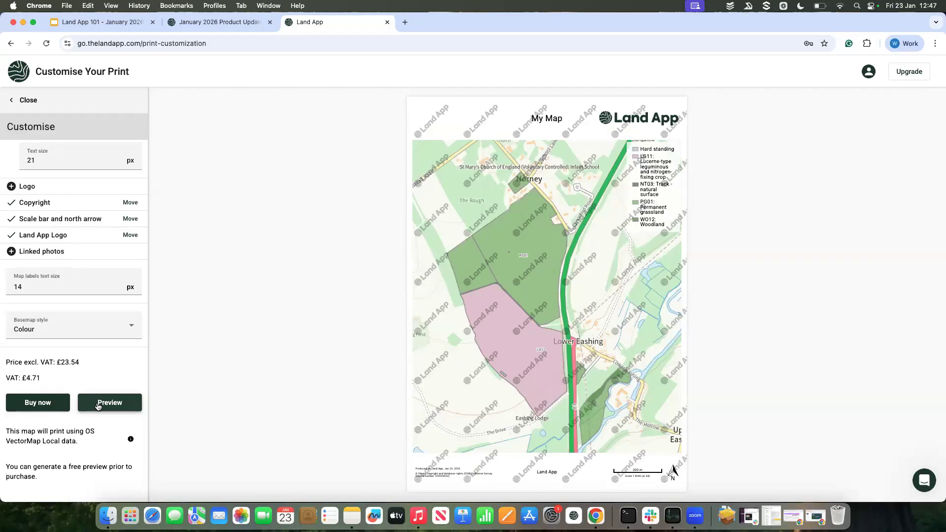
Step: Try to buy the customised A4 Portrait print and review the print's customisation and purchase options
click(51, 405)
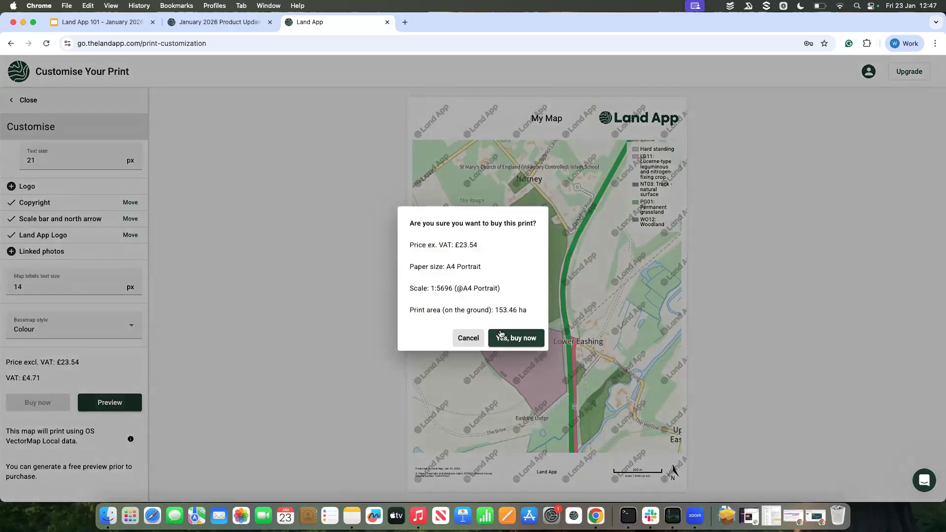
click(517, 342)
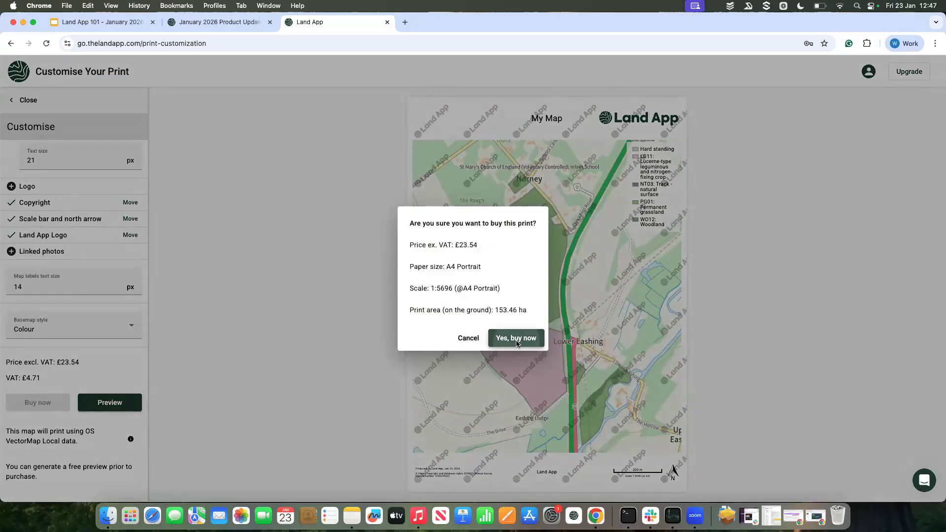
scroll(124, 390, down, 1)
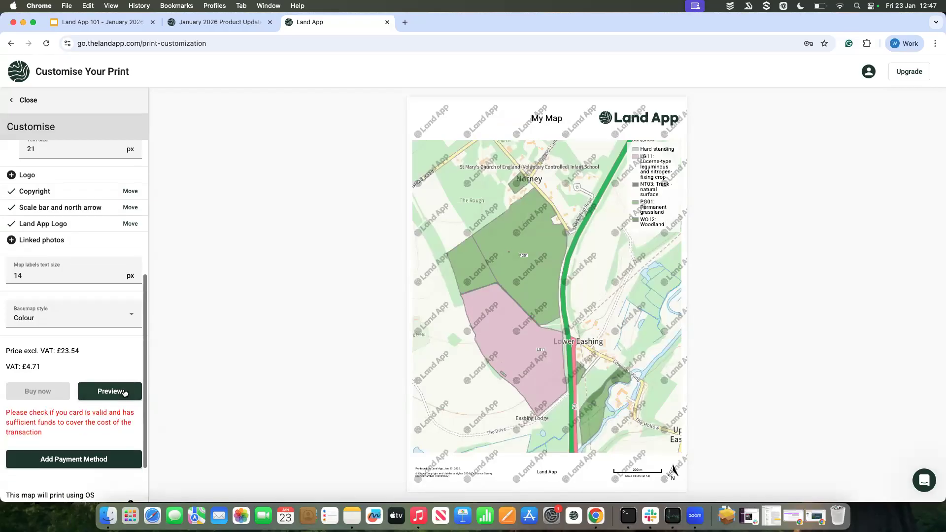
scroll(57, 399, up, 2)
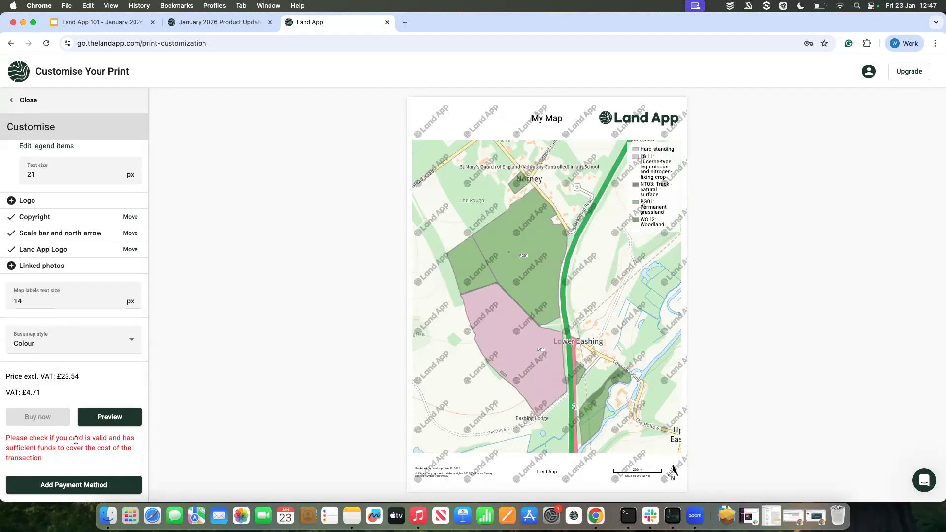
scroll(77, 436, up, 1)
scroll(77, 435, up, 1)
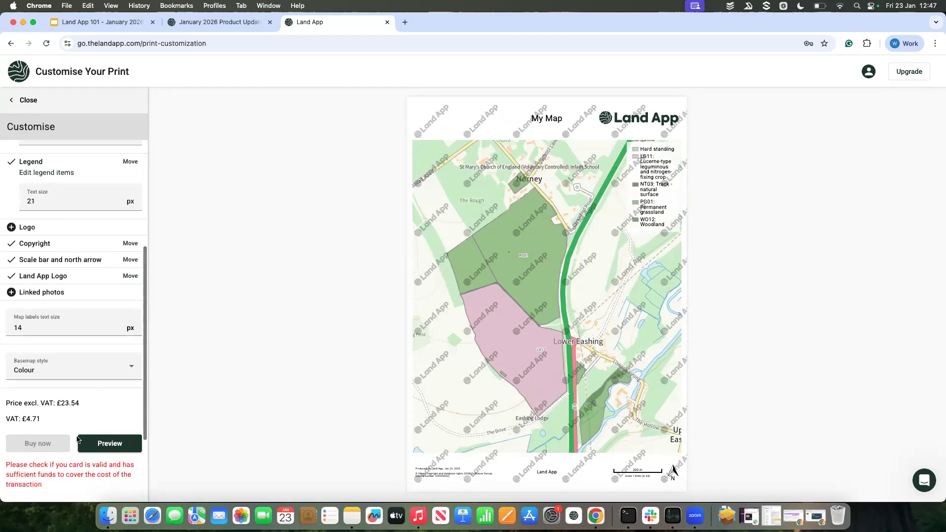
scroll(92, 400, up, 1)
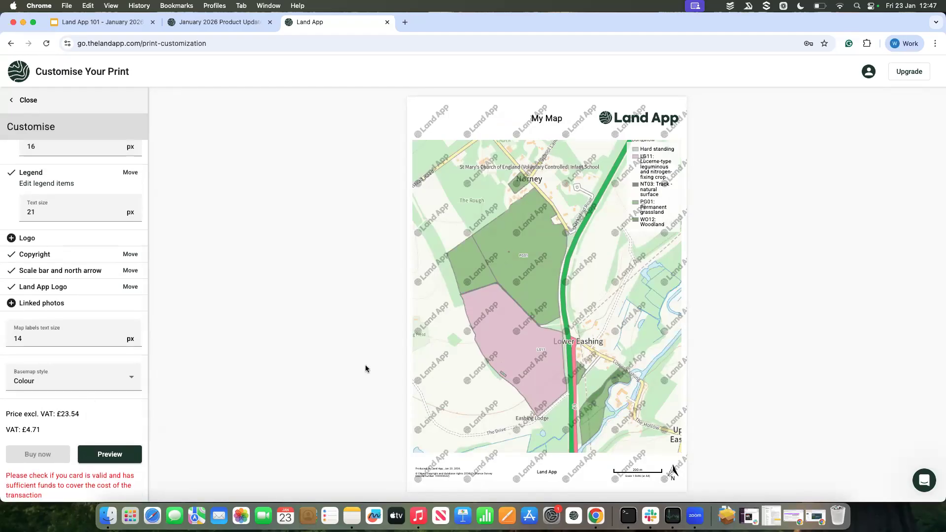
scroll(81, 405, up, 3)
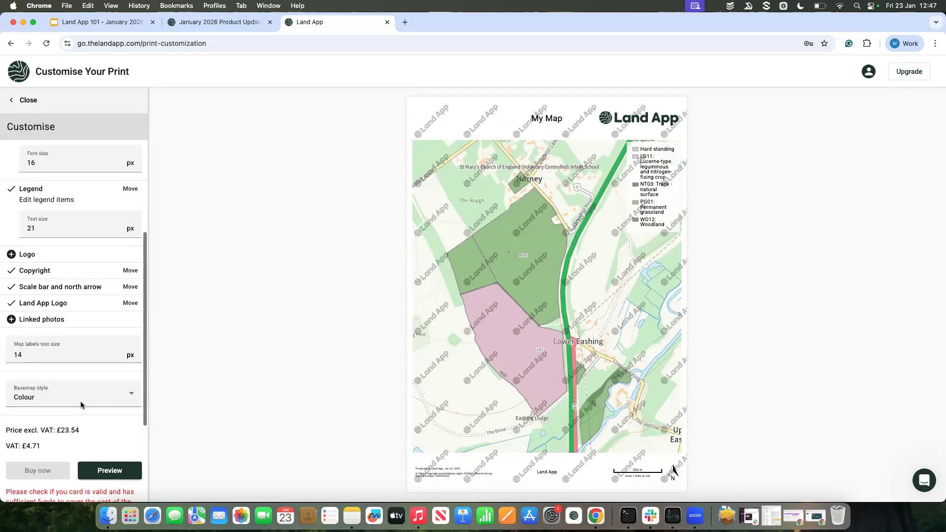
Step: Close the print customisation and the new print frame to return to the Webionar_Demo map
click(40, 102)
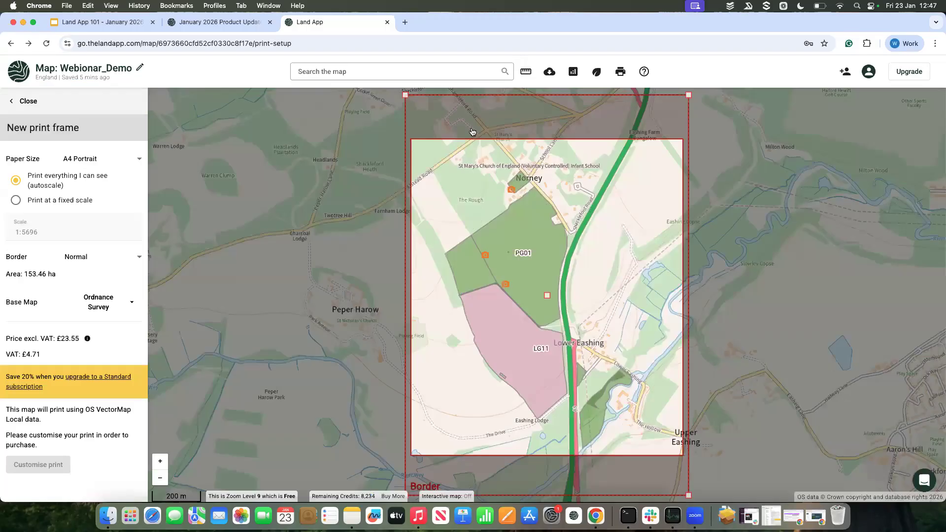
click(22, 101)
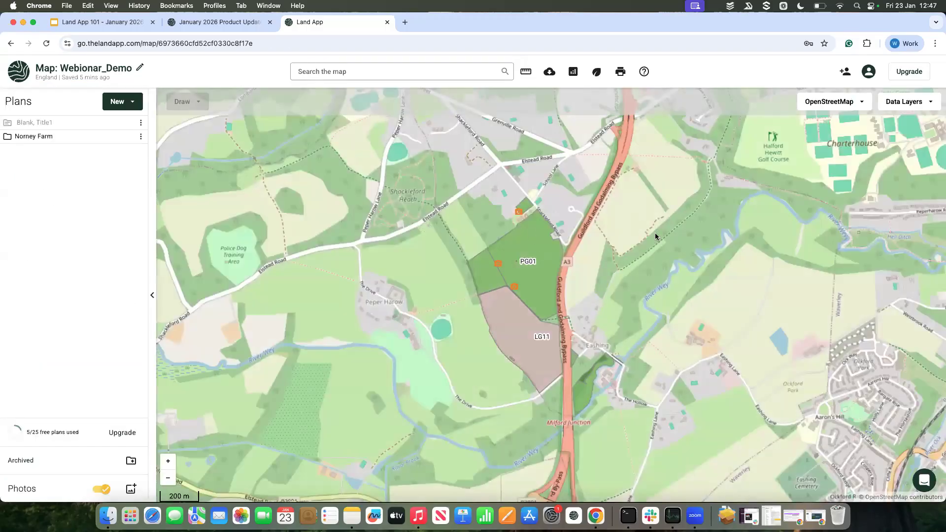
drag(671, 244, 642, 244)
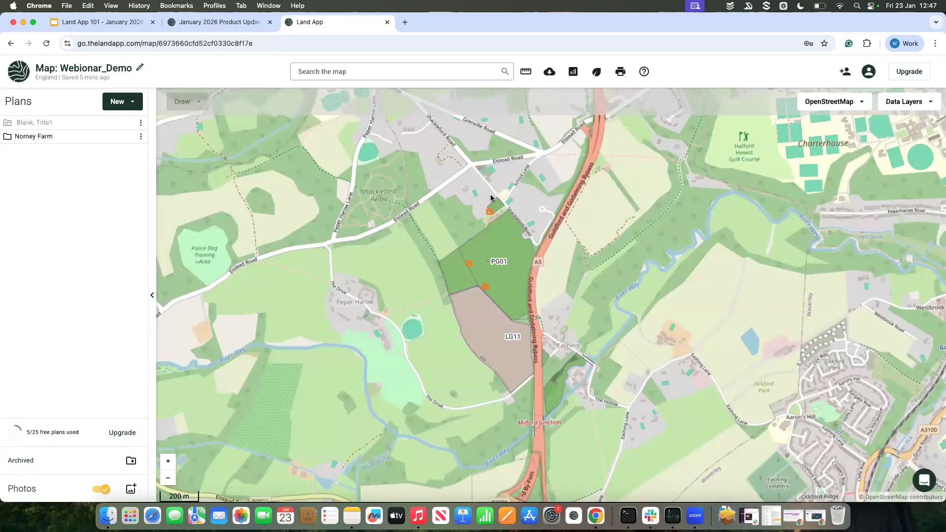
Step: View the account's saved prints, go back to the Webionar_Demo map, and look over the account options
click(869, 73)
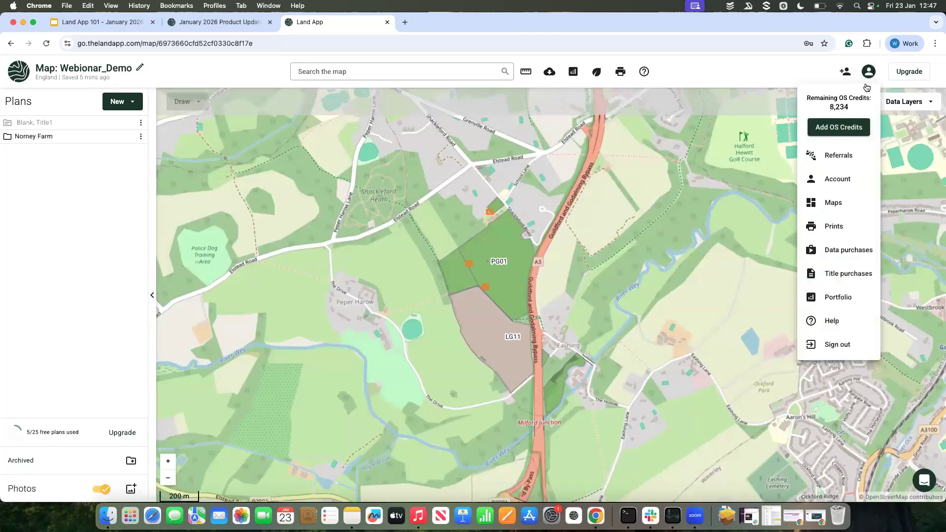
click(854, 229)
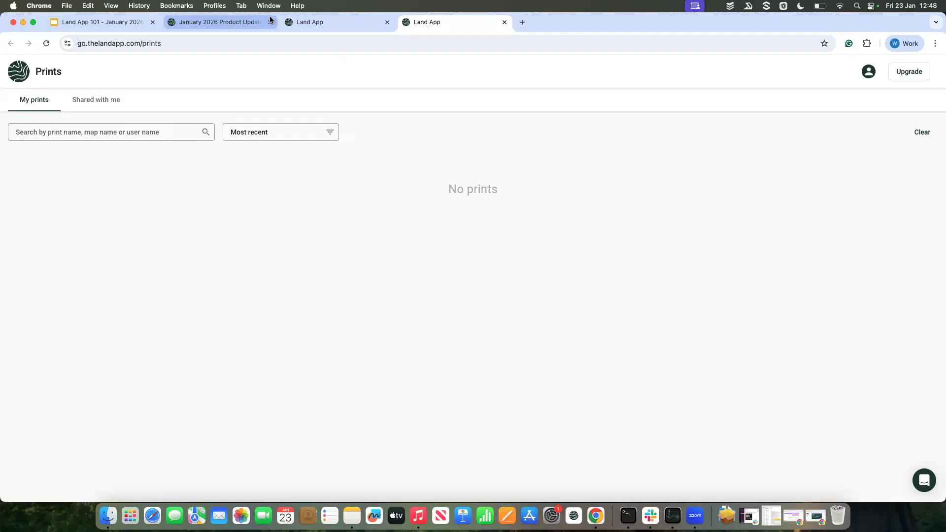
click(306, 19)
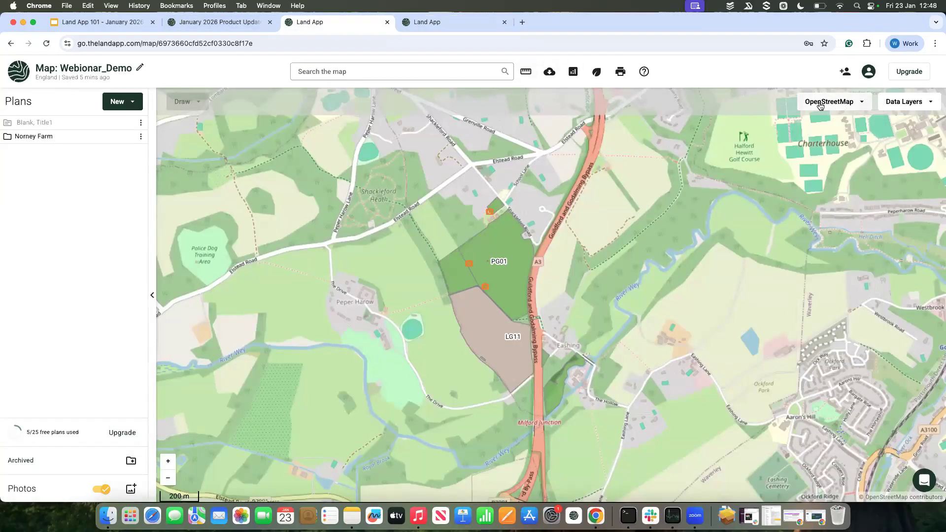
click(869, 72)
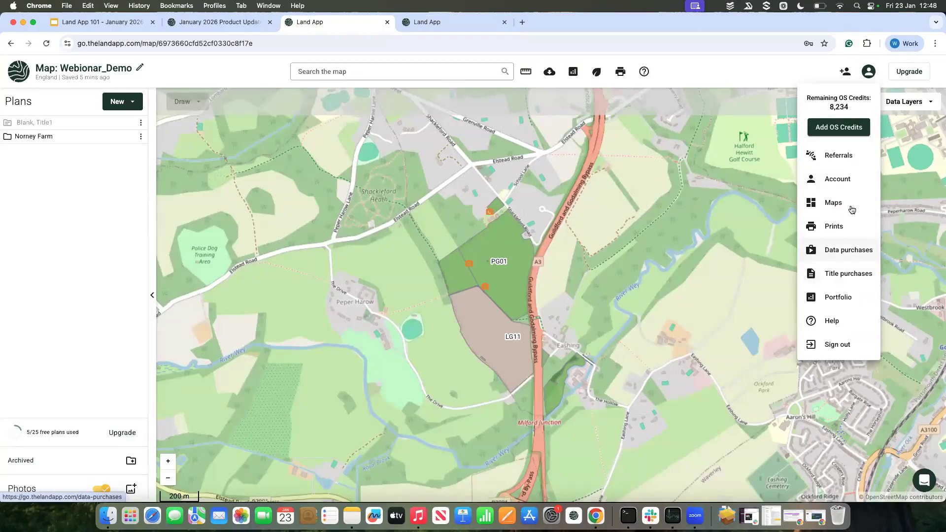
click(891, 220)
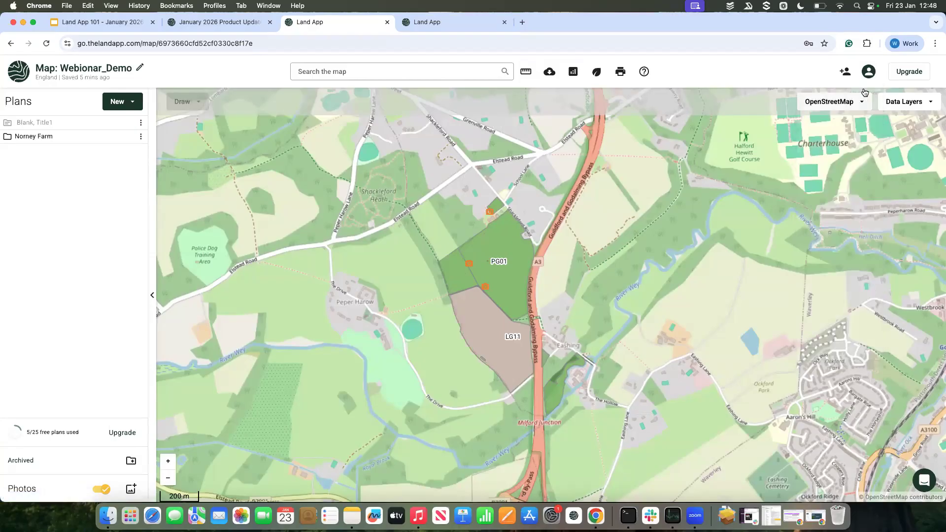
Step: Share the Webionar_Demo map with a collaborator by entering their e-mail address with Read Only permission, and close the sharing settings
click(843, 75)
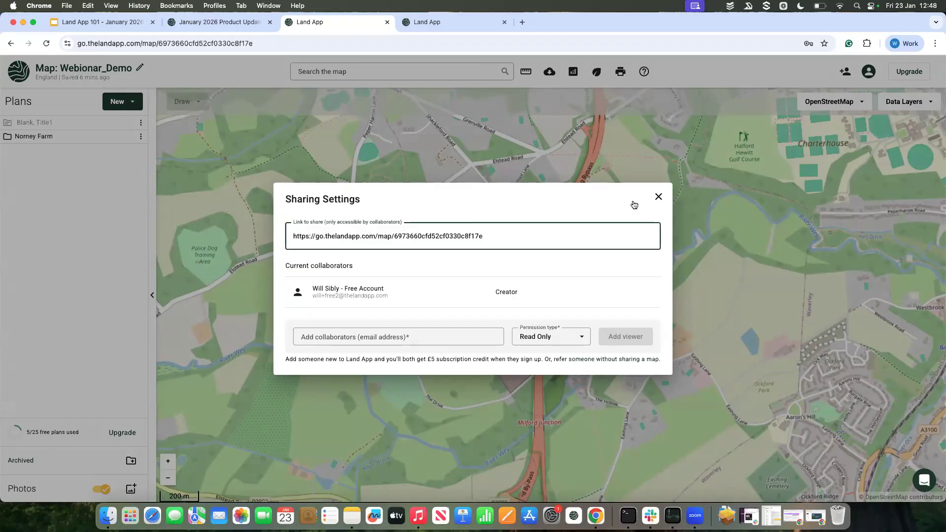
click(420, 333)
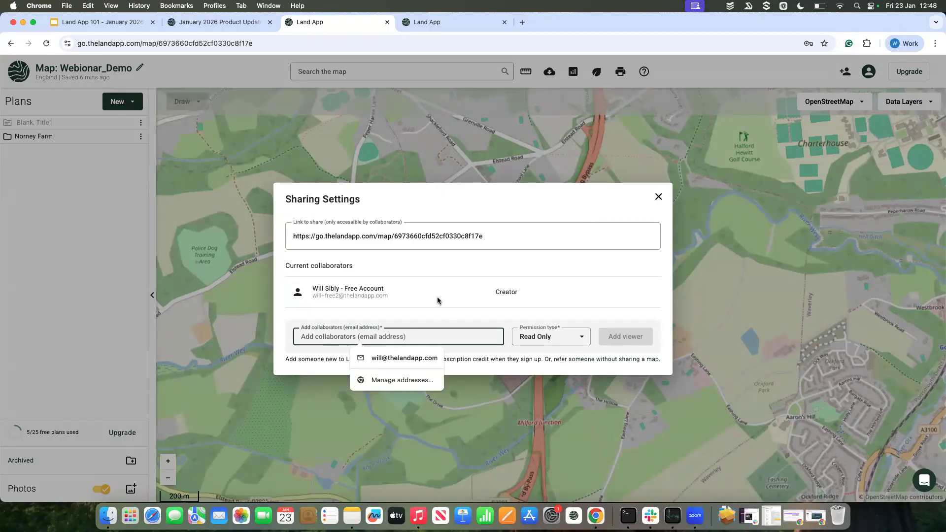
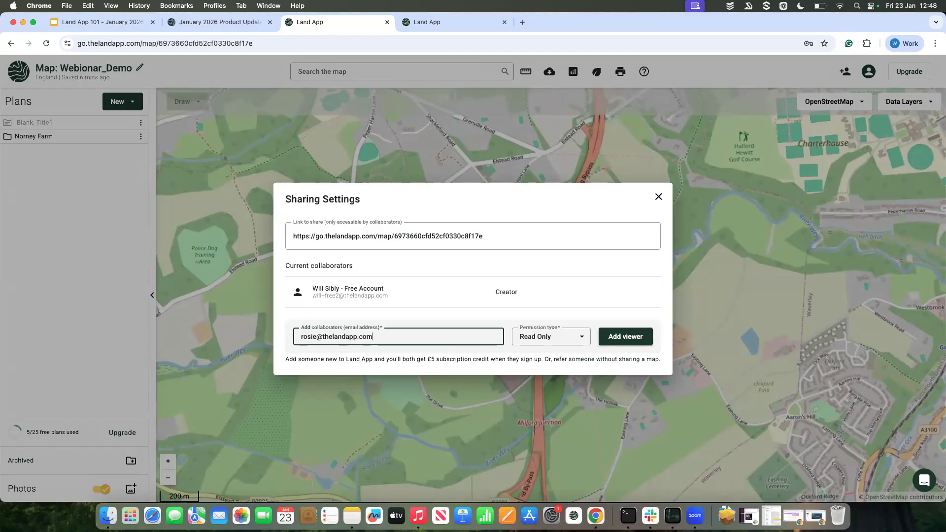
click(554, 338)
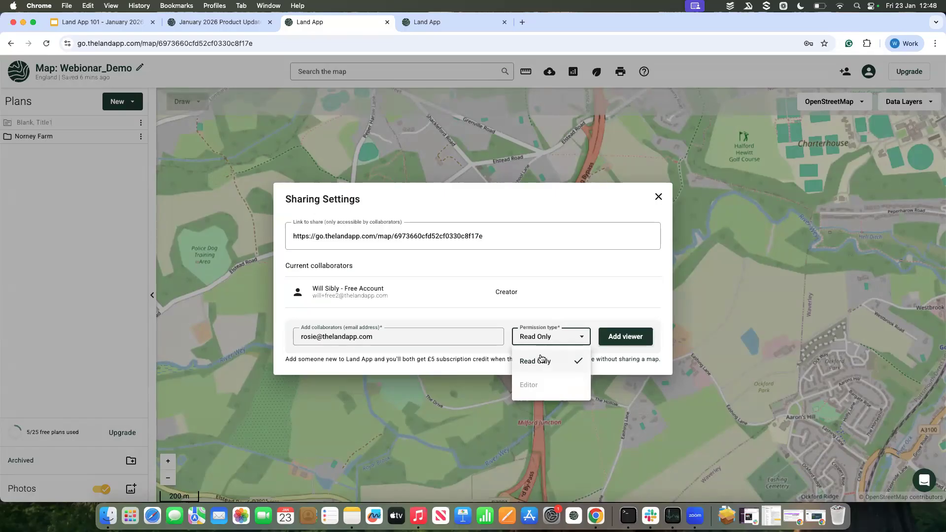
mouse_move(537, 389)
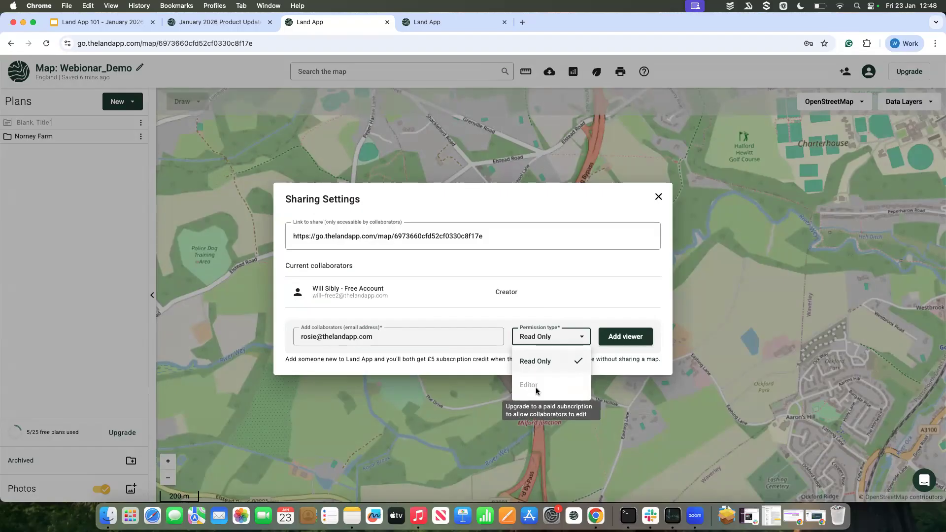
click(559, 364)
click(628, 338)
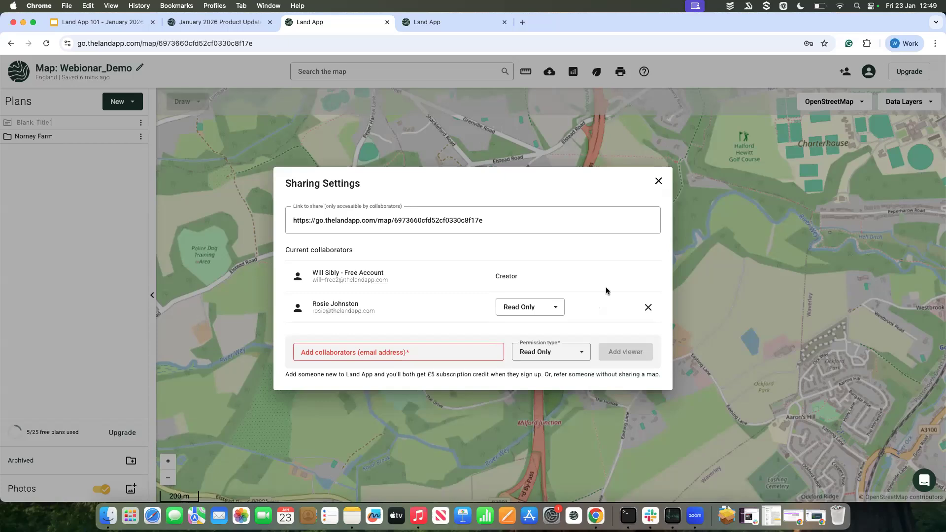
click(659, 183)
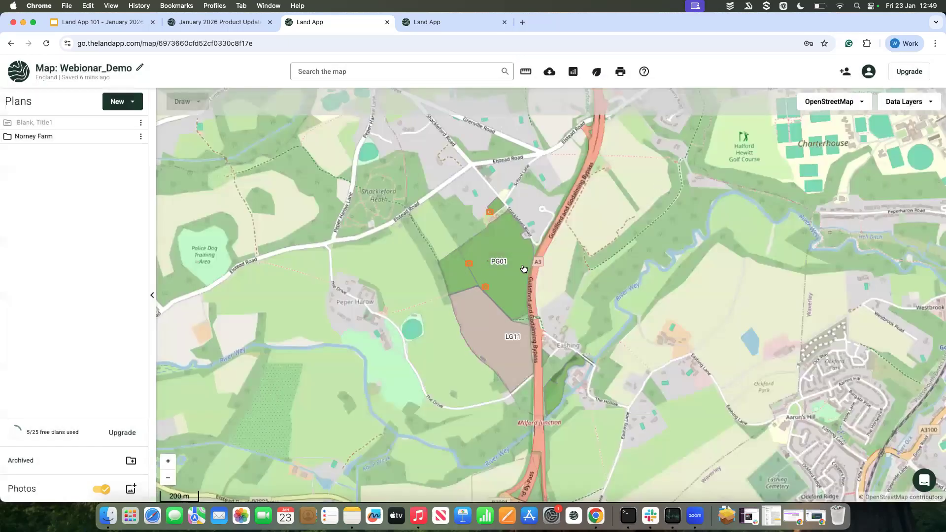
Step: Switch to the "Land App 101 - January 2026 Webinar" presentation in Google Slides and show the Q&A slide
click(107, 27)
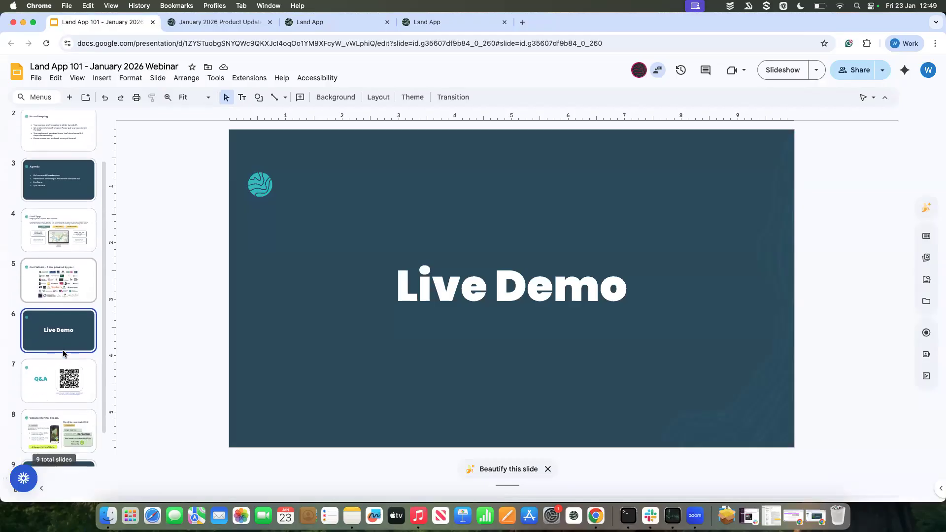
click(59, 382)
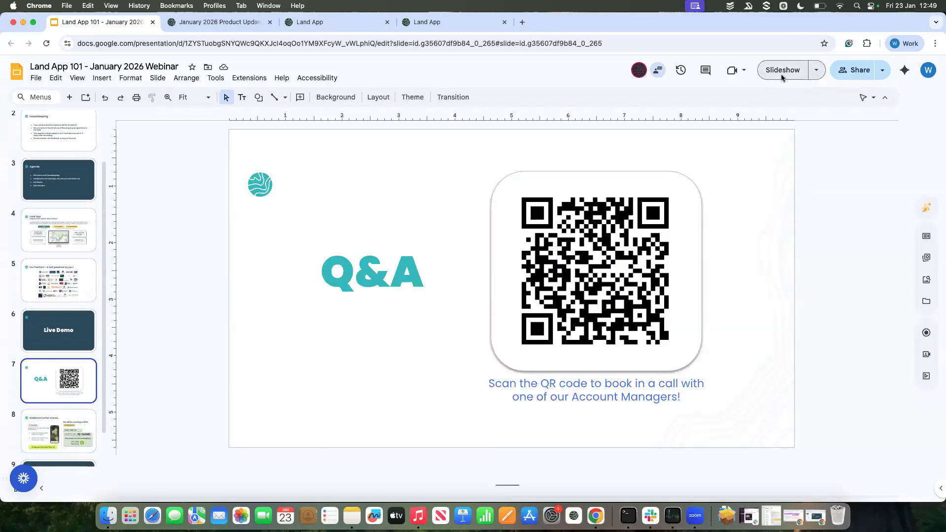